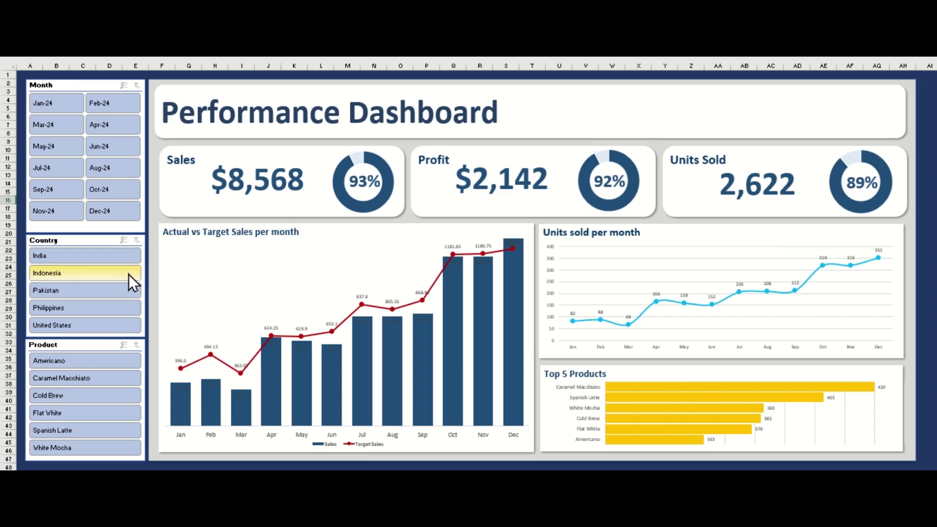
# Filter the finished Performance Dashboard by Indonesia, Pakistan and United States in turn to compare the country figures
pyautogui.click(127, 275)
pyautogui.click(119, 295)
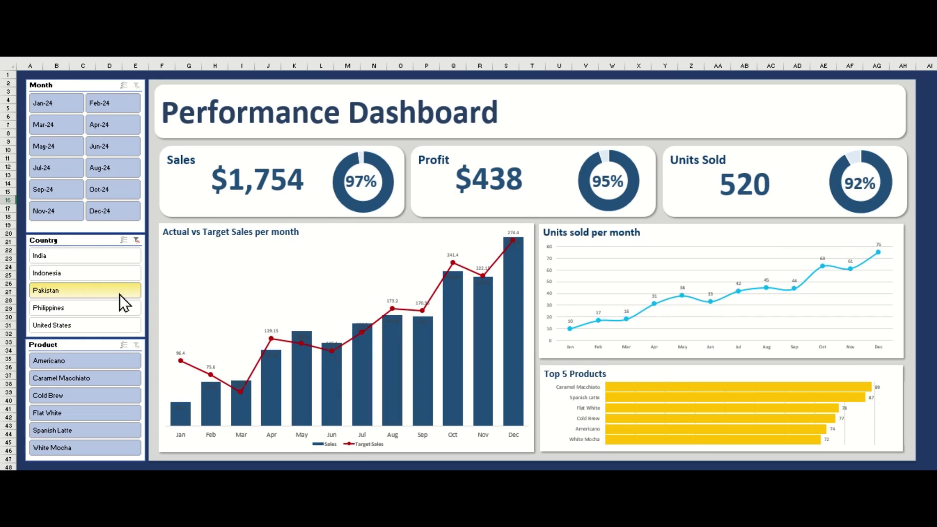
pyautogui.click(109, 325)
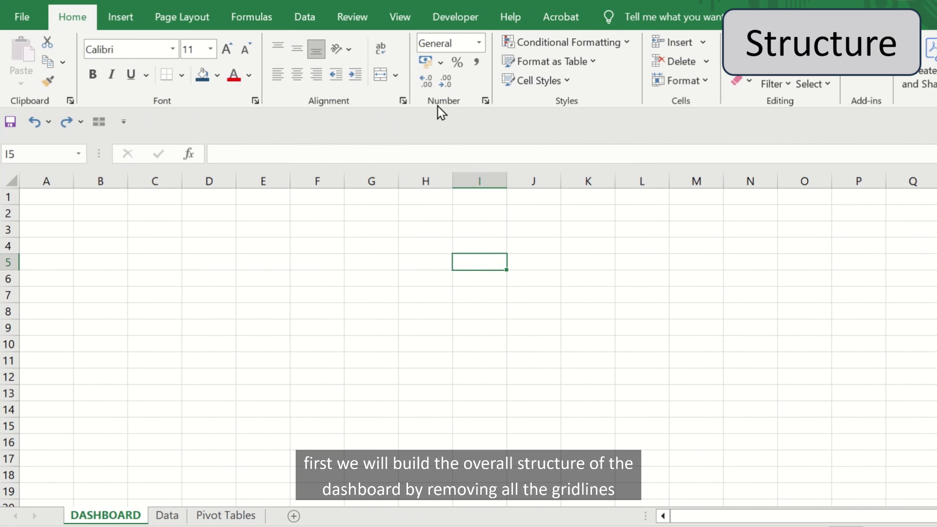
# Hide the gridlines on the DASHBOARD sheet and fill all of its cells with dark blue
pyautogui.click(404, 23)
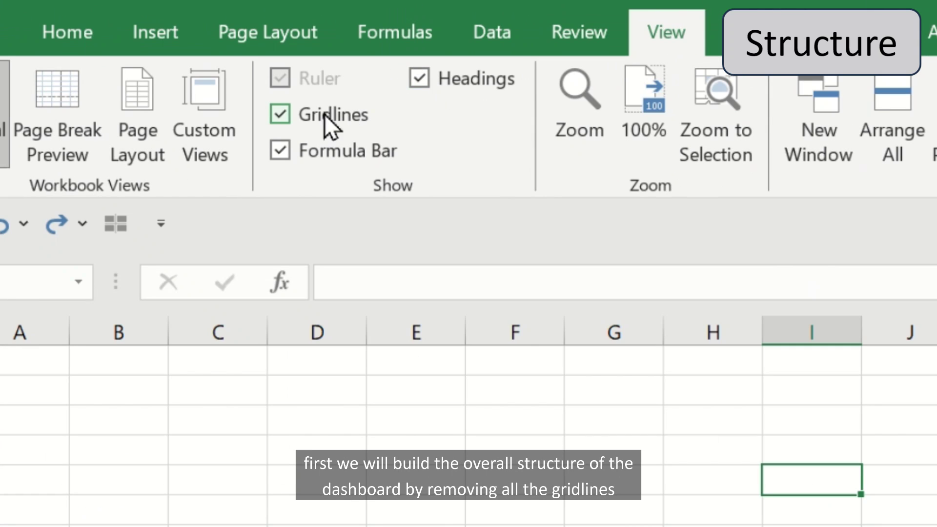
pyautogui.click(280, 116)
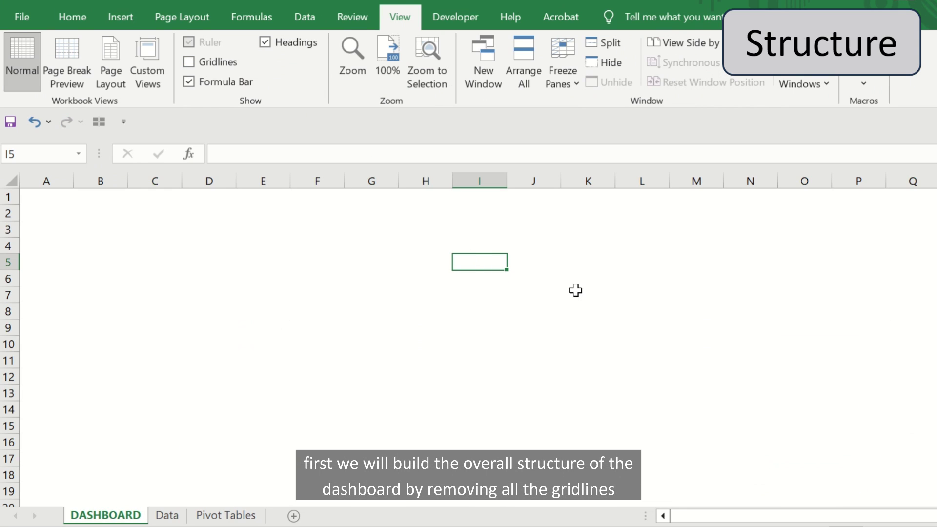
pyautogui.hotkey('ctrl', 'a')
pyautogui.click(83, 16)
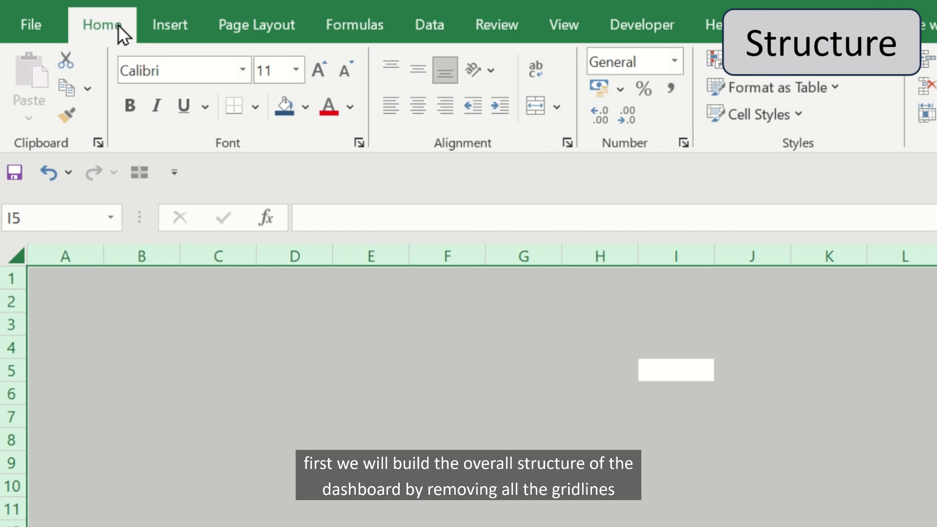
pyautogui.click(305, 107)
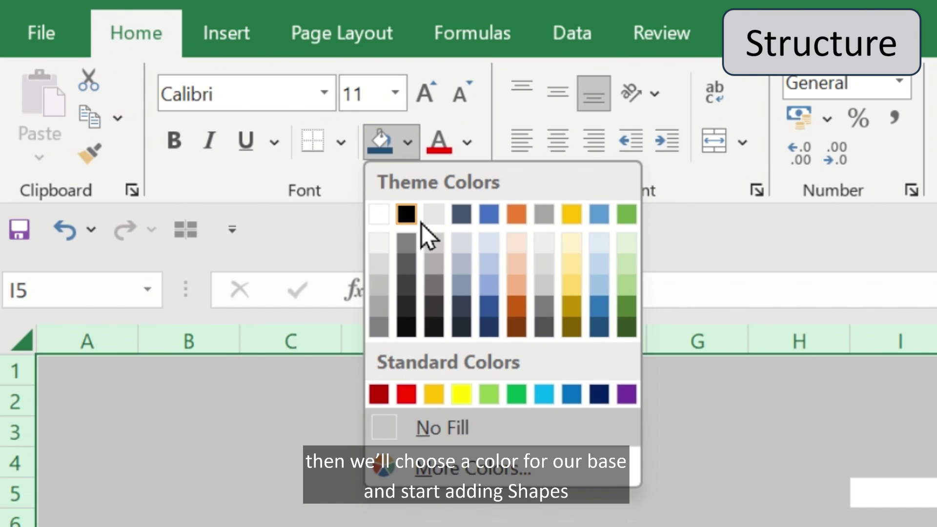
pyautogui.click(489, 327)
# Draw a rectangle over about columns A to E, rows 2 to 20, and fill it white
pyautogui.click(126, 19)
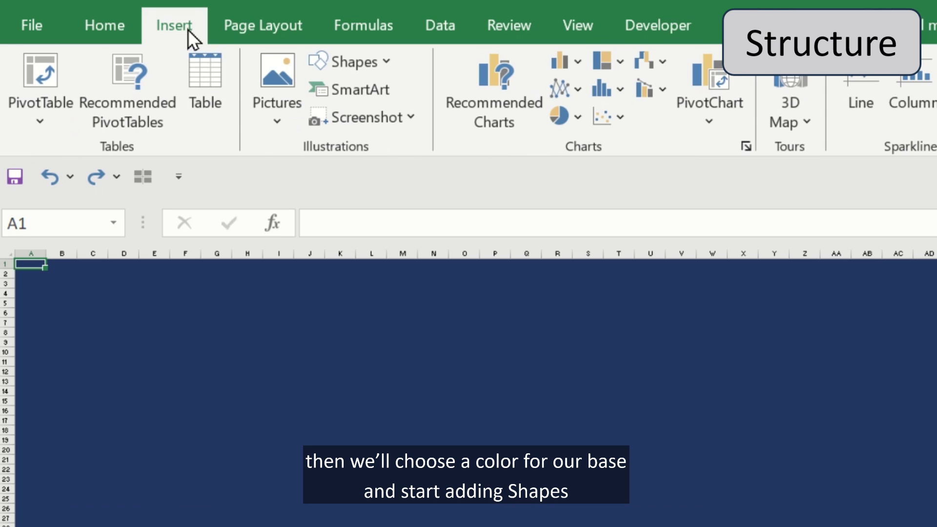
pyautogui.click(265, 46)
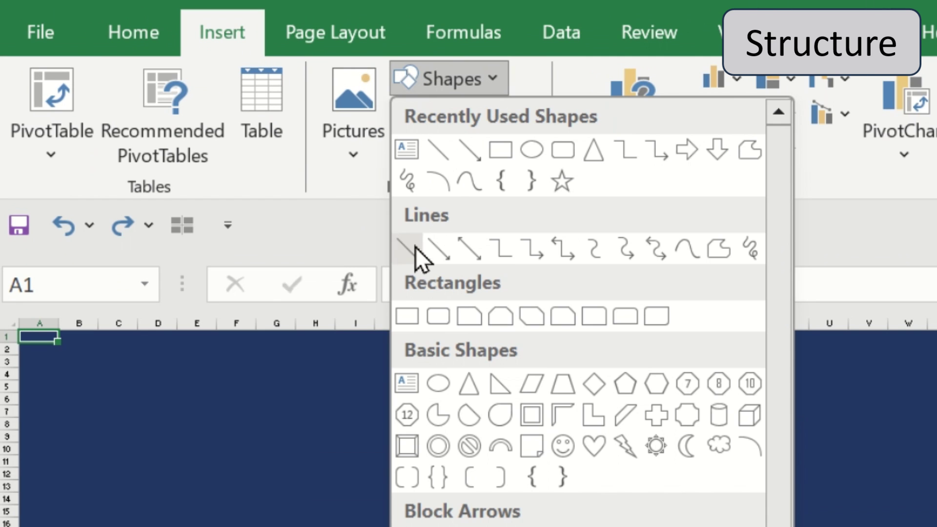
pyautogui.click(412, 320)
pyautogui.moveTo(35, 344); pyautogui.dragTo(214, 526)
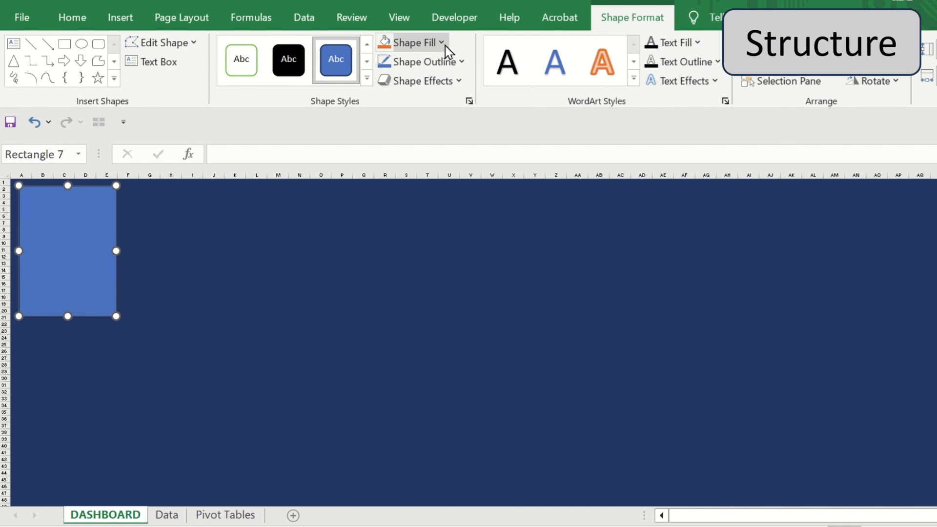
pyautogui.click(443, 44)
pyautogui.click(384, 102)
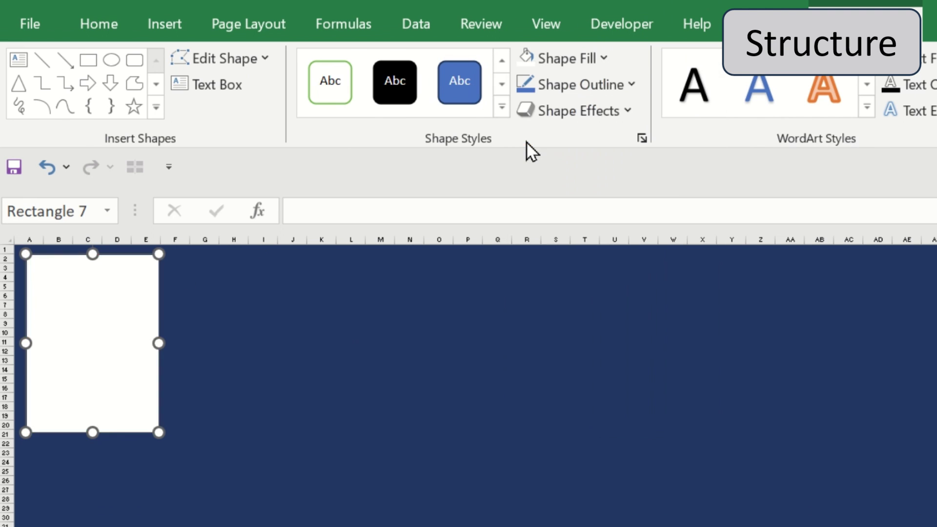
# Copy the white rectangle twice and stack the shortened copies beneath it down to about row 47, leaving narrow gaps
pyautogui.hotkey('ctrl', 'c')
pyautogui.hotkey('ctrl', 'v')
pyautogui.moveTo(189, 362); pyautogui.dragTo(156, 468)
pyautogui.hotkey('ctrl', 'v')
pyautogui.moveTo(279, 515); pyautogui.dragTo(119, 526)
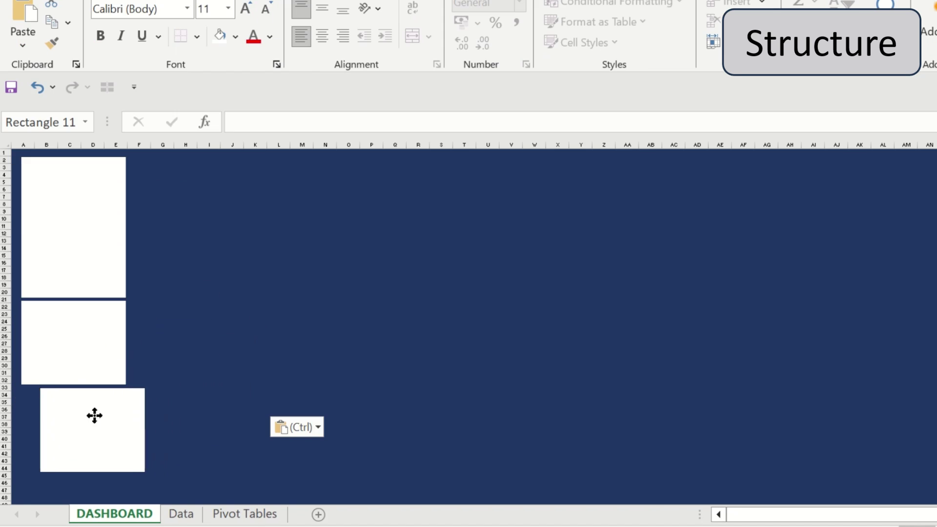
pyautogui.moveTo(94, 415); pyautogui.dragTo(75, 416)
# Paste another rectangle beside the sidebar, enlarge it over about columns F to AH, rows 2 to 47, and fill it light gray
pyautogui.hotkey('ctrl', 'v')
pyautogui.moveTo(168, 228); pyautogui.dragTo(163, 194)
pyautogui.moveTo(234, 300); pyautogui.dragTo(426, 498)
pyautogui.click(645, 17)
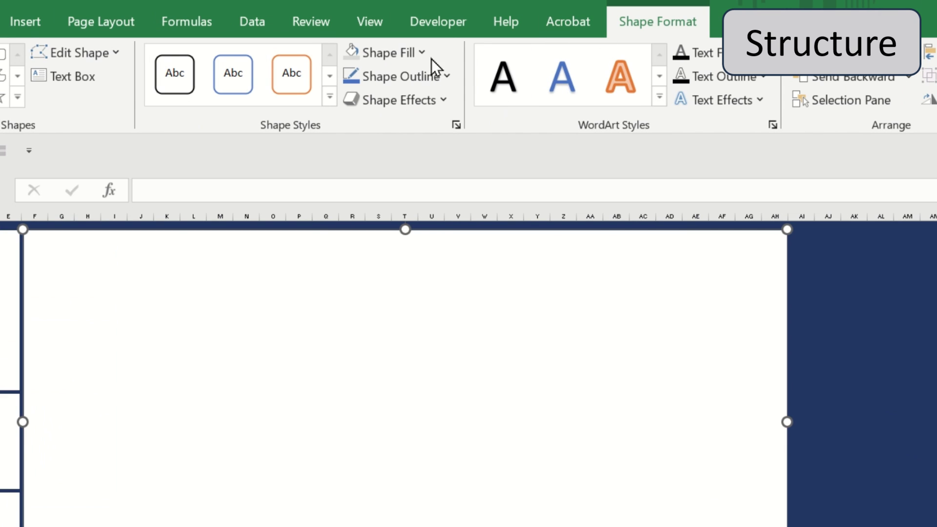
pyautogui.click(422, 53)
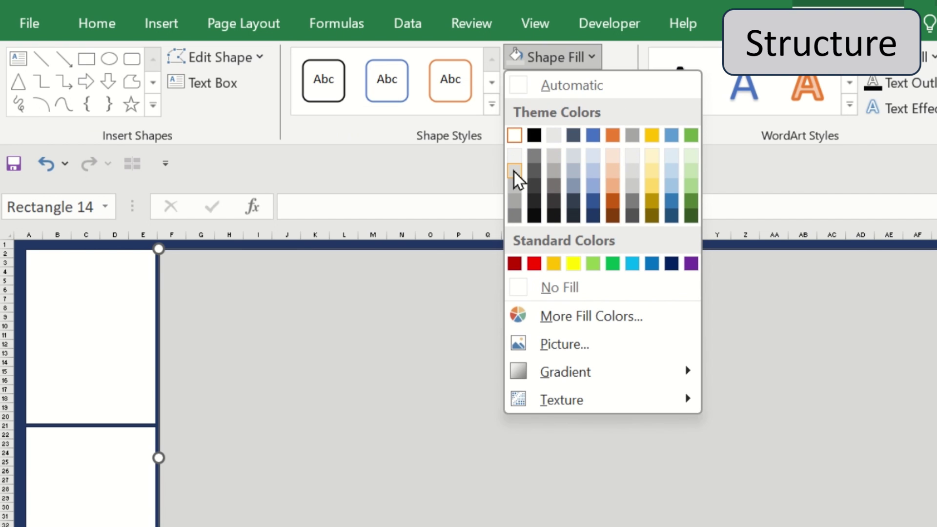
pyautogui.click(514, 171)
pyautogui.press('Escape')
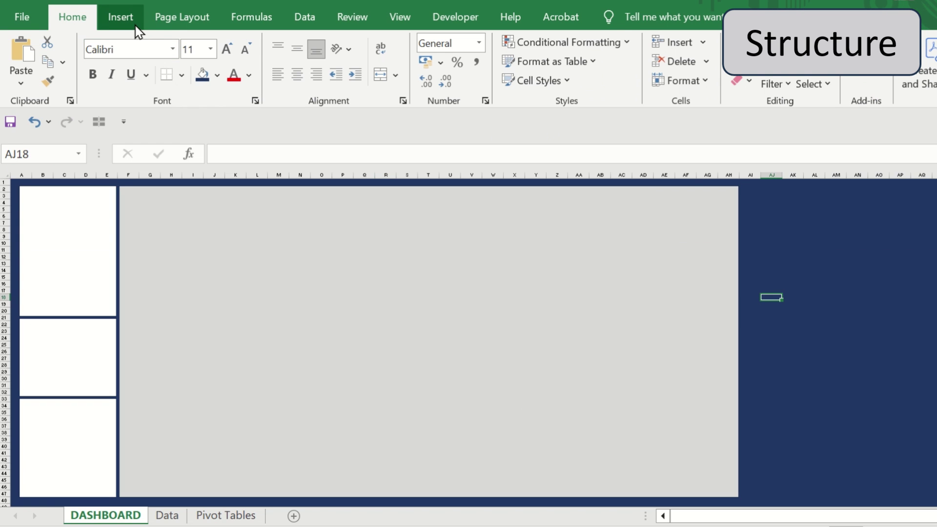
# Draw a rounded rectangle as a title banner across the upper part of the gray panel, about rows 2 to 8
pyautogui.click(135, 25)
pyautogui.click(322, 54)
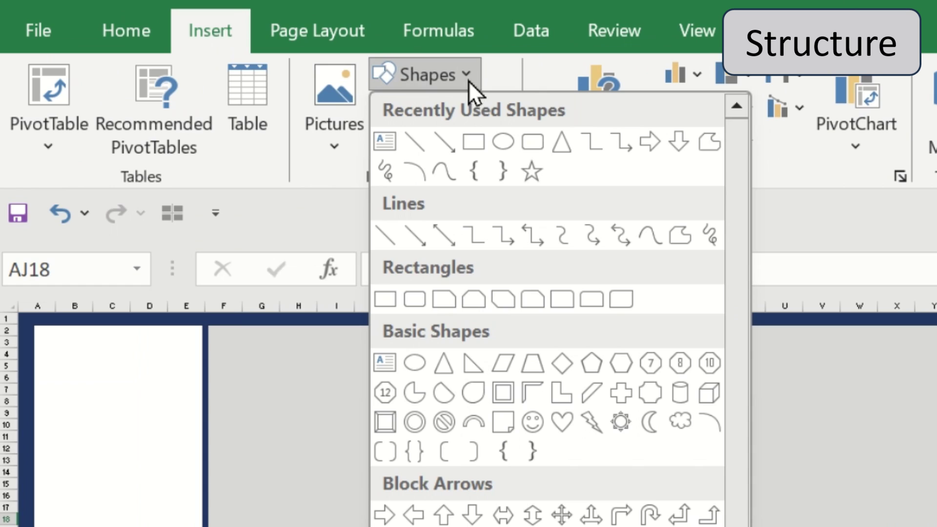
pyautogui.click(417, 304)
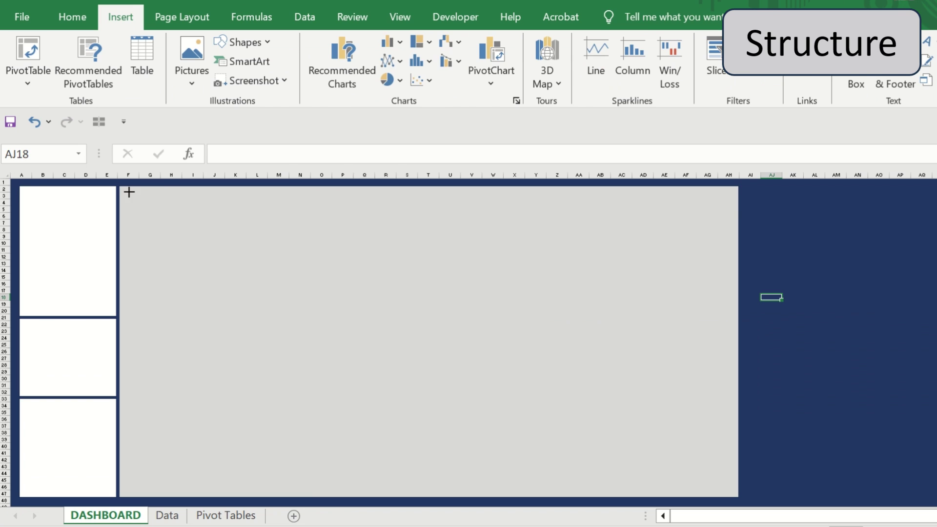
pyautogui.moveTo(127, 190)
pyautogui.mouseDown()
pyautogui.moveTo(556, 205)
pyautogui.moveTo(733, 235)
pyautogui.mouseUp()
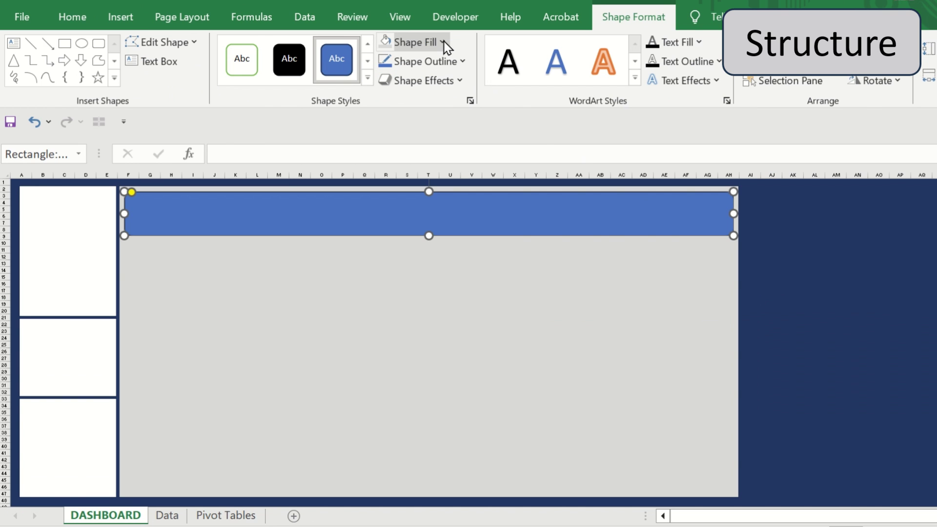
# Give the title banner a white fill and no outline
pyautogui.click(444, 41)
pyautogui.click(454, 121)
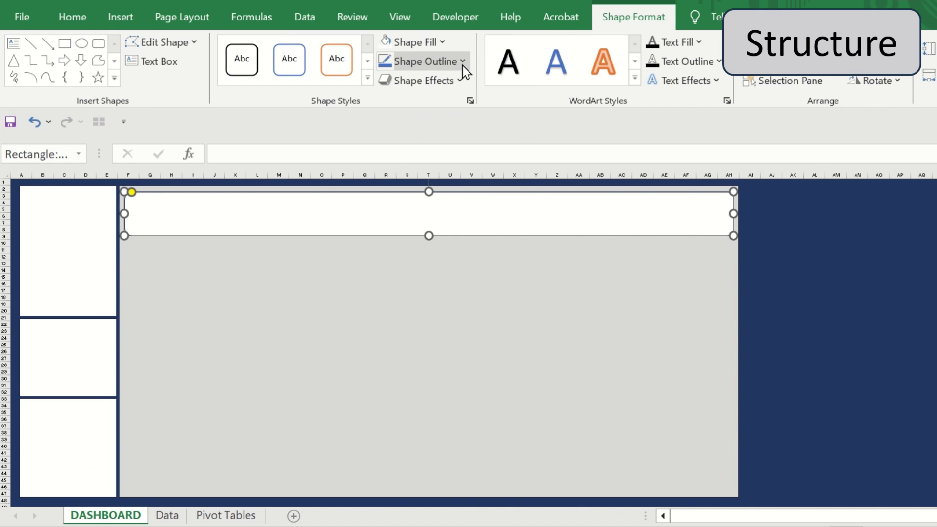
pyautogui.click(462, 62)
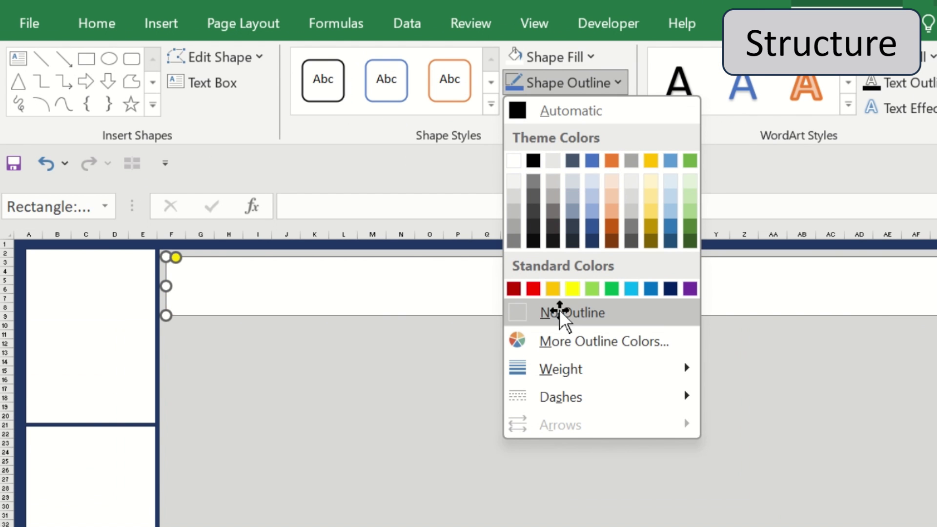
pyautogui.click(560, 309)
pyautogui.click(787, 276)
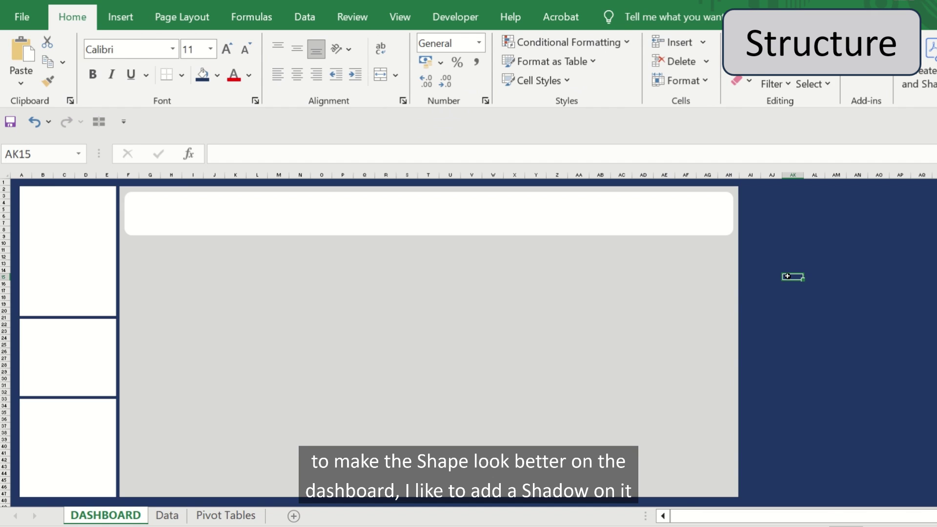
# Apply the first outer shadow preset to the title banner
pyautogui.click(726, 228)
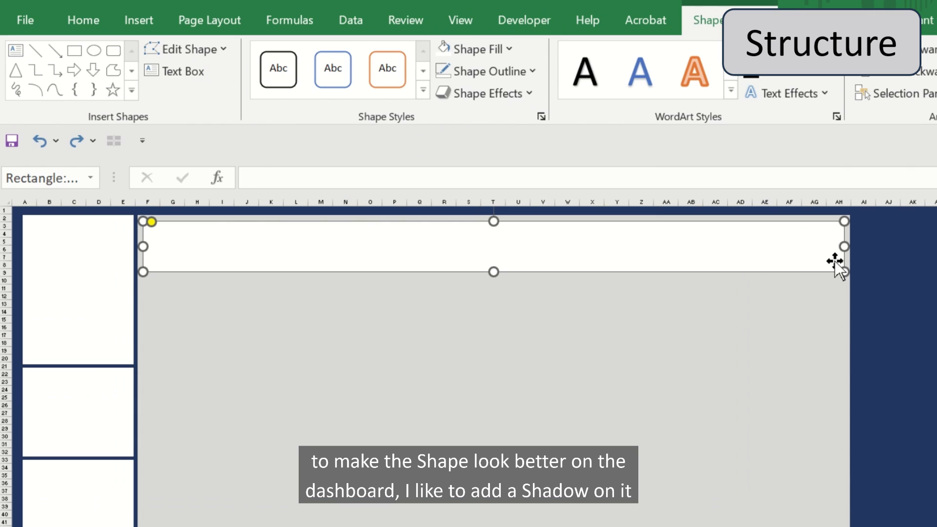
pyautogui.click(536, 97)
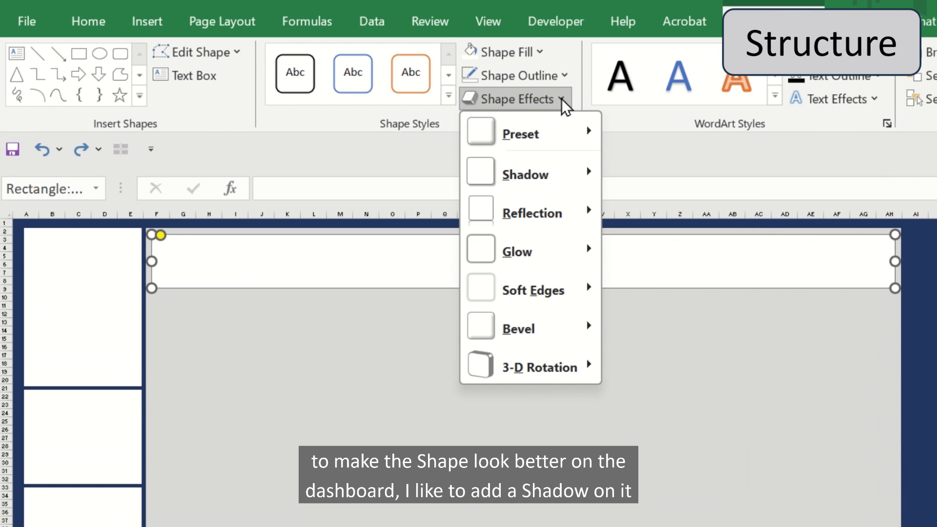
pyautogui.moveTo(547, 164)
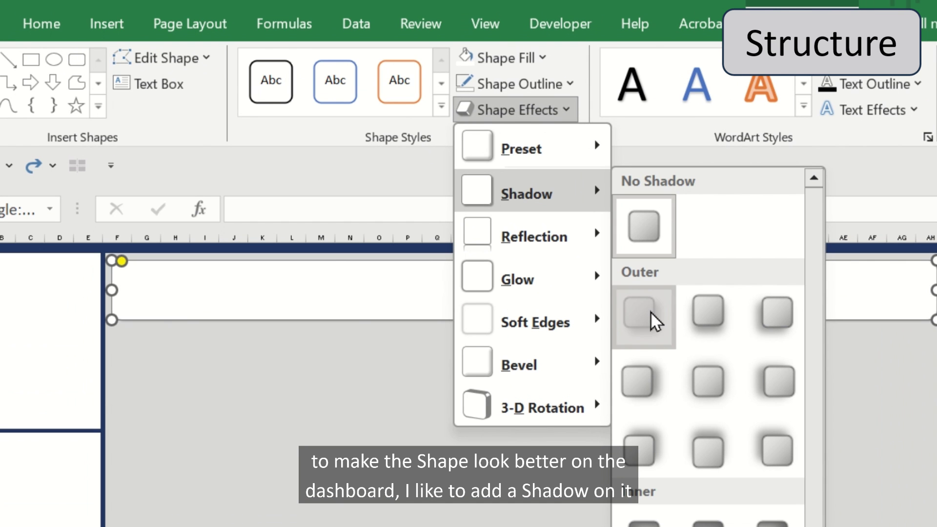
pyautogui.click(649, 318)
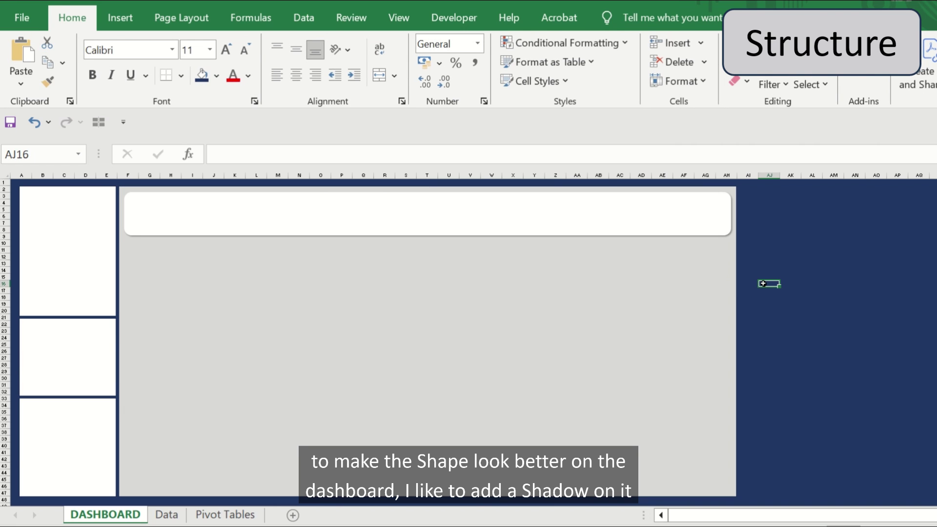
# Copy the banner beneath itself, narrow it to about a third of the width, and duplicate it into a row of three cards
pyautogui.click(716, 229)
pyautogui.moveTo(827, 269); pyautogui.dragTo(728, 313)
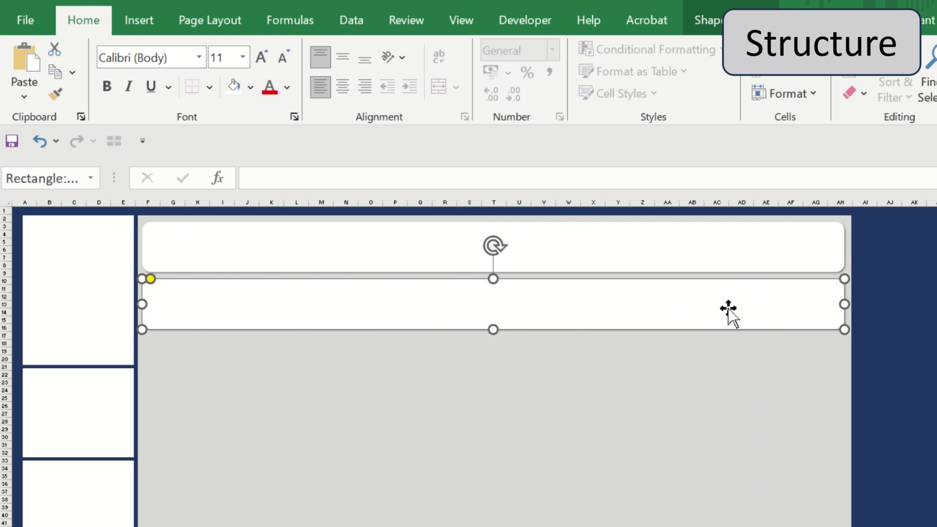
pyautogui.moveTo(845, 303); pyautogui.dragTo(379, 288)
pyautogui.moveTo(317, 328); pyautogui.dragTo(700, 316)
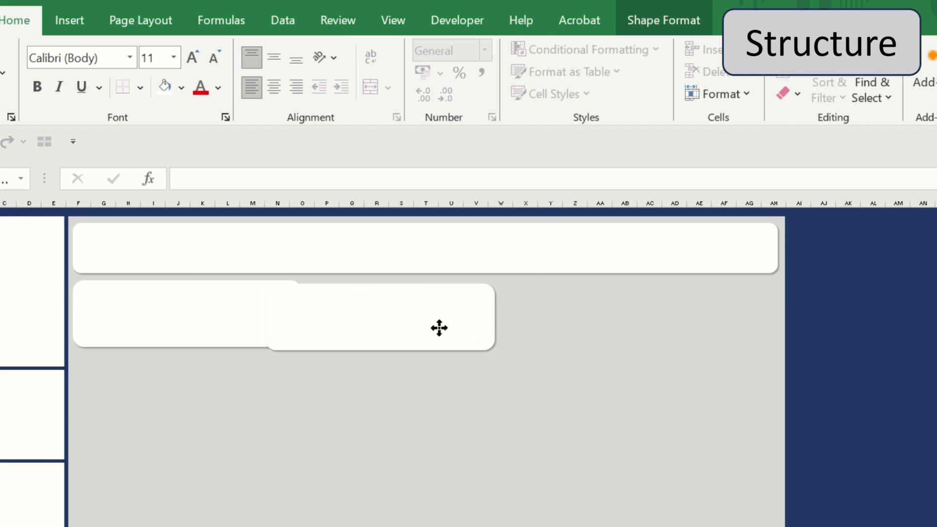
pyautogui.moveTo(631, 316); pyautogui.dragTo(684, 317)
pyautogui.click(831, 398)
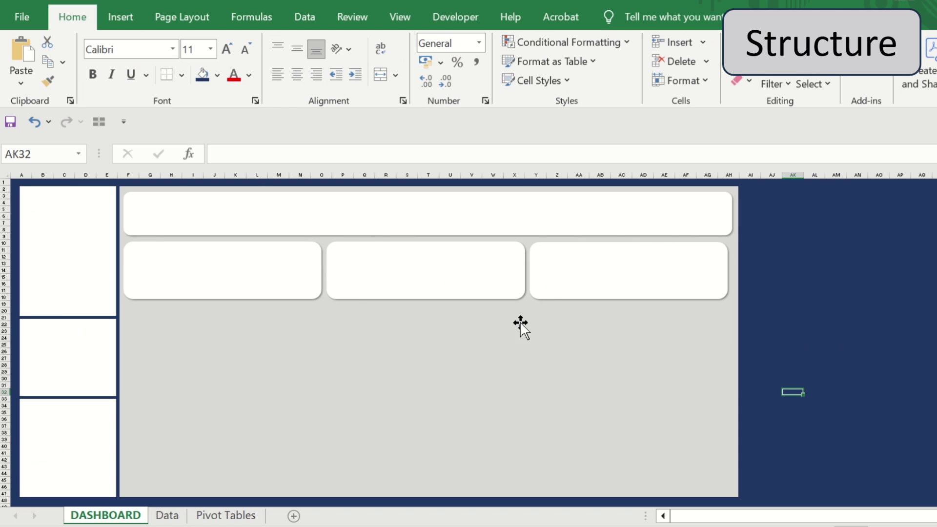
# Copy a white sidebar rectangle below the cards and size it to about columns F to T, rows 19 to 46
pyautogui.click(110, 271)
pyautogui.moveTo(109, 271); pyautogui.dragTo(427, 375)
pyautogui.moveTo(276, 434); pyautogui.dragTo(276, 492)
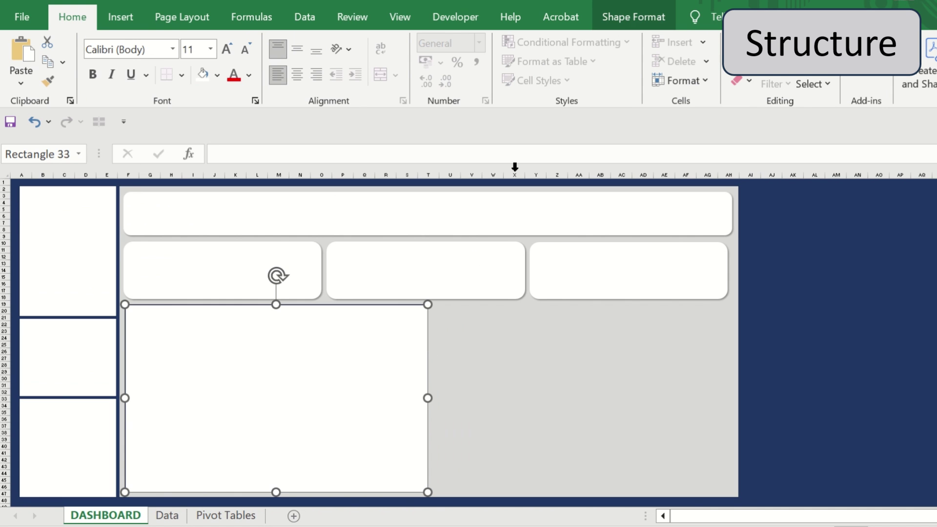
# Remove the large chart panel's outline and apply the first outer shadow preset to it
pyautogui.click(626, 25)
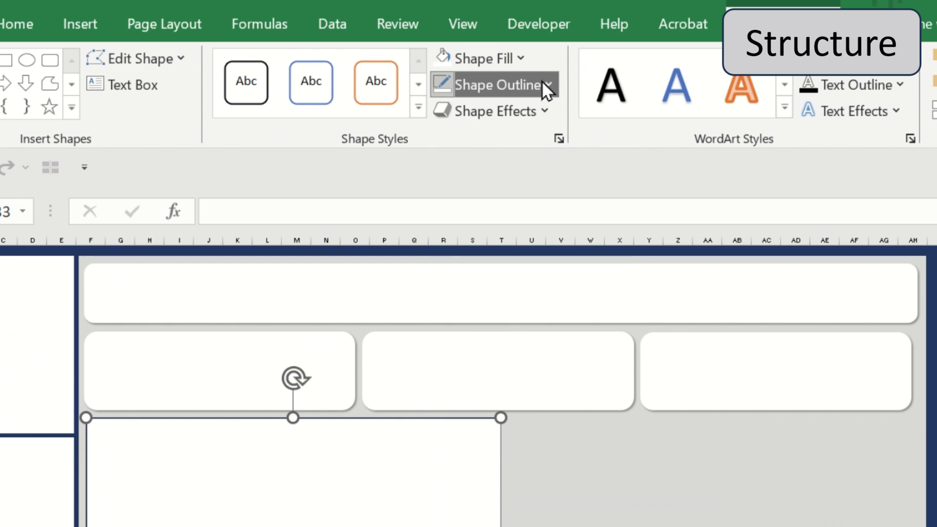
pyautogui.click(548, 85)
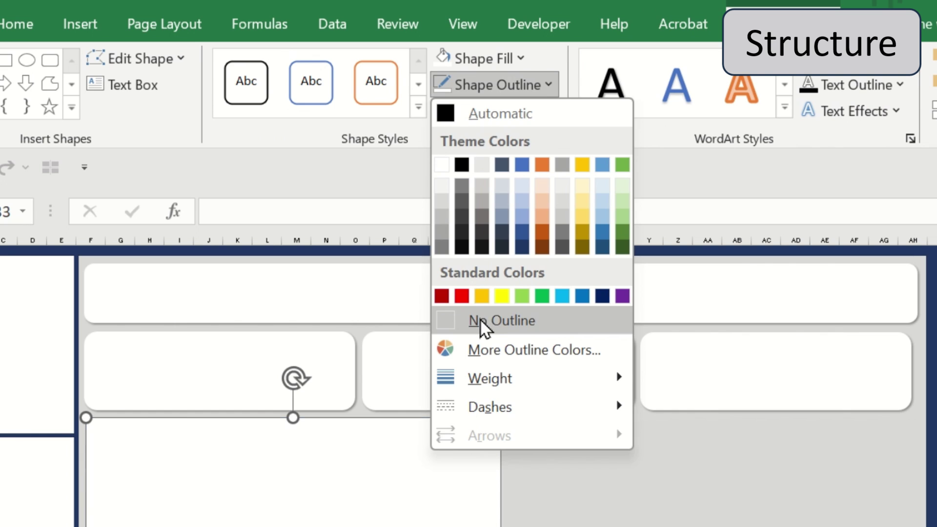
pyautogui.click(480, 318)
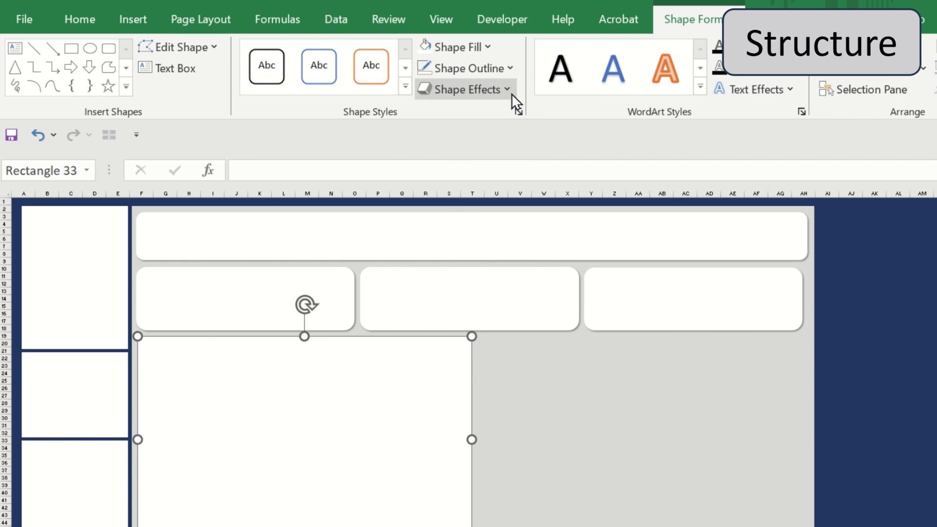
pyautogui.click(545, 113)
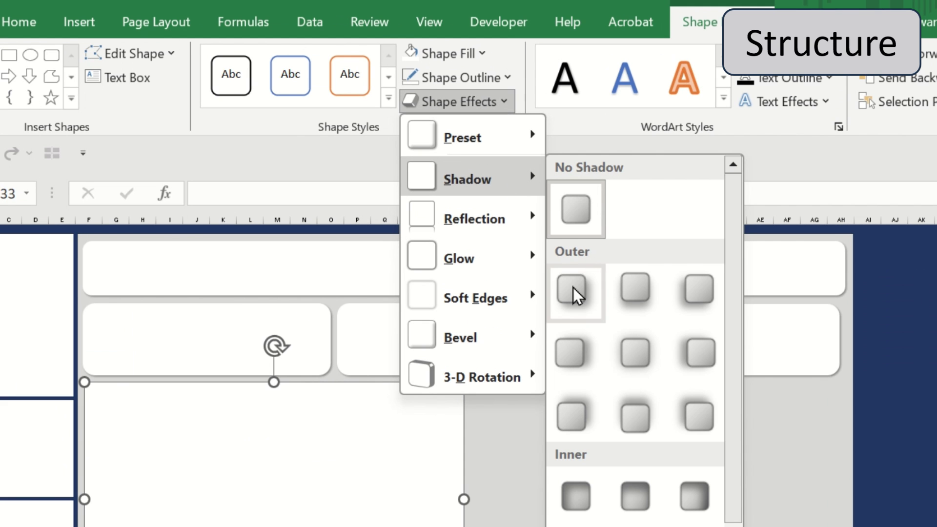
pyautogui.press('Escape')
pyautogui.click(459, 484)
# Duplicate the chart panel into two smaller stacked panels filling the space beside it up to about column AH
pyautogui.click(347, 495)
pyautogui.moveTo(348, 494); pyautogui.dragTo(725, 491)
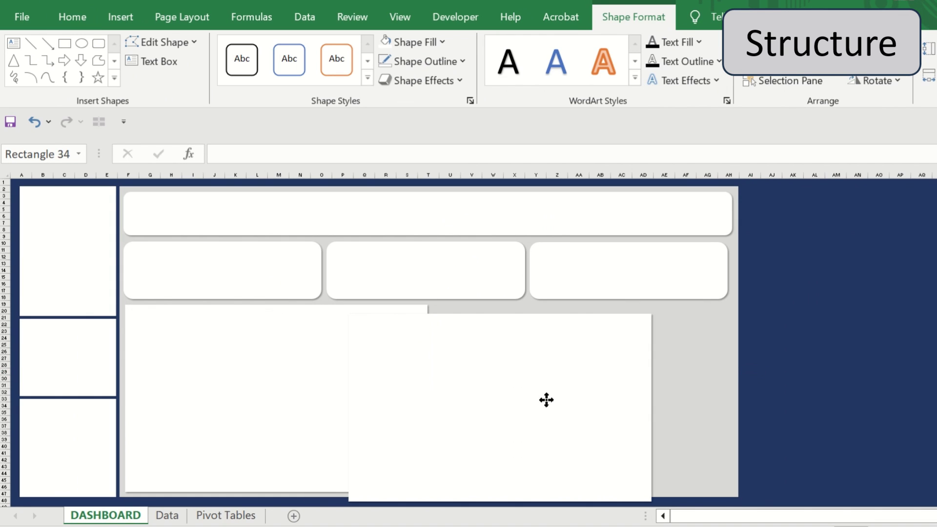
pyautogui.hotkey('ctrl', 'd')
pyautogui.moveTo(580, 371); pyautogui.dragTo(617, 488)
pyautogui.click(789, 357)
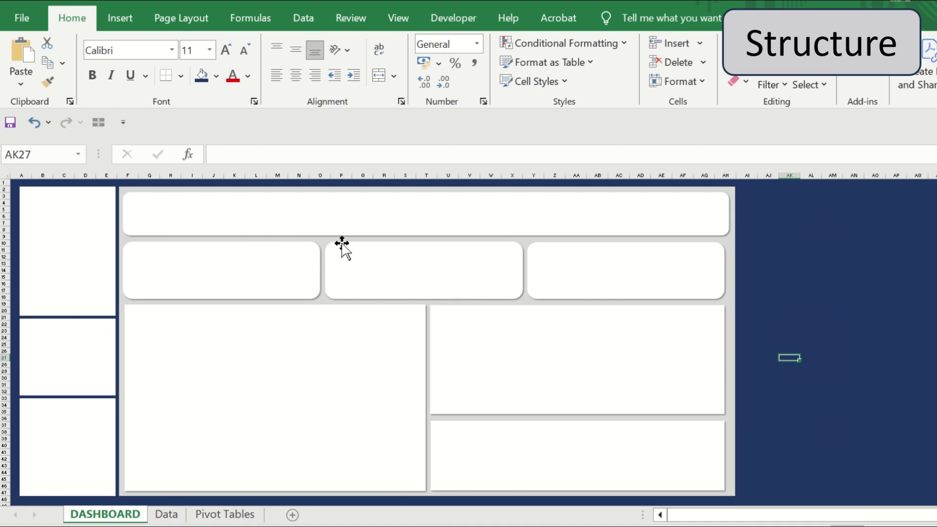
# Label the first sidebar box "SLICER 1: FILTER PER MONTH" and the second one "FILTER 2: FILTER PER COUNTRY"
pyautogui.click(80, 221)
pyautogui.write('slic')
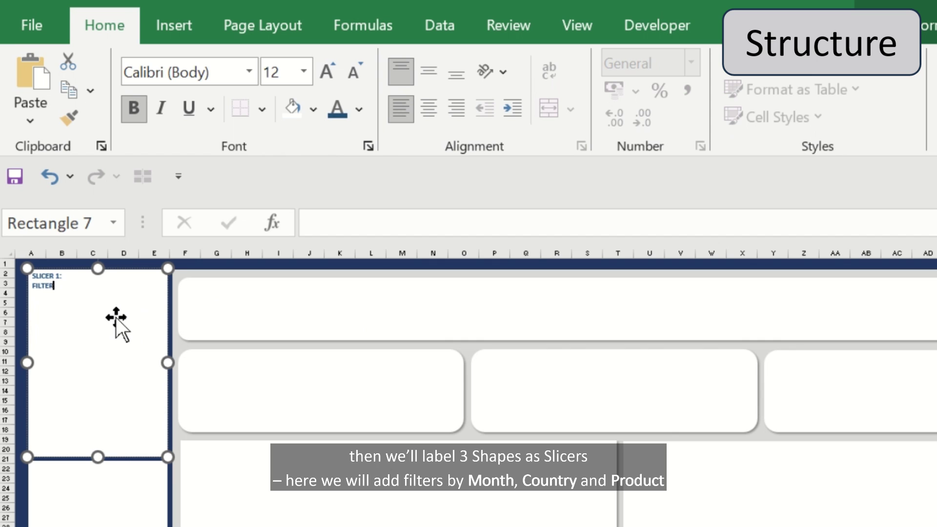
pyautogui.write('H')
pyautogui.click(98, 483)
pyautogui.write('FILTER PER COUNT')
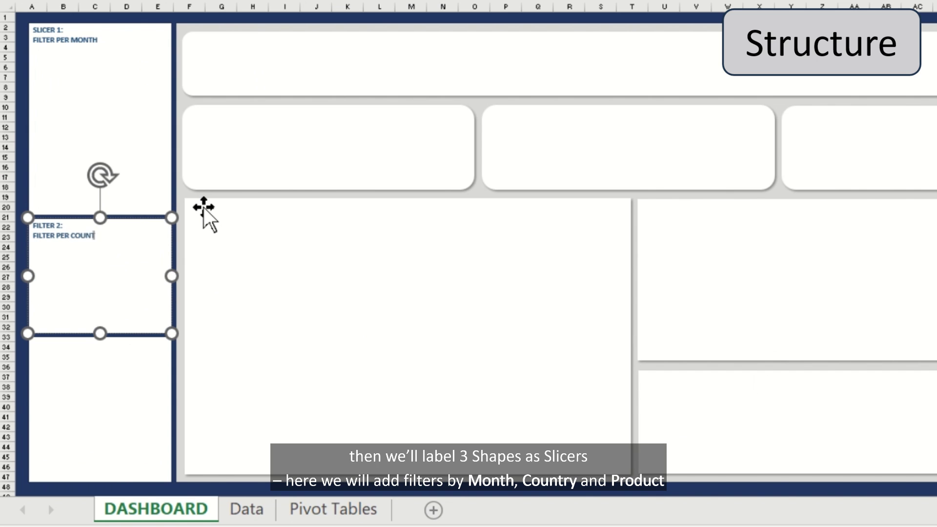
pyautogui.write('RY')
pyautogui.press('Escape')
# Label the third sidebar box "FILTER 3: FILTER PER PRODUCT"
pyautogui.press('Tab')
pyautogui.write('FILTER')
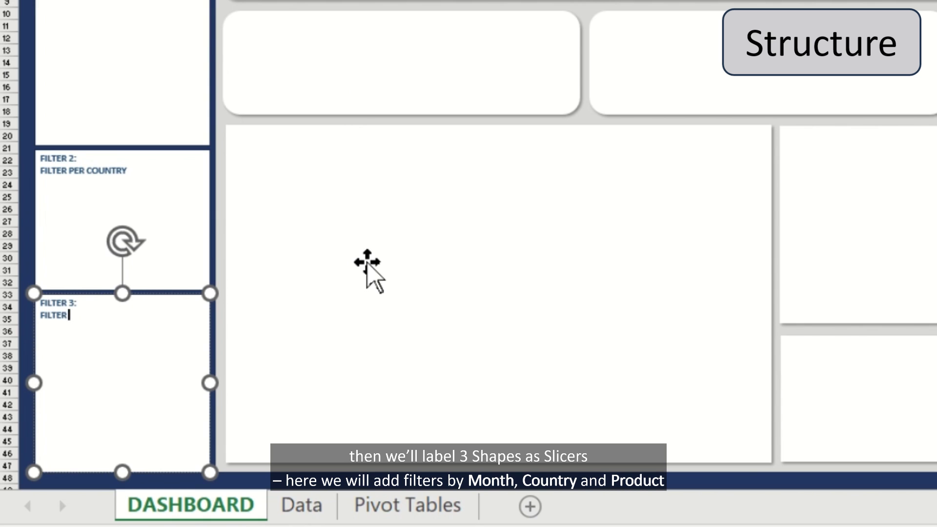
pyautogui.write(' PER PRODU')
pyautogui.write('CT')
pyautogui.press('Escape')
# Title the large chart panel "Actual vs Target Sales per month" and the upper smaller panel "Units Sold per month"
pyautogui.press('Tab')
pyautogui.write('A')
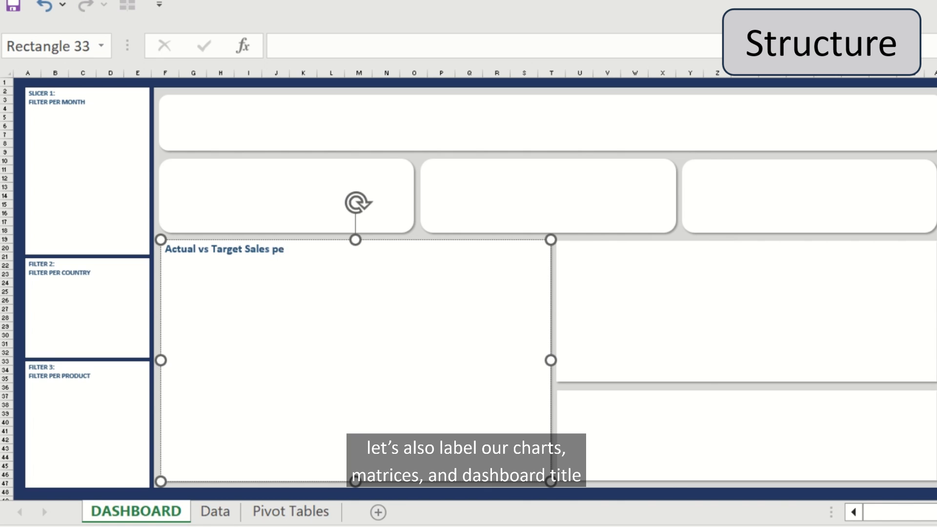
pyautogui.write('th')
pyautogui.press('Escape')
pyautogui.press('Tab')
pyautogui.write('Un')
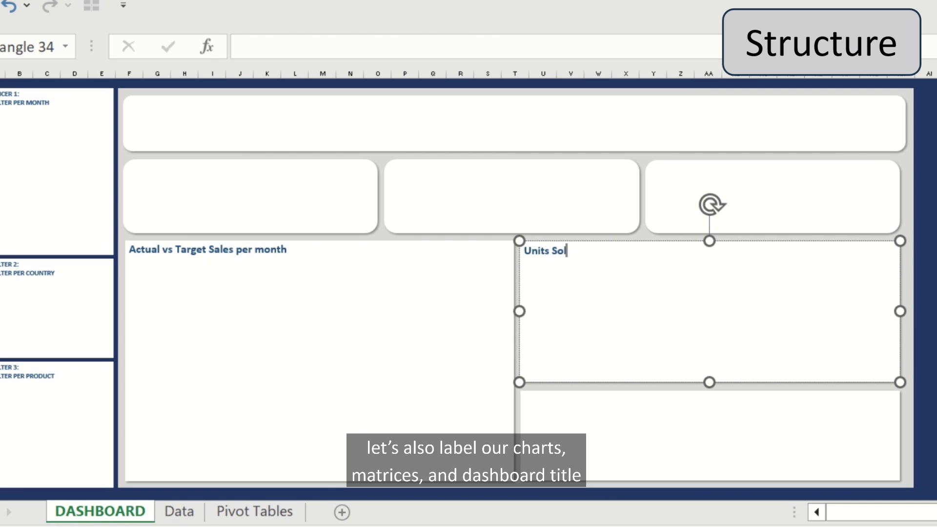
pyautogui.write('th')
pyautogui.press('Escape')
# Title the lower smaller panel "Top 5 Products"
pyautogui.press('Tab')
pyautogui.write('T')
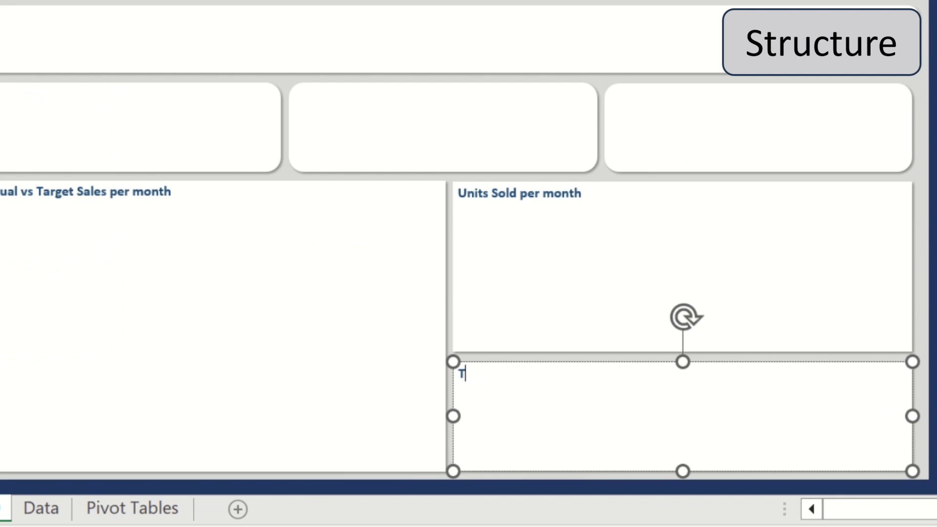
pyautogui.write('op 5 Produc')
pyautogui.write('t')
pyautogui.press('Escape')
# Label the first KPI card "Sales" and the middle card "Profit"
pyautogui.press('Tab')
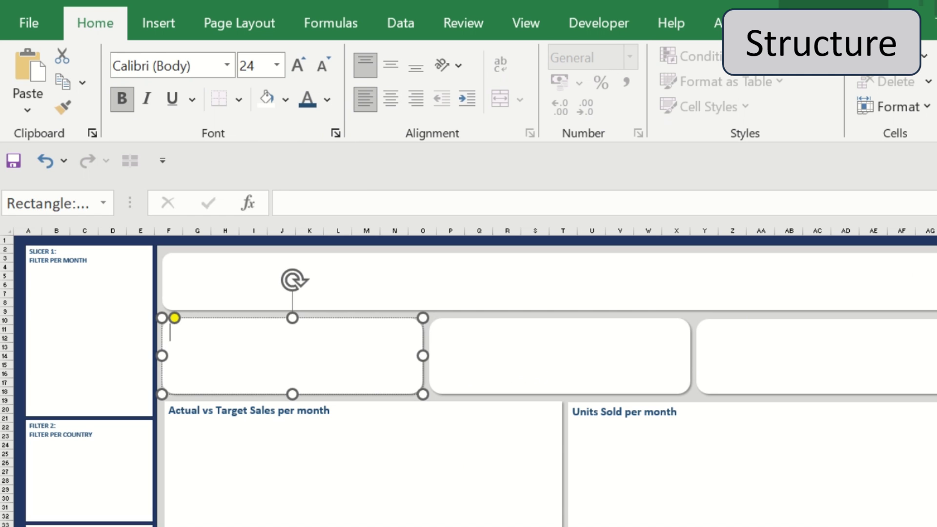
pyautogui.write('Sales')
pyautogui.press('Escape')
pyautogui.press('Tab')
pyautogui.write('Profi')
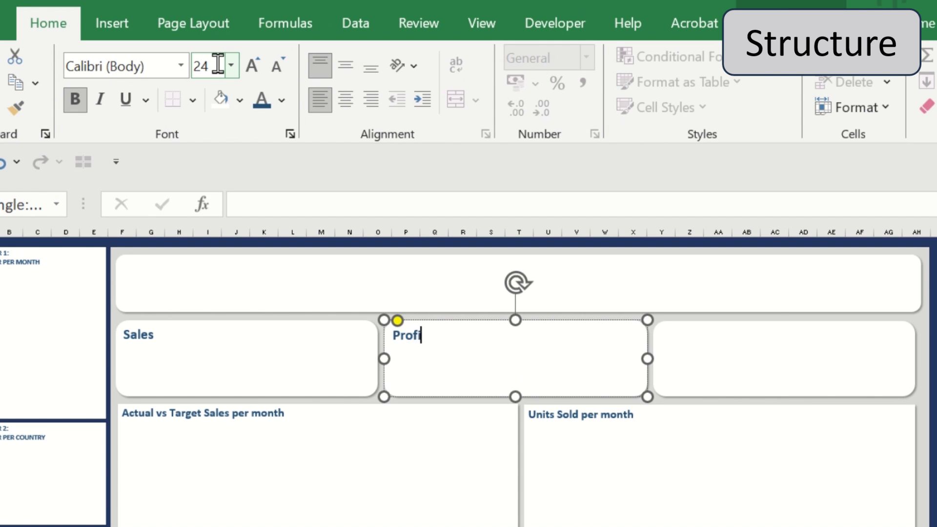
pyautogui.write('t')
pyautogui.press('Escape')
# Label the third KPI card "Units Sold" and enter "Performance Dashboard" in the title banner
pyautogui.press('Tab')
pyautogui.write('Units So')
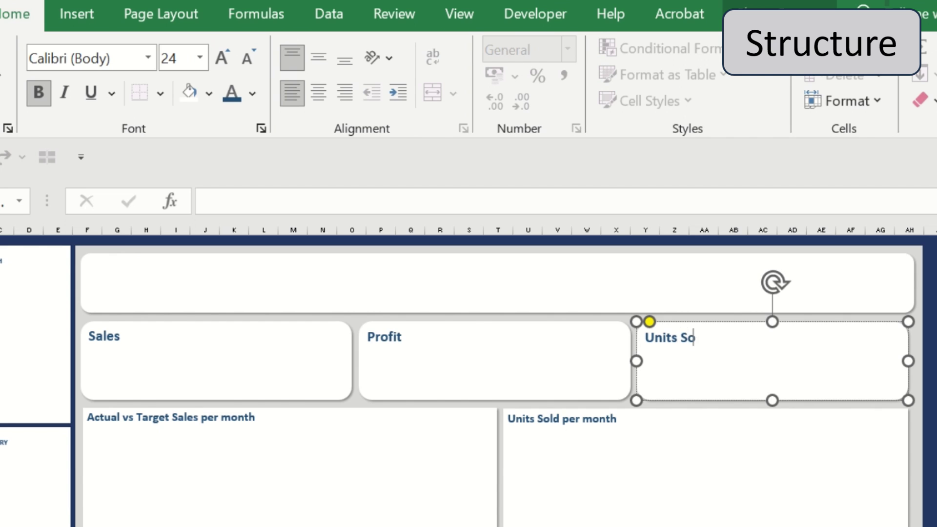
pyautogui.write('ld')
pyautogui.press('Escape')
pyautogui.press('Tab')
pyautogui.write('Pe')
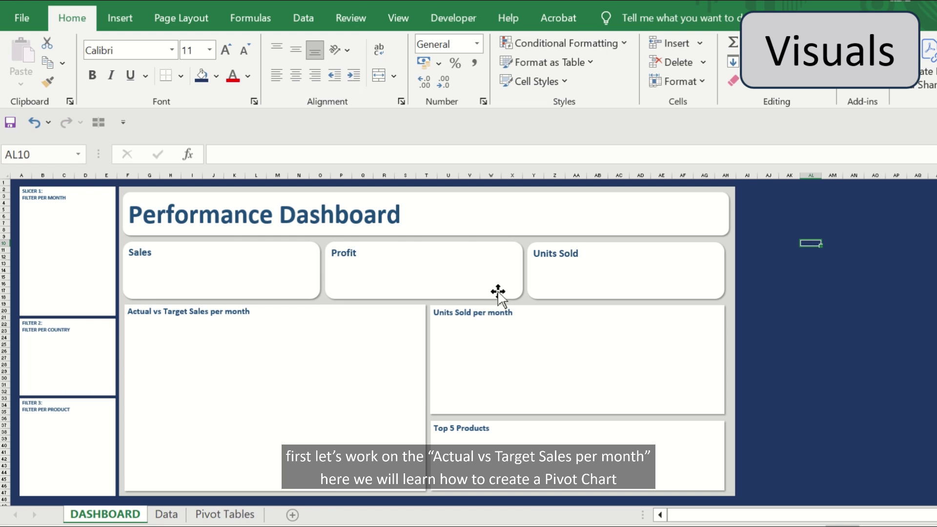
# Select all the data on the Data sheet and start a PivotTable from that range
pyautogui.click(378, 346)
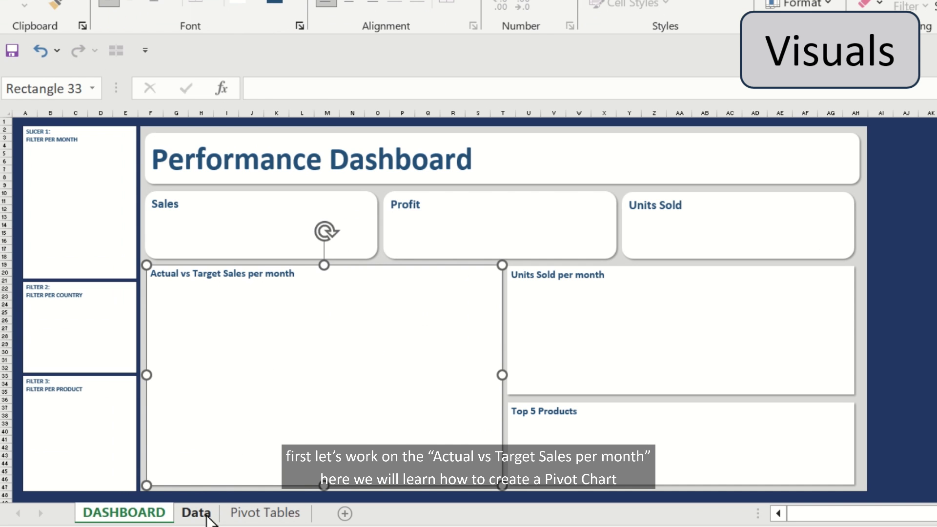
pyautogui.click(206, 517)
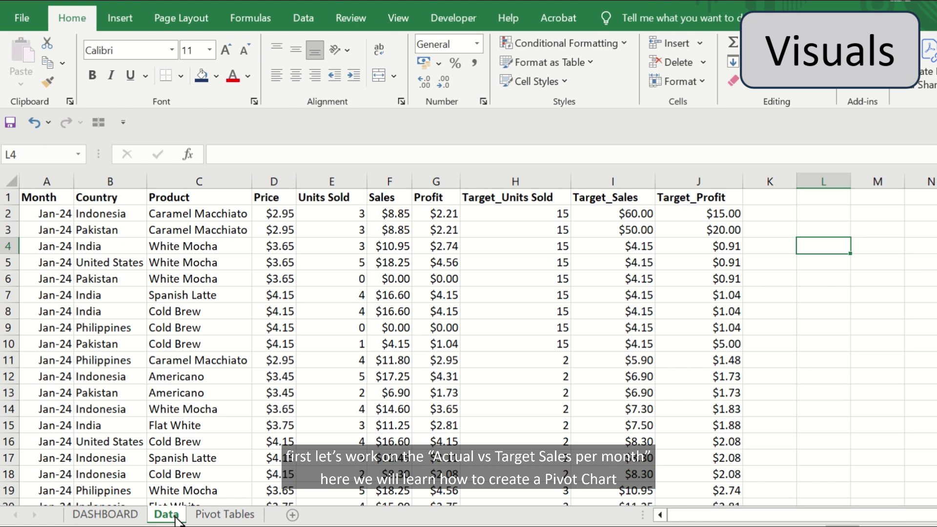
pyautogui.click(460, 264)
pyautogui.hotkey('ctrl', 'a')
pyautogui.click(120, 18)
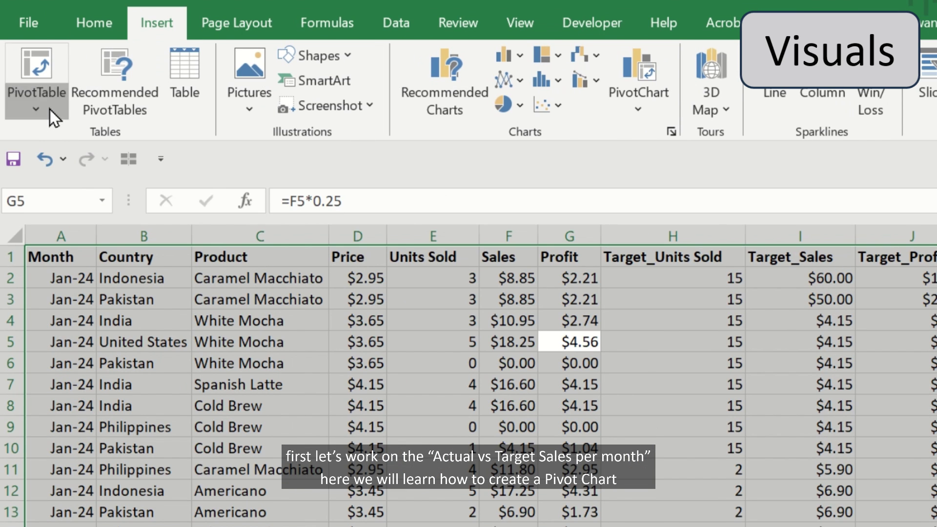
pyautogui.click(50, 109)
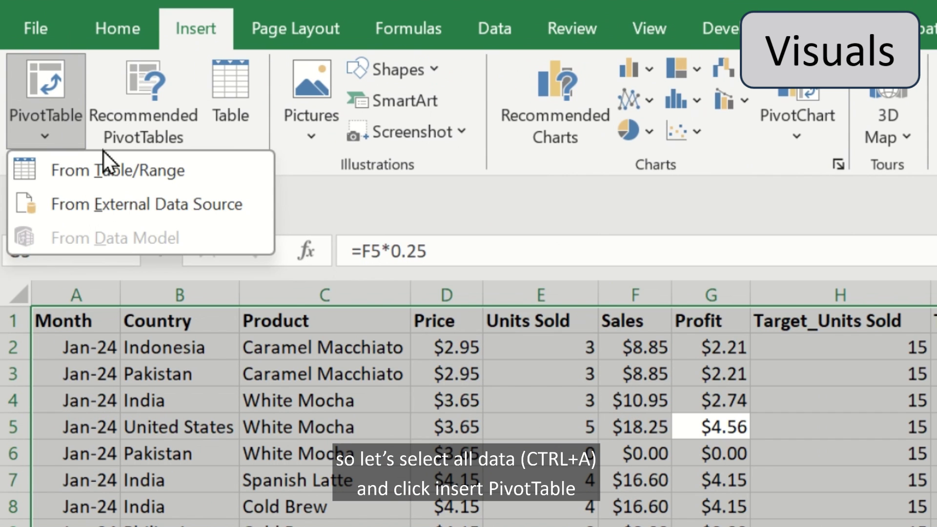
pyautogui.click(166, 142)
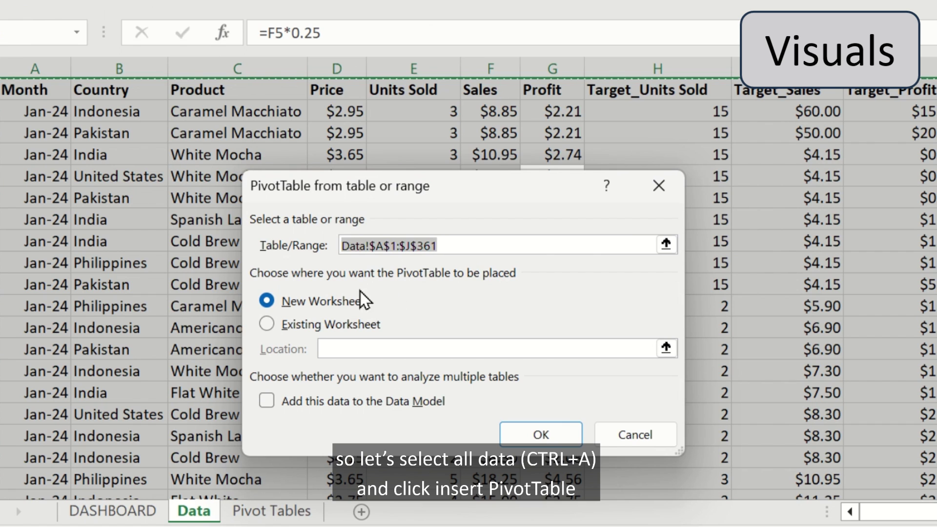
# Place the PivotTable in the existing Pivot Tables worksheet at cell A3 and create it
pyautogui.click(263, 326)
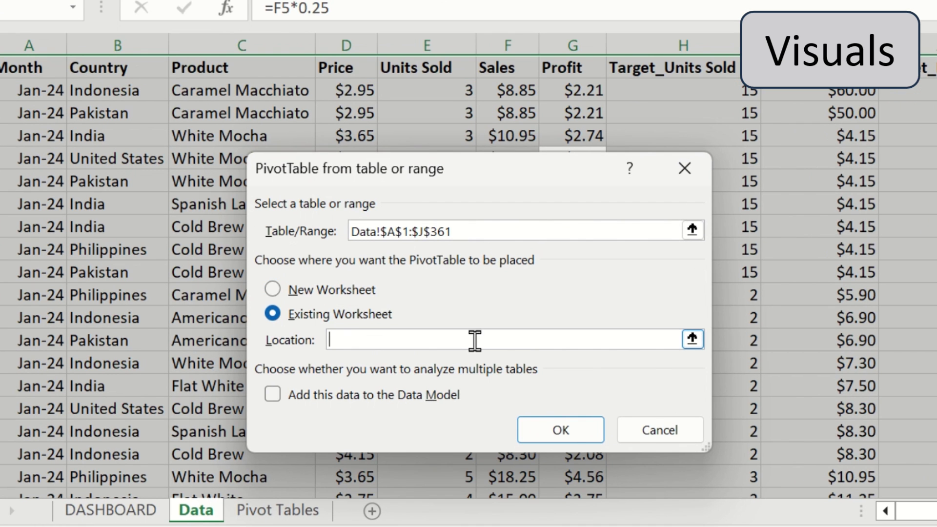
pyautogui.click(691, 340)
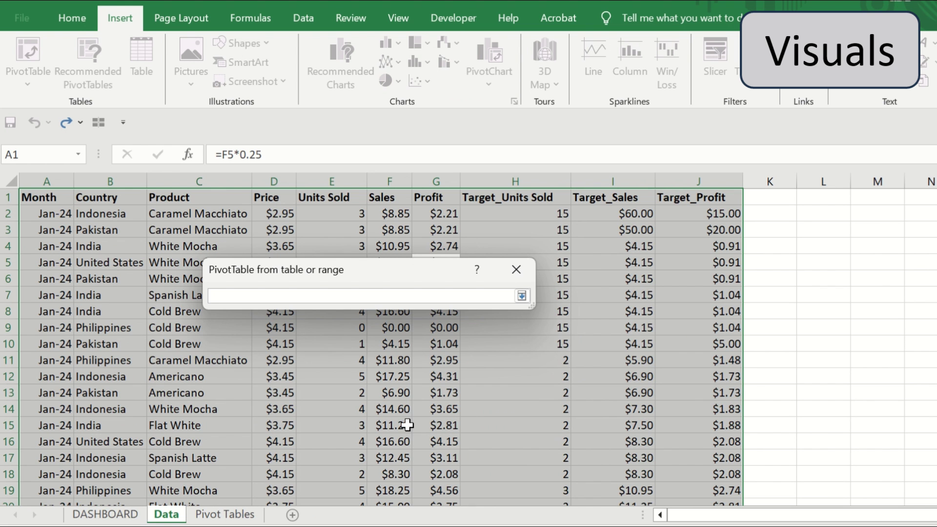
pyautogui.click(231, 515)
pyautogui.click(54, 234)
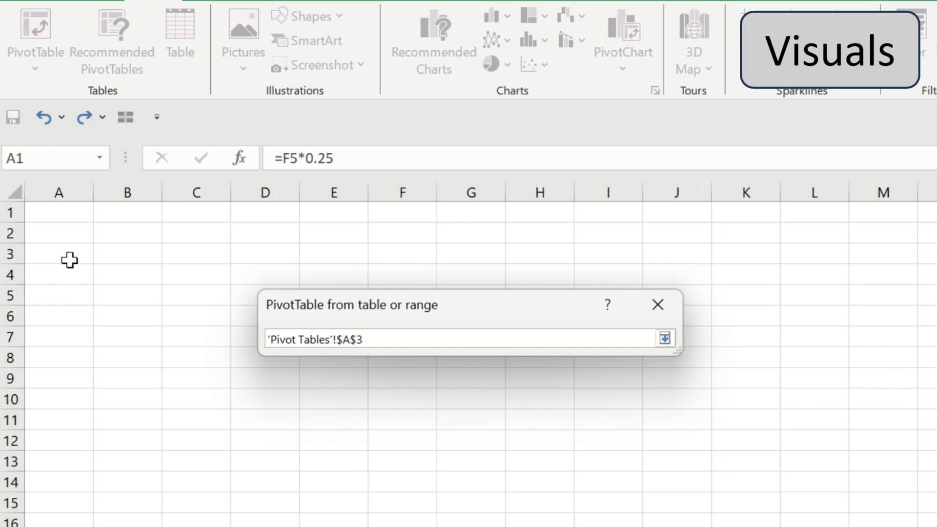
pyautogui.click(664, 338)
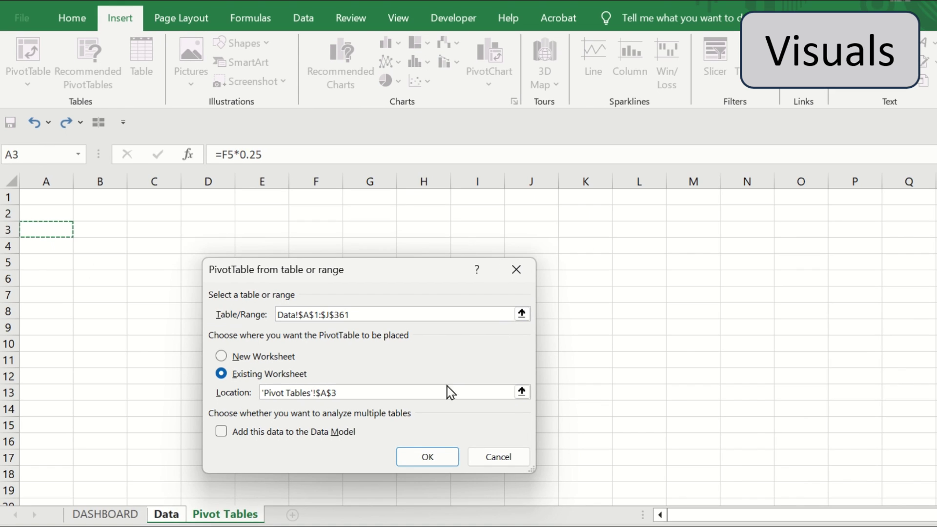
pyautogui.click(442, 459)
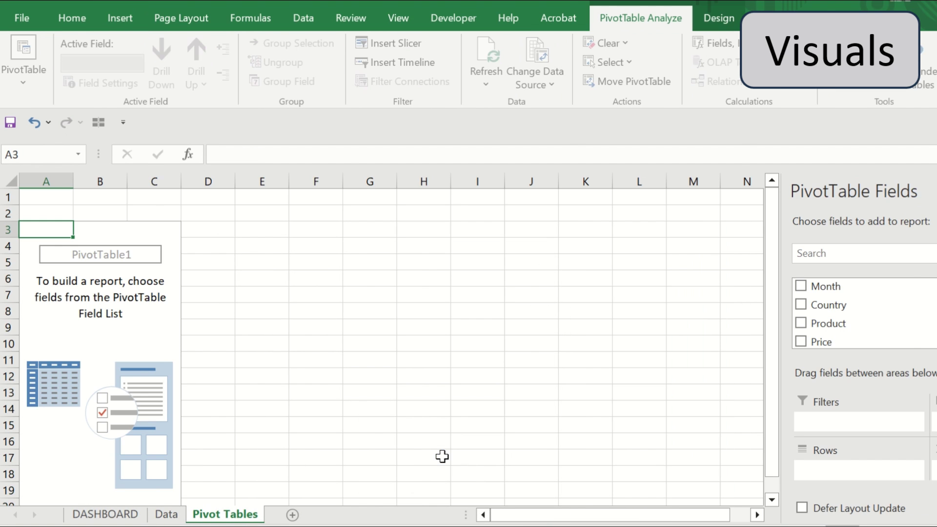
# Set up the PivotTable with Month as rows and Sales and Target_Sales as summed values
pyautogui.moveTo(741, 288); pyautogui.dragTo(737, 473)
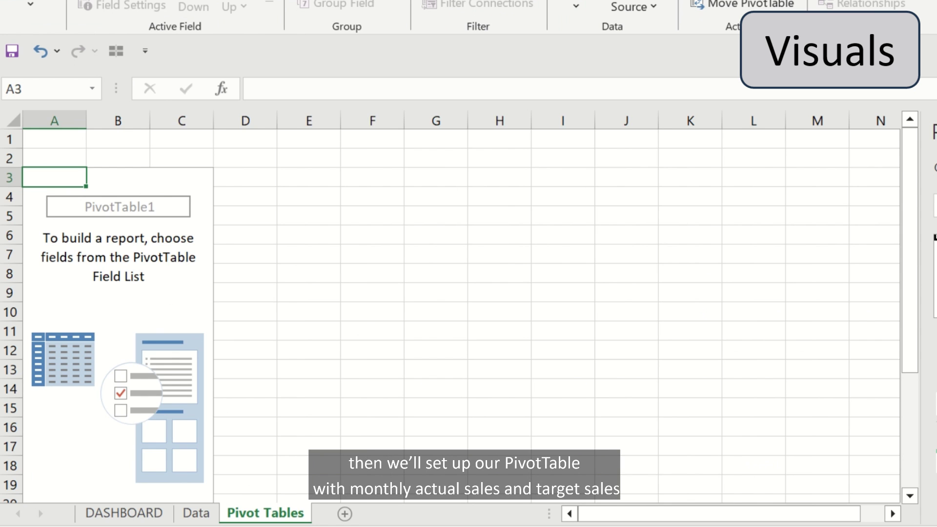
pyautogui.scroll(-5, 921, 339)
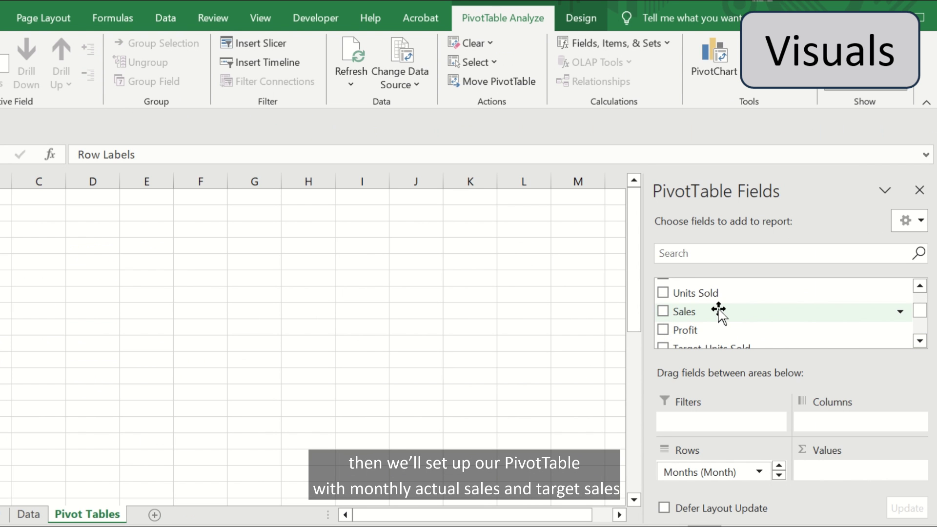
pyautogui.moveTo(719, 312); pyautogui.dragTo(859, 471)
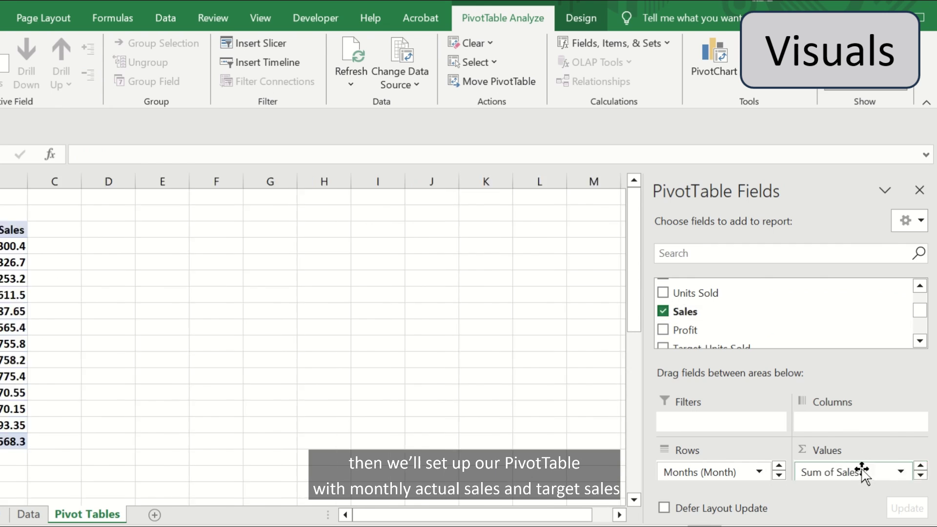
pyautogui.scroll(-1, 922, 347)
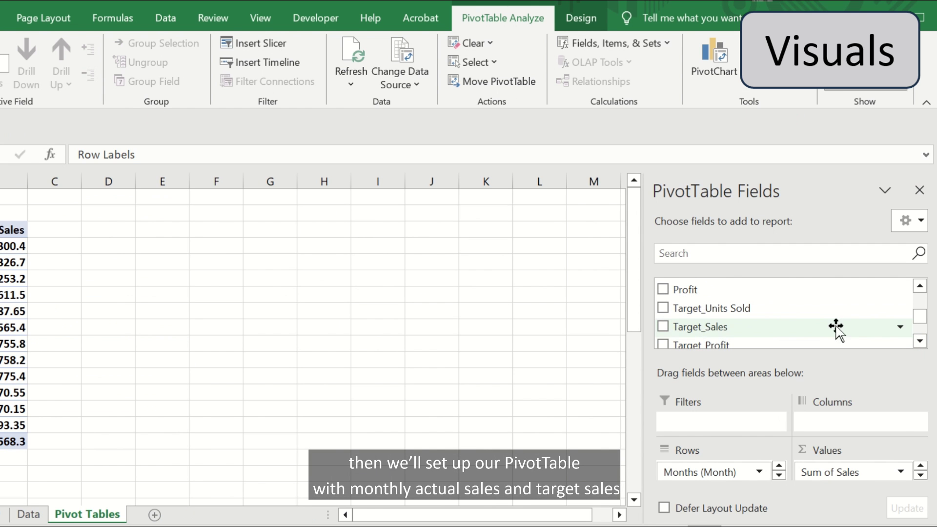
pyautogui.moveTo(834, 326); pyautogui.dragTo(861, 479)
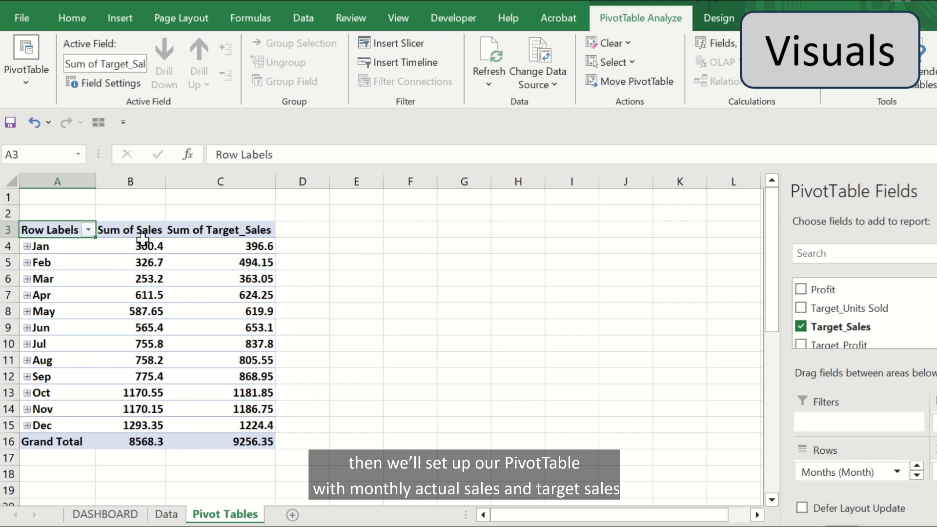
# Insert a Combo chart of the monthly PivotTable data, with Sales as clustered columns and Target_Sales as a line
pyautogui.moveTo(67, 182); pyautogui.dragTo(311, 401)
pyautogui.click(121, 20)
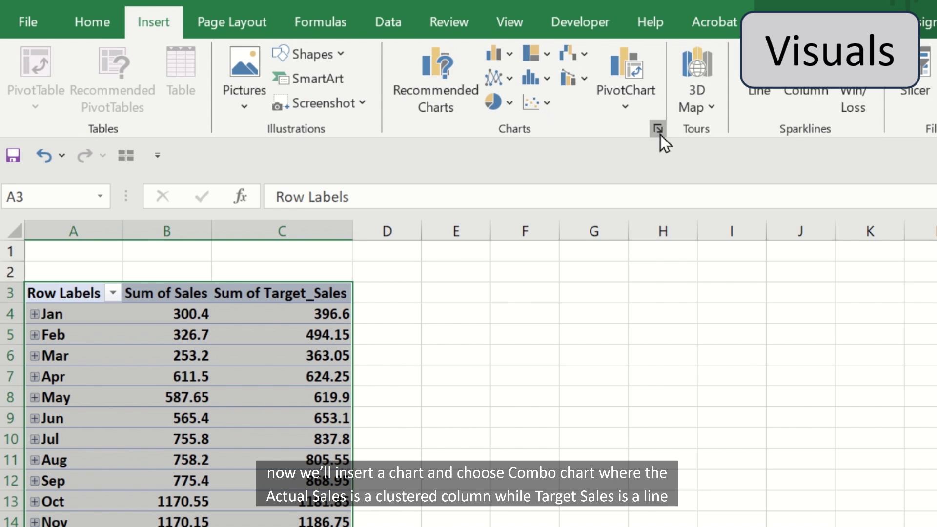
pyautogui.click(659, 130)
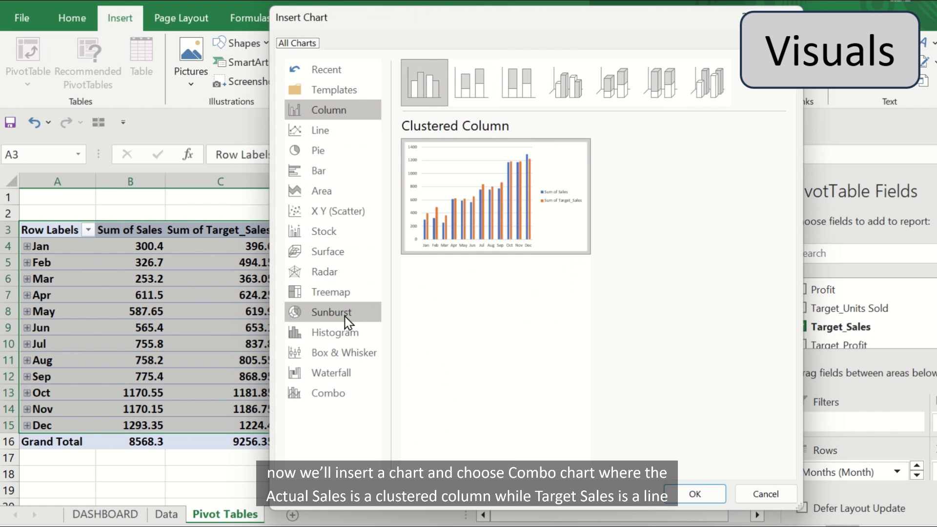
pyautogui.click(322, 393)
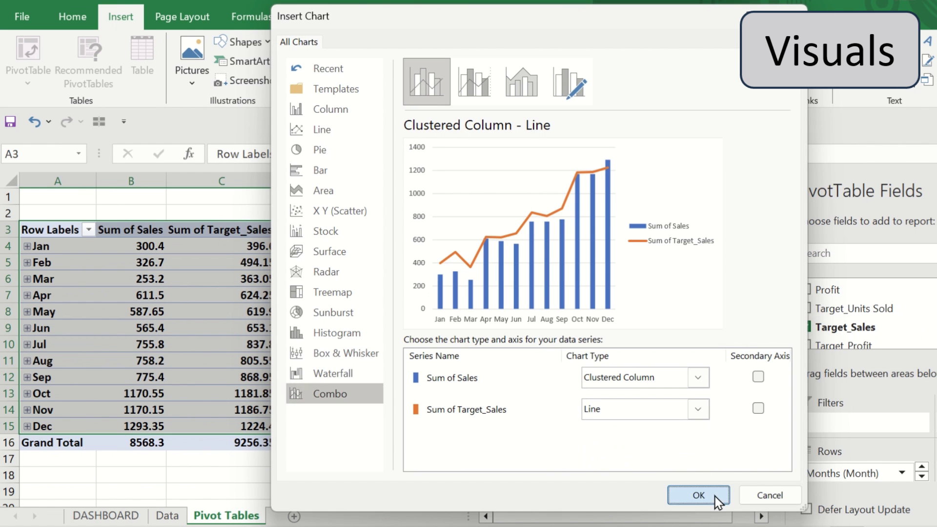
pyautogui.click(698, 495)
# Move the combo chart to the DASHBOARD sheet and enlarge it to fill the Actual vs Target Sales per month panel
pyautogui.rightClick(595, 307)
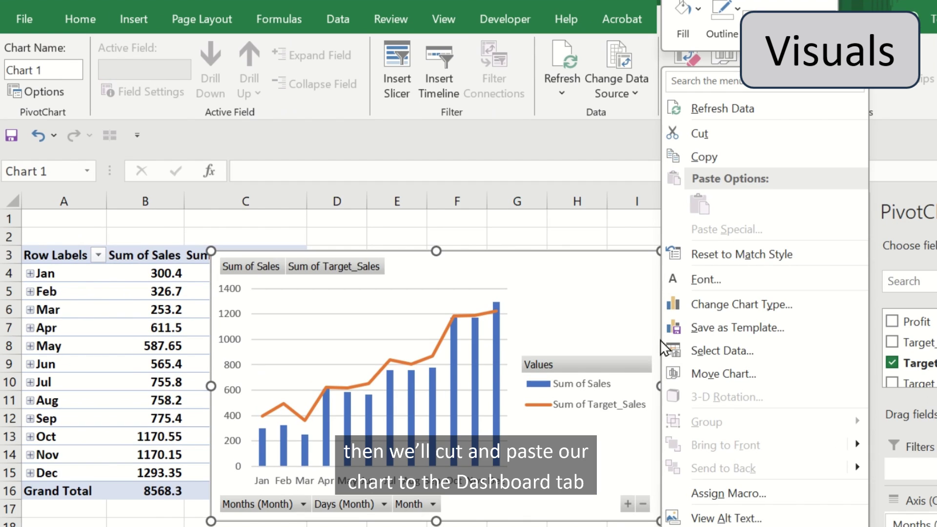
pyautogui.click(702, 138)
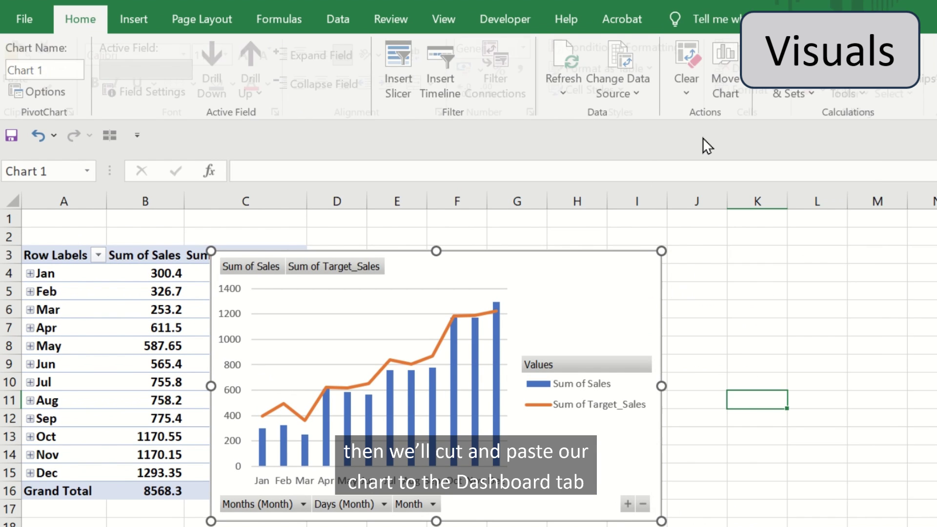
pyautogui.click(144, 515)
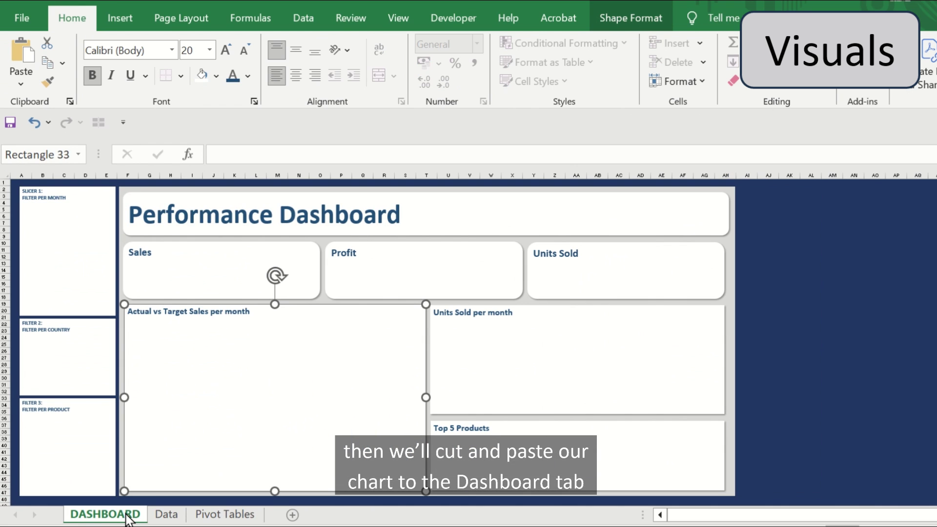
pyautogui.rightClick(369, 344)
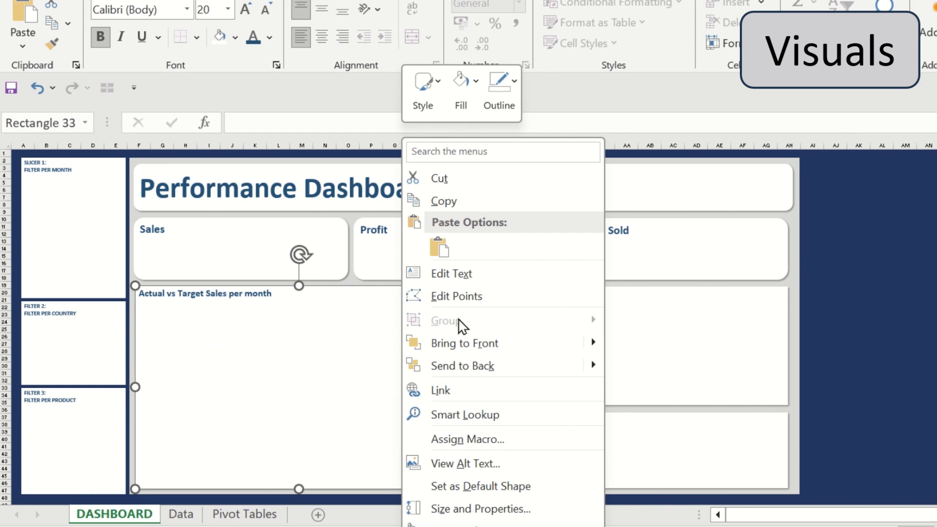
pyautogui.click(439, 248)
pyautogui.moveTo(315, 409); pyautogui.dragTo(513, 481)
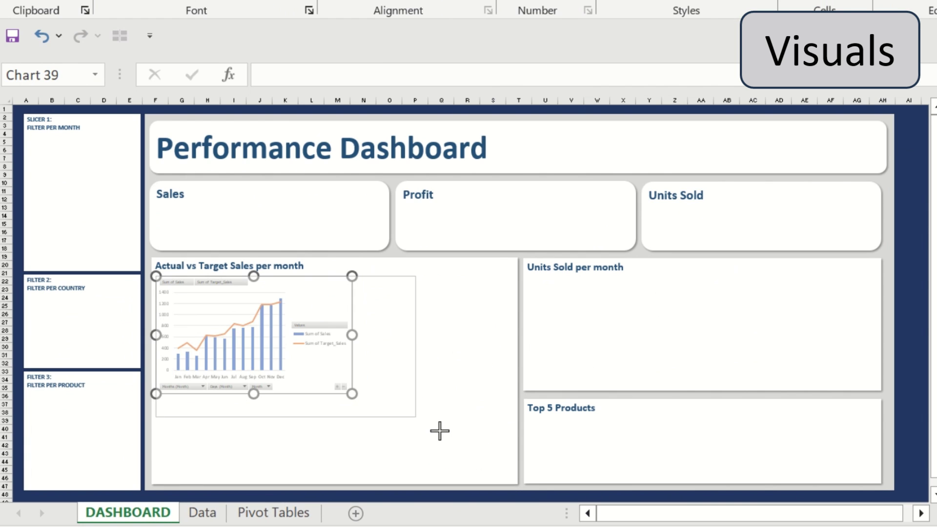
pyautogui.press('Escape')
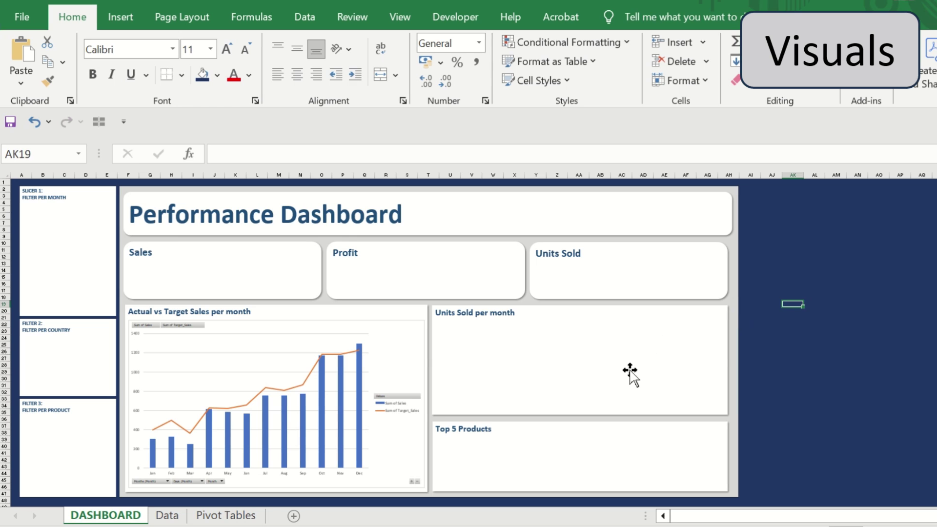
# Copy the monthly sales PivotTable on the Pivot Tables sheet to cell E3 and fit the copy's column widths
pyautogui.click(630, 374)
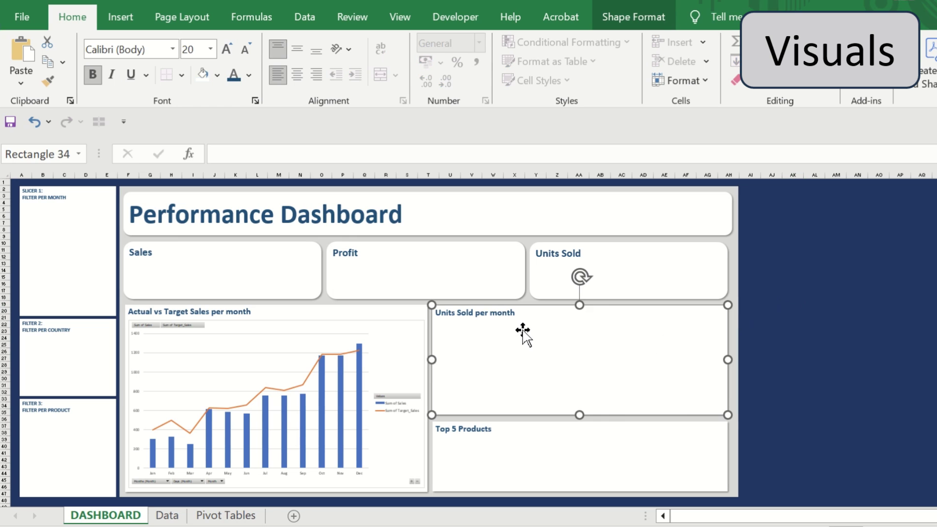
pyautogui.click(252, 517)
pyautogui.click(48, 229)
pyautogui.hotkey('ctrl', 'a')
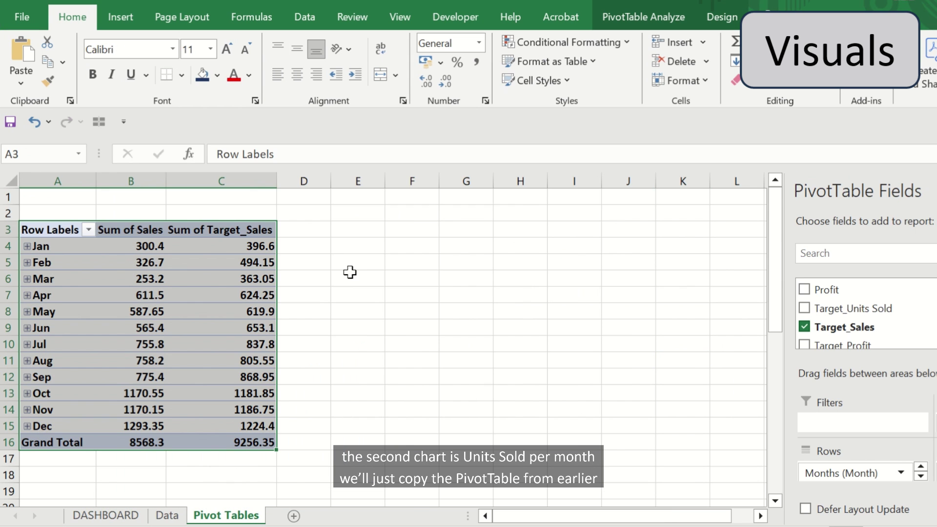
pyautogui.hotkey('ctrl', 'c')
pyautogui.click(370, 233)
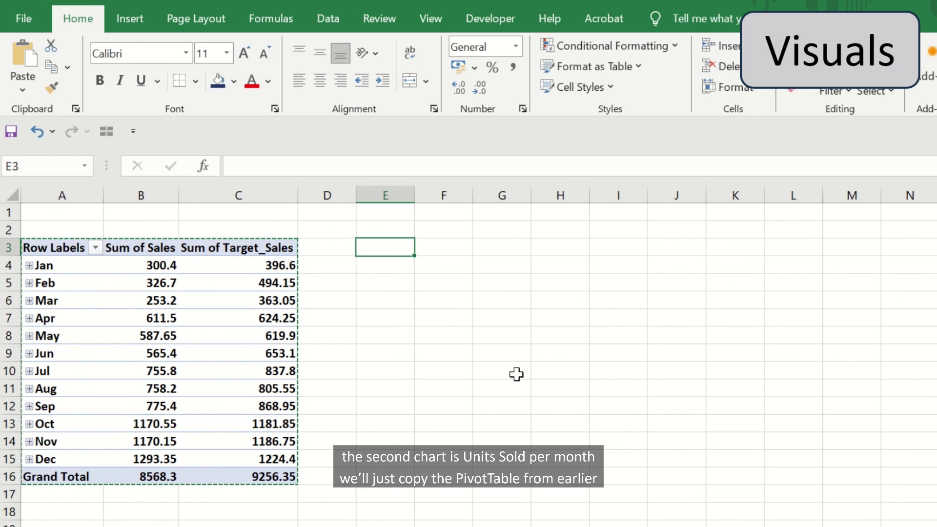
pyautogui.hotkey('ctrl', 'v')
pyautogui.doubleClick(471, 196)
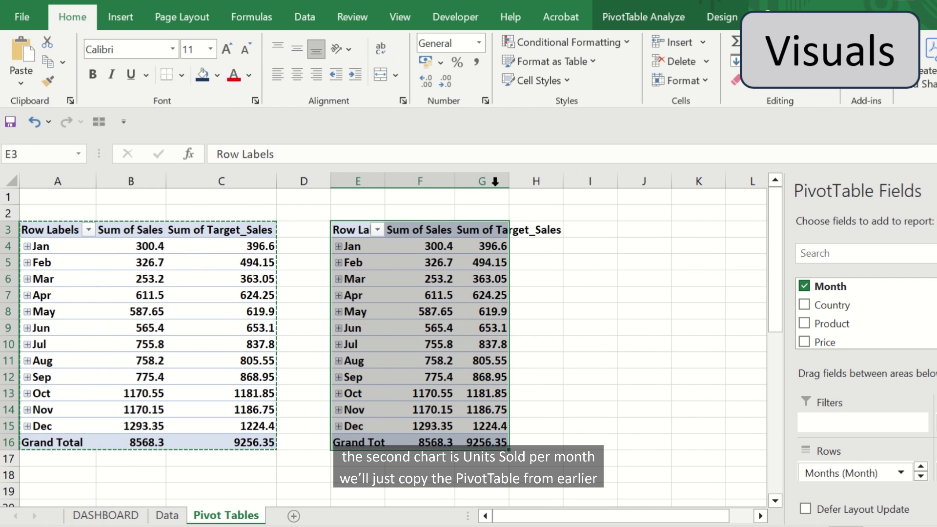
pyautogui.doubleClick(508, 184)
# Replace the copied PivotTable's Sales and Target_Sales values with summed Units Sold, keeping months as rows
pyautogui.click(508, 393)
pyautogui.moveTo(878, 472); pyautogui.dragTo(849, 342)
pyautogui.moveTo(868, 473); pyautogui.dragTo(844, 348)
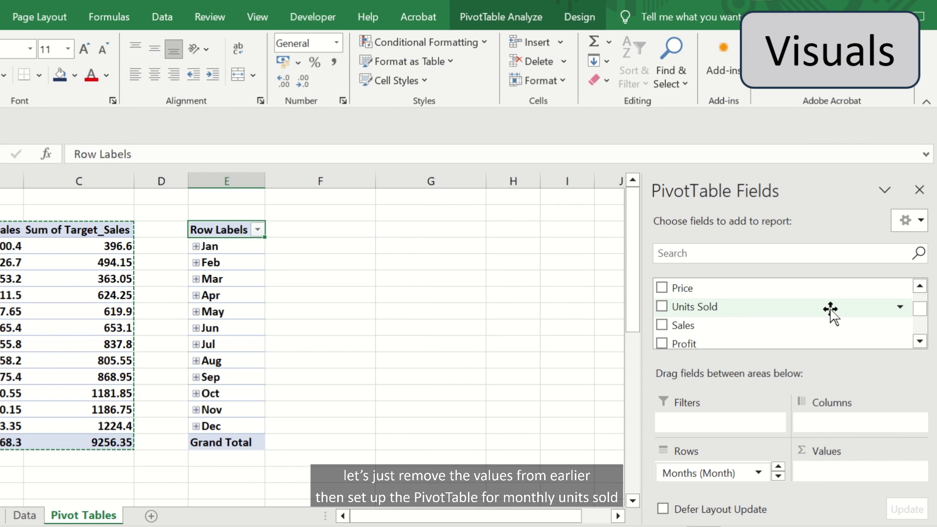
pyautogui.moveTo(731, 322); pyautogui.dragTo(843, 475)
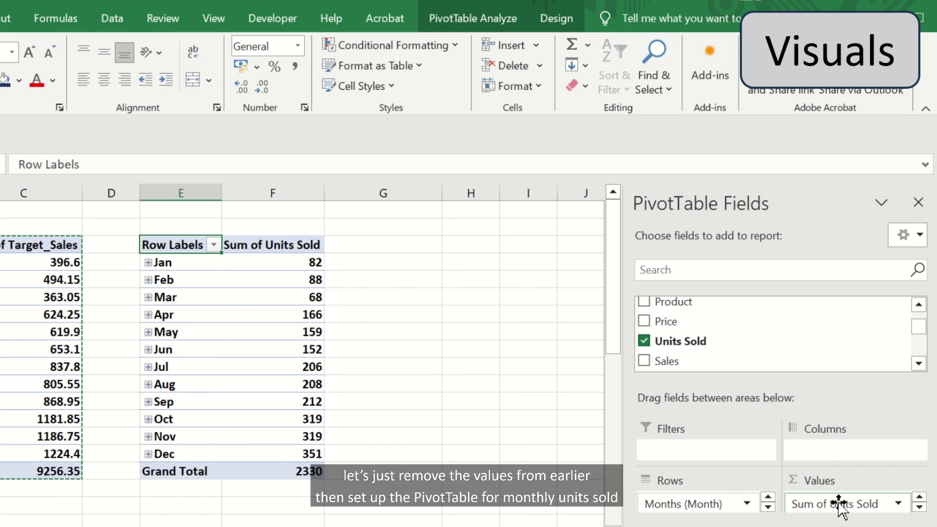
# Insert a Line with Markers chart from the monthly Units Sold PivotTable
pyautogui.moveTo(181, 245); pyautogui.dragTo(293, 454)
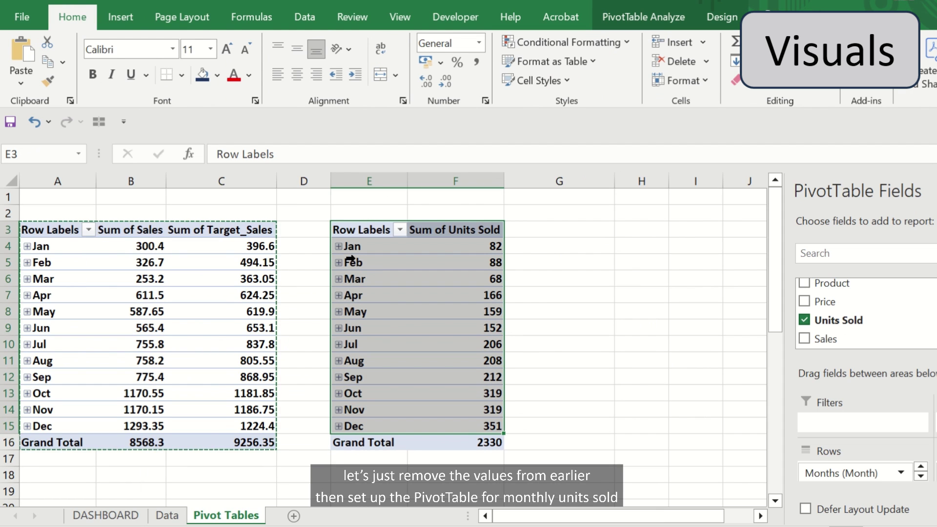
pyautogui.click(120, 17)
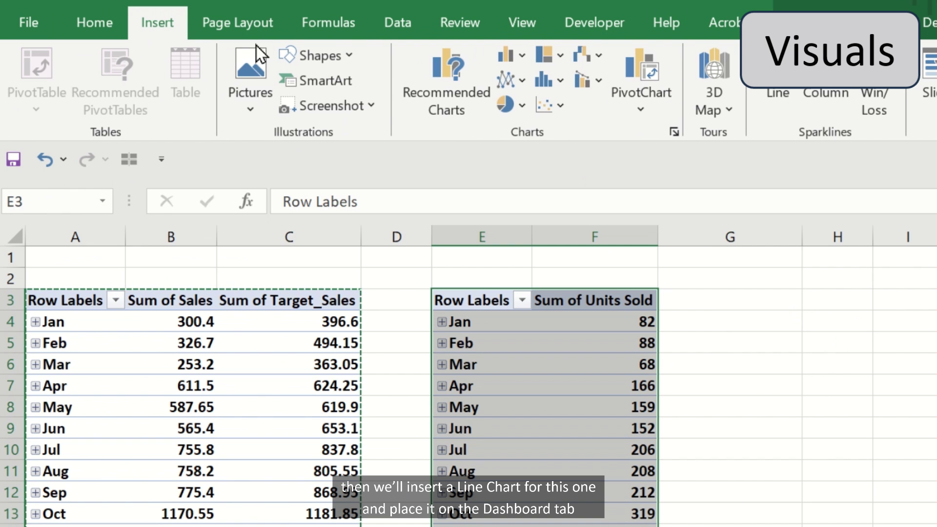
pyautogui.click(674, 131)
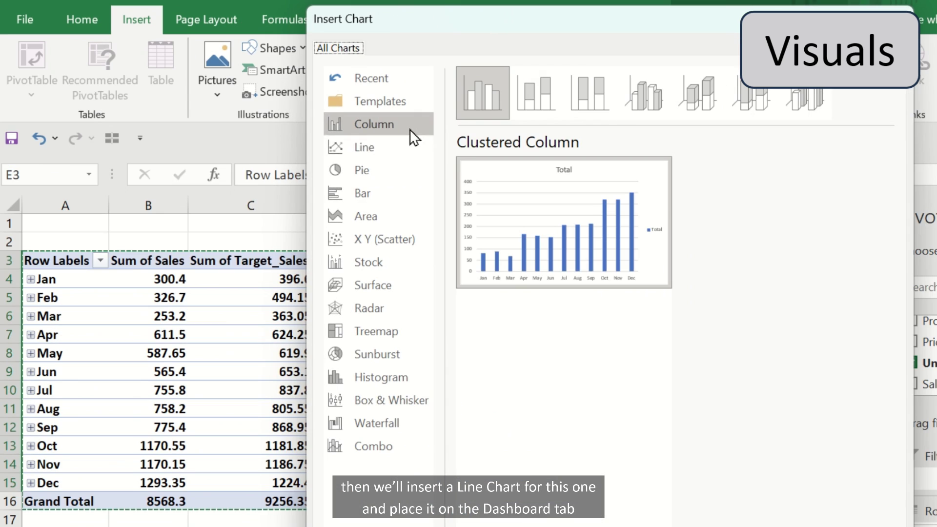
pyautogui.click(381, 149)
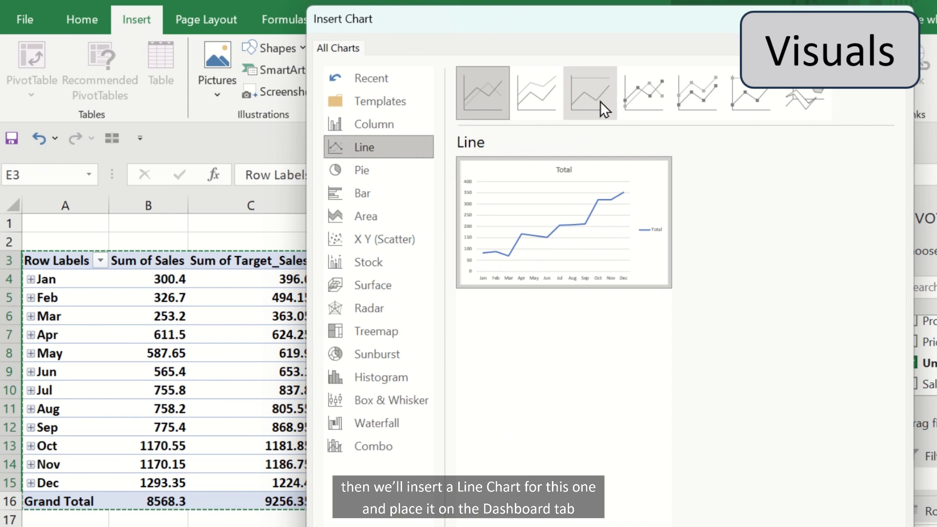
pyautogui.click(642, 81)
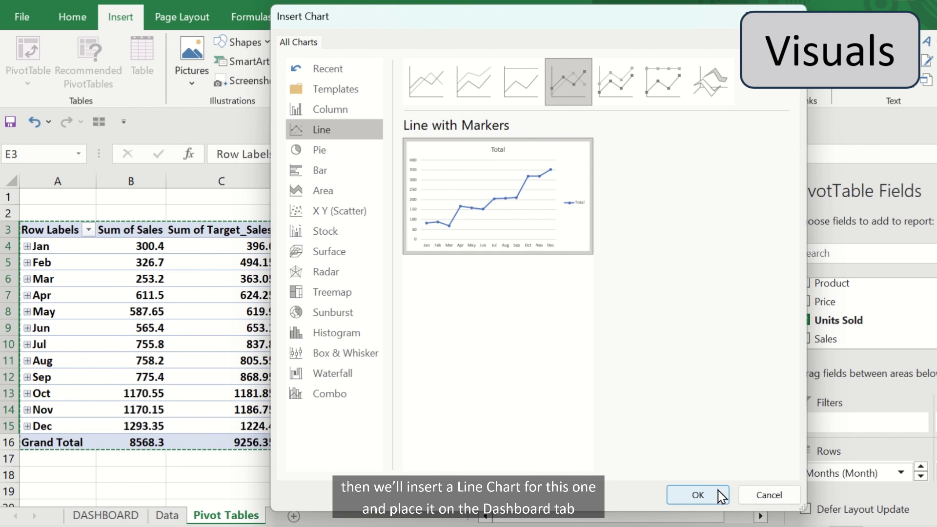
pyautogui.click(720, 495)
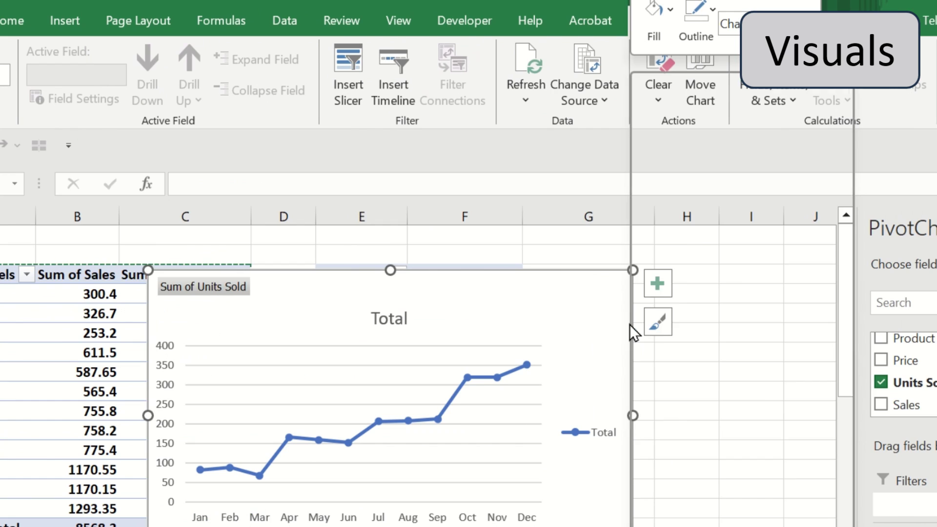
# Move the line chart to the DASHBOARD sheet and resize it to fill the Units Sold per month panel
pyautogui.rightClick(630, 324)
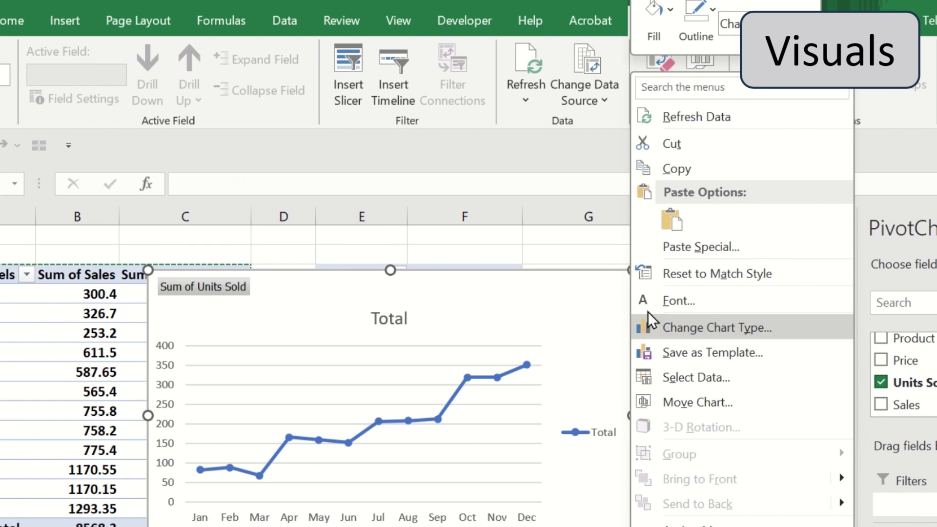
pyautogui.click(681, 147)
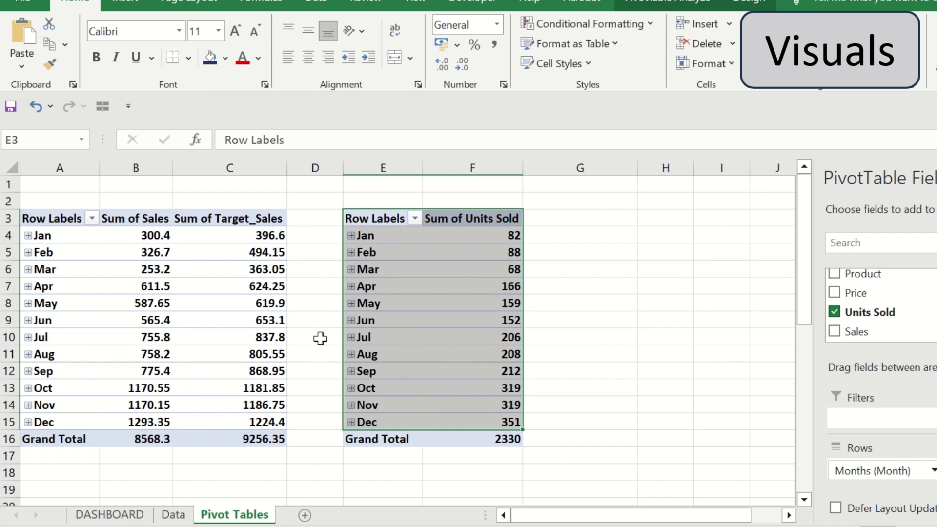
pyautogui.click(145, 519)
pyautogui.rightClick(703, 361)
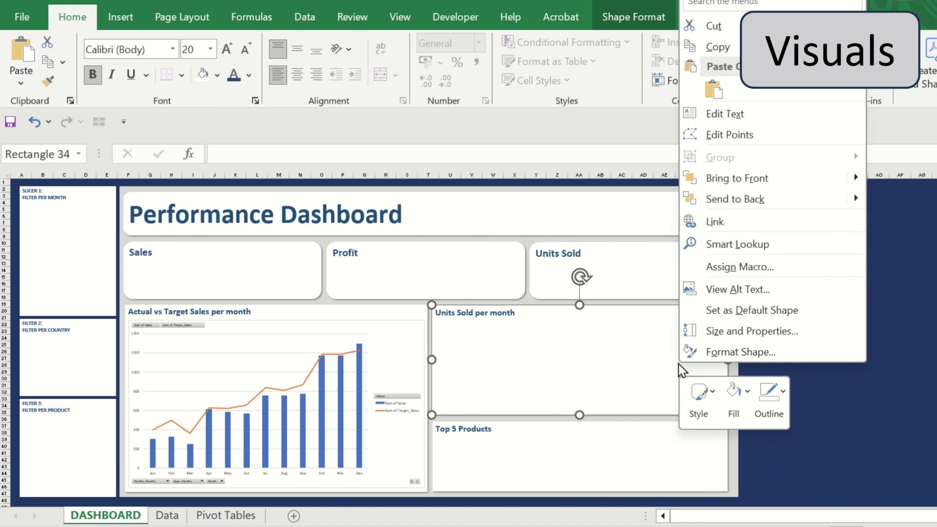
pyautogui.click(722, 100)
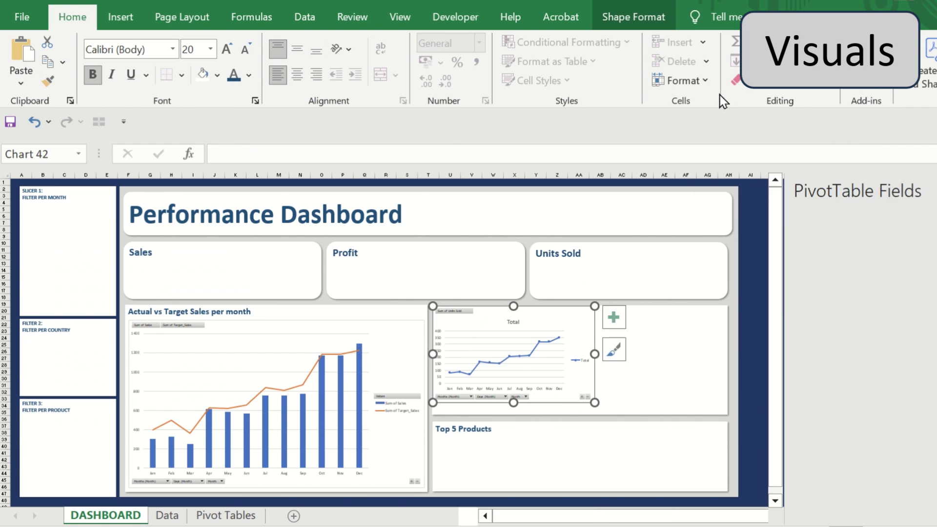
pyautogui.moveTo(619, 369); pyautogui.dragTo(726, 378)
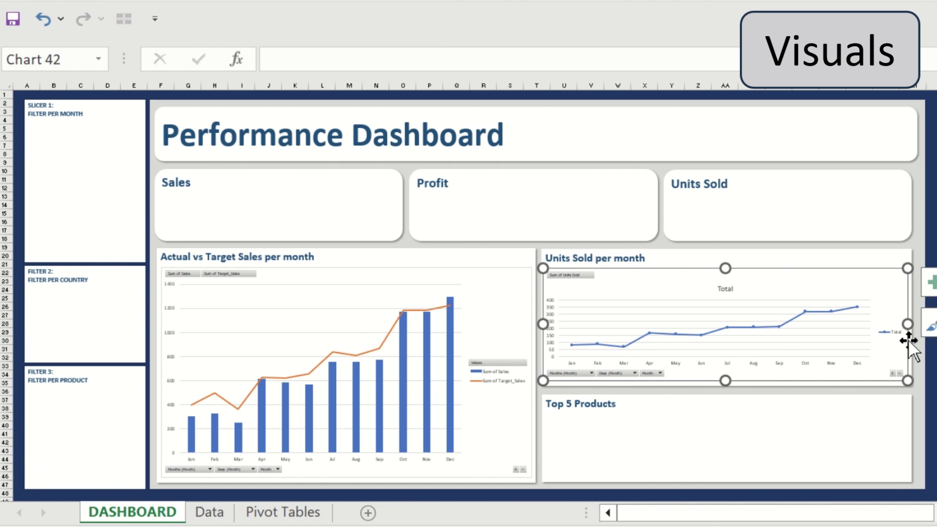
# Copy the monthly Units Sold PivotTable on the Pivot Tables sheet to cell H3 for the Top 5 Products chart
pyautogui.click(857, 445)
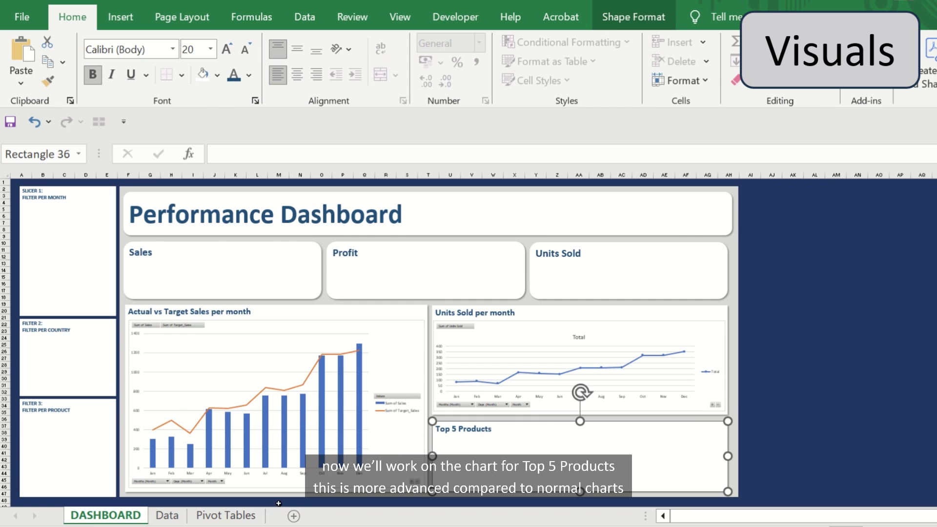
pyautogui.click(225, 516)
pyautogui.moveTo(341, 229); pyautogui.dragTo(474, 441)
pyautogui.click(636, 230)
pyautogui.hotkey('ctrl', 'v')
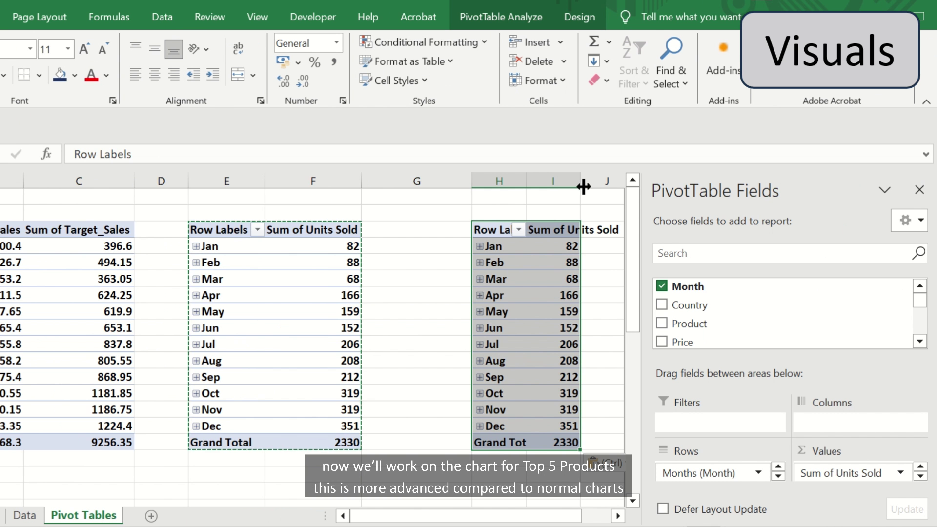
# Replace the Months rows with Product in the PivotTable at H3, keeping Sum of Units Sold as the value
pyautogui.click(556, 246)
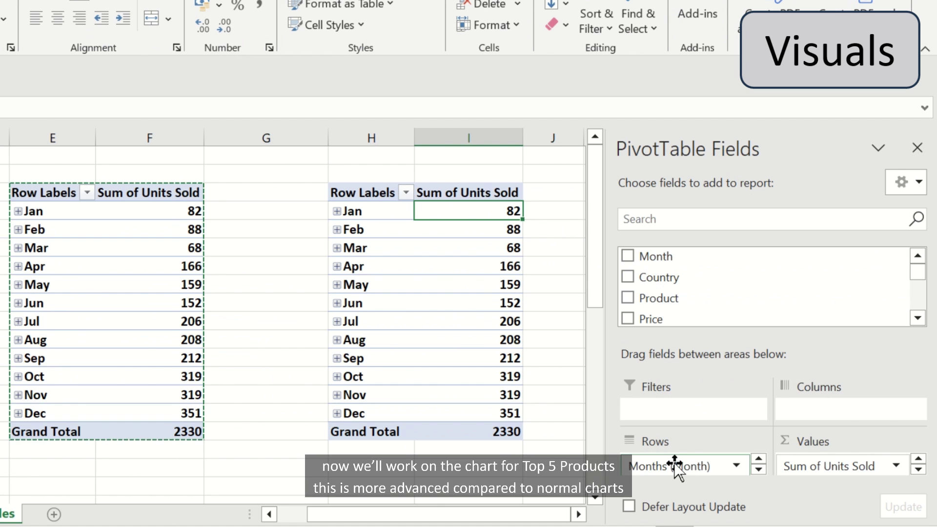
pyautogui.moveTo(703, 472); pyautogui.dragTo(697, 315)
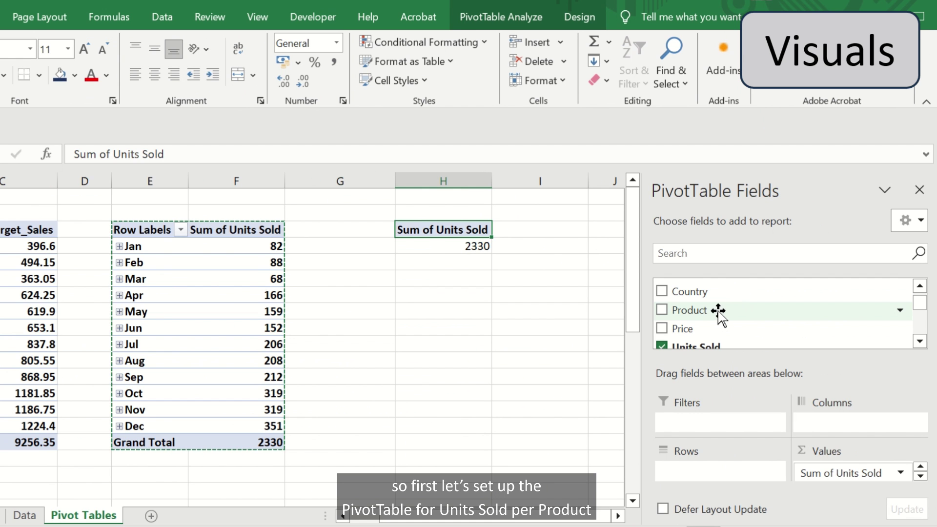
pyautogui.moveTo(691, 282); pyautogui.dragTo(738, 473)
# Insert a Clustered Bar chart of Units Sold per product and place it beside its PivotTable
pyautogui.moveTo(517, 229); pyautogui.dragTo(629, 329)
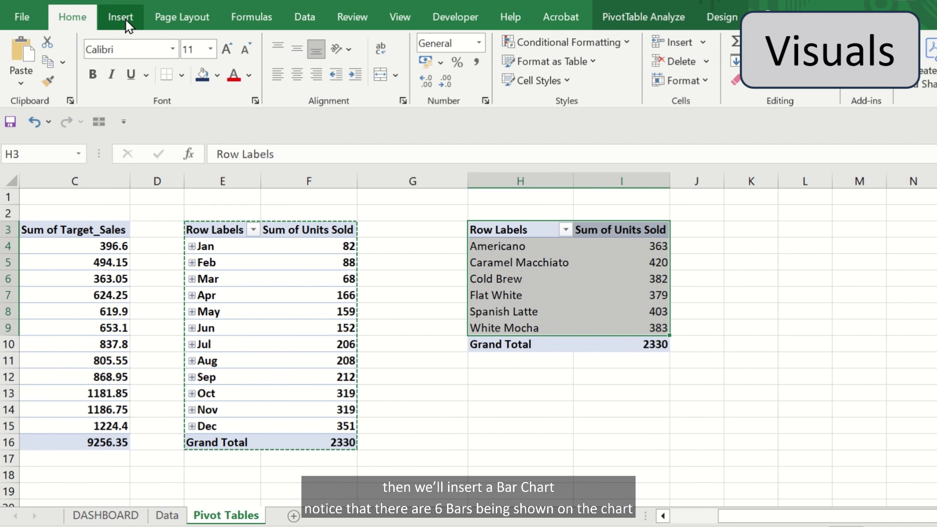
pyautogui.click(128, 24)
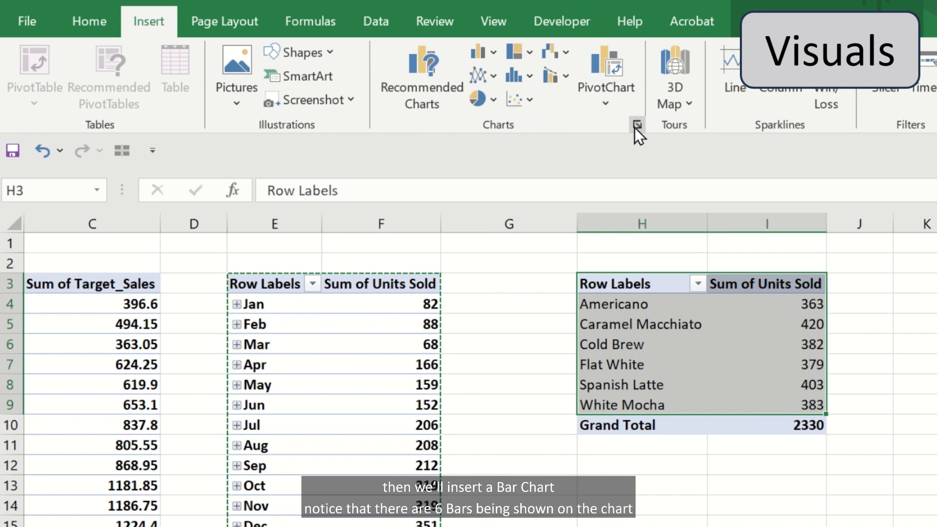
pyautogui.click(637, 126)
pyautogui.click(462, 211)
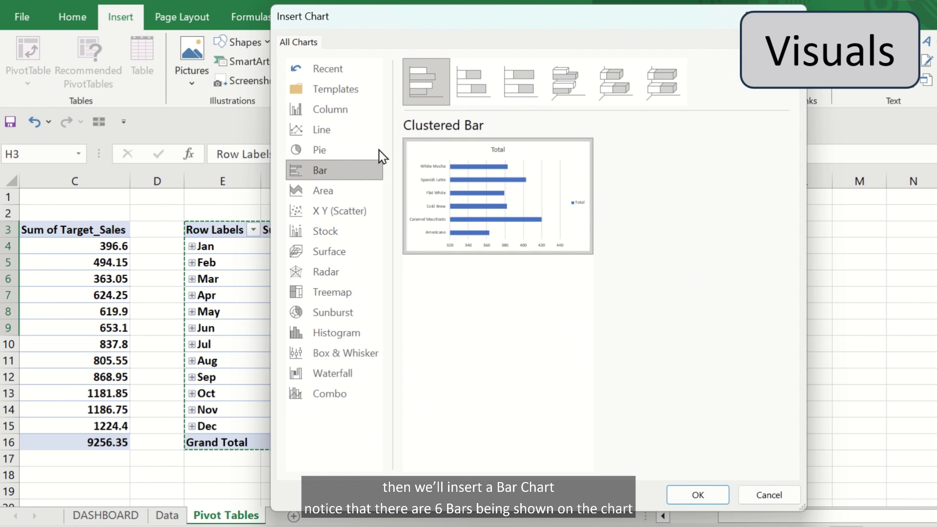
pyautogui.click(710, 492)
pyautogui.moveTo(649, 219); pyautogui.dragTo(872, 233)
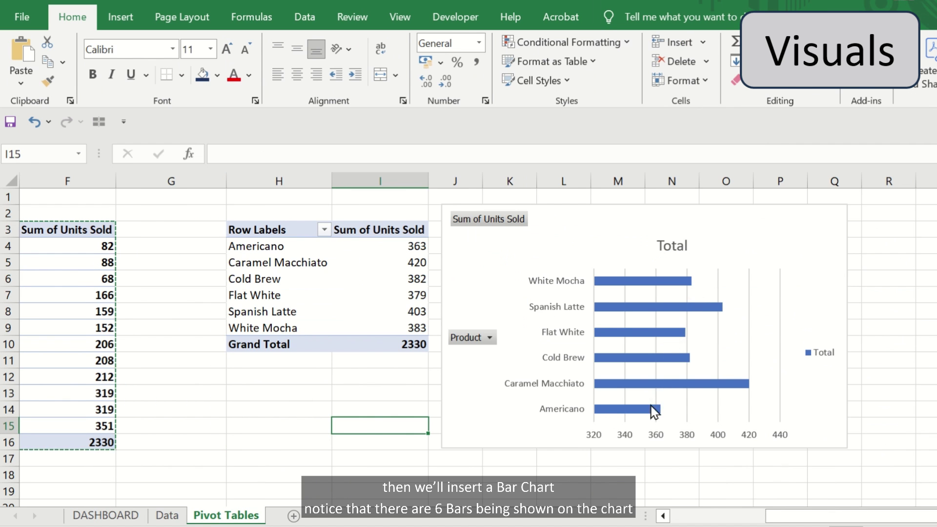
# Apply a Top 10 value filter to the product PivotTable, showing the top 5 items by Sum of Units Sold
pyautogui.moveTo(264, 246); pyautogui.dragTo(307, 332)
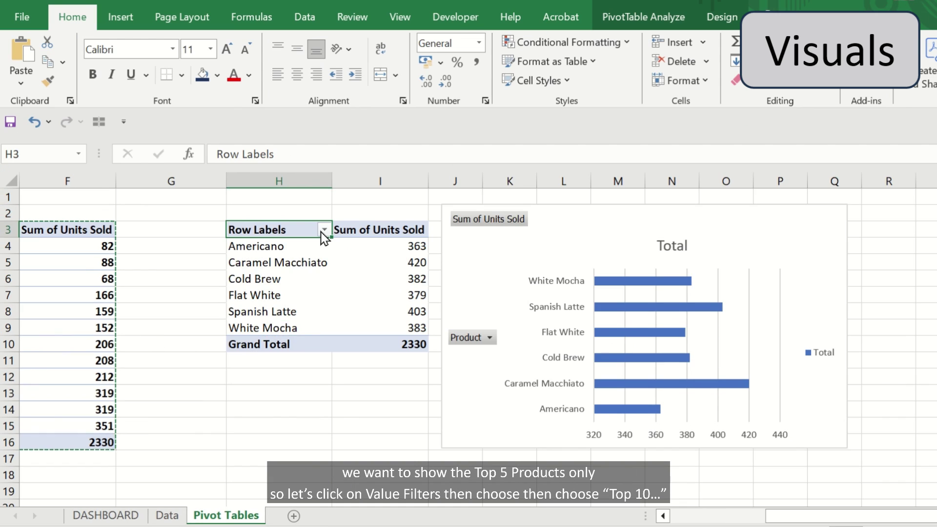
pyautogui.click(345, 205)
pyautogui.moveTo(306, 326)
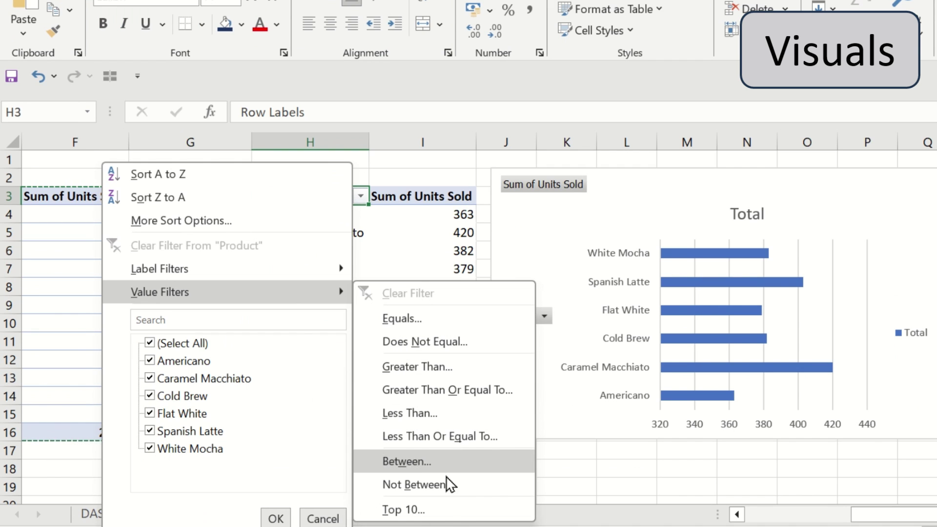
pyautogui.click(442, 510)
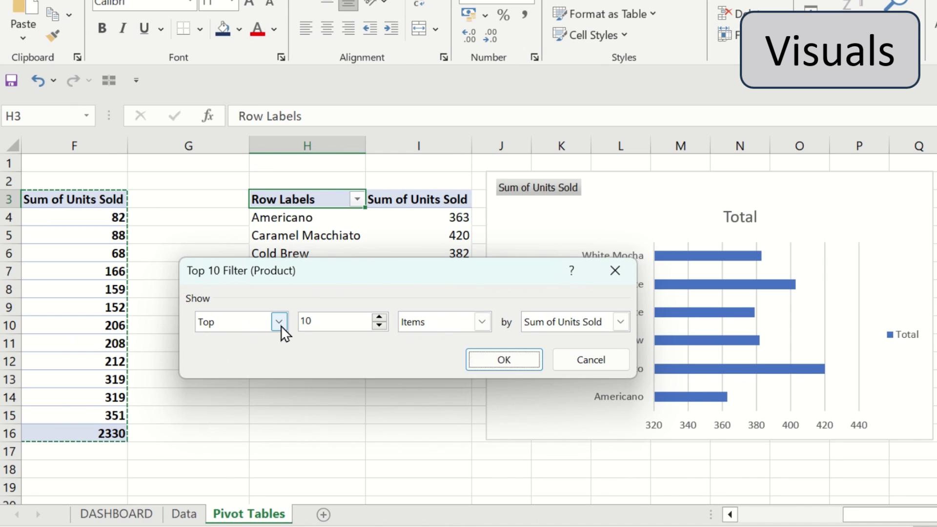
pyautogui.click(253, 340)
pyautogui.click(254, 341)
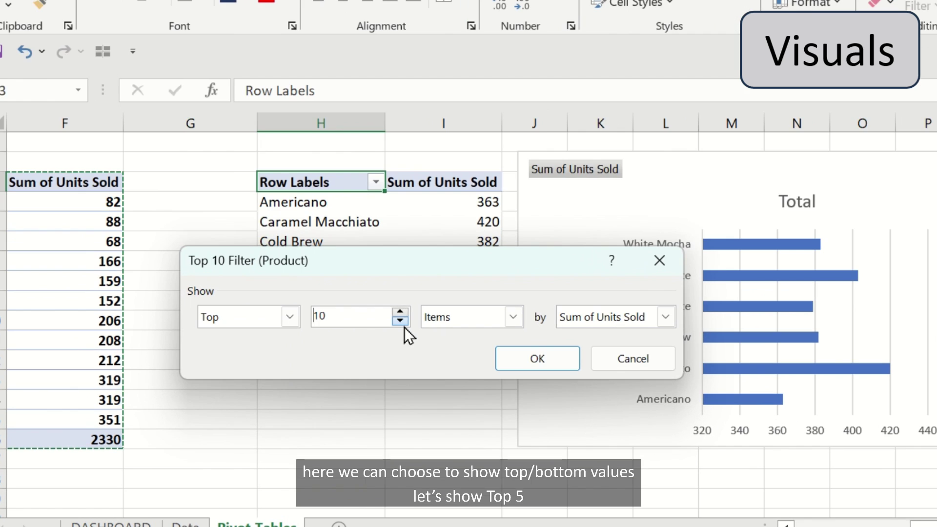
pyautogui.click(379, 325)
pyautogui.click(379, 326)
pyautogui.click(379, 325)
pyautogui.click(380, 325)
pyautogui.click(379, 325)
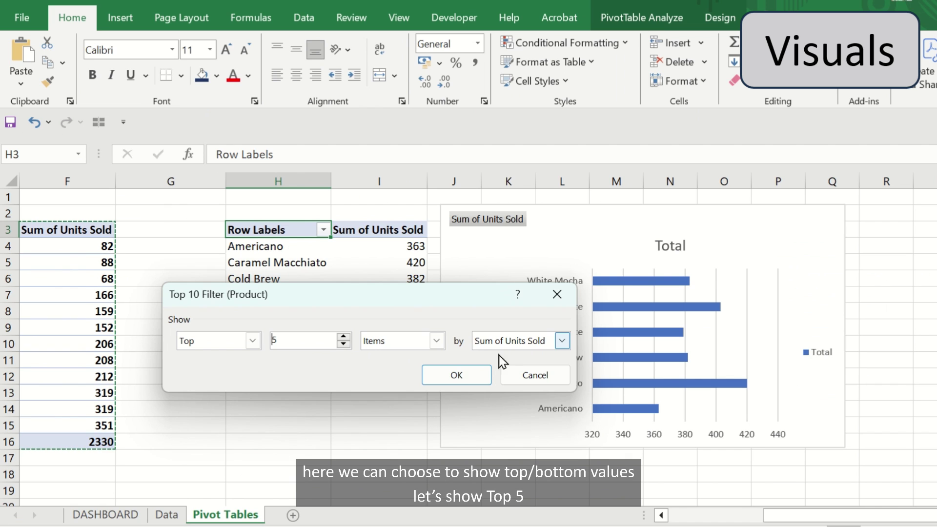
pyautogui.click(465, 377)
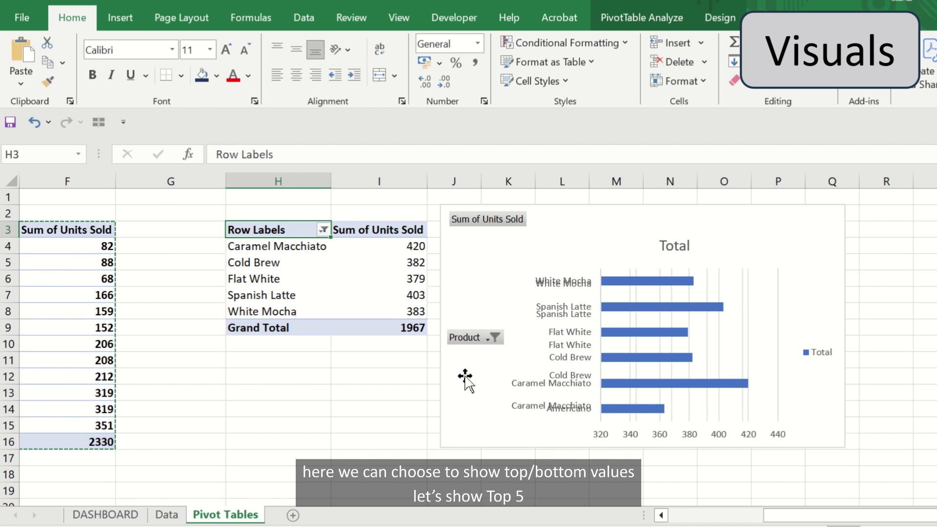
# Sort the product PivotTable by Sum of Units Sold from largest to smallest
pyautogui.click(385, 246)
pyautogui.rightClick(385, 247)
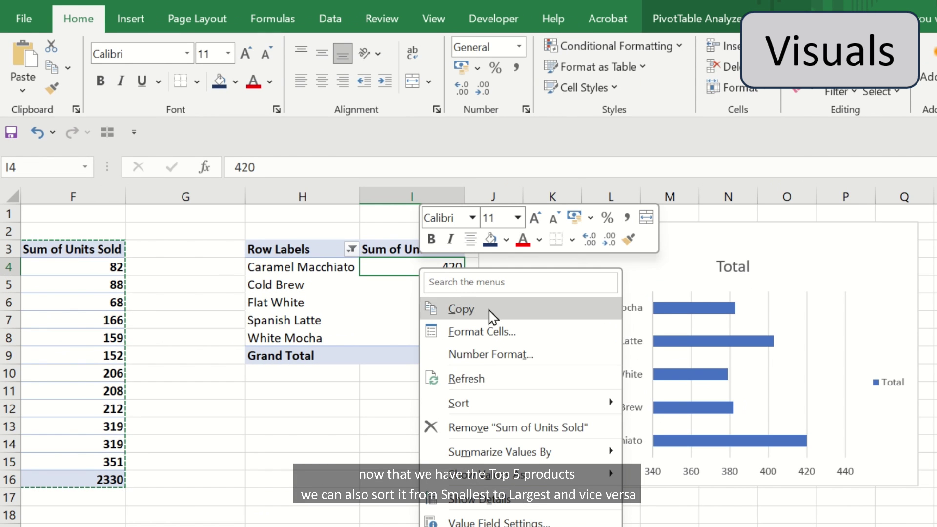
pyautogui.moveTo(564, 397)
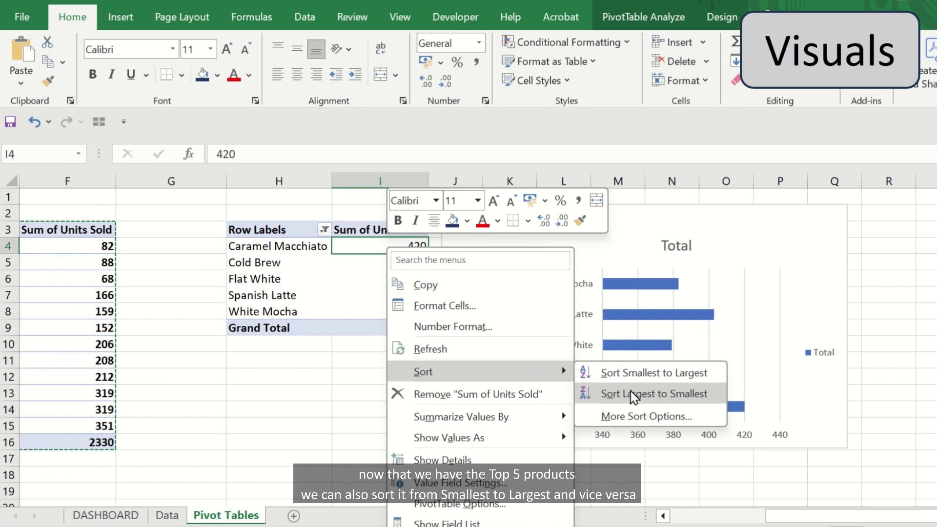
pyautogui.click(636, 397)
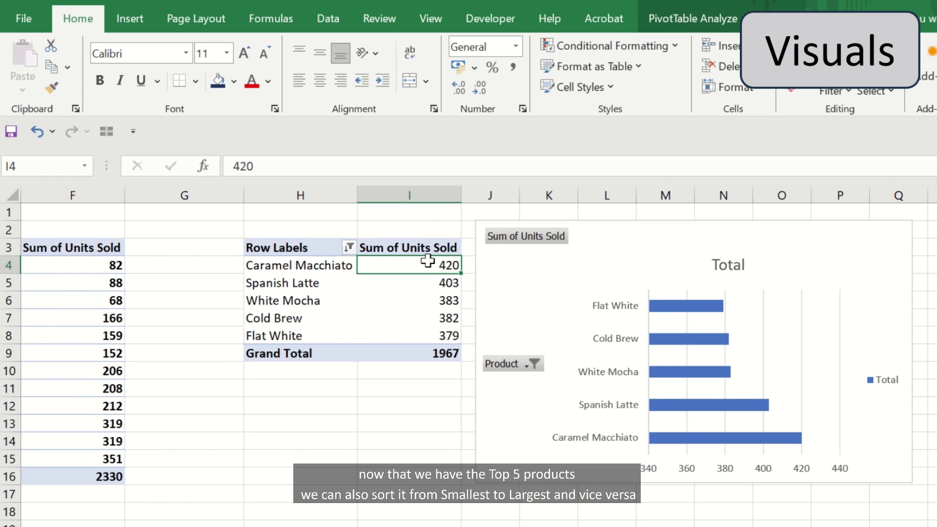
# Sort the product PivotTable by Sum of Units Sold from smallest to largest
pyautogui.rightClick(427, 260)
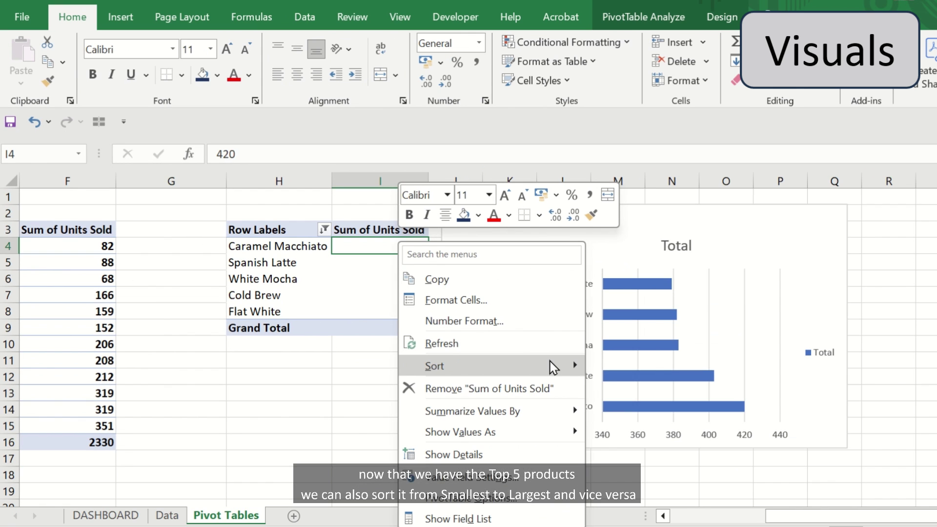
pyautogui.moveTo(630, 398)
pyautogui.click(649, 370)
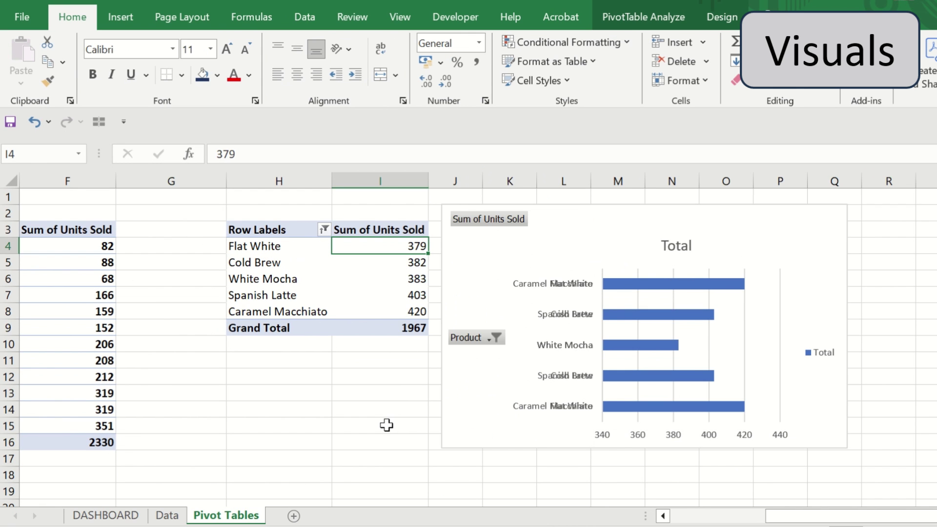
# Move the top 5 products bar chart to the DASHBOARD sheet and fit it inside the Top 5 Products card
pyautogui.click(843, 215)
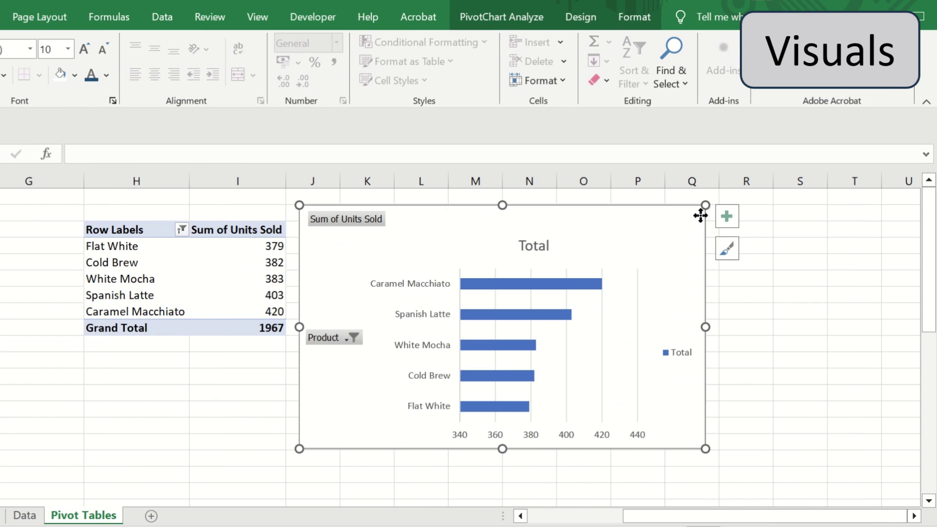
pyautogui.rightClick(700, 215)
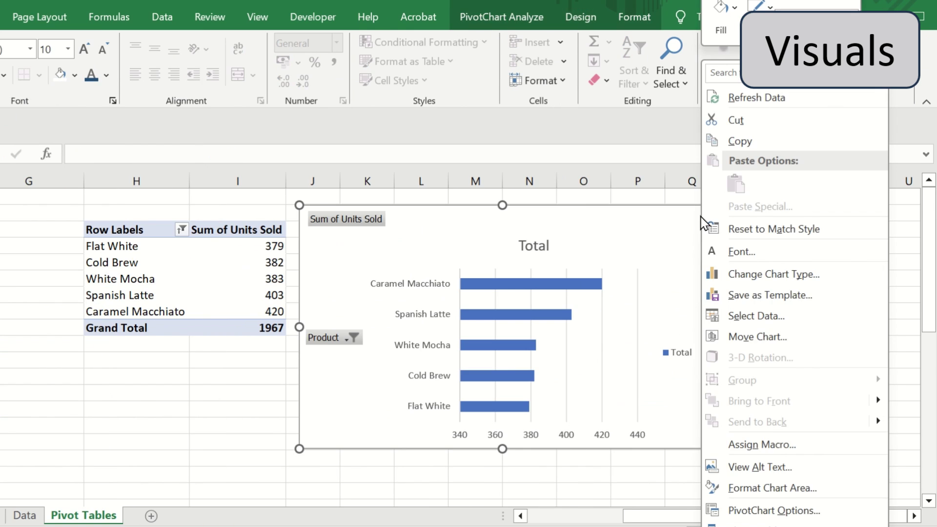
pyautogui.click(734, 126)
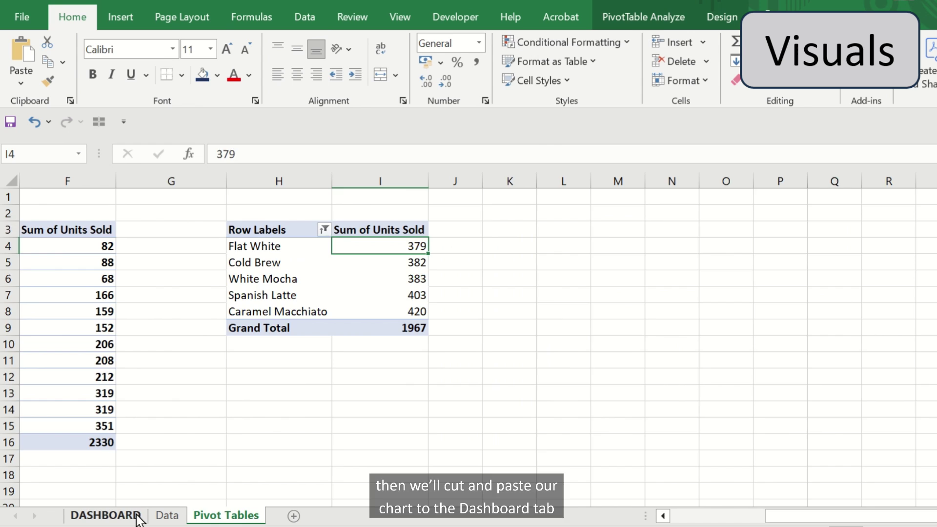
pyautogui.click(105, 515)
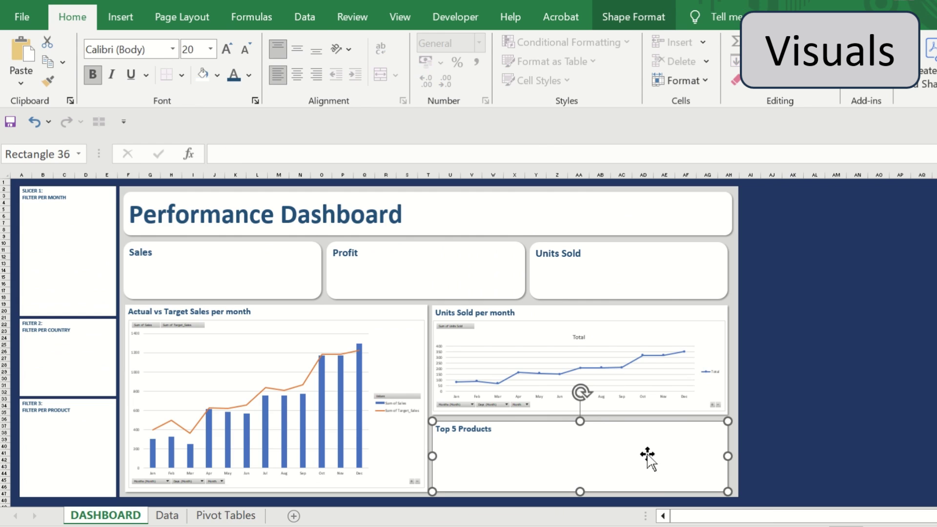
pyautogui.rightClick(651, 461)
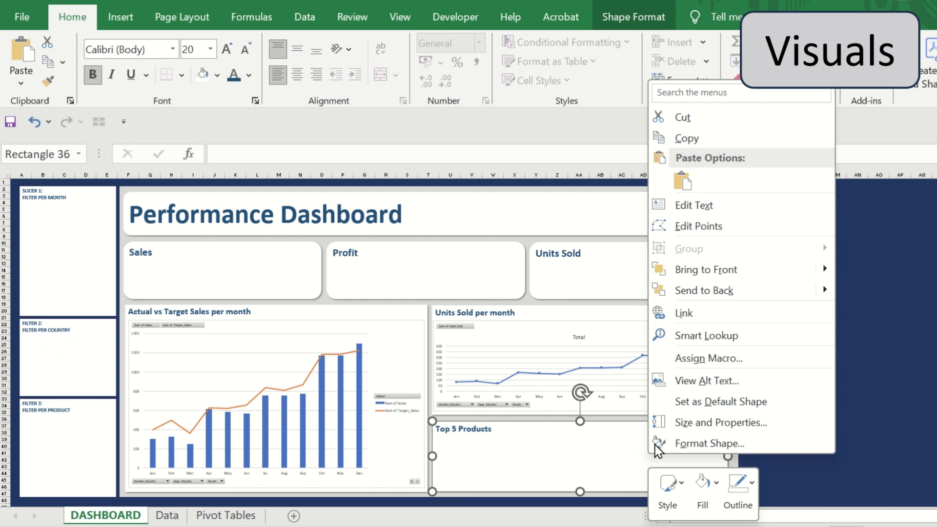
pyautogui.click(689, 185)
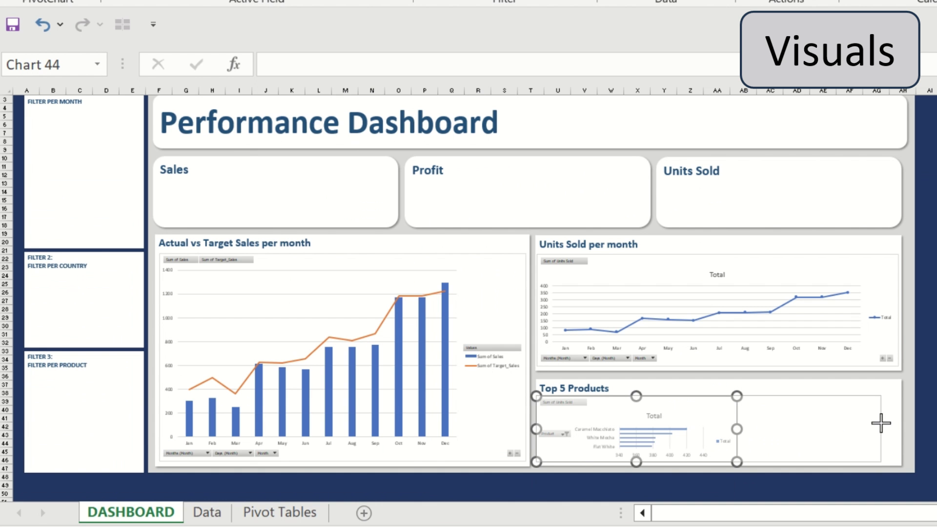
pyautogui.moveTo(881, 423); pyautogui.dragTo(895, 429)
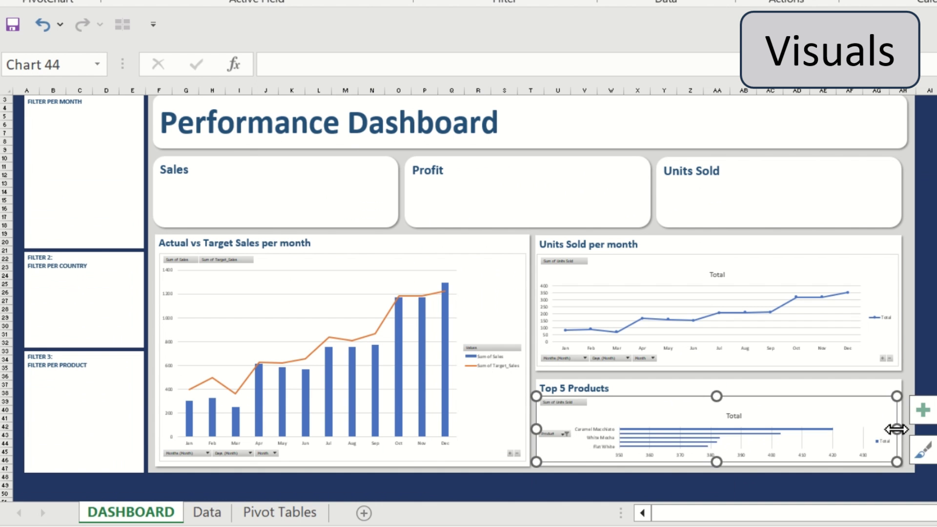
pyautogui.click(933, 241)
pyautogui.click(379, 211)
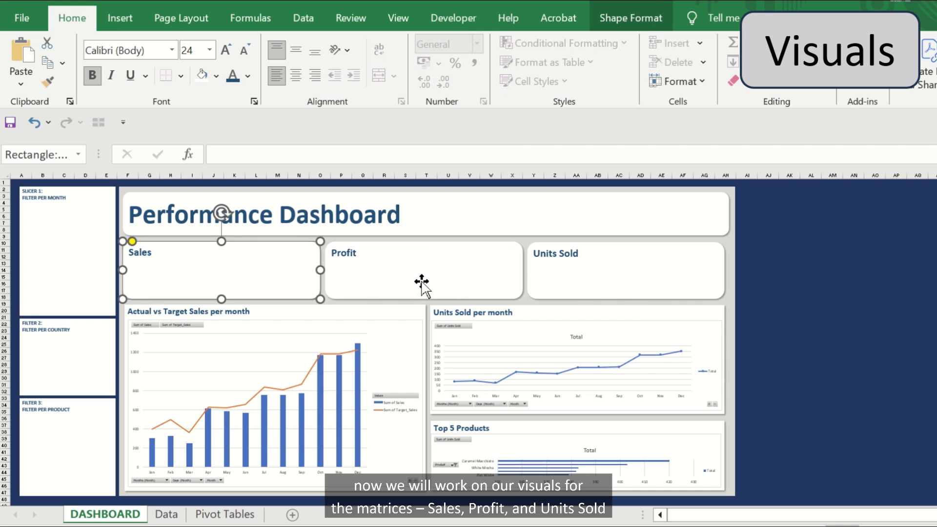
pyautogui.click(422, 285)
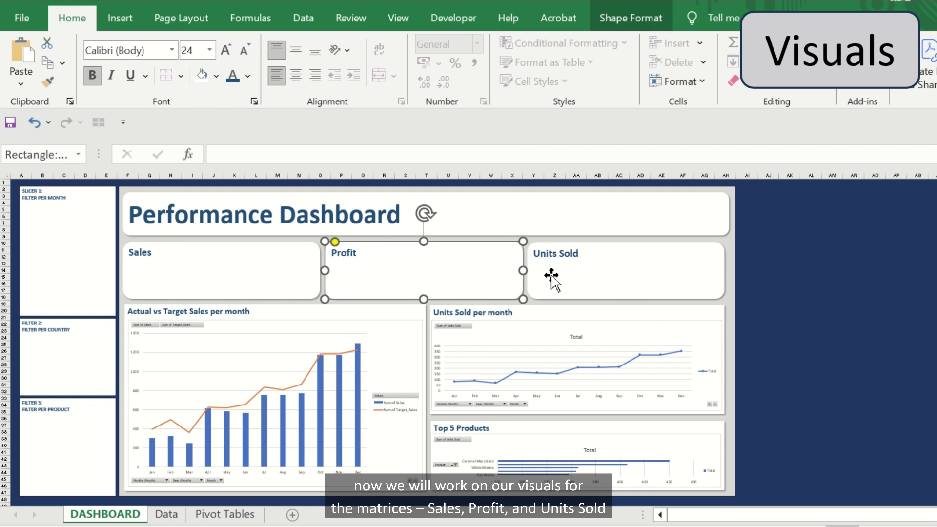
pyautogui.click(661, 279)
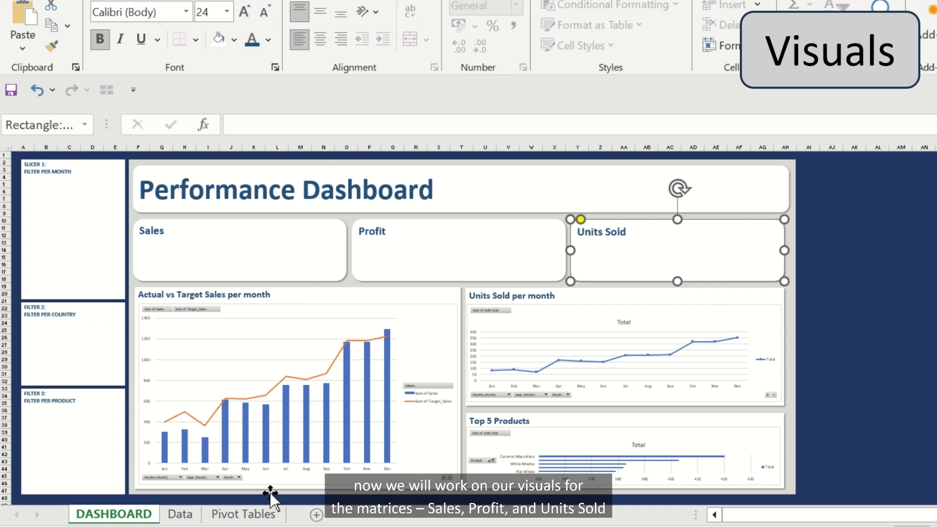
# Copy the top 5 product PivotTable on the Pivot Tables sheet and paste it at K3
pyautogui.click(266, 514)
pyautogui.moveTo(276, 229); pyautogui.dragTo(398, 326)
pyautogui.hotkey('ctrl', 'c')
pyautogui.click(507, 229)
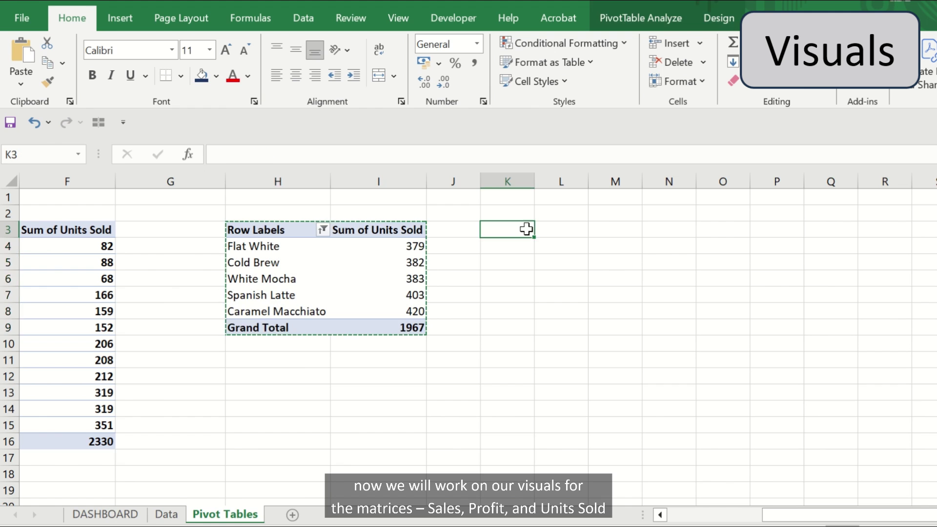
pyautogui.hotkey('ctrl', 'v')
# Widen columns K and L to fit the copied PivotTable and clear its Product filter
pyautogui.moveTo(534, 181); pyautogui.dragTo(585, 182)
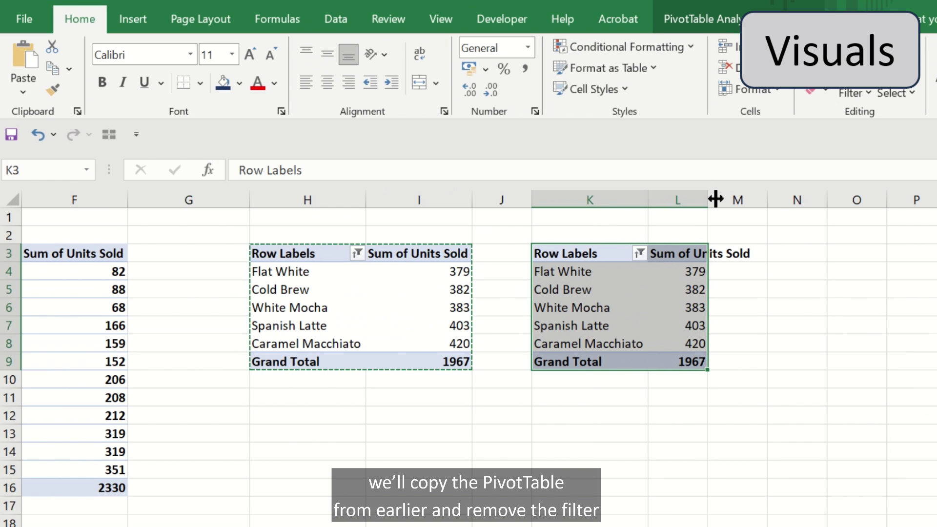
pyautogui.moveTo(645, 182); pyautogui.dragTo(646, 182)
pyautogui.moveTo(717, 202); pyautogui.dragTo(754, 201)
pyautogui.click(638, 254)
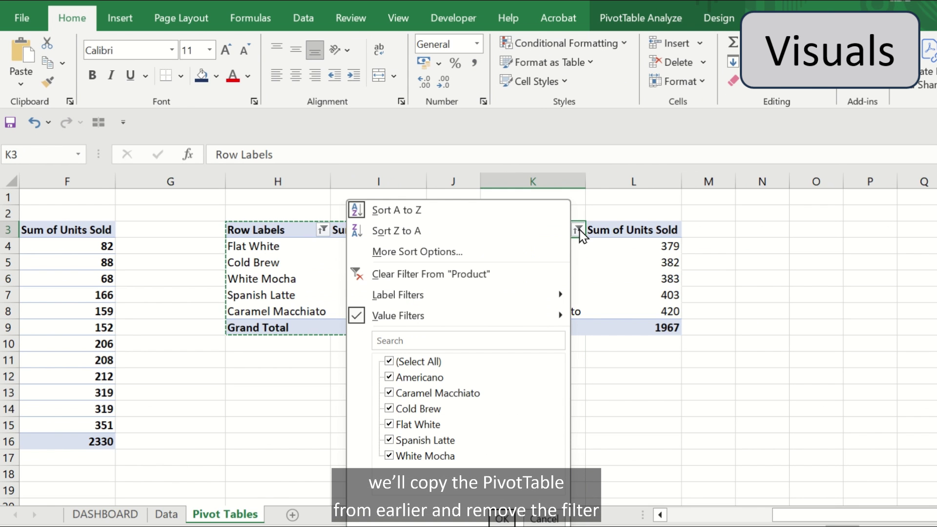
pyautogui.click(473, 274)
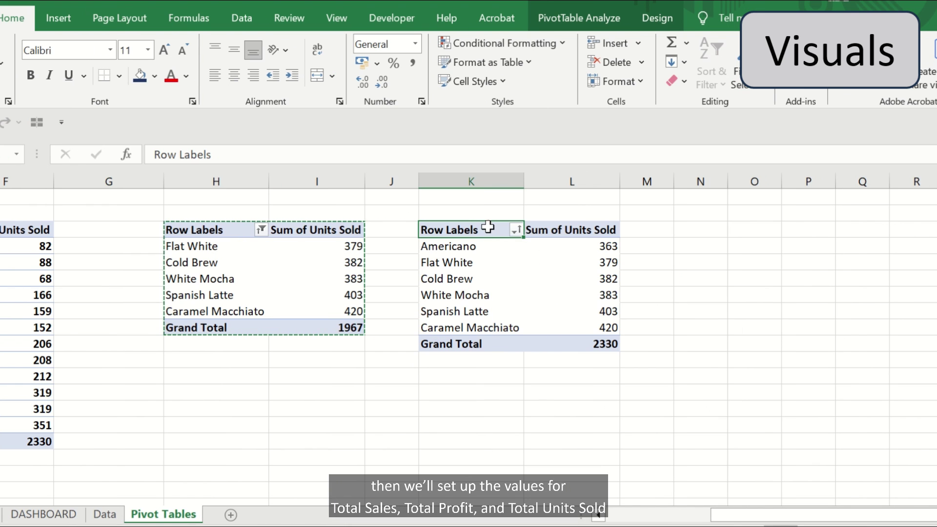
# Show the field list for the PivotTable at K3 and remove Product from its rows
pyautogui.rightClick(486, 228)
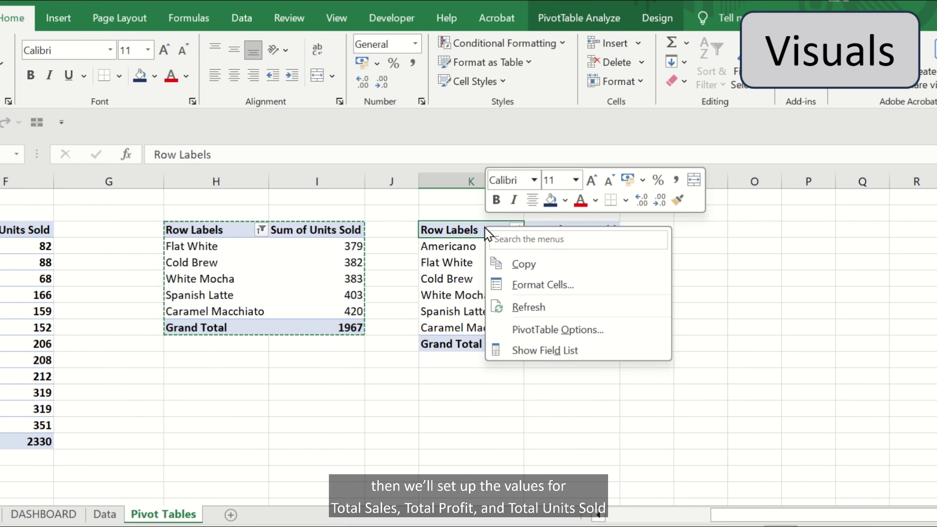
pyautogui.click(543, 349)
pyautogui.moveTo(815, 471); pyautogui.dragTo(847, 319)
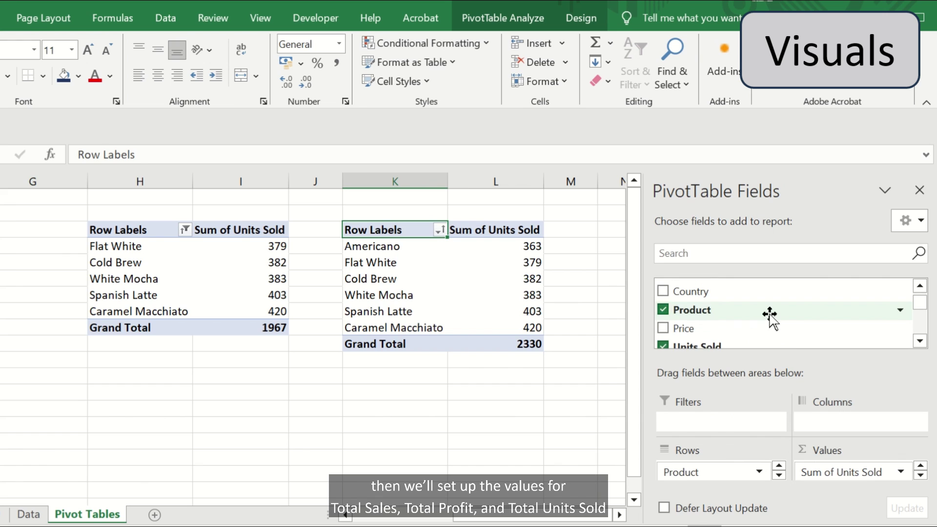
pyautogui.moveTo(769, 318); pyautogui.dragTo(771, 318)
# Add Sales and Profit as values above Units Sold in the K3 PivotTable and list the values as rows
pyautogui.click(920, 341)
pyautogui.click(920, 340)
pyautogui.click(920, 341)
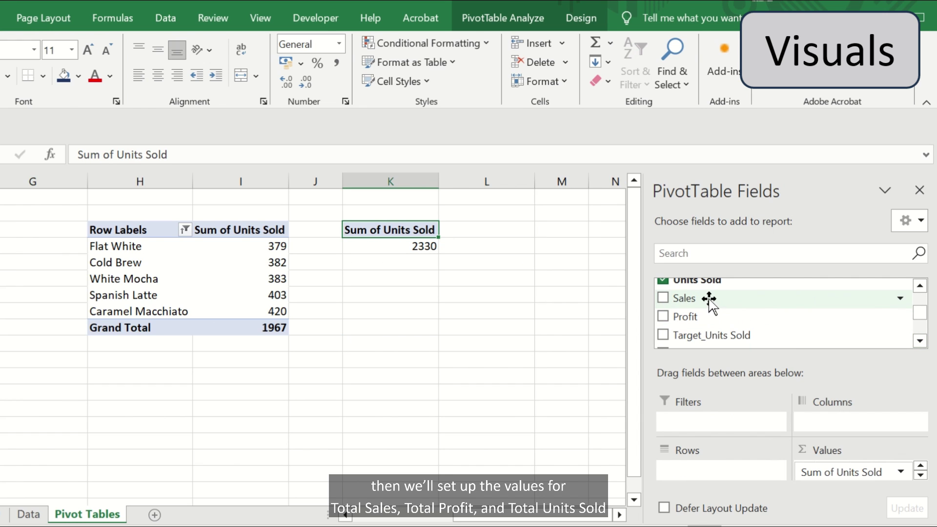
pyautogui.moveTo(710, 299); pyautogui.dragTo(853, 468)
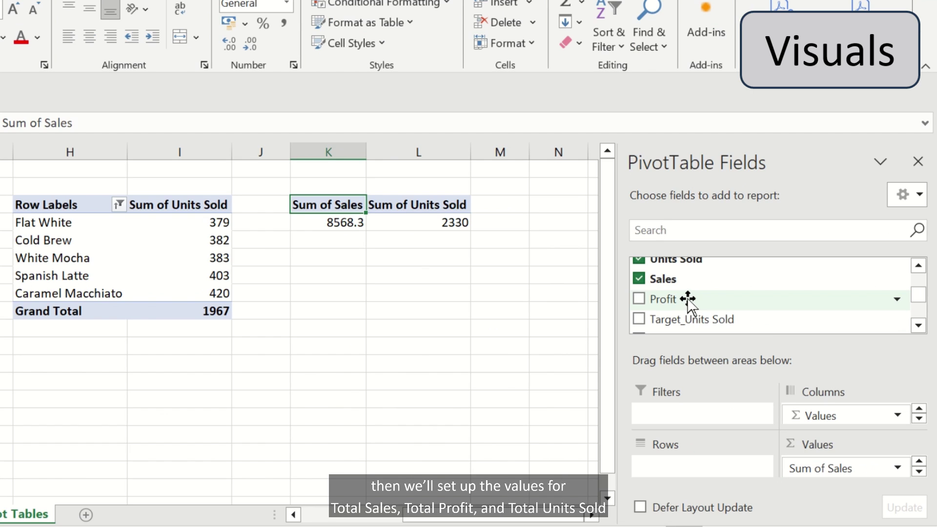
pyautogui.moveTo(688, 300); pyautogui.dragTo(857, 475)
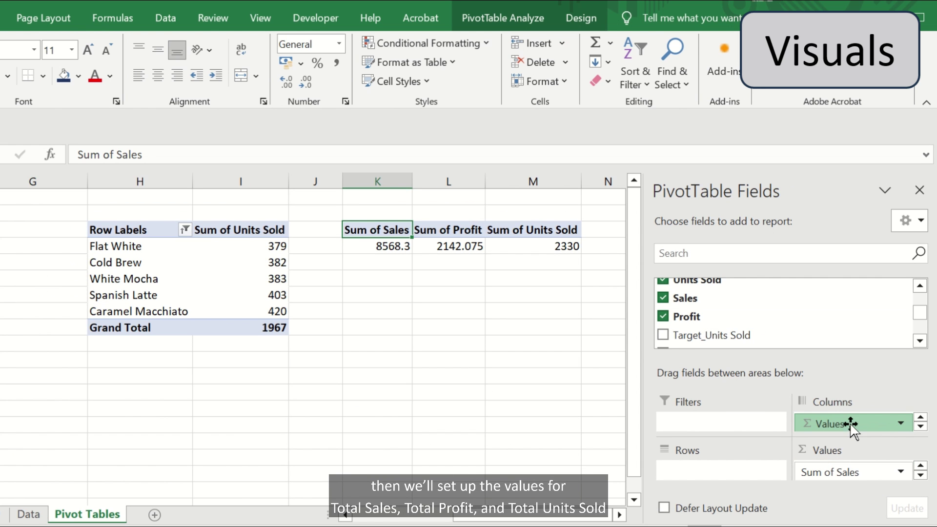
pyautogui.moveTo(851, 425); pyautogui.dragTo(730, 471)
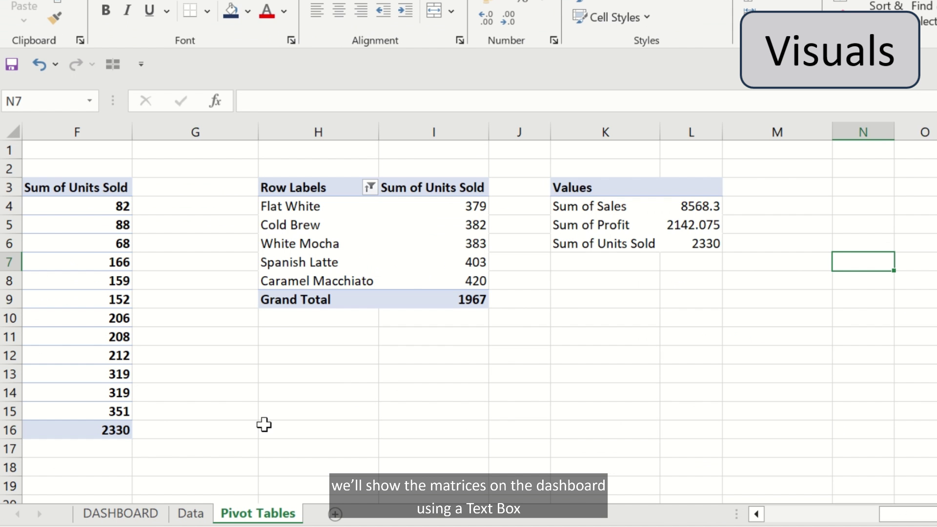
# Draw a text box inside the Sales card on the DASHBOARD sheet
pyautogui.click(153, 517)
pyautogui.click(301, 279)
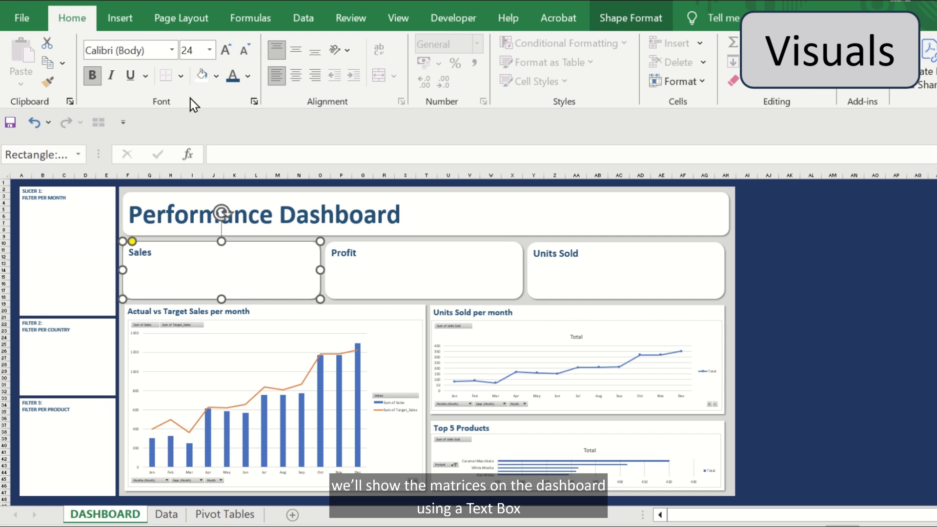
pyautogui.click(122, 20)
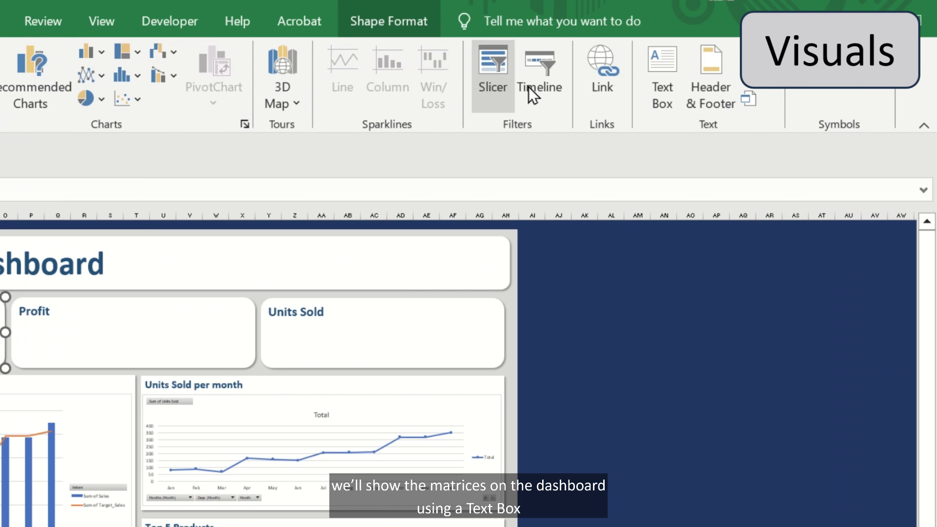
pyautogui.click(657, 100)
pyautogui.moveTo(156, 249); pyautogui.dragTo(260, 288)
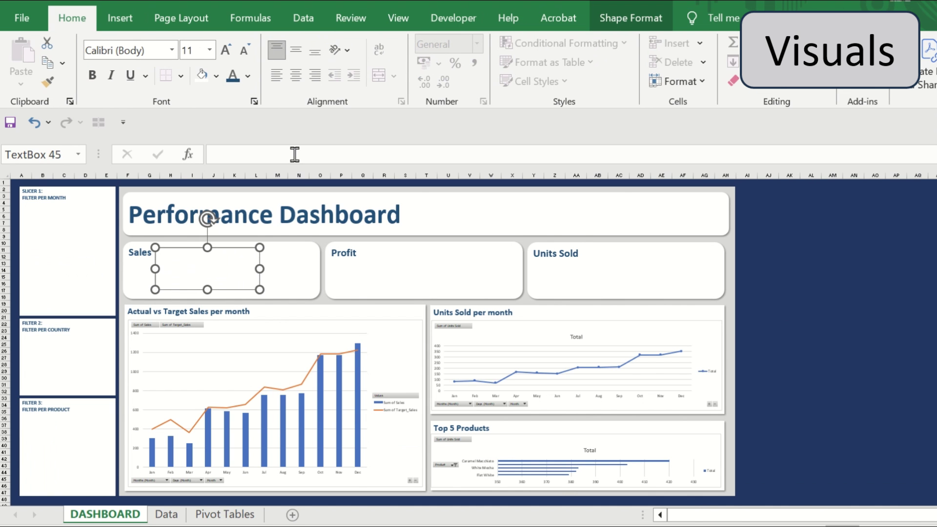
# Try to link the Sales text box directly to the Sum of Sales value in the PivotTable at K3
pyautogui.click(295, 154)
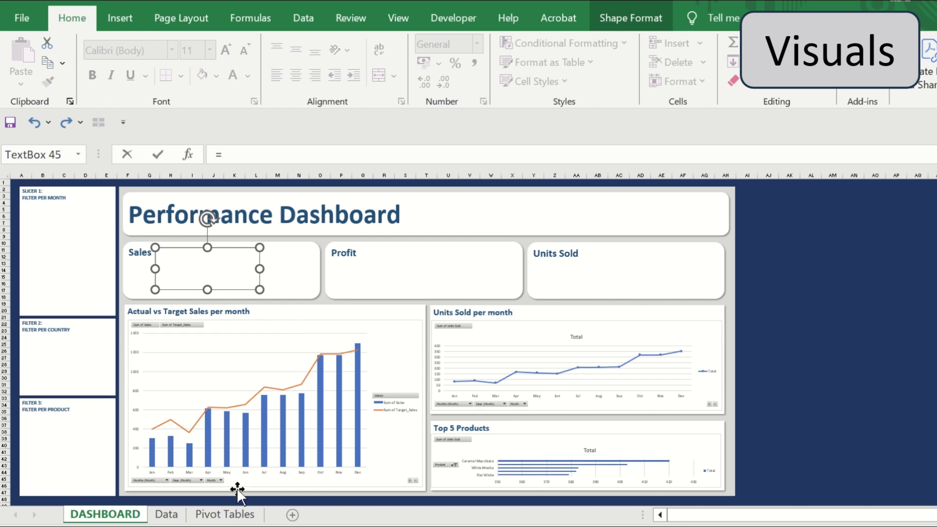
pyautogui.click(233, 518)
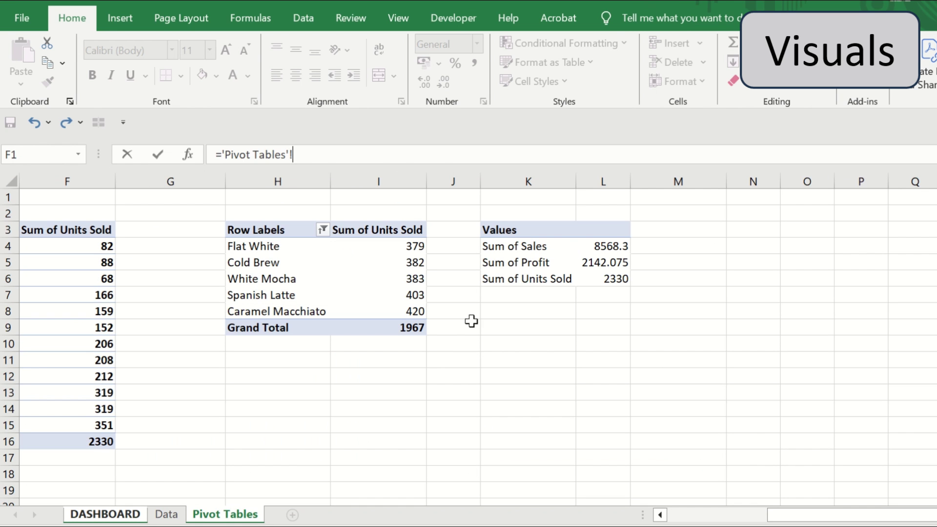
pyautogui.click(613, 246)
pyautogui.press('Return')
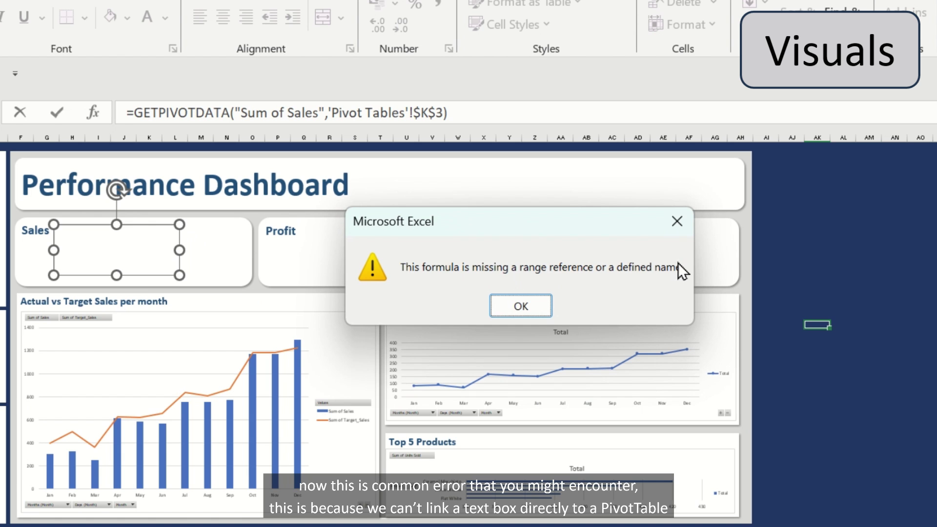
pyautogui.click(543, 306)
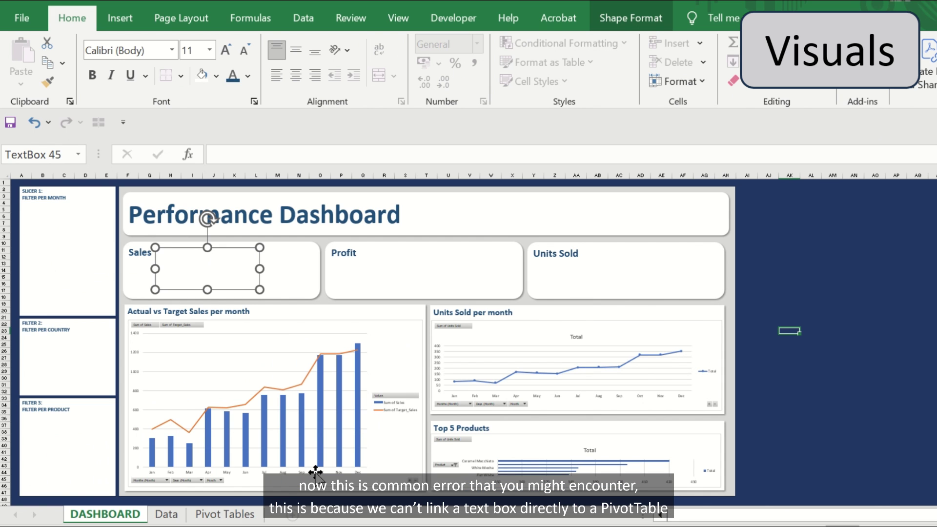
# Copy the Sales, Profit and Units Sold totals in K4:L6 of the Pivot Tables sheet and paste them as values at N4
pyautogui.click(225, 513)
pyautogui.moveTo(517, 246); pyautogui.dragTo(610, 279)
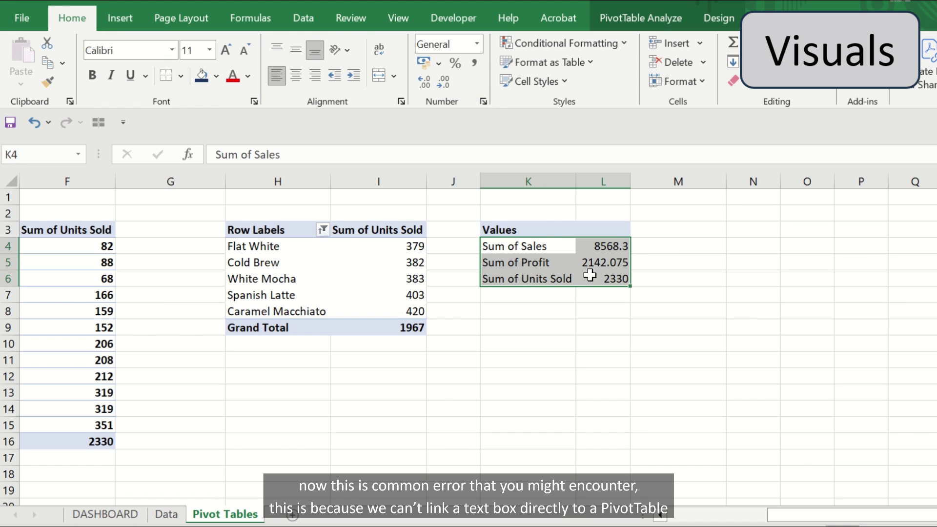
pyautogui.hotkey('ctrl', 'c')
pyautogui.click(747, 244)
pyautogui.rightClick(747, 244)
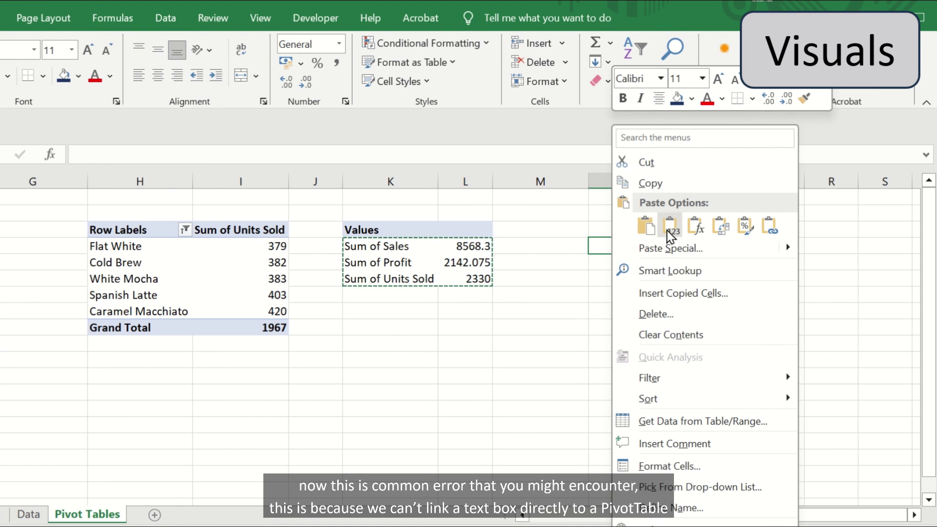
pyautogui.click(672, 230)
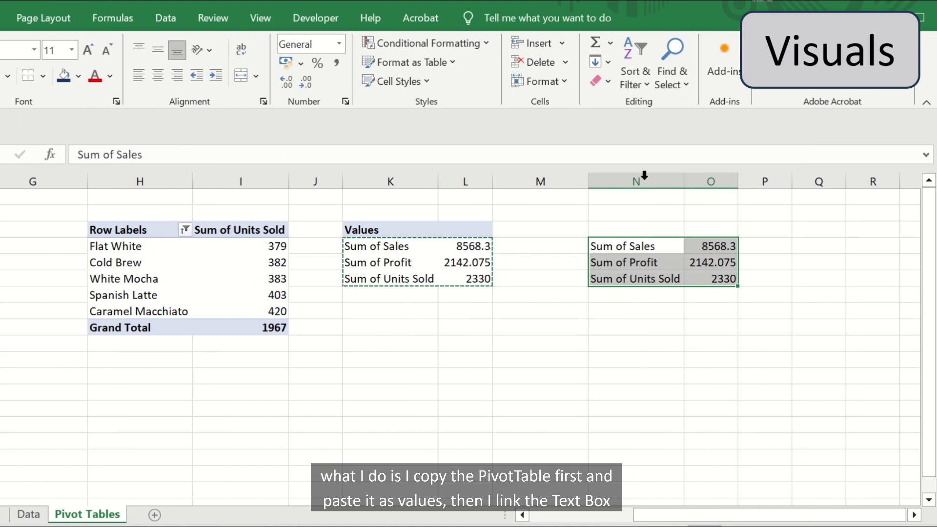
pyautogui.press('Escape')
# Link the text box in the Sales card to cell O4 of the Pivot Tables sheet and set its font size to 60
pyautogui.click(711, 246)
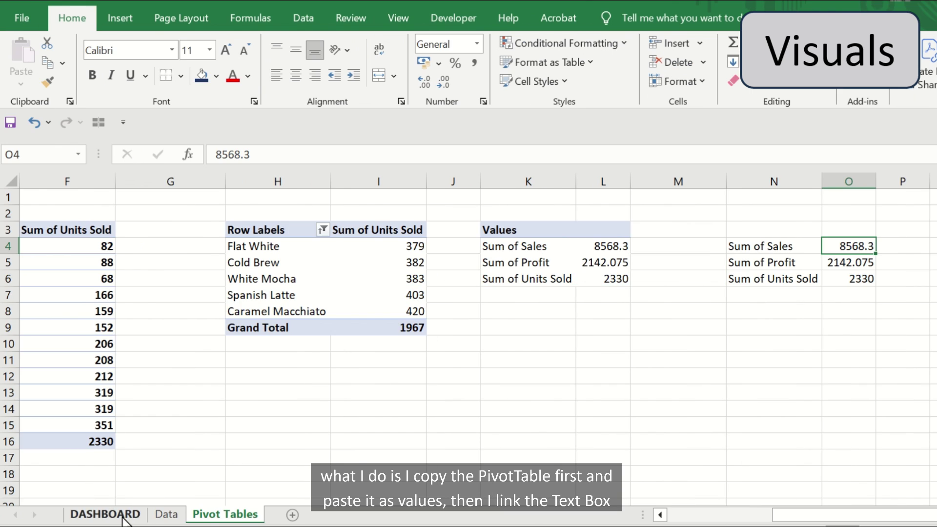
pyautogui.click(122, 516)
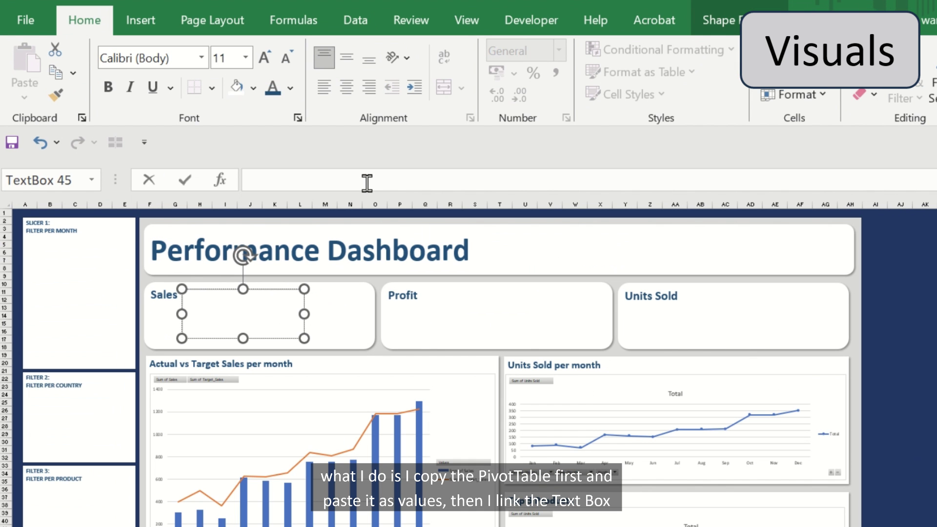
pyautogui.click(367, 183)
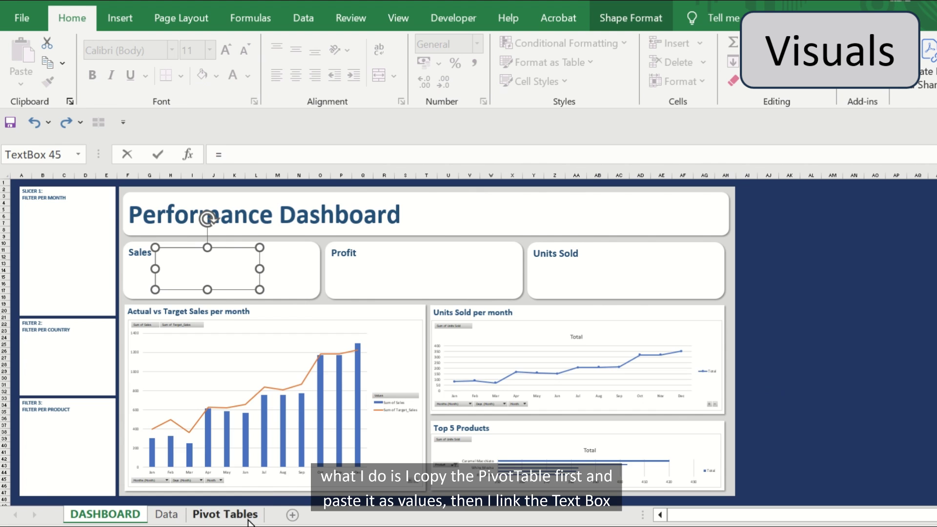
pyautogui.click(248, 518)
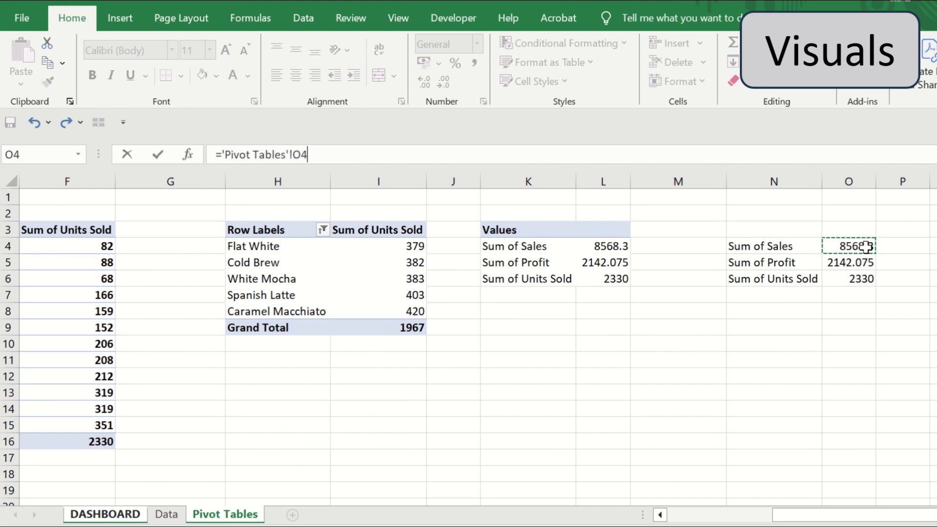
pyautogui.press('Return')
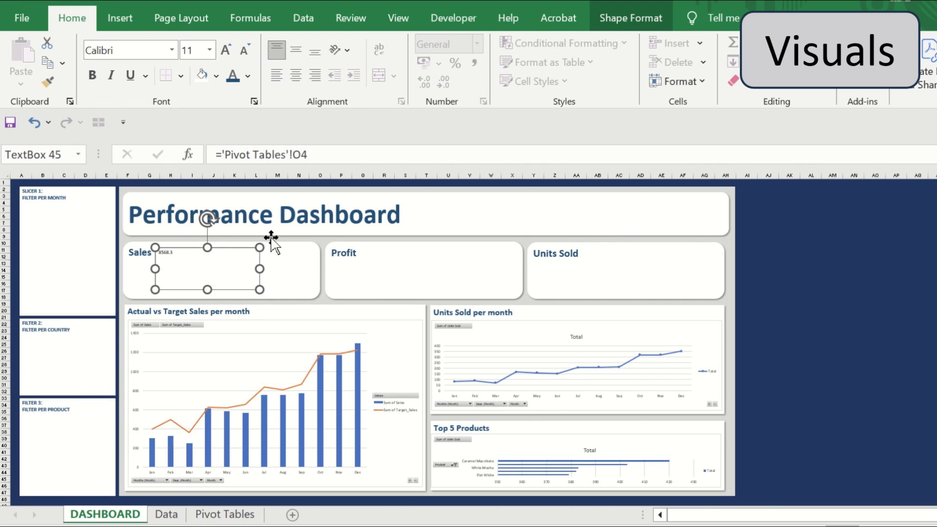
pyautogui.press('Return')
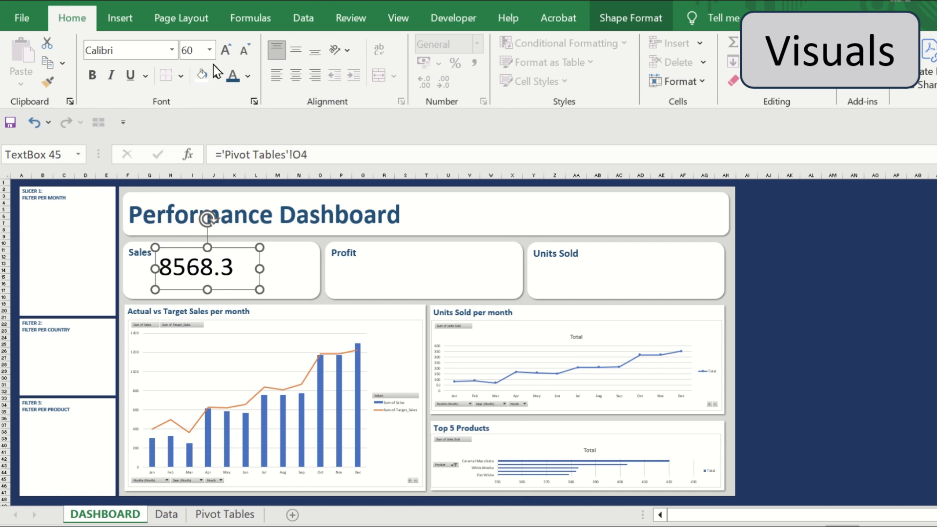
pyautogui.click(768, 337)
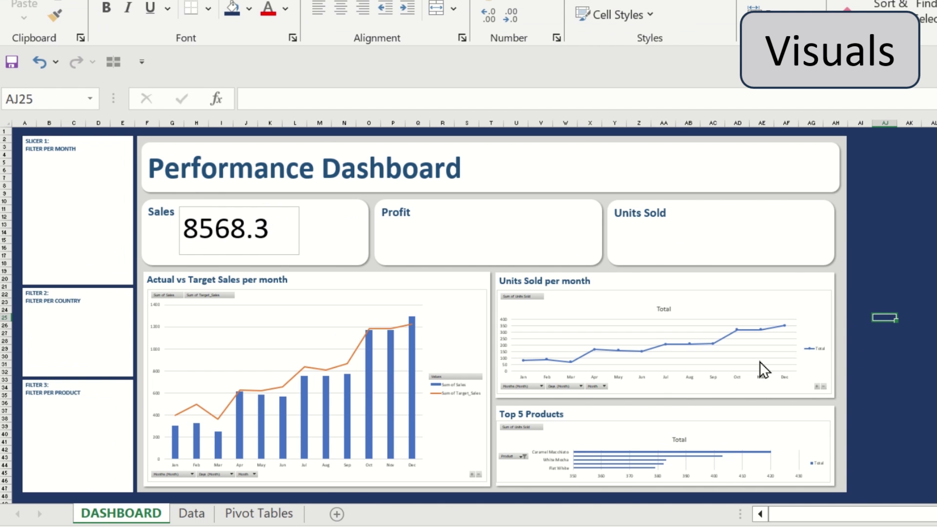
# Replace the pasted Sum of Sales value in O4 of the Pivot Tables sheet with a GETPIVOTDATA reference to L4
pyautogui.click(268, 517)
pyautogui.write('=')
pyautogui.press('Left')
pyautogui.press('Left')
pyautogui.press('Left')
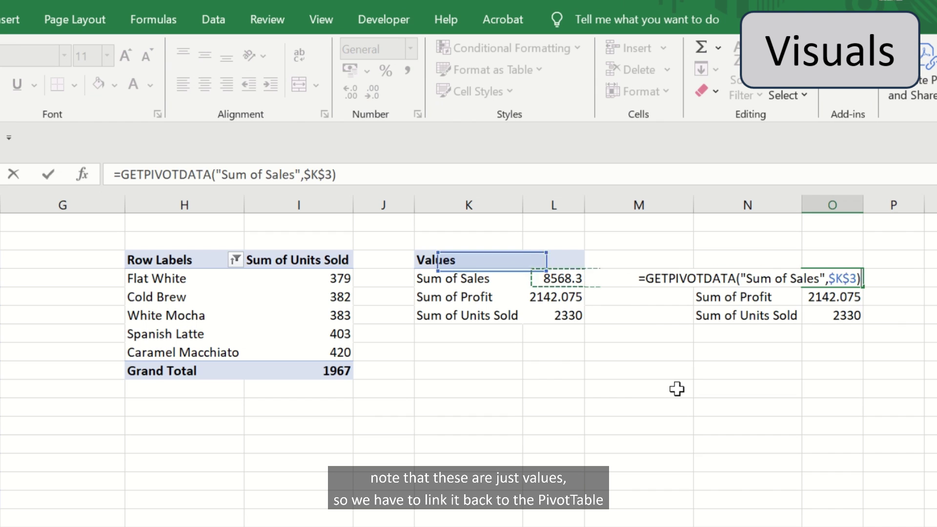
pyautogui.press('Return')
# Replace the pasted Profit and Units Sold values in O5 and O6 with GETPIVOTDATA references to L5 and L6
pyautogui.write('=')
pyautogui.press('Left')
pyautogui.press('Left')
pyautogui.press('Left')
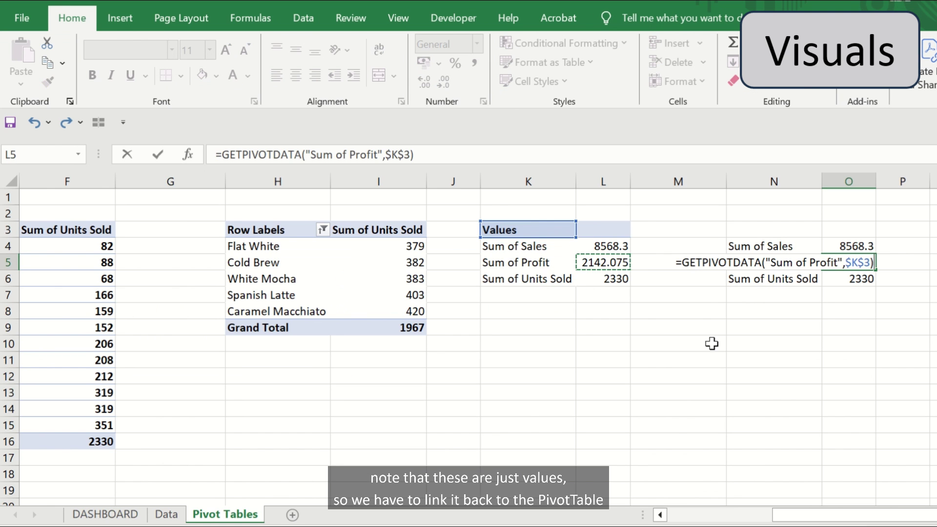
pyautogui.press('Return')
pyautogui.write('=')
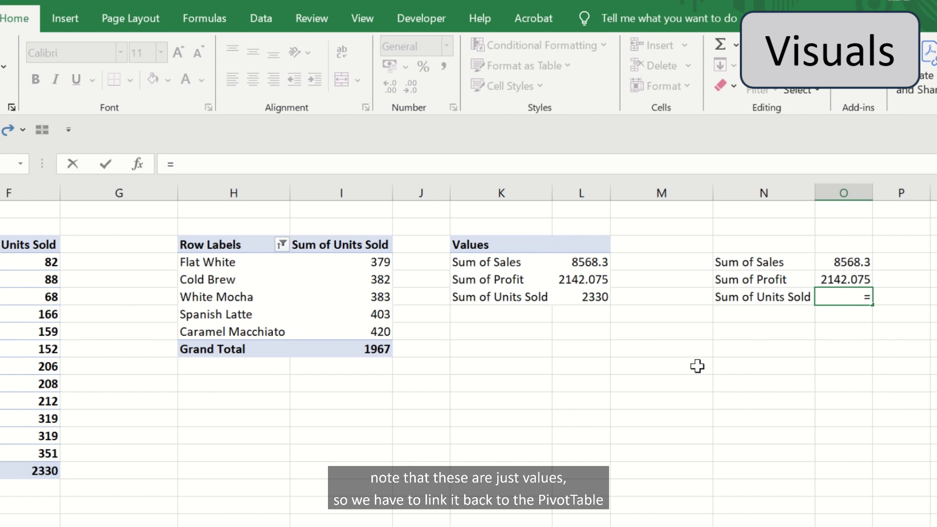
pyautogui.press('Left')
pyautogui.press('Left')
pyautogui.press('Left')
pyautogui.press('Return')
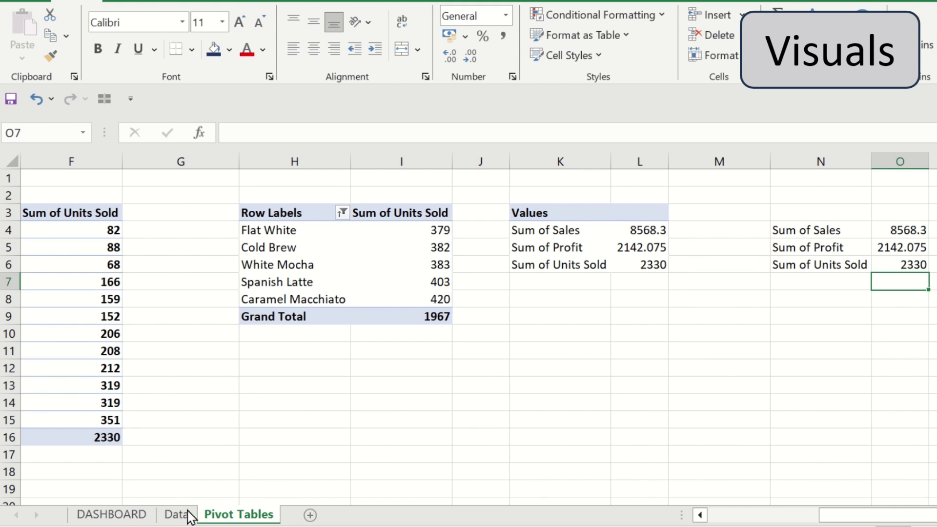
# Duplicate the Sales value text box on the DASHBOARD sheet and place the copy inside the Profit card
pyautogui.click(146, 519)
pyautogui.click(261, 278)
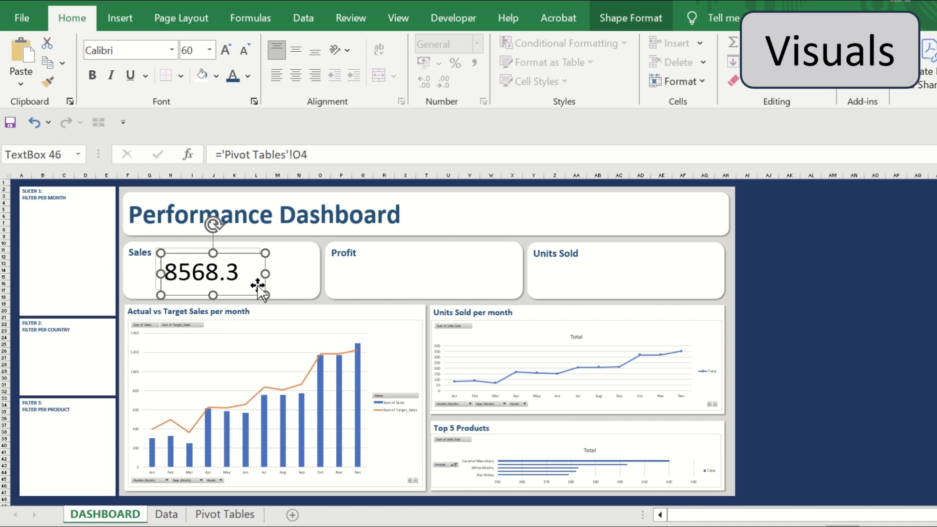
pyautogui.moveTo(263, 276); pyautogui.dragTo(475, 239)
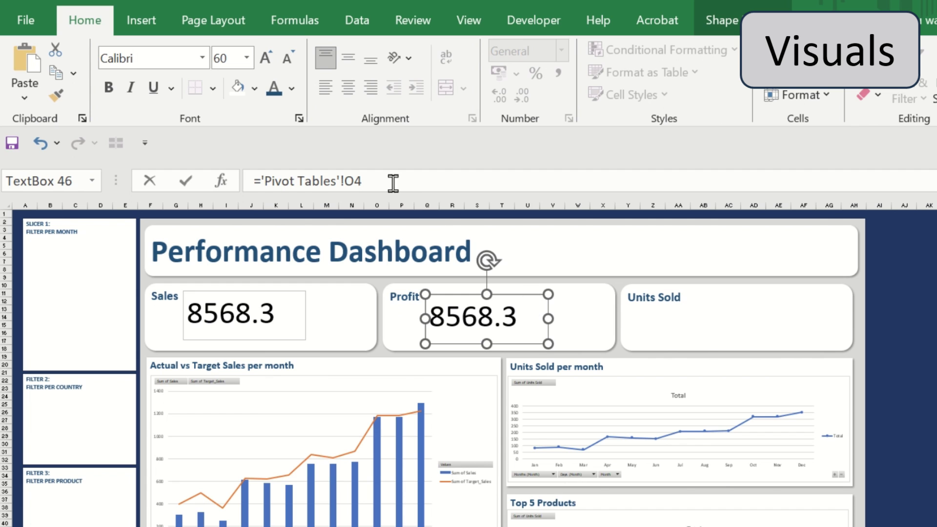
# Relink the Profit card's text box to cell O5 of the Pivot Tables sheet and set its font size to 60
pyautogui.moveTo(393, 183); pyautogui.dragTo(277, 180)
pyautogui.press('BackSpace')
pyautogui.press('BackSpace')
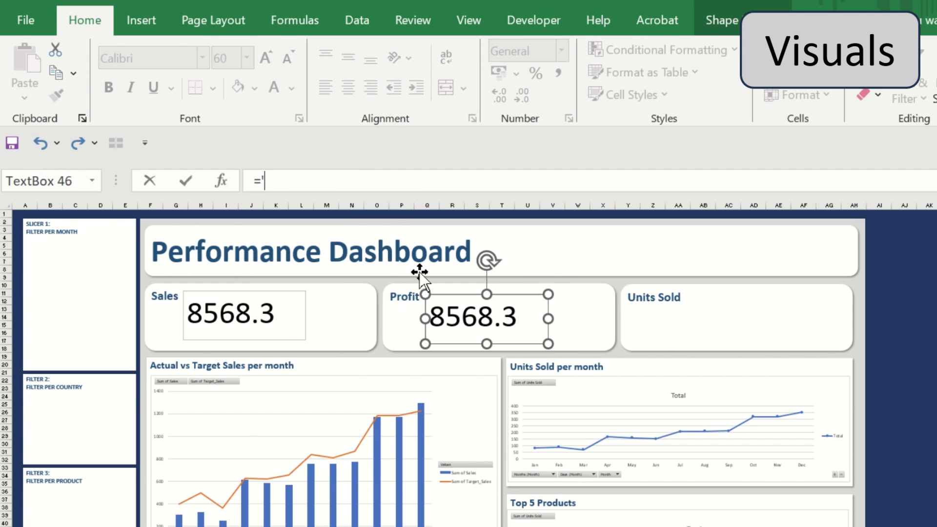
pyautogui.click(217, 517)
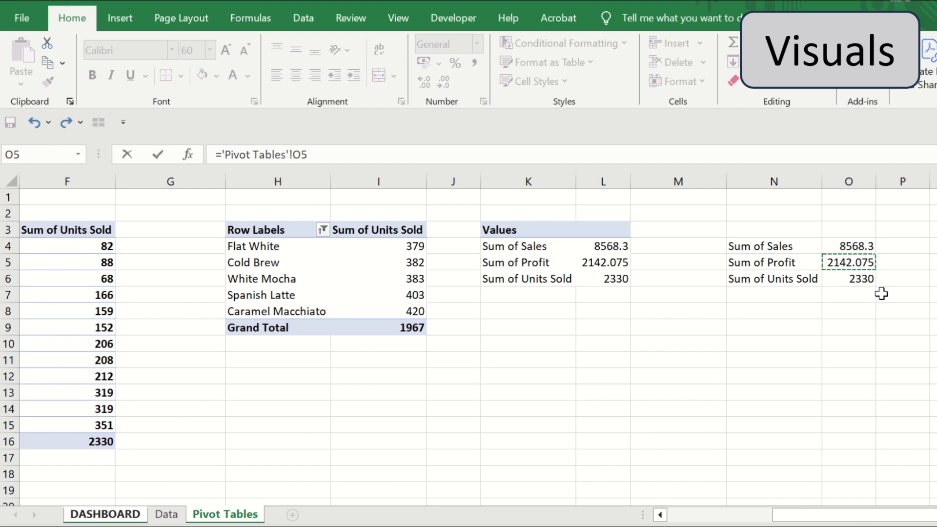
pyautogui.press('Return')
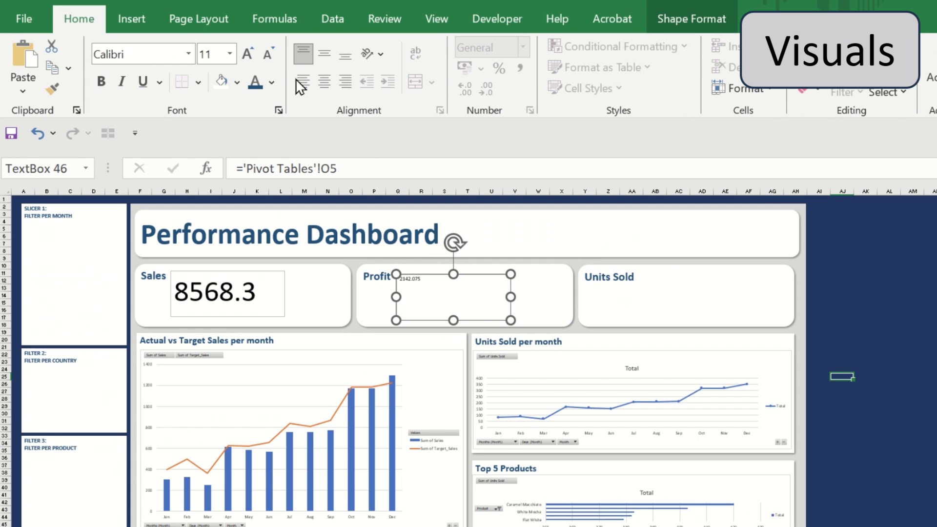
pyautogui.click(188, 45)
pyautogui.write('11')
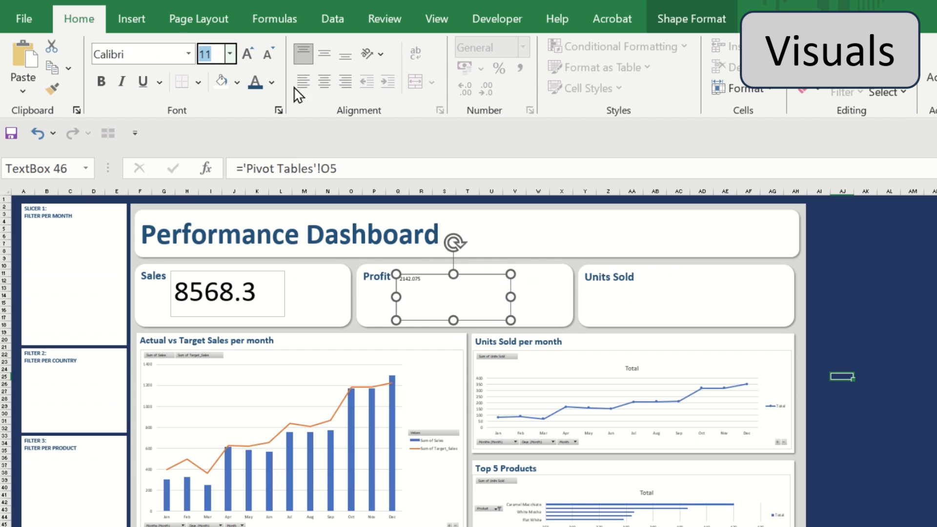
pyautogui.press('Return')
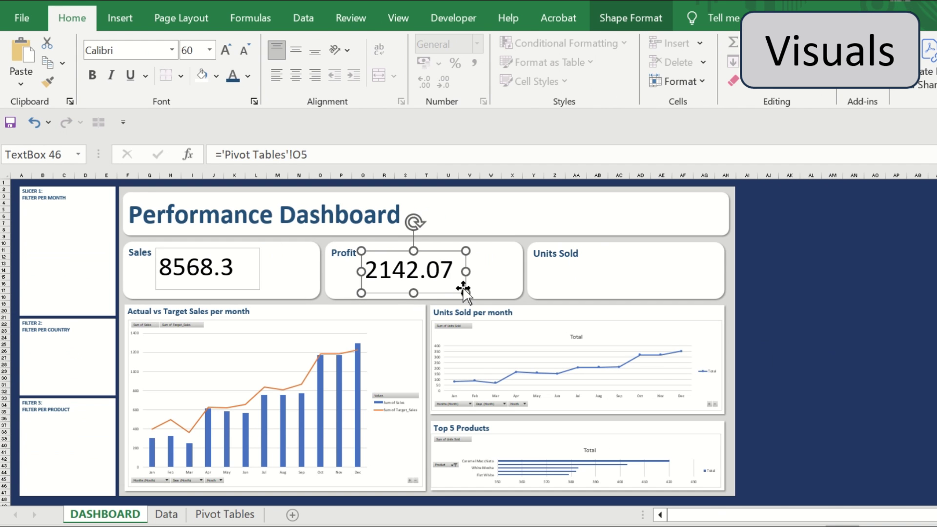
# Duplicate the Profit text box into the Units Sold card and link it to Pivot Tables cell O6, matching the other cards' text size
pyautogui.moveTo(473, 315); pyautogui.dragTo(735, 280)
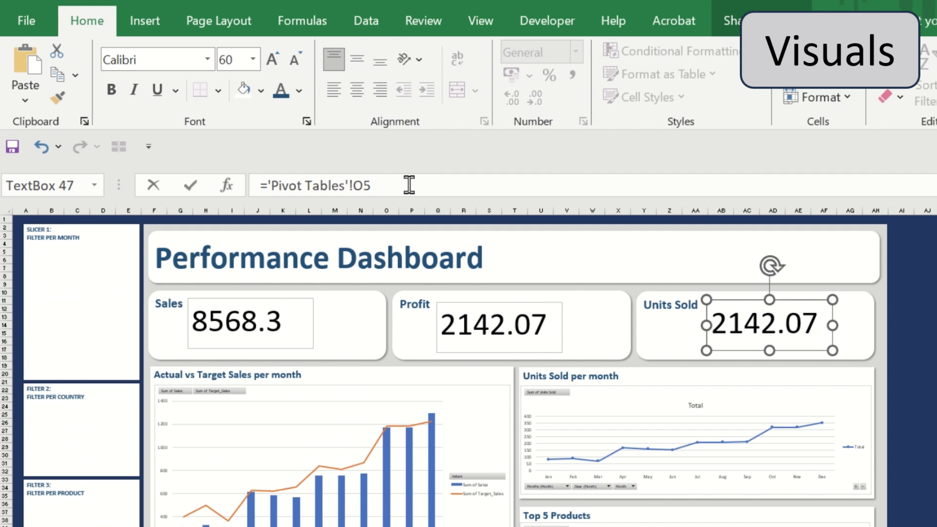
pyautogui.moveTo(409, 185); pyautogui.dragTo(286, 185)
pyautogui.press('BackSpace')
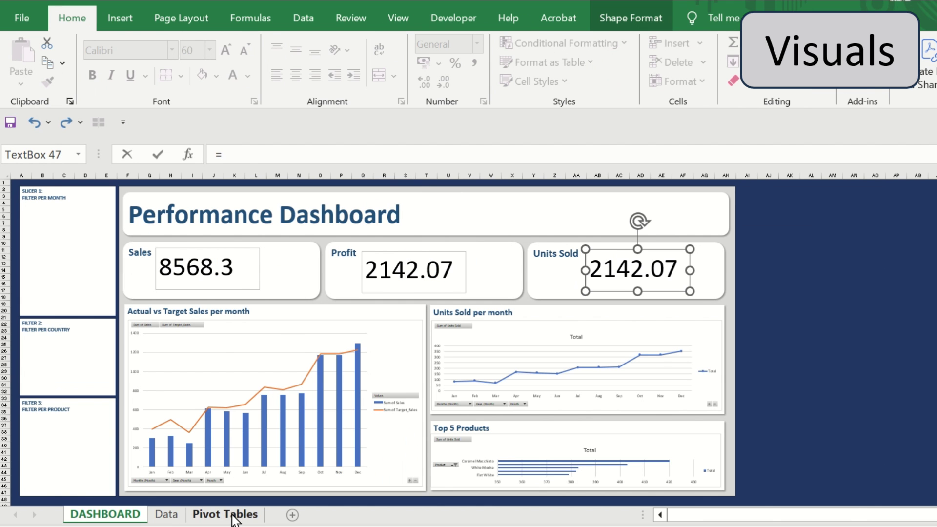
pyautogui.click(233, 517)
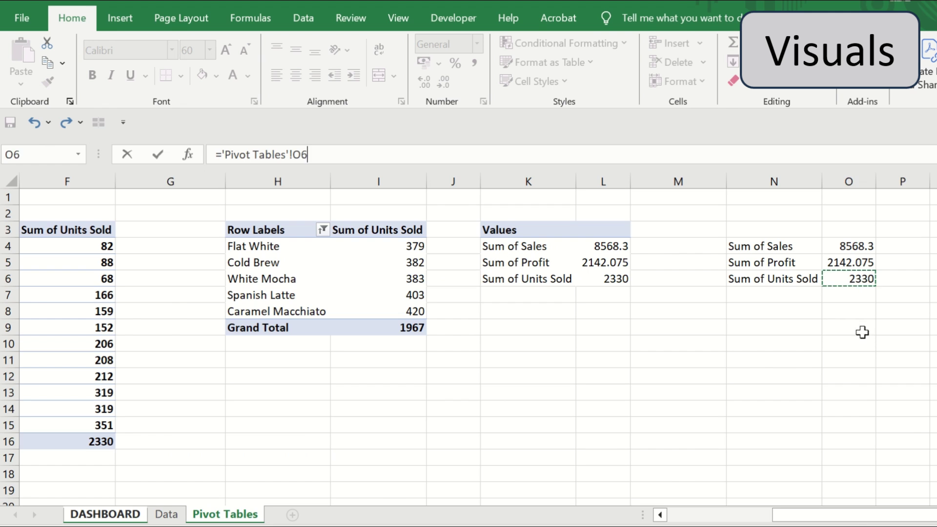
pyautogui.press('Return')
pyautogui.press('Escape')
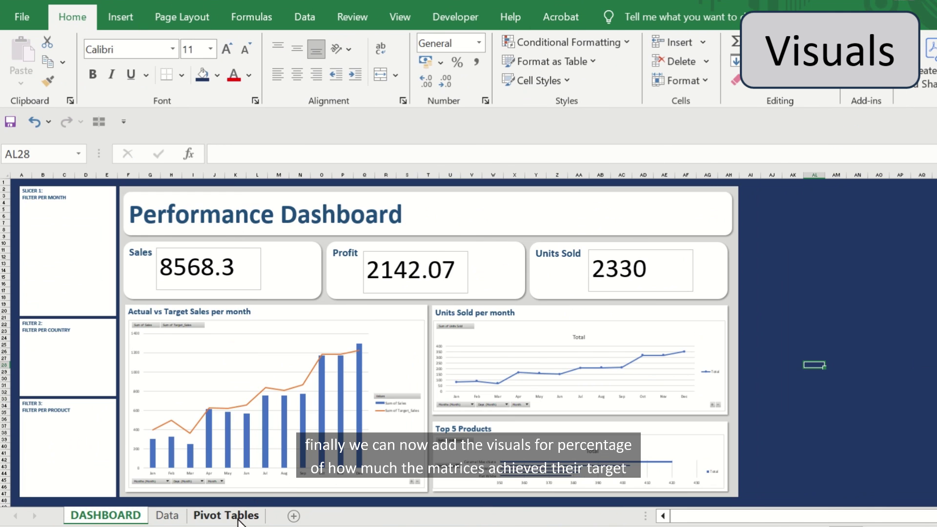
# Copy the totals PivotTable in K3:L6 of the Pivot Tables sheet to Q3 and fit column Q to its contents
pyautogui.click(233, 516)
pyautogui.moveTo(537, 233); pyautogui.dragTo(612, 276)
pyautogui.hotkey('ctrl', 'c')
pyautogui.click(818, 230)
pyautogui.hotkey('ctrl', 'v')
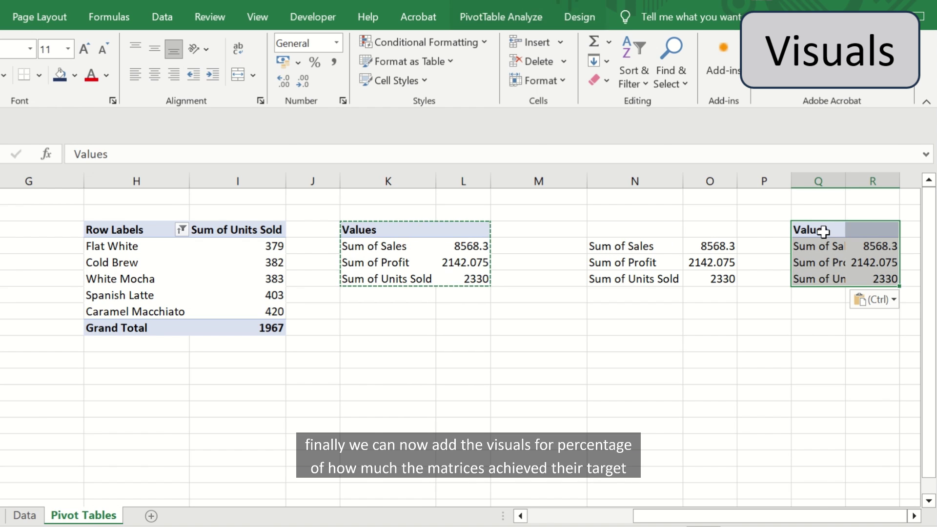
pyautogui.hscroll(4, 285, 184)
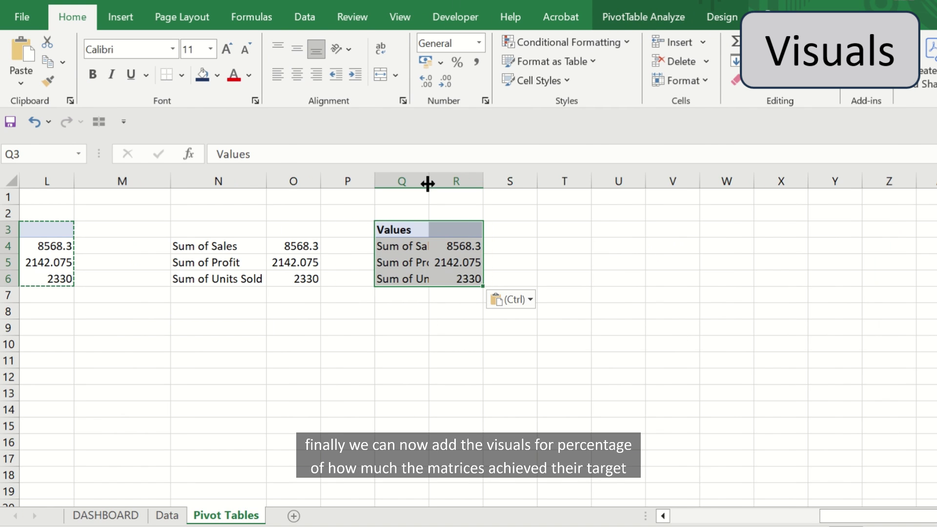
pyautogui.doubleClick(427, 184)
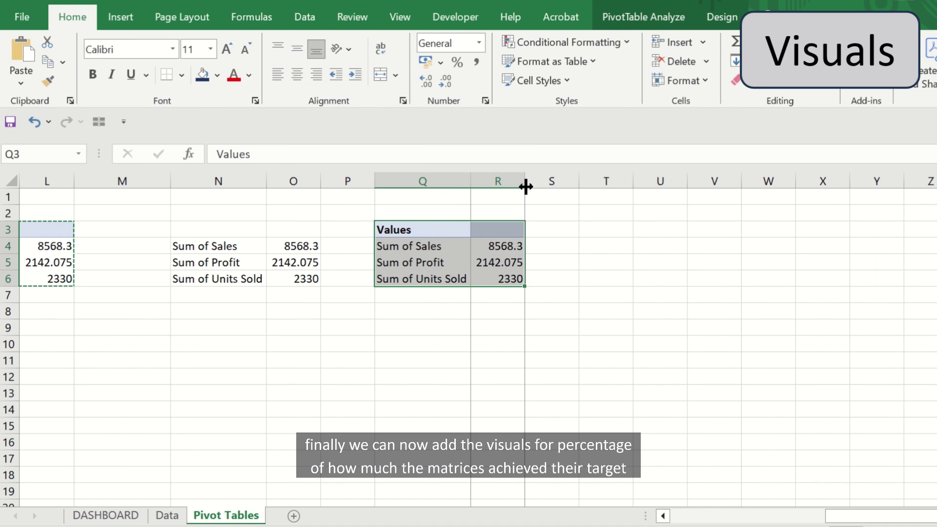
# In the Q3 PivotTable, remove Profit and Units Sold, add Target_Sales to the values, and list the values as rows
pyautogui.click(454, 248)
pyautogui.rightClick(456, 249)
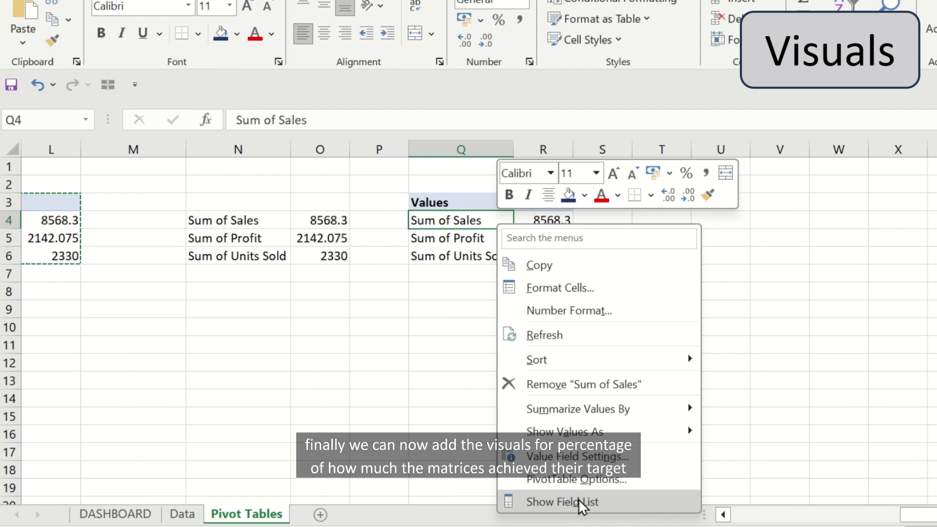
pyautogui.click(562, 501)
pyautogui.moveTo(880, 468); pyautogui.dragTo(860, 332)
pyautogui.click(920, 341)
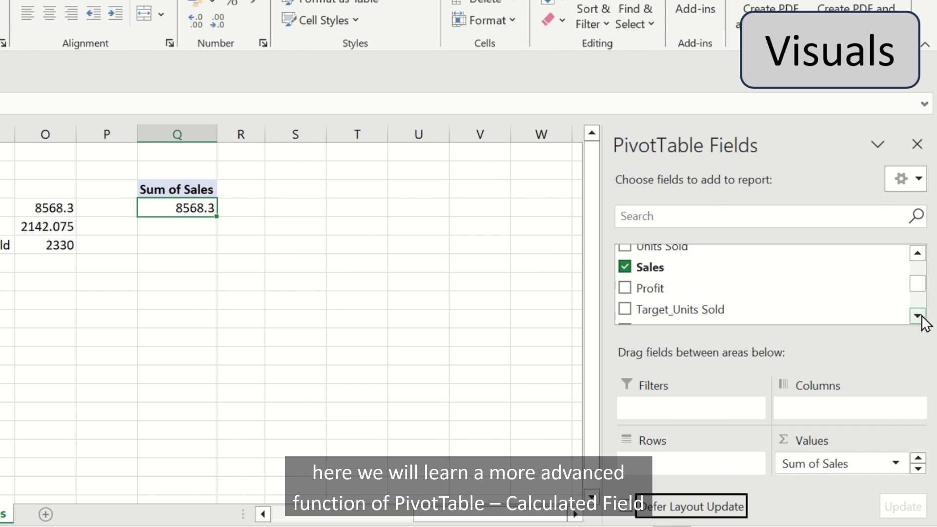
pyautogui.click(920, 342)
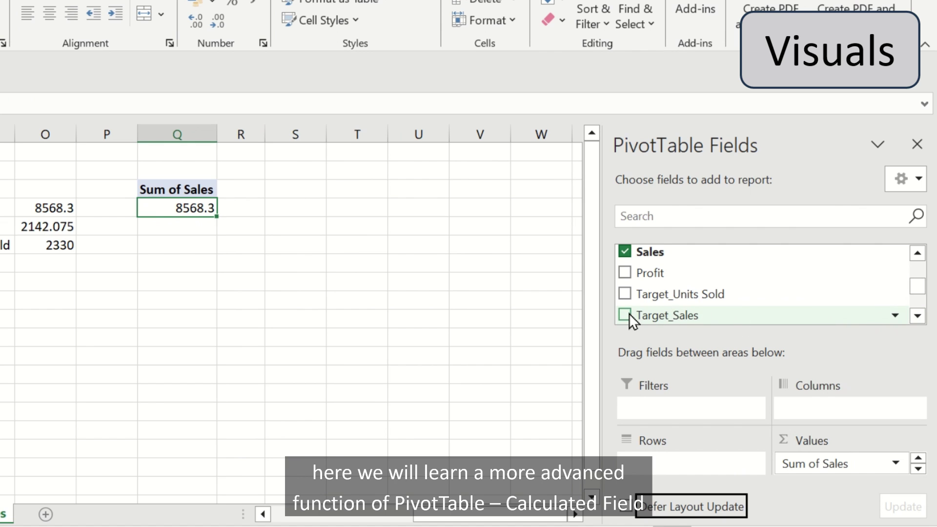
pyautogui.click(625, 315)
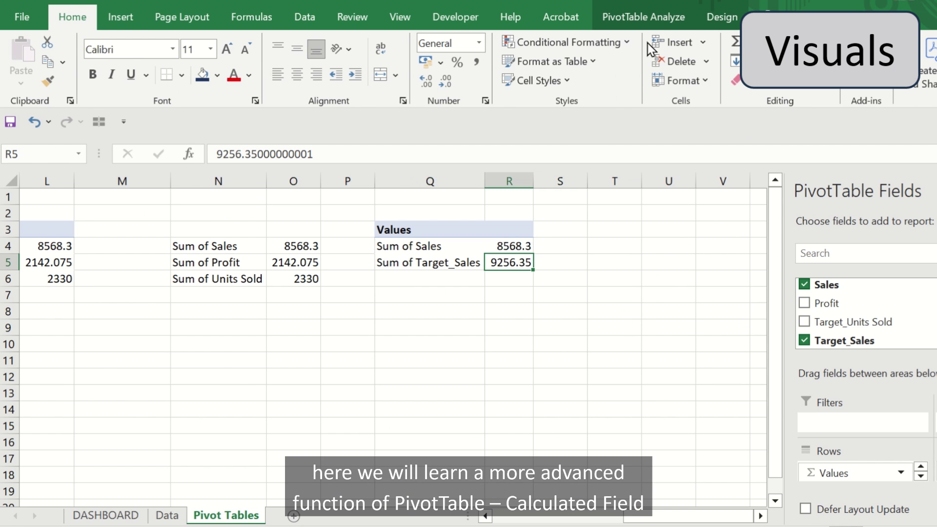
# Add a calculated field named "% Target Achieved_Sales" with the formula = Sales/ Target_Sales to the Q3 PivotTable
pyautogui.click(657, 15)
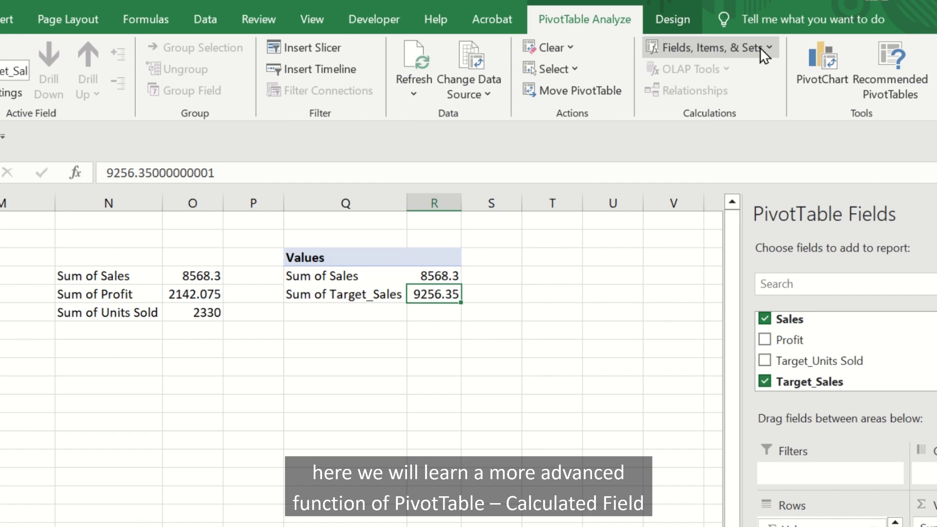
pyautogui.click(762, 48)
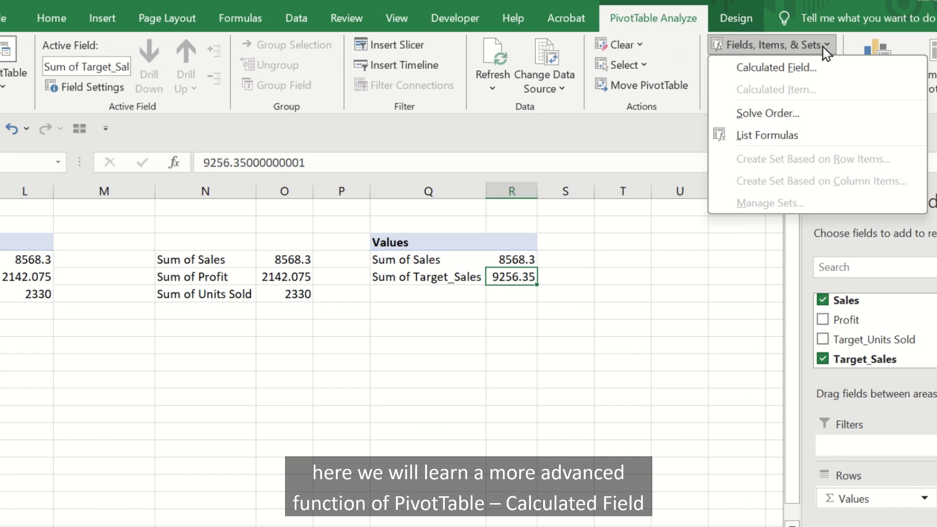
pyautogui.click(818, 68)
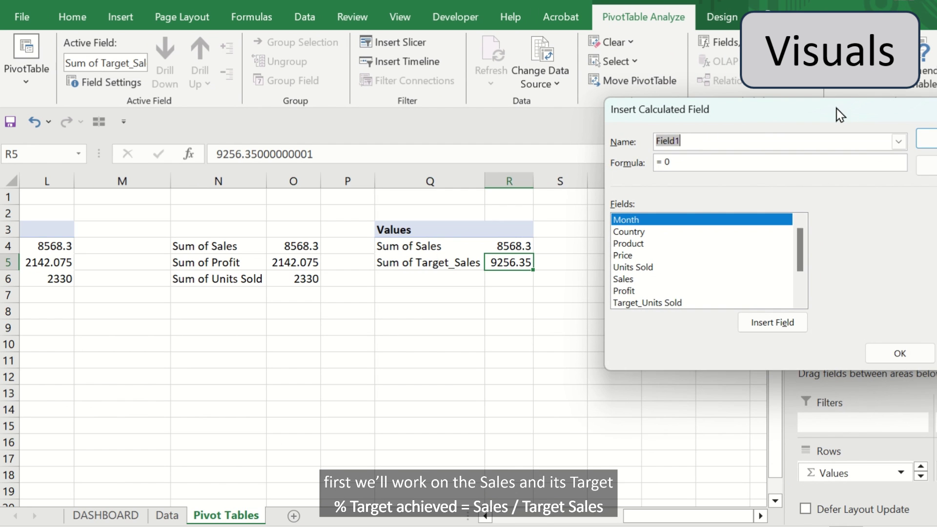
pyautogui.moveTo(836, 108); pyautogui.dragTo(483, 217)
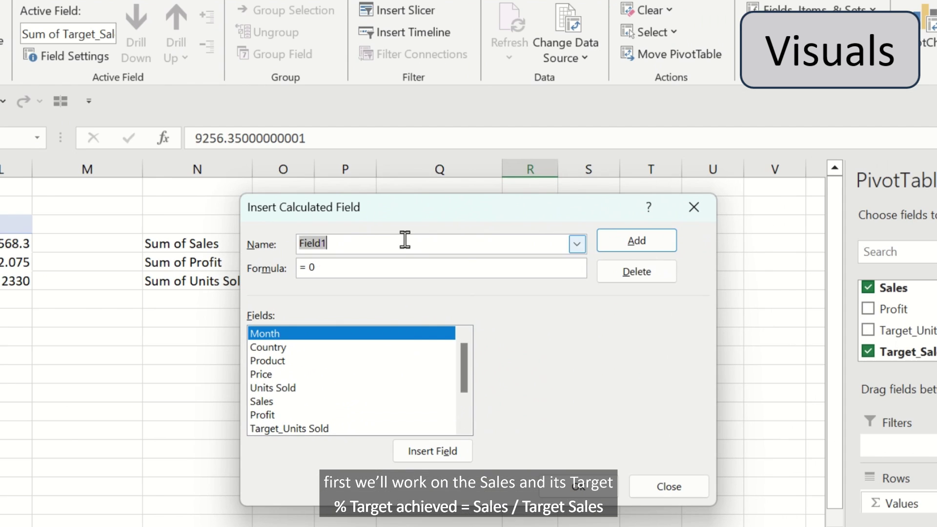
pyautogui.write('% Target Achieved_Sale')
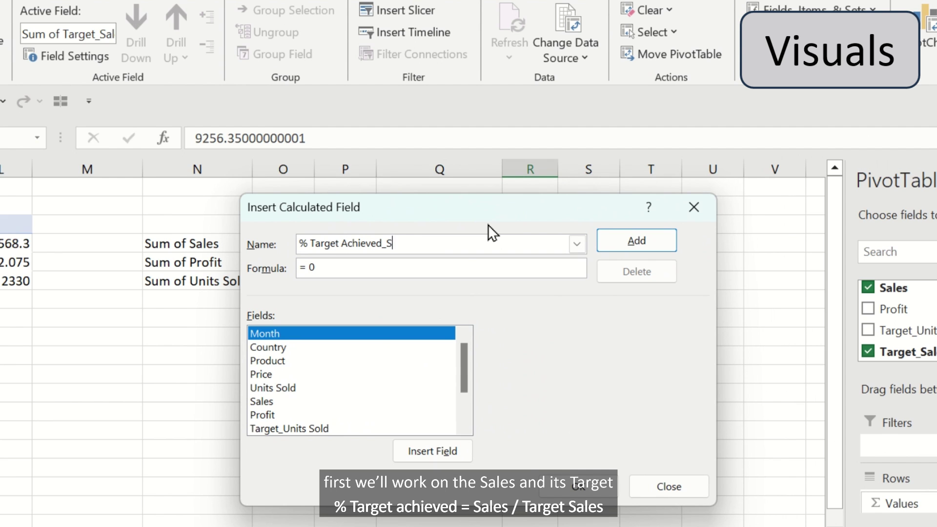
pyautogui.write('s')
pyautogui.click(367, 269)
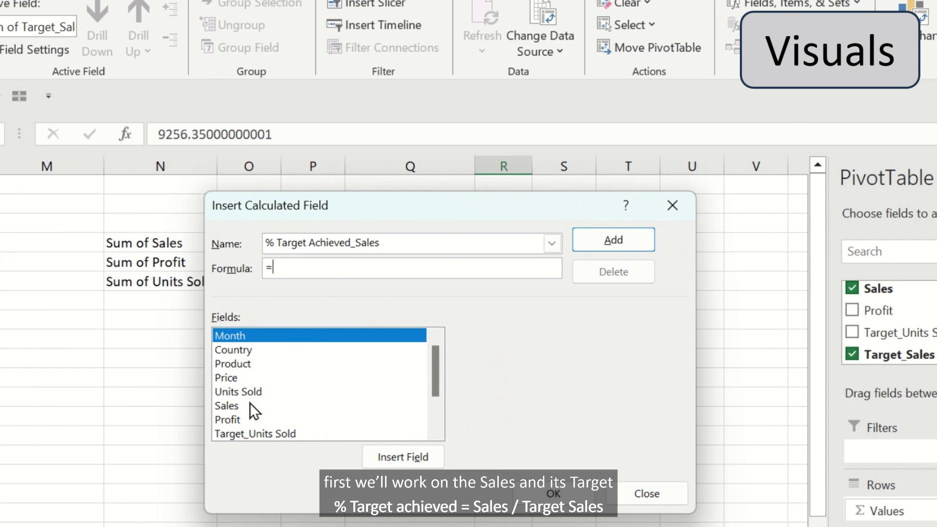
pyautogui.doubleClick(230, 407)
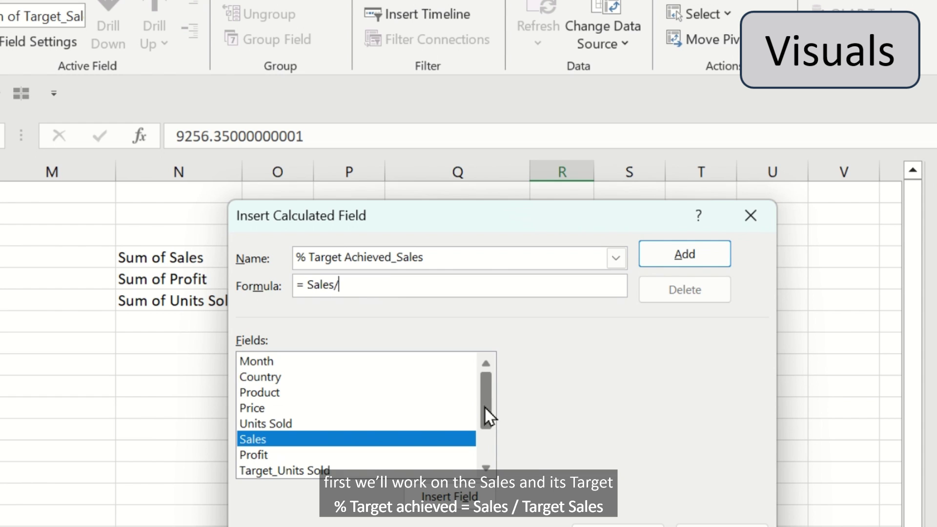
pyautogui.moveTo(487, 410); pyautogui.dragTo(487, 439)
pyautogui.doubleClick(284, 425)
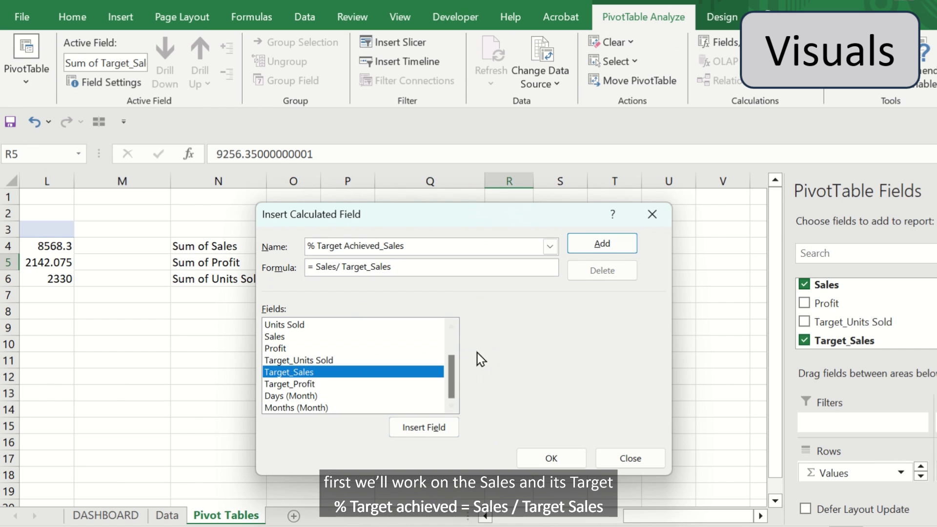
pyautogui.click(579, 459)
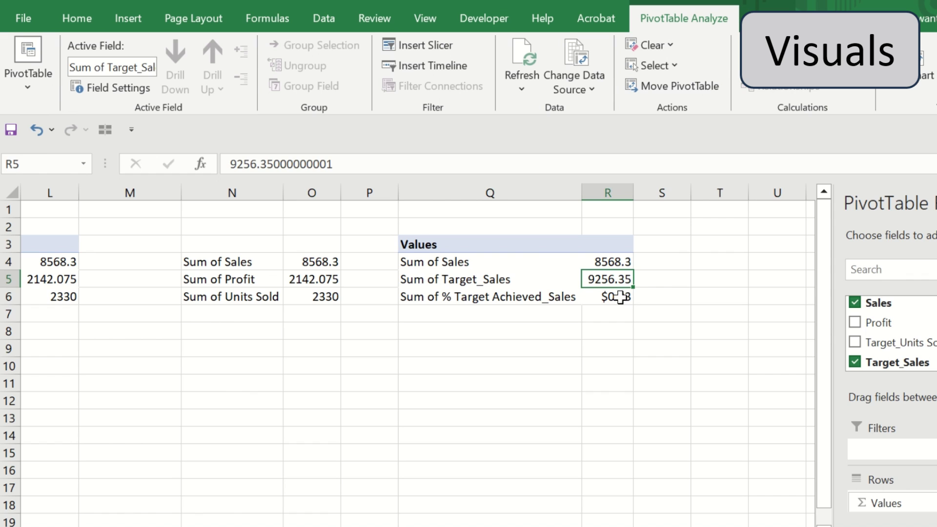
# Format the % Target Achieved_Sales value in R6 as a percentage
pyautogui.click(619, 297)
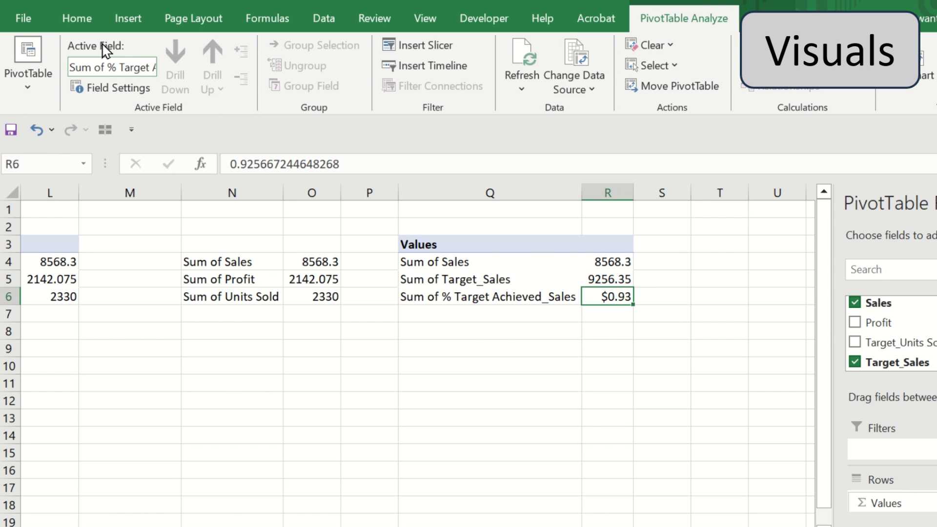
pyautogui.click(77, 18)
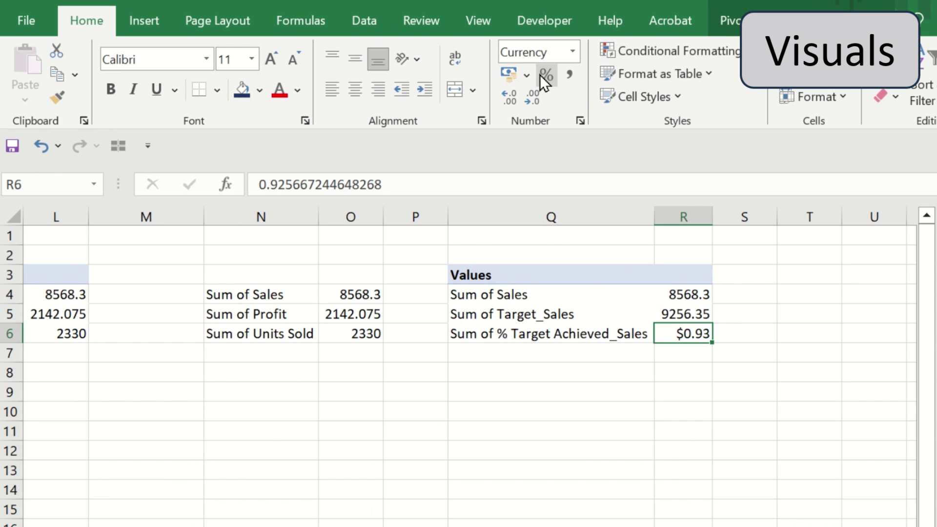
pyautogui.click(547, 76)
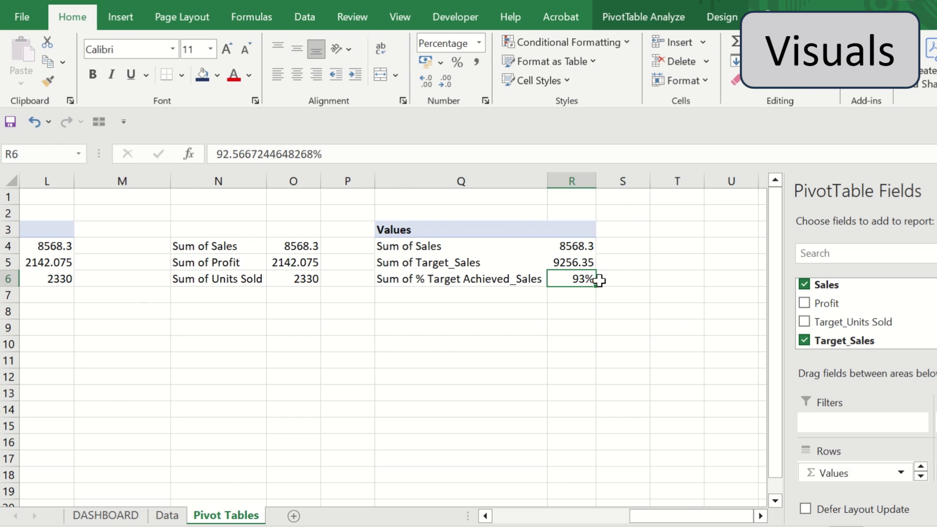
# Add a calculated field named "% Target Not Achieved_Sales" with the formula =1- '% Target Achieved_Sales' to the PivotTable
pyautogui.click(657, 24)
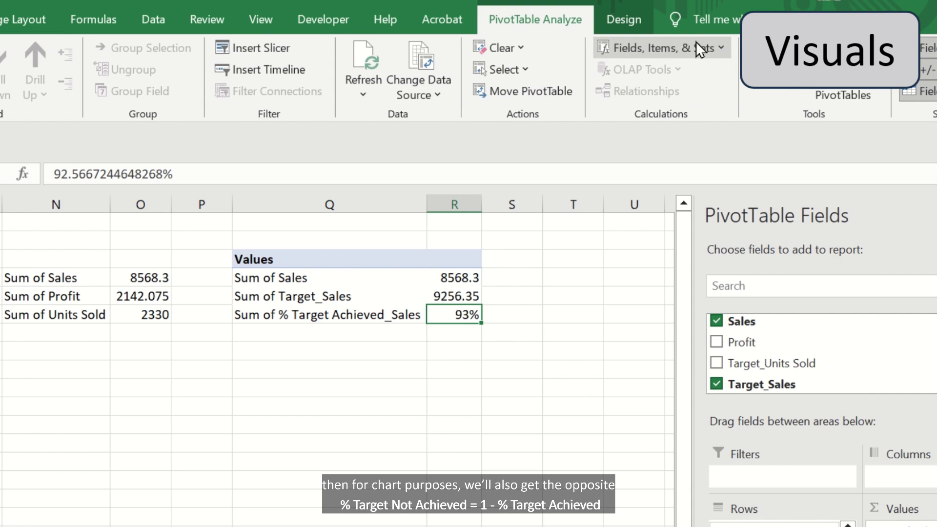
pyautogui.click(717, 48)
pyautogui.click(706, 75)
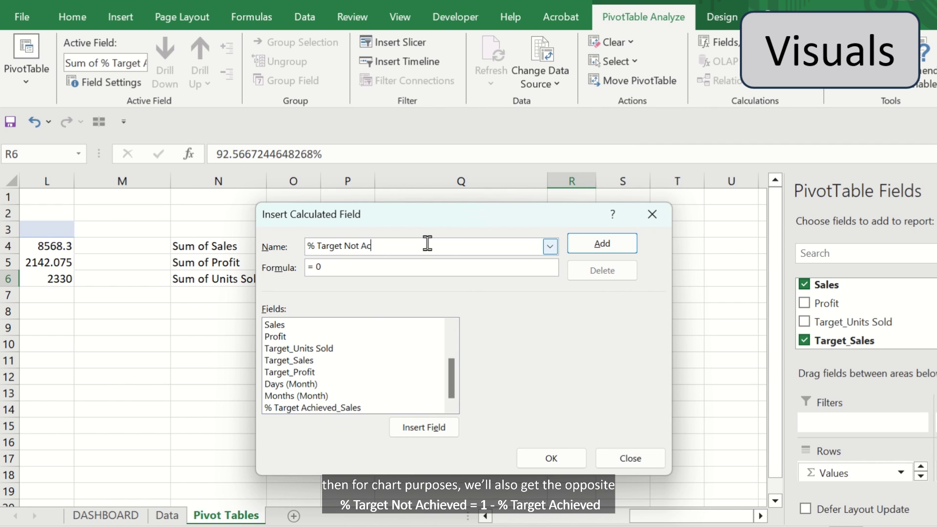
pyautogui.write('% Target Not Achieved_Sal')
pyautogui.write('es')
pyautogui.click(445, 267)
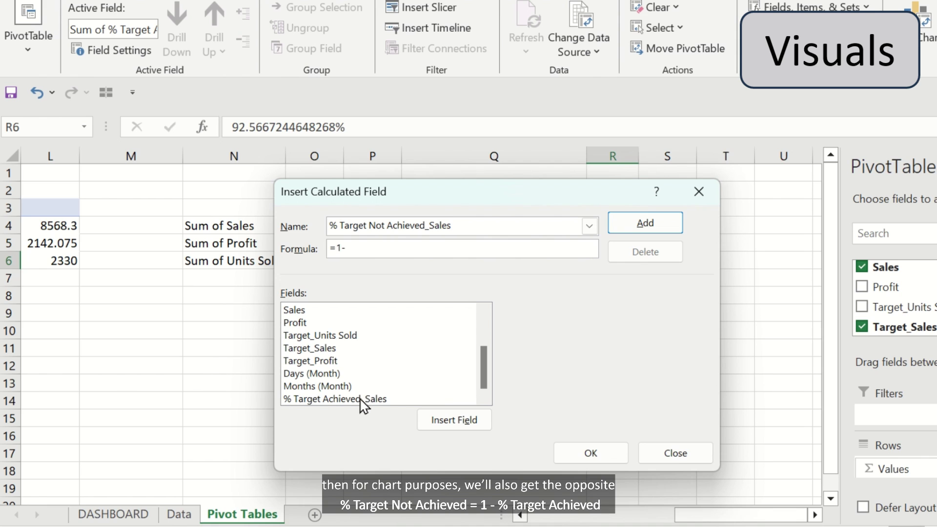
pyautogui.doubleClick(361, 402)
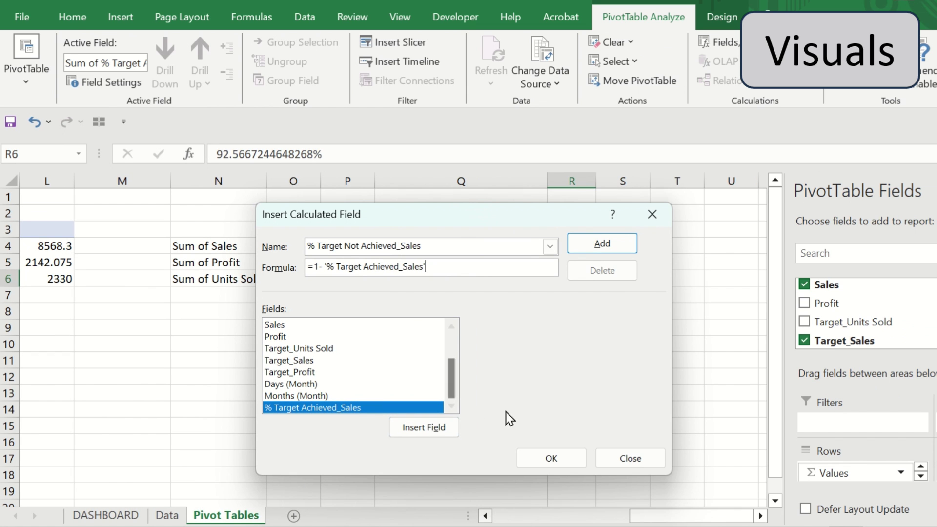
pyautogui.click(561, 459)
# Format the % Target Not Achieved_Sales value in R7 as a percentage
pyautogui.click(602, 296)
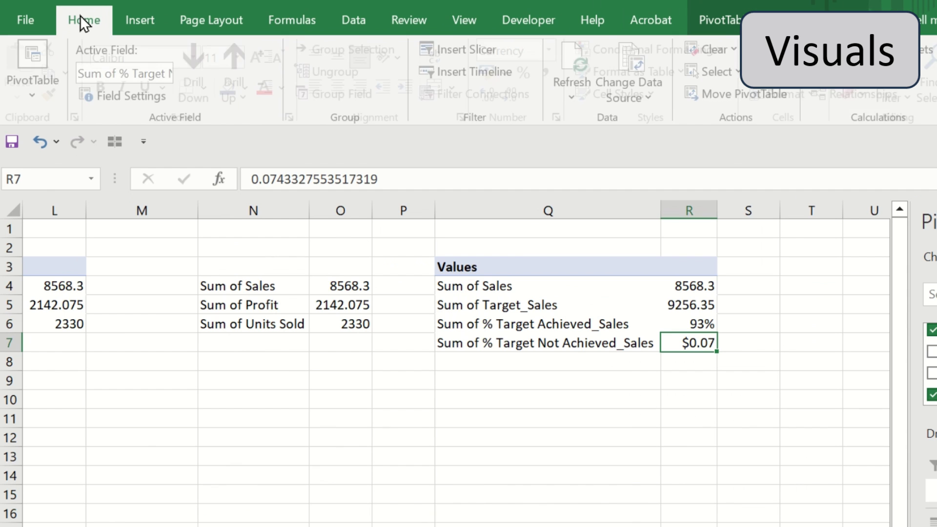
pyautogui.click(73, 17)
pyautogui.click(526, 74)
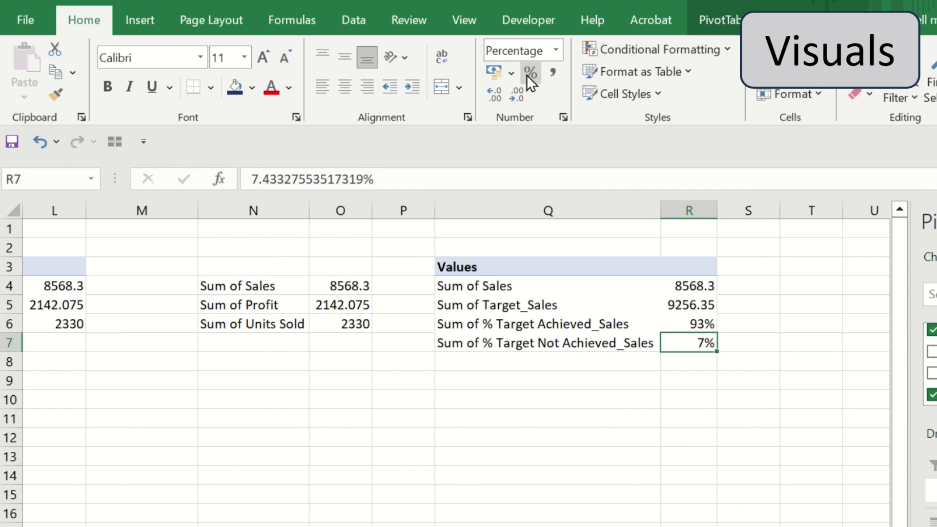
# Remove Sum of Sales and Sum of Target_Sales from the values of the Q3 PivotTable
pyautogui.click(656, 325)
pyautogui.moveTo(580, 279); pyautogui.dragTo(607, 295)
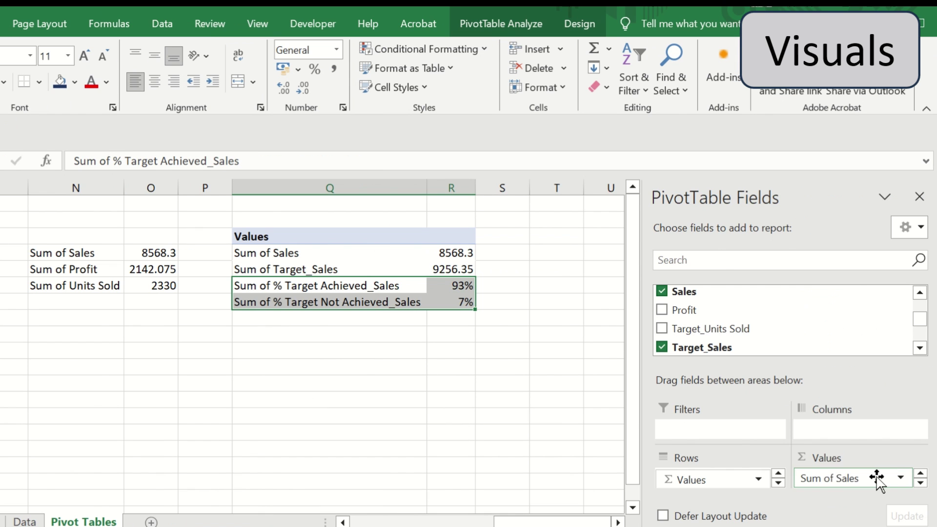
pyautogui.moveTo(877, 477); pyautogui.dragTo(860, 326)
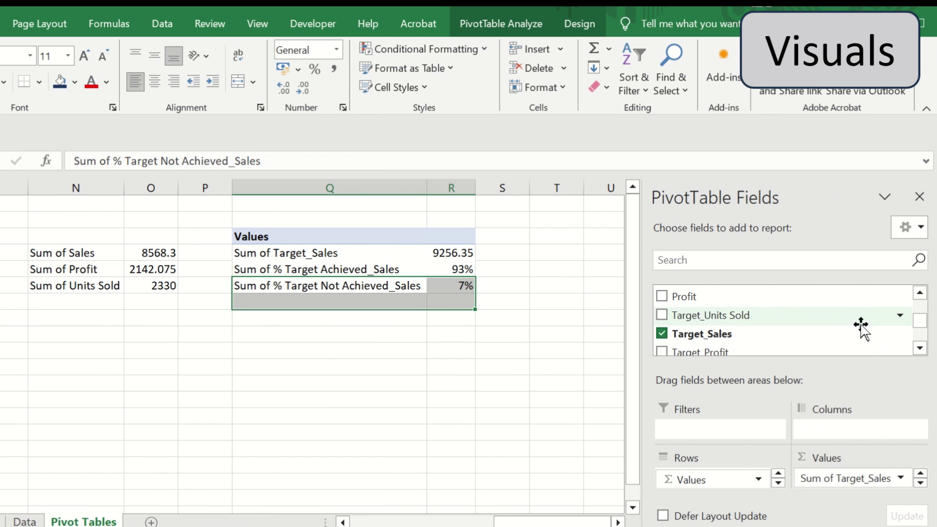
pyautogui.moveTo(880, 476); pyautogui.dragTo(859, 337)
# Insert a doughnut chart based on the target percentage PivotTable in Q3:R5
pyautogui.moveTo(472, 230); pyautogui.dragTo(584, 257)
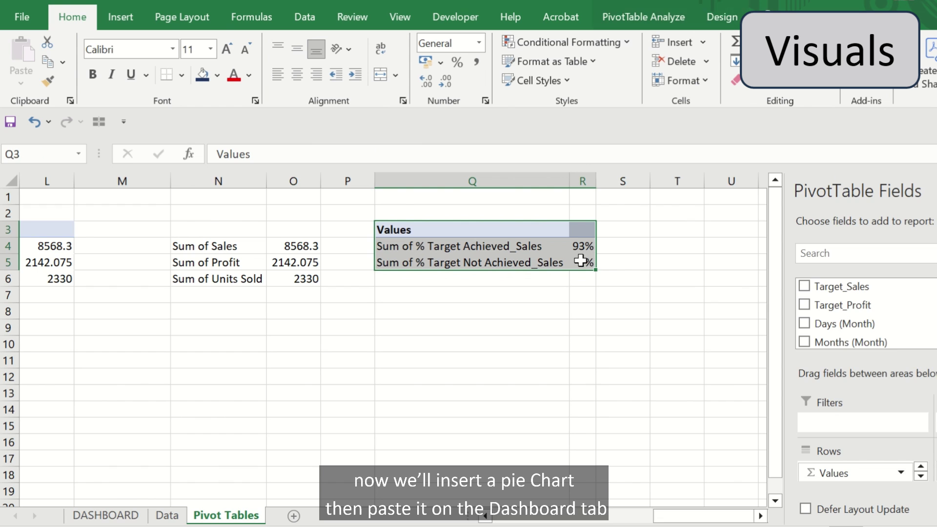
pyautogui.click(125, 19)
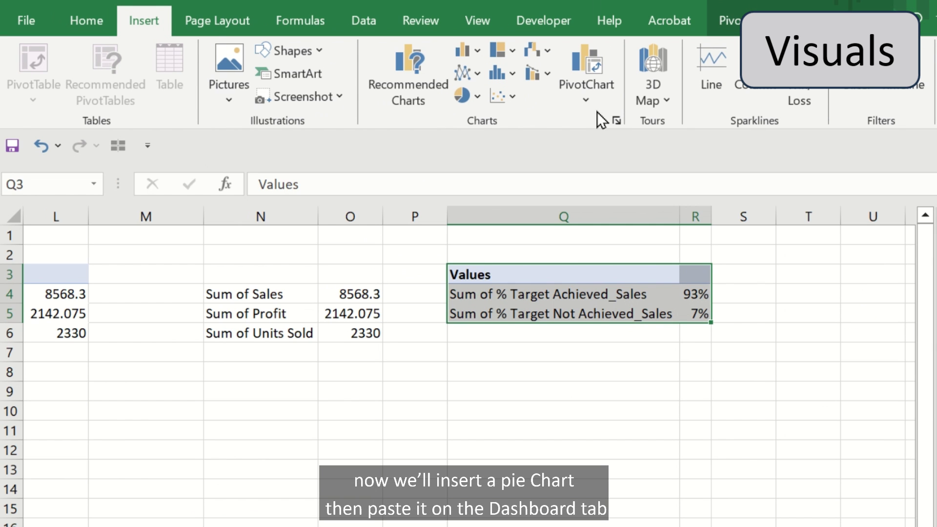
pyautogui.click(616, 121)
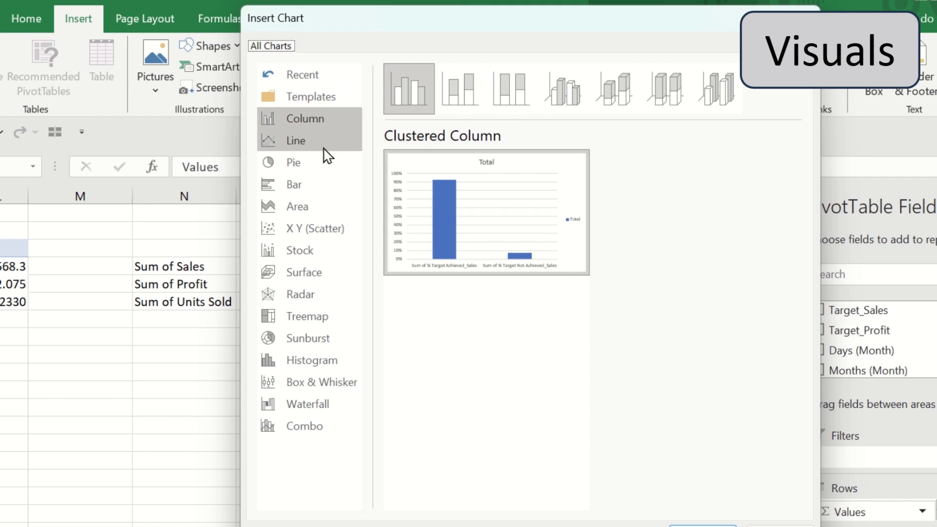
pyautogui.click(322, 164)
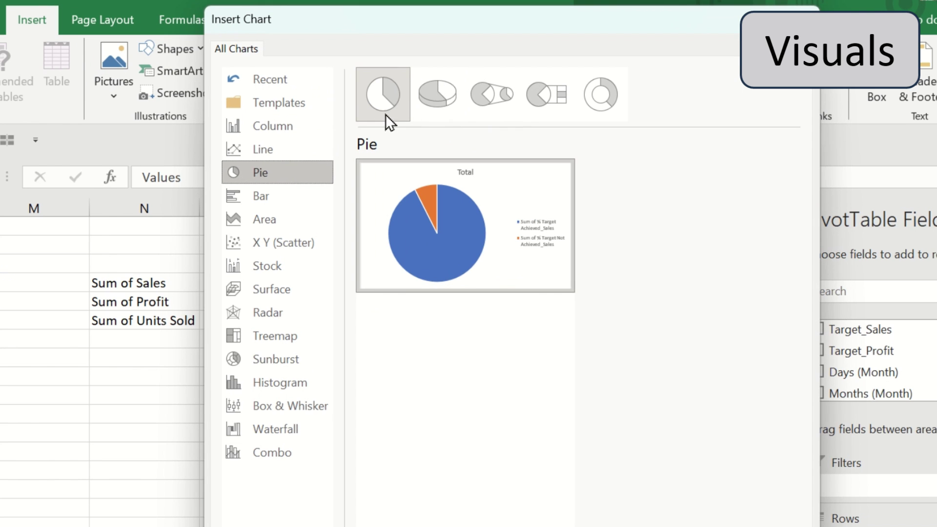
pyautogui.click(608, 104)
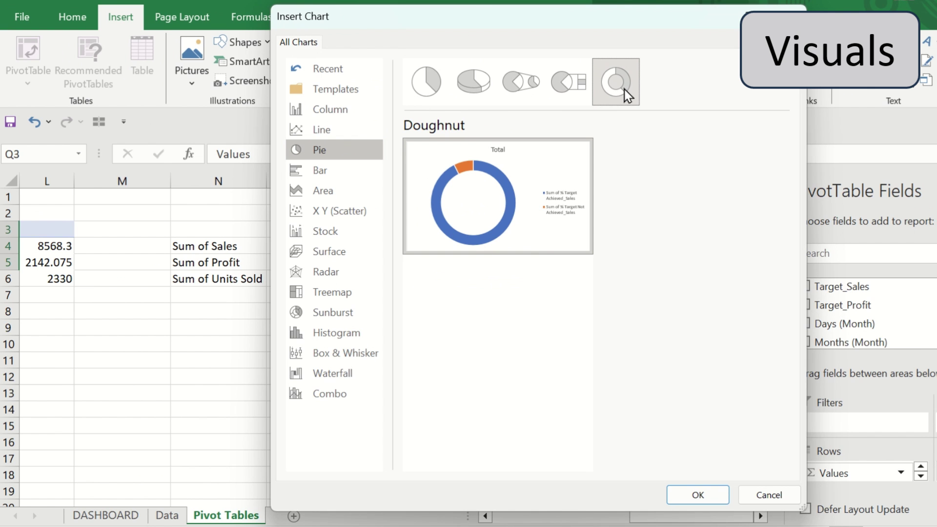
pyautogui.click(711, 493)
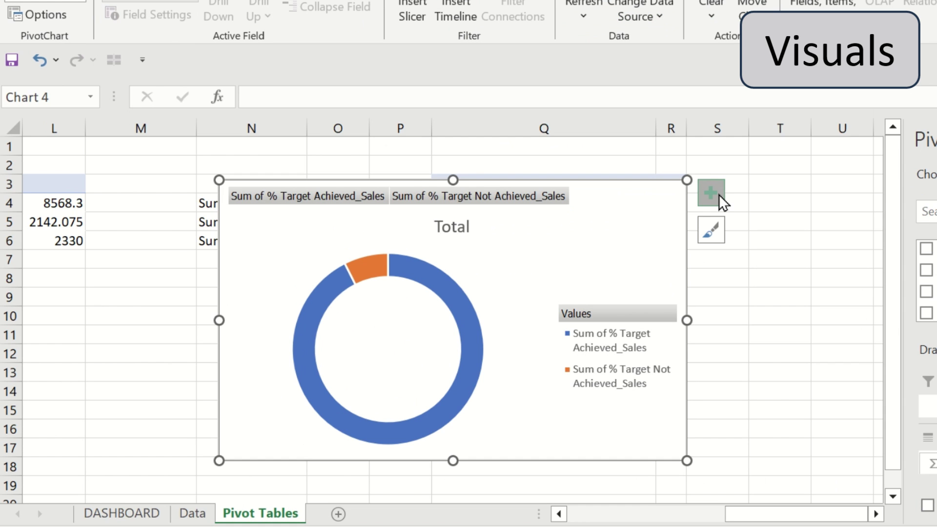
# Add data labels to the doughnut chart and move the achieved-percentage label into the centre of the ring
pyautogui.click(718, 194)
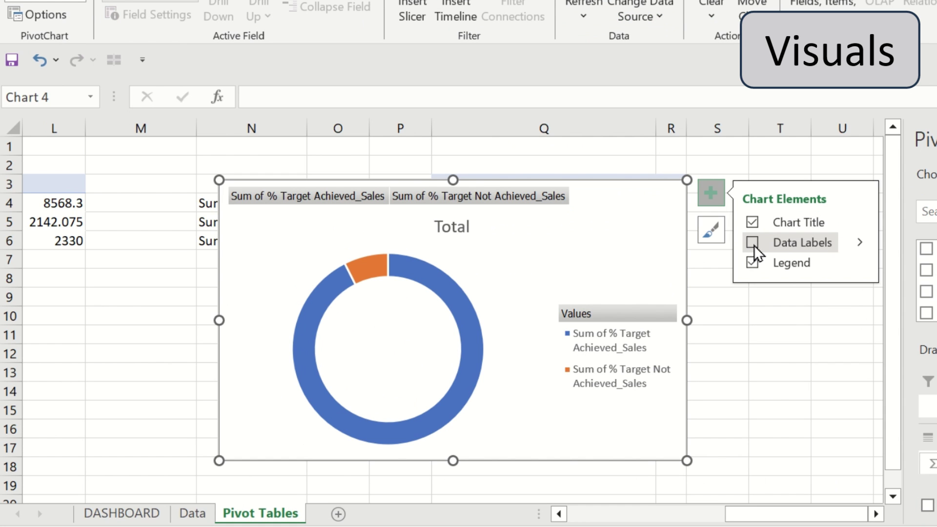
pyautogui.click(754, 245)
pyautogui.click(409, 426)
pyautogui.moveTo(355, 439); pyautogui.dragTo(342, 375)
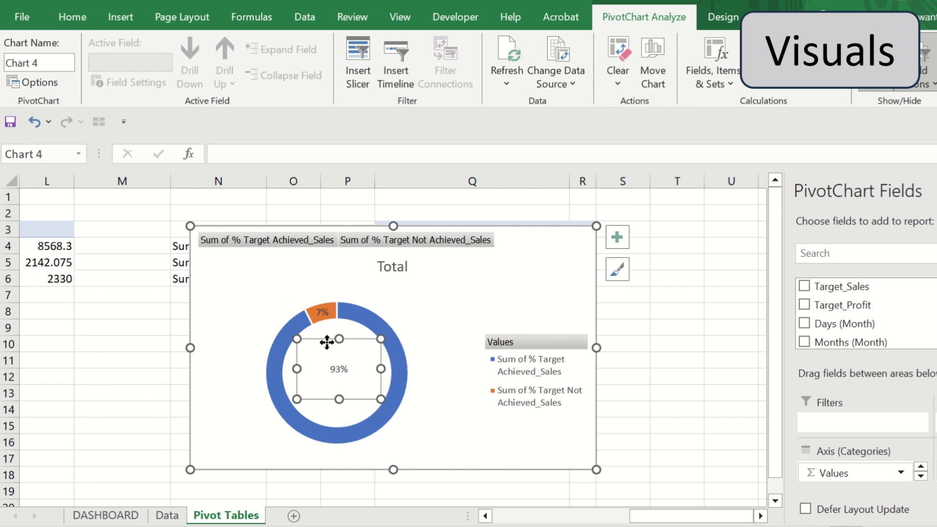
# Copy the doughnut chart from the Pivot Tables sheet and paste it onto the Sales card of the DASHBOARD sheet
pyautogui.rightClick(575, 279)
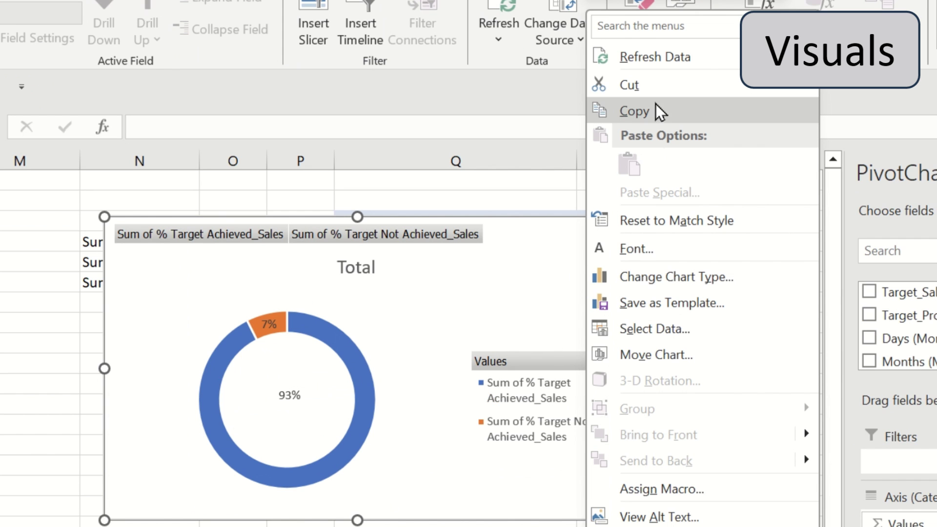
pyautogui.click(654, 91)
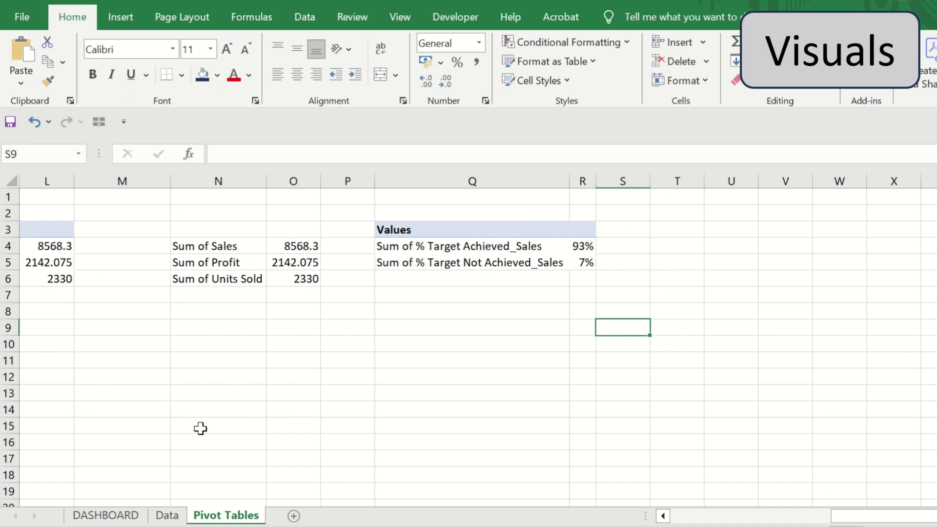
pyautogui.click(123, 517)
pyautogui.click(308, 266)
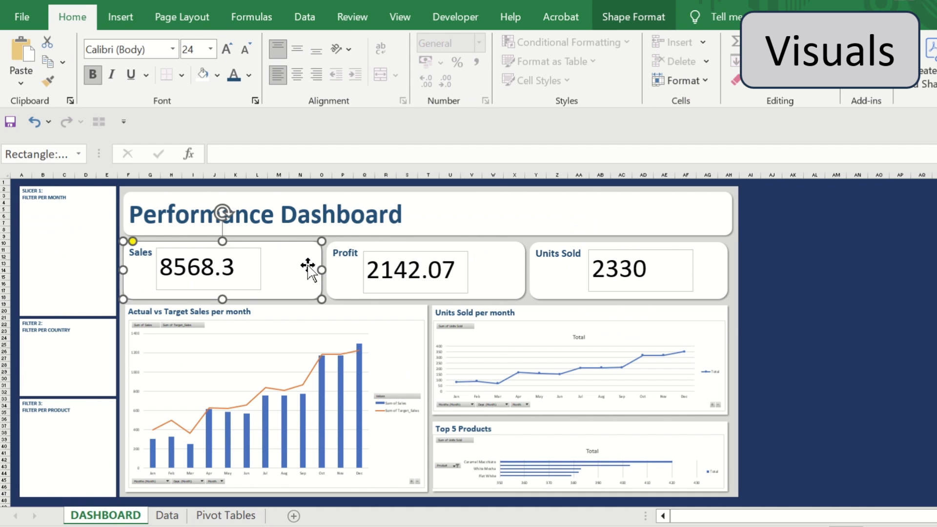
pyautogui.rightClick(308, 267)
pyautogui.click(338, 275)
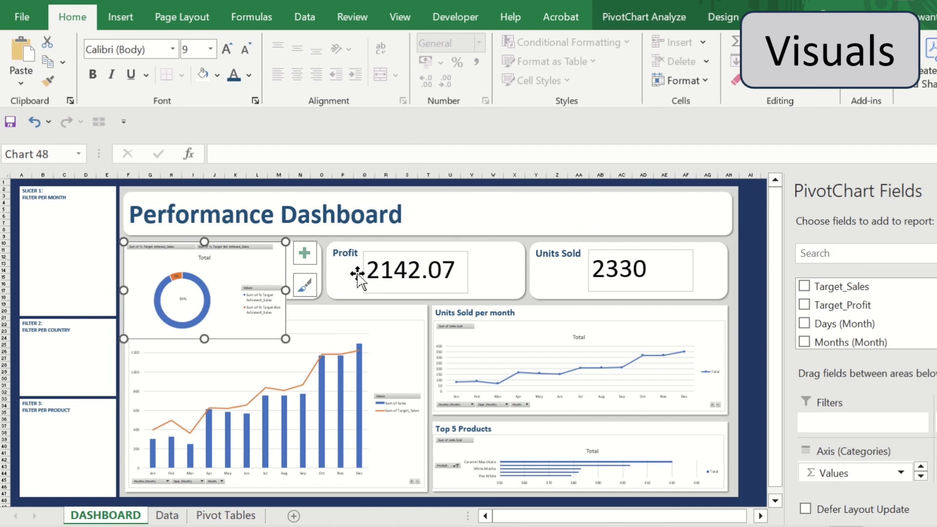
# Shrink the pasted doughnut chart and place it beside the sales total at the Sales card's right end
pyautogui.moveTo(282, 315); pyautogui.dragTo(319, 293)
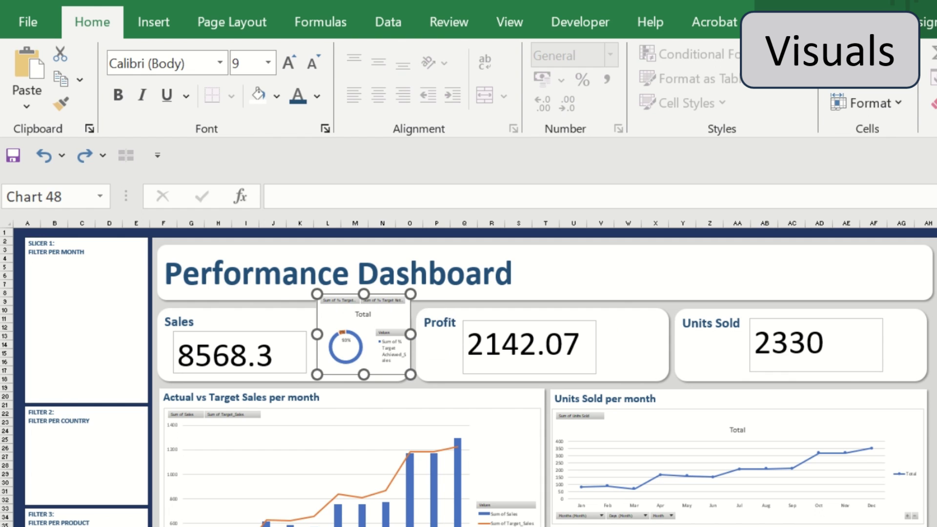
pyautogui.press('Escape')
pyautogui.click(638, 355)
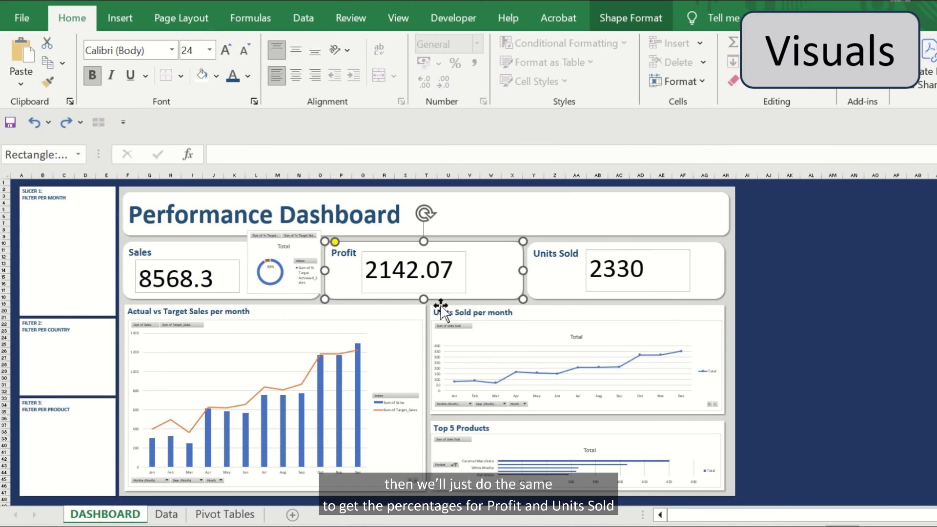
# Copy the target percentage PivotTable in Q3:R5 of the Pivot Tables sheet to T3
pyautogui.click(238, 514)
pyautogui.moveTo(557, 232); pyautogui.dragTo(578, 262)
pyautogui.hotkey('ctrl', 'c')
pyautogui.click(683, 228)
pyautogui.hotkey('ctrl', 'v')
pyautogui.hscroll(2, 403, 180)
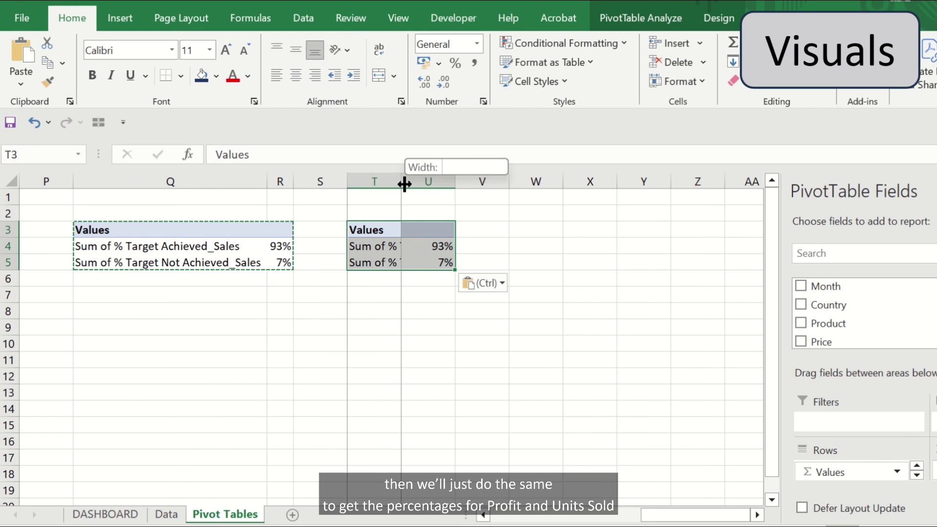
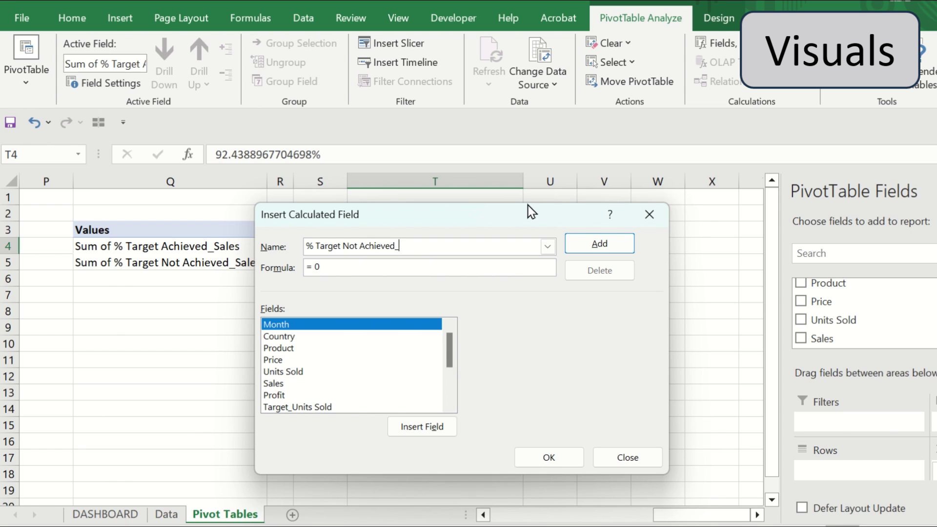
# Finish the calculated field % Target Not Achieved_Profit with the formula =1- '% Target Achieved_Profit' and add it to the PivotTable
pyautogui.write('fit')
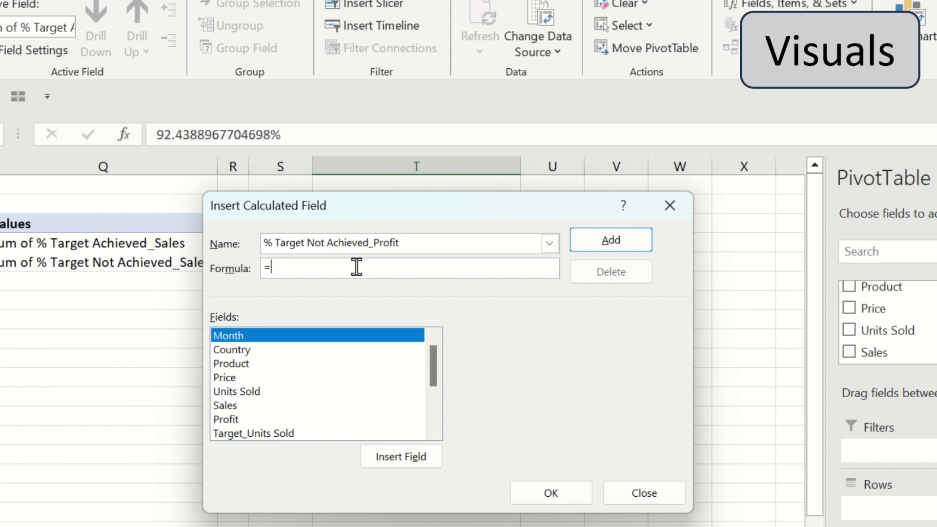
pyautogui.scroll(-3, 426, 418)
pyautogui.doubleClick(268, 433)
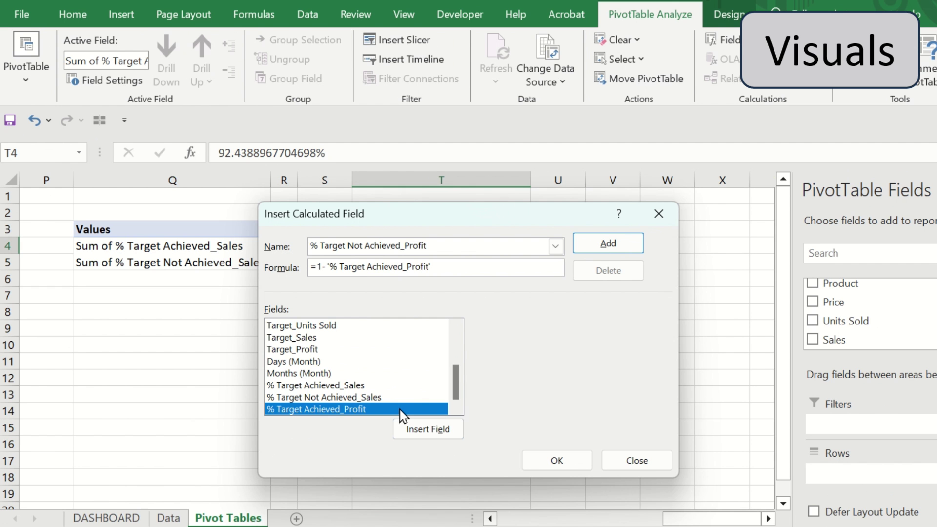
pyautogui.click(572, 456)
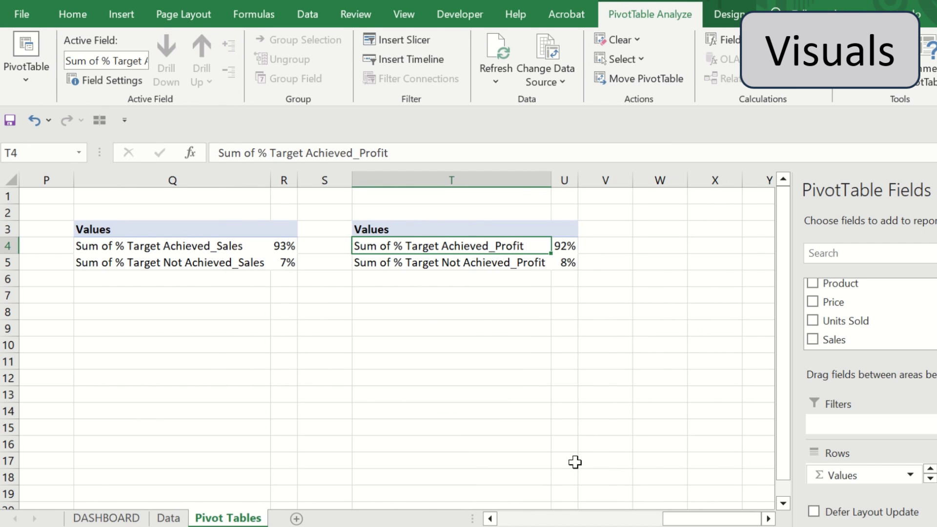
# Insert a doughnut chart from the Profit target percentage PivotTable in T3:U5
pyautogui.moveTo(361, 229); pyautogui.dragTo(550, 264)
pyautogui.click(119, 18)
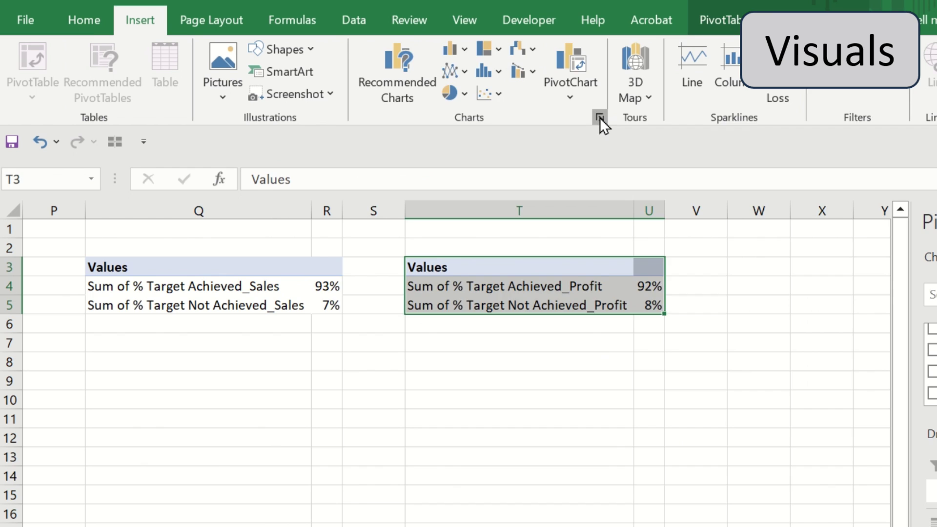
pyautogui.click(599, 119)
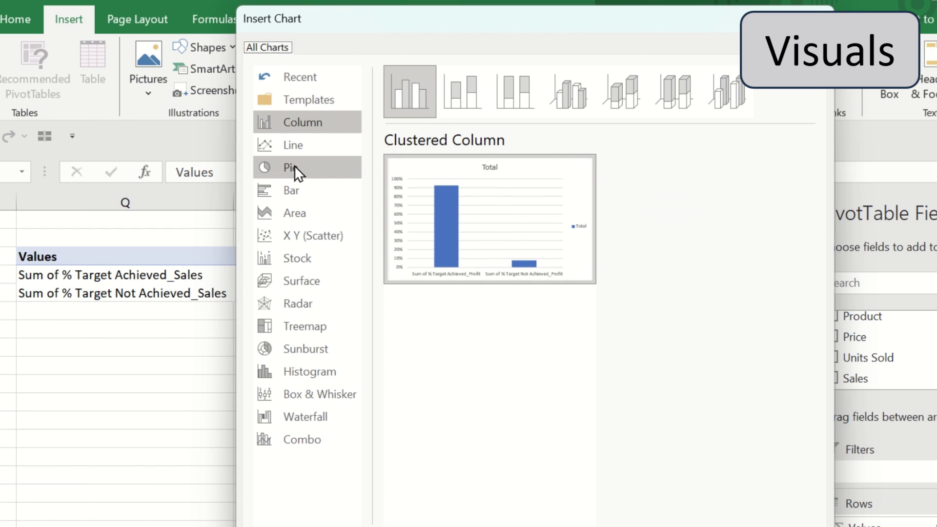
pyautogui.click(376, 175)
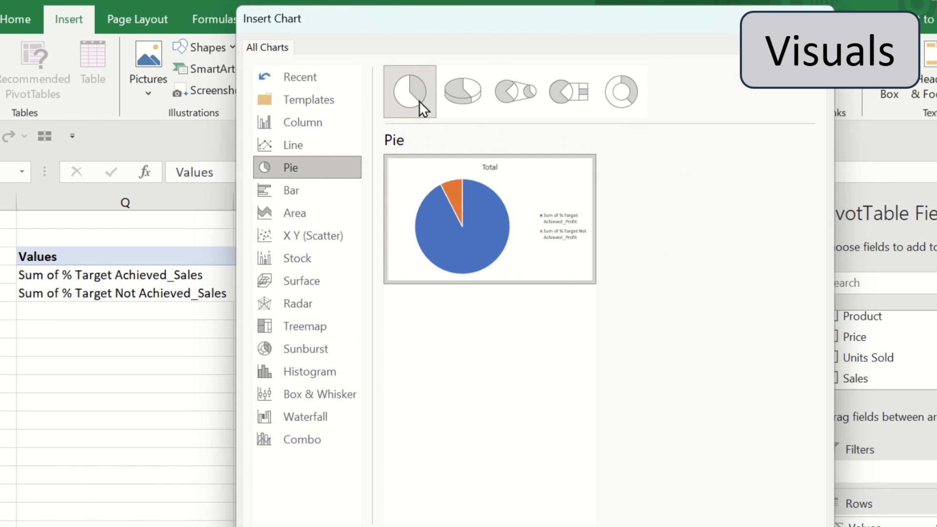
pyautogui.click(626, 103)
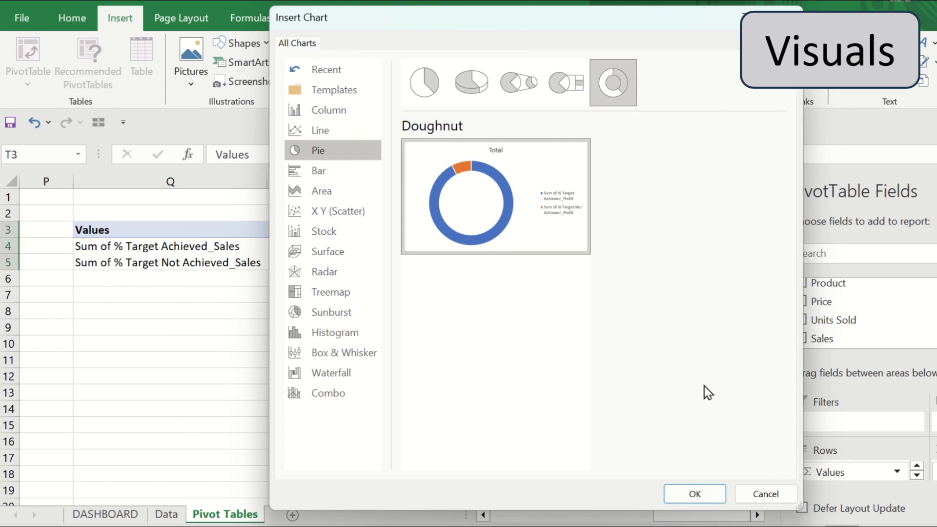
pyautogui.click(717, 497)
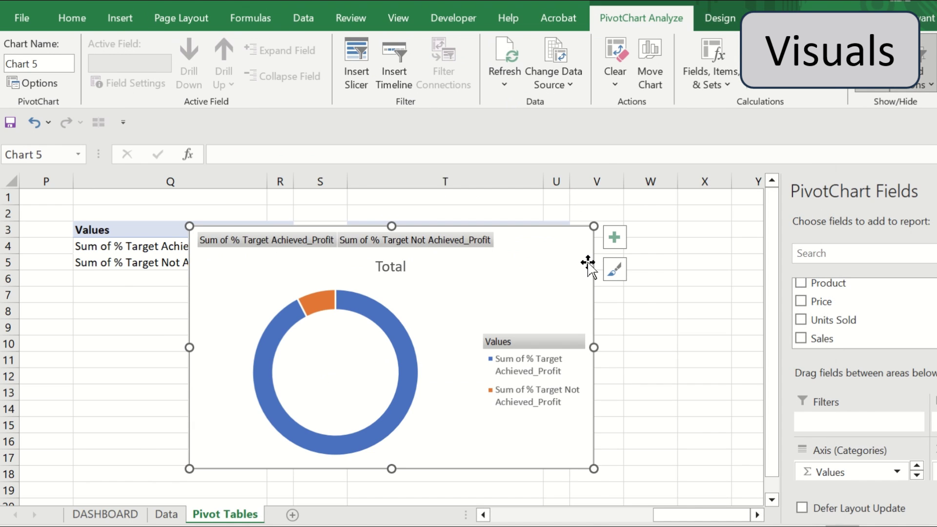
# Cut the Profit doughnut chart, paste it onto the DASHBOARD sheet, and place it smaller beside the total on the Profit card
pyautogui.rightClick(589, 266)
pyautogui.click(646, 122)
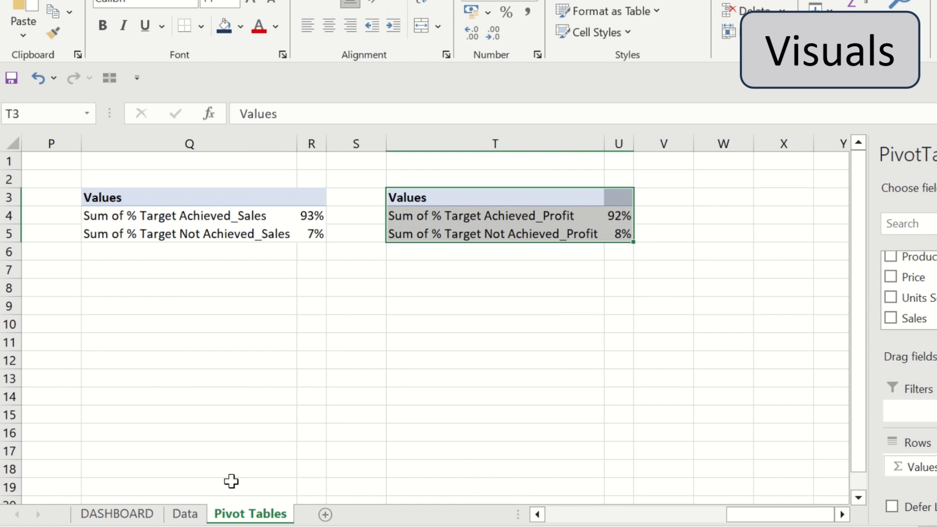
pyautogui.click(155, 515)
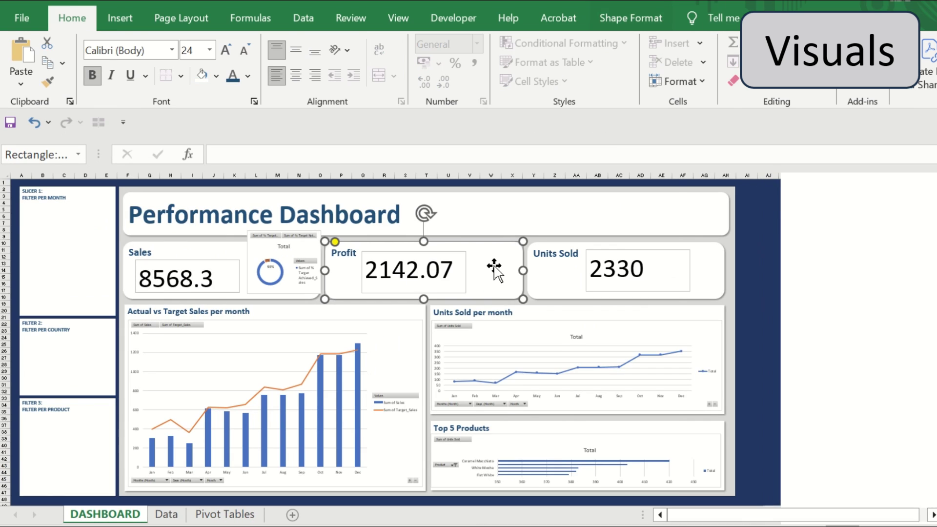
pyautogui.rightClick(493, 265)
pyautogui.click(529, 269)
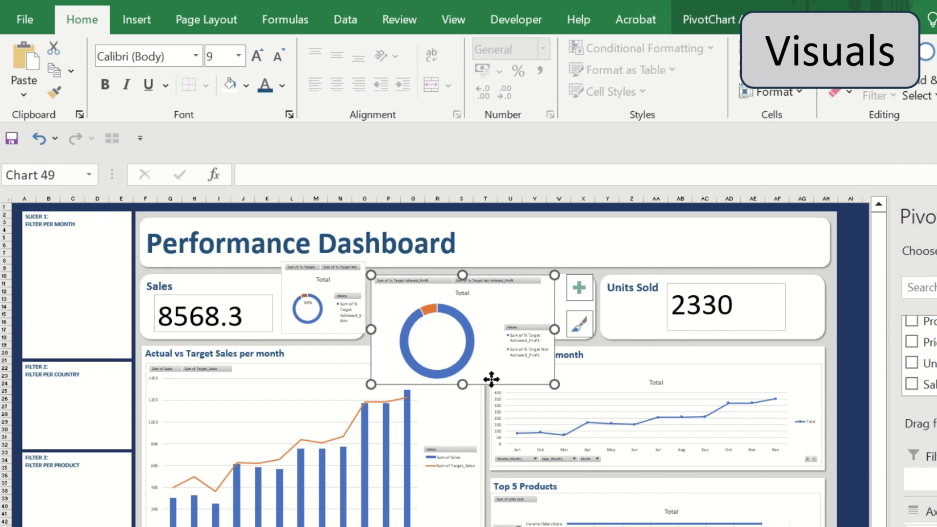
pyautogui.moveTo(430, 334); pyautogui.dragTo(529, 259)
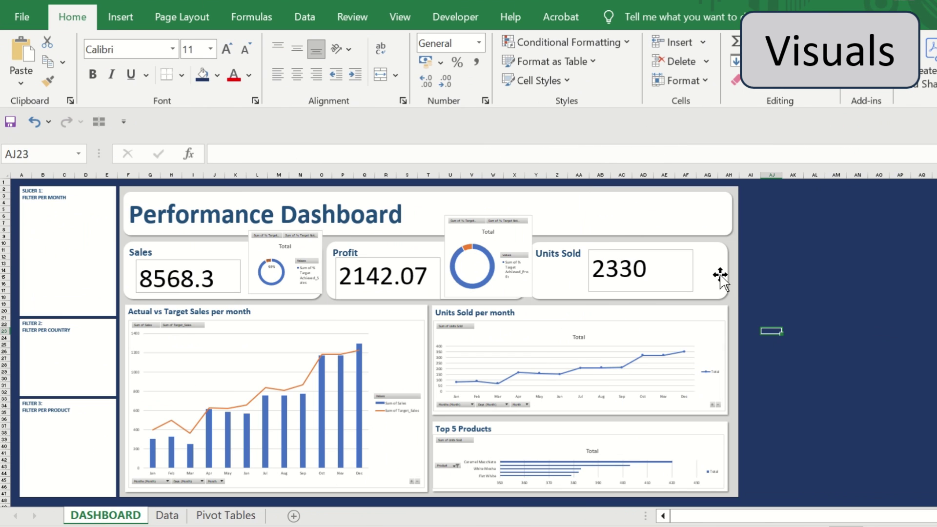
pyautogui.click(704, 309)
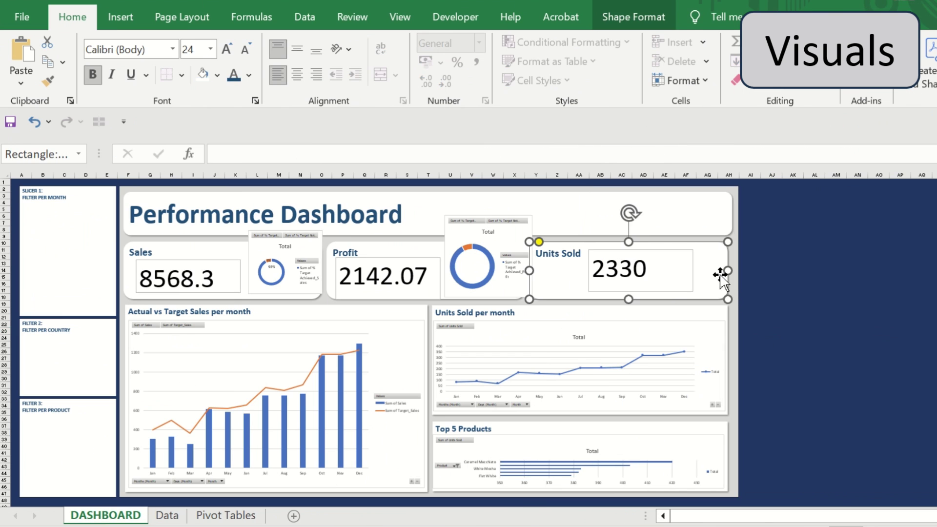
# Copy the Profit target percentage PivotTable in T3:U5 of the Pivot Tables sheet to W3 and hide the field list
pyautogui.click(229, 516)
pyautogui.moveTo(483, 228); pyautogui.dragTo(558, 261)
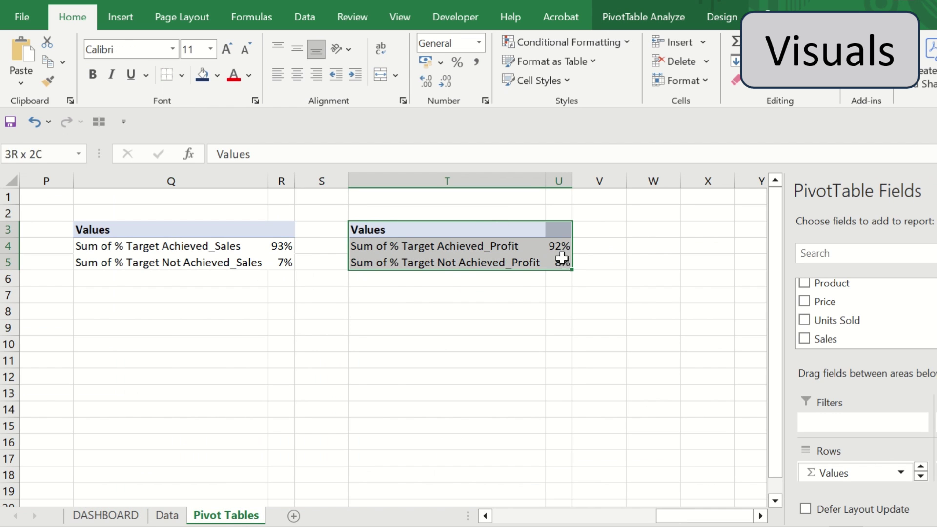
pyautogui.hotkey('ctrl', 'c')
pyautogui.click(673, 231)
pyautogui.hotkey('ctrl', 'v')
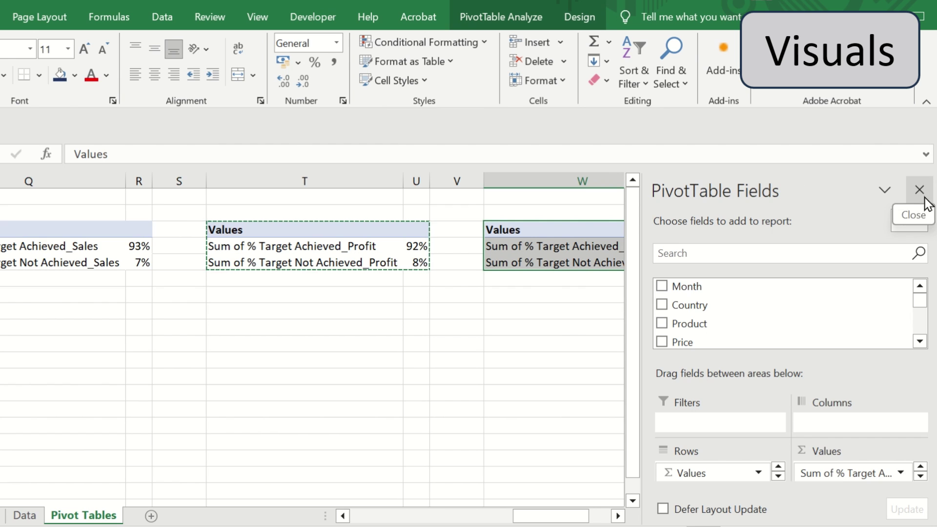
pyautogui.click(919, 190)
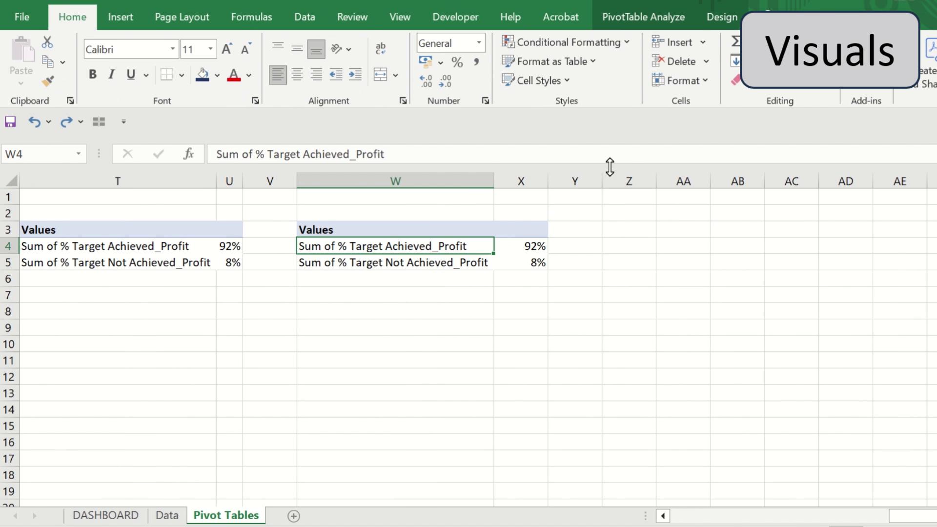
# Add a calculated field named % Target Achieved_Units Sold with the formula = 'Units Sold'/'Target_Units Sold' to the PivotTable at W3
pyautogui.click(654, 20)
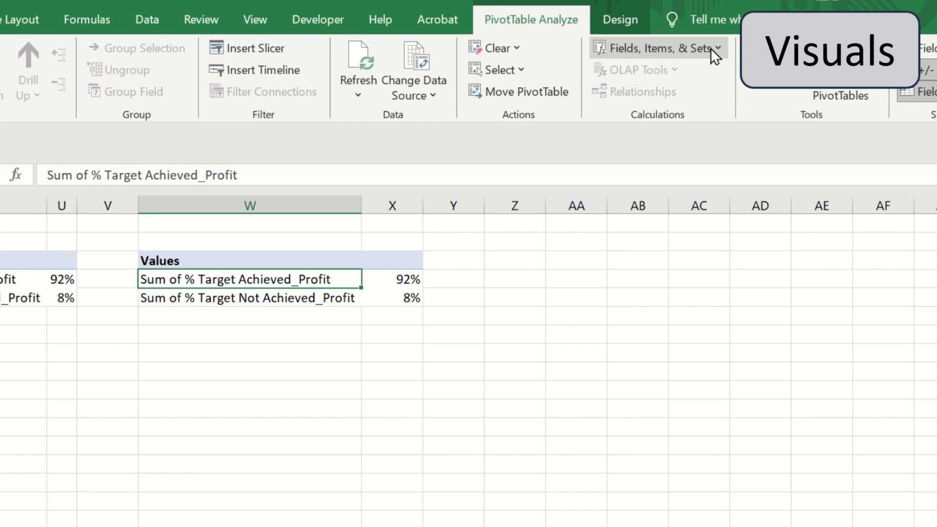
pyautogui.click(713, 48)
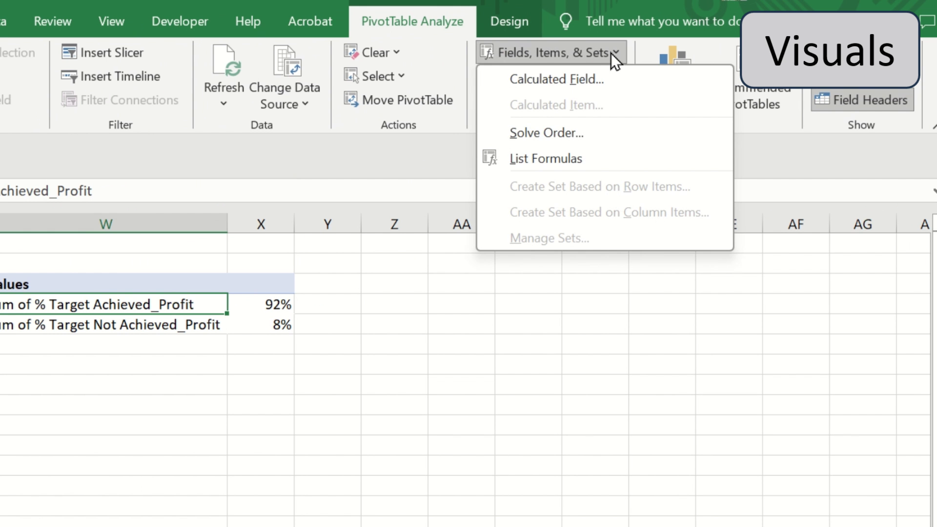
pyautogui.click(603, 78)
pyautogui.write('% Target')
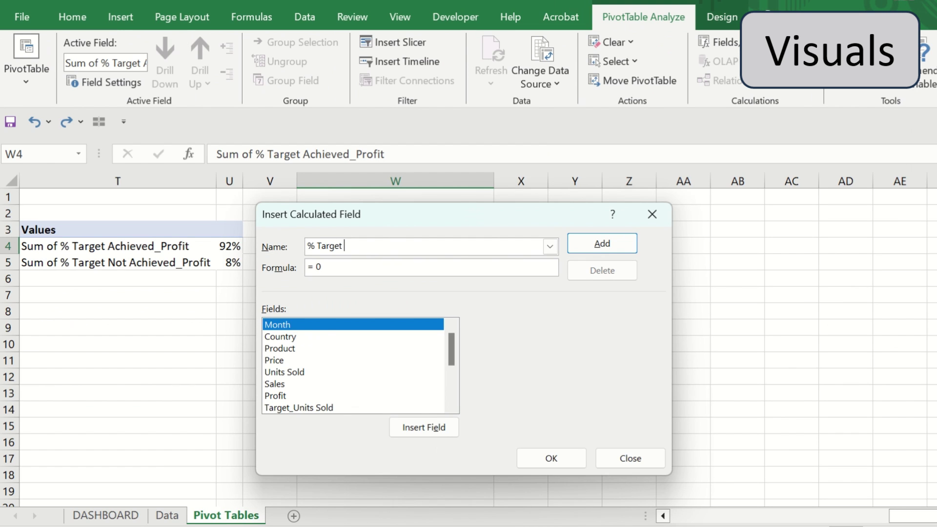
pyautogui.write(' Achieved_Units Sold')
pyautogui.click(373, 275)
pyautogui.press('BackSpace')
pyautogui.press('BackSpace')
pyautogui.doubleClick(295, 372)
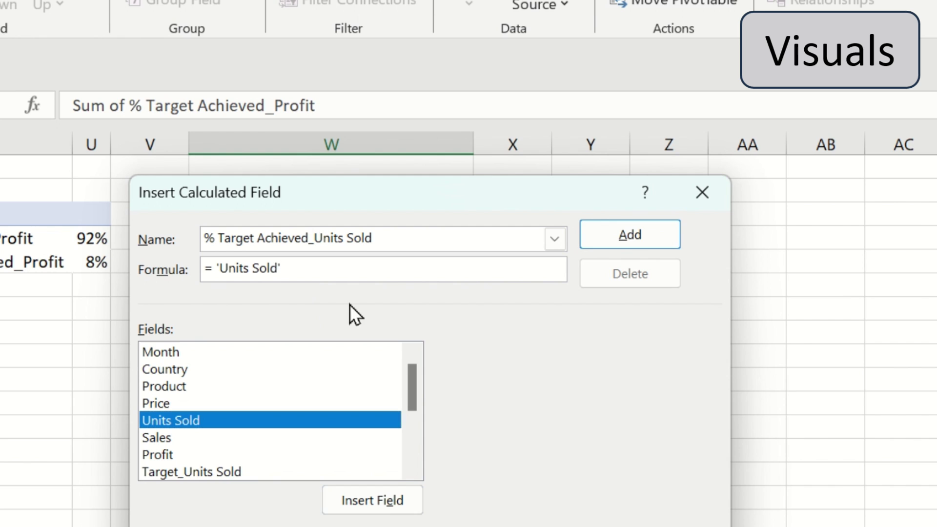
pyautogui.write('/')
pyautogui.click(192, 471)
pyautogui.click(373, 500)
pyautogui.click(568, 458)
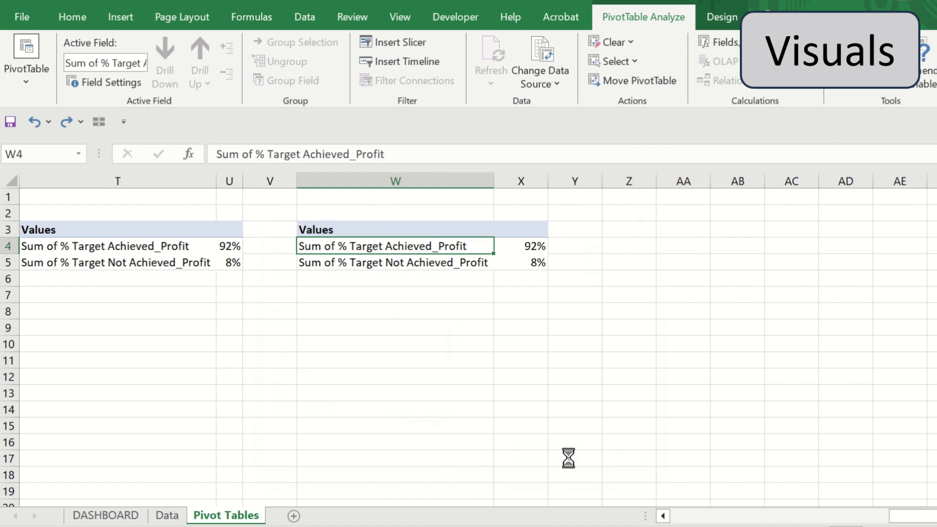
# Remove the achieved and not-achieved Profit percentage fields from the values of the PivotTable at W3
pyautogui.rightClick(464, 248)
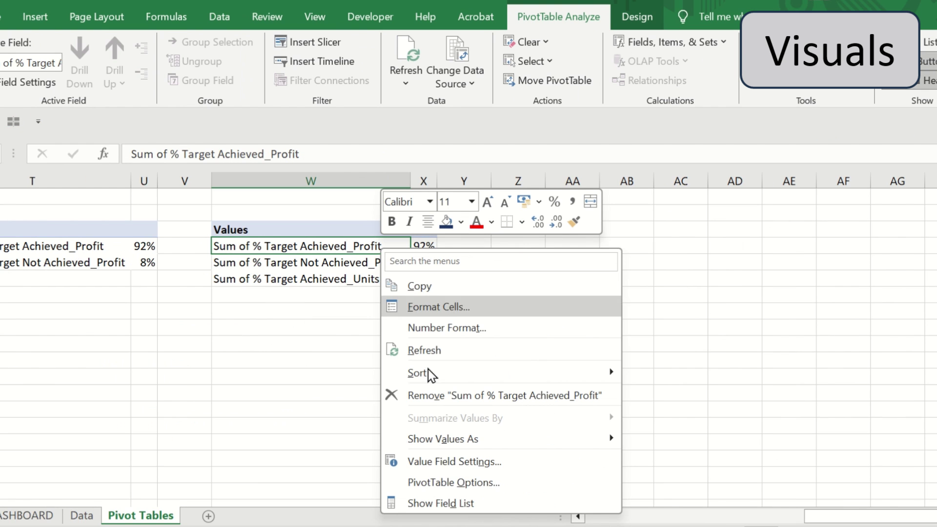
pyautogui.click(472, 502)
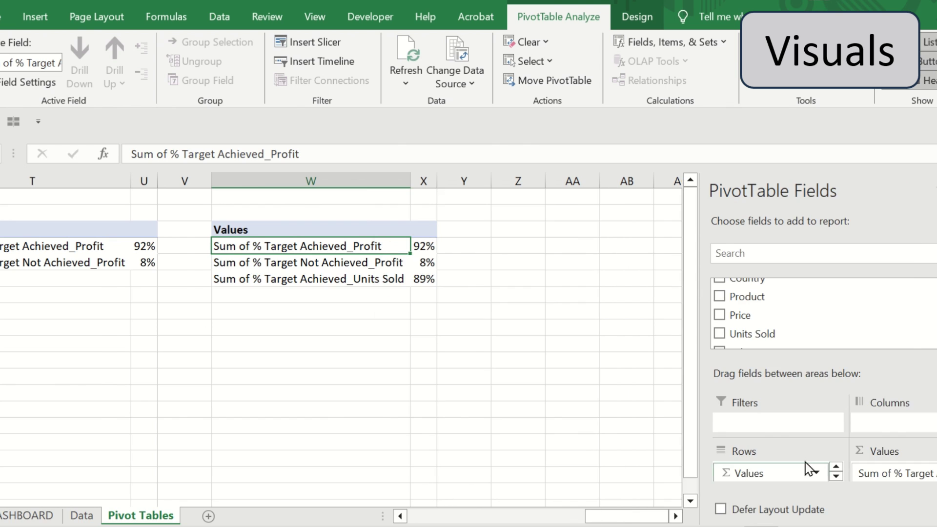
pyautogui.moveTo(893, 474); pyautogui.dragTo(926, 324)
pyautogui.moveTo(934, 473); pyautogui.dragTo(914, 322)
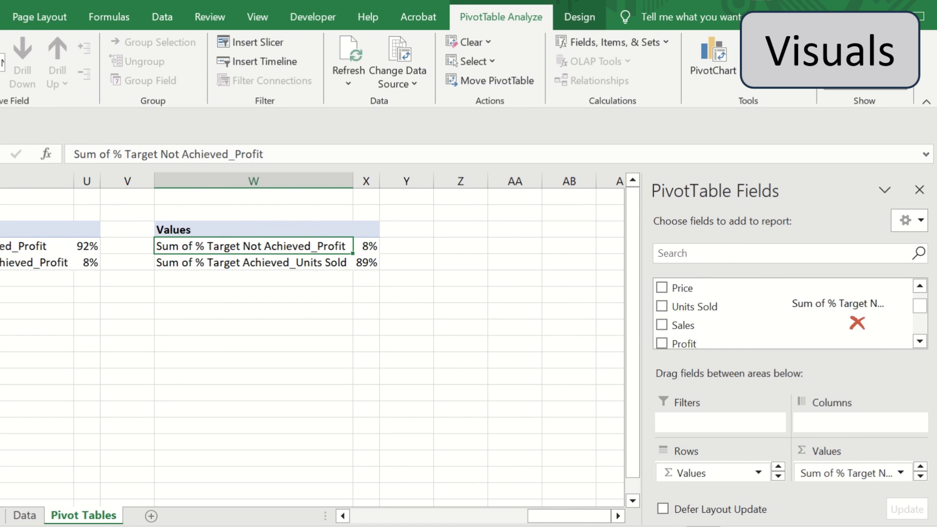
pyautogui.moveTo(857, 322); pyautogui.dragTo(836, 303)
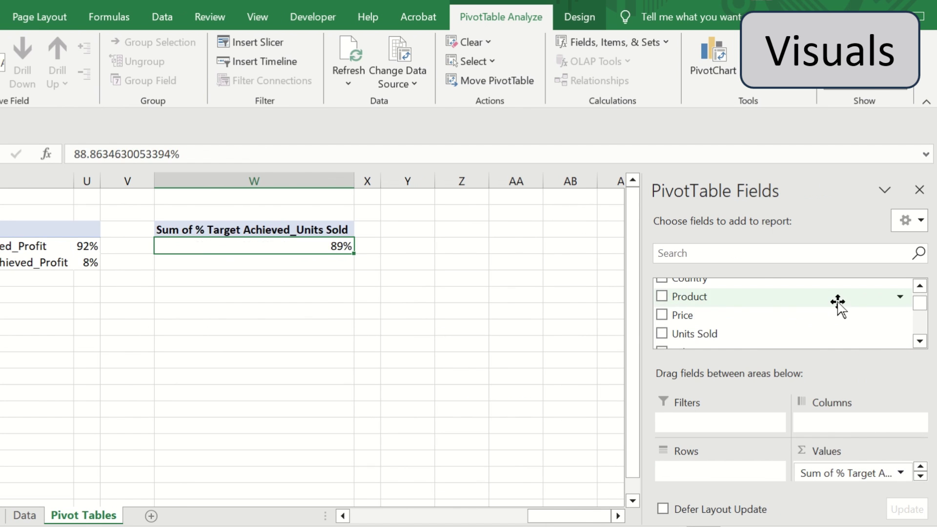
# Add a calculated field named % Target Not Achieved_Units Sold with the formula =1- '% Target Achieved_Units Sold'
pyautogui.click(649, 43)
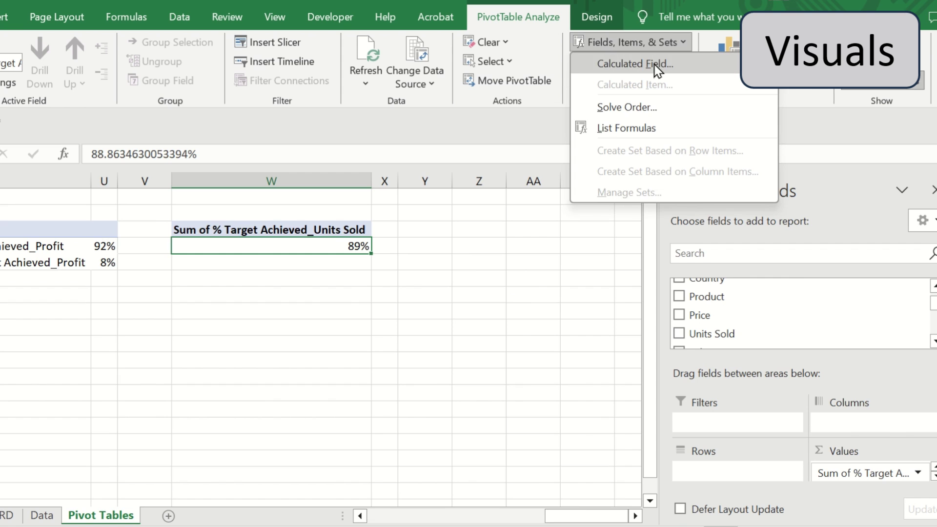
pyautogui.click(630, 63)
pyautogui.write('% Target Not Achiev')
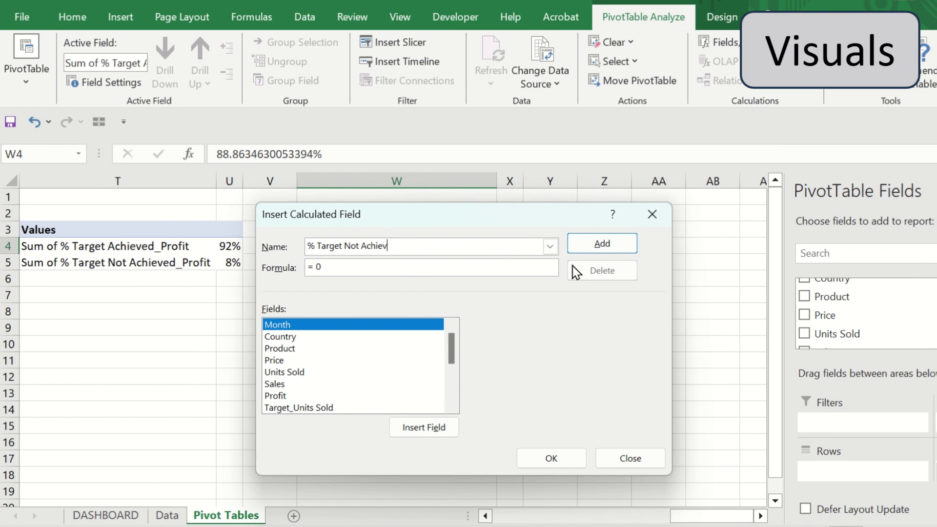
pyautogui.write('ed_Units S')
pyautogui.write('old')
pyautogui.click(450, 268)
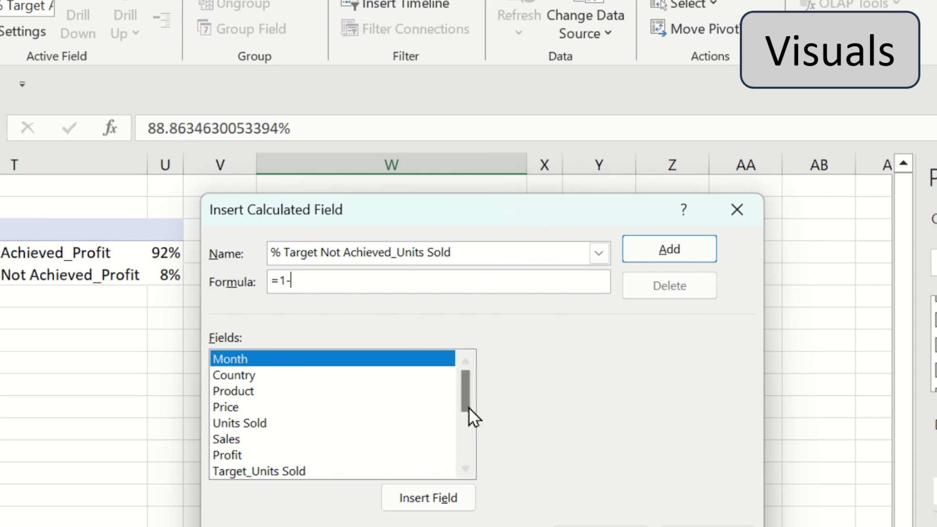
pyautogui.scroll(-3, 432, 400)
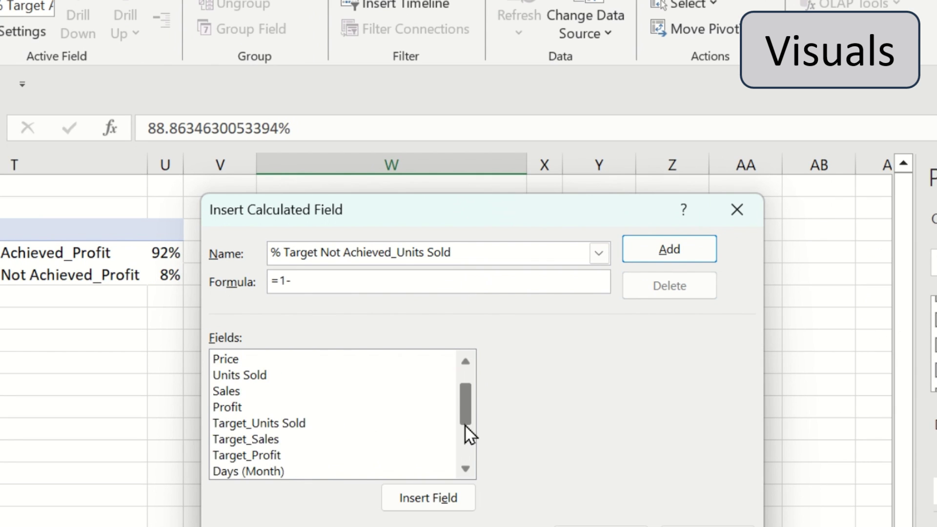
pyautogui.doubleClick(332, 470)
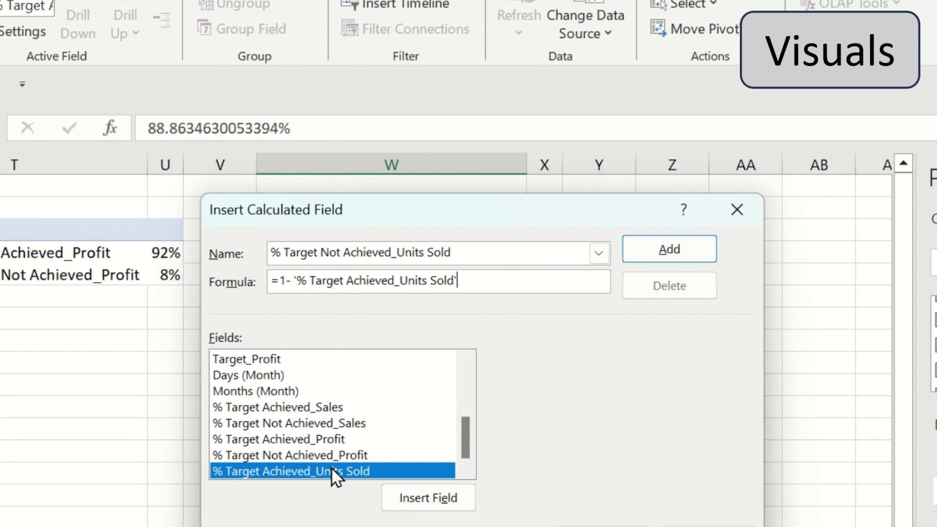
pyautogui.click(551, 458)
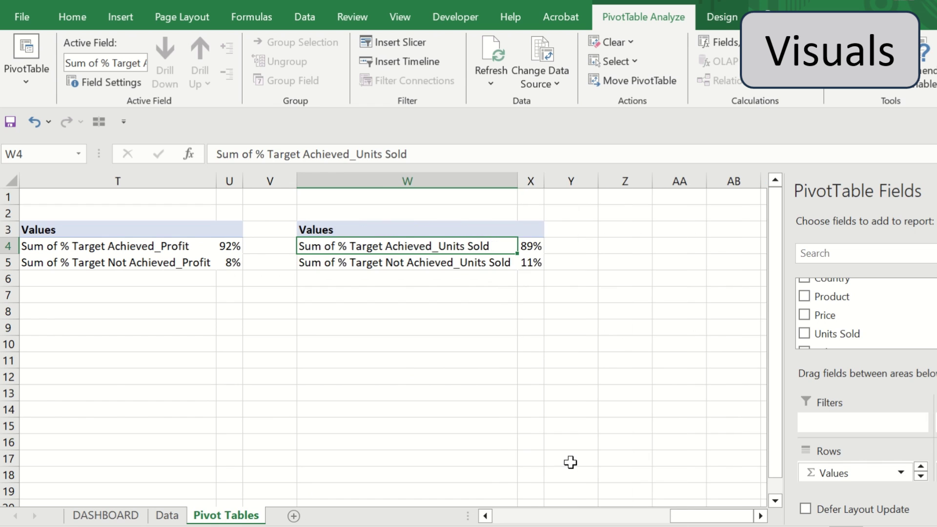
# Insert a doughnut PivotChart from the Units Sold target percentage PivotTable in W3:X5 of the Pivot Tables sheet
pyautogui.moveTo(510, 230); pyautogui.dragTo(531, 261)
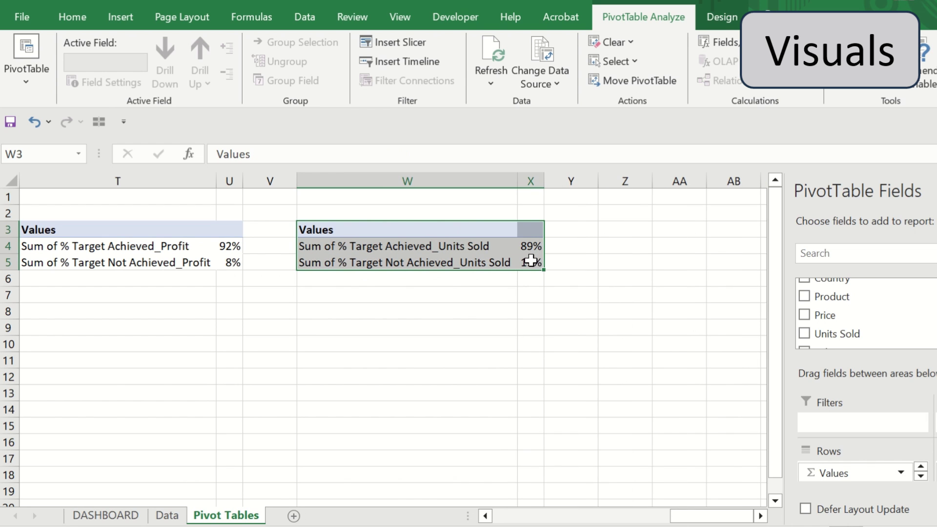
pyautogui.click(112, 25)
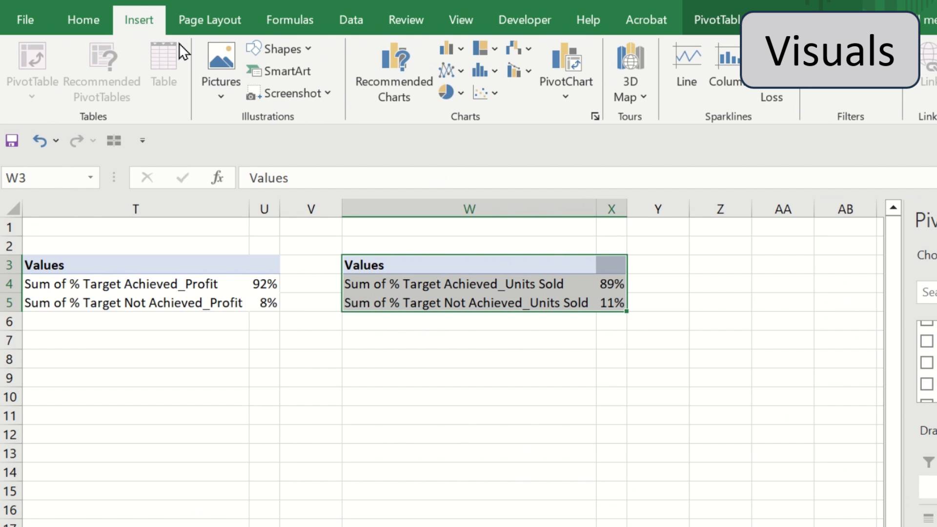
pyautogui.click(595, 116)
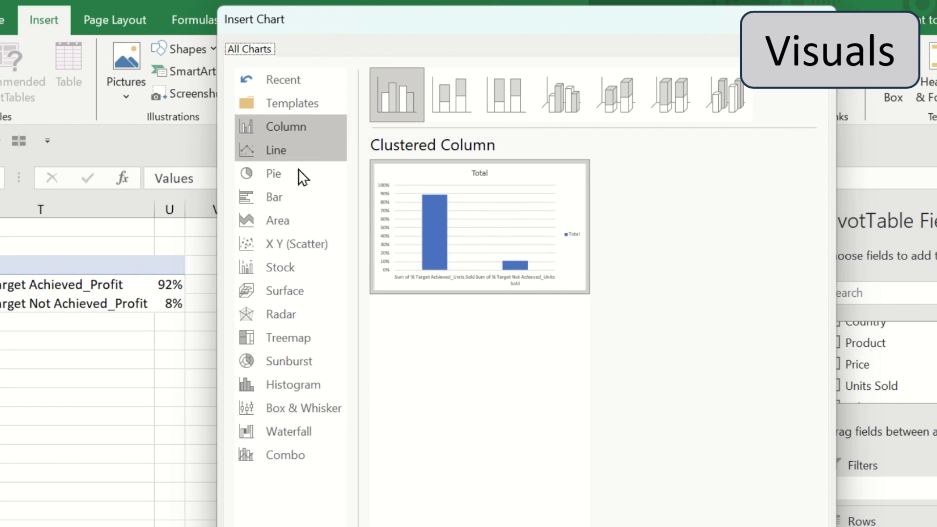
pyautogui.click(391, 174)
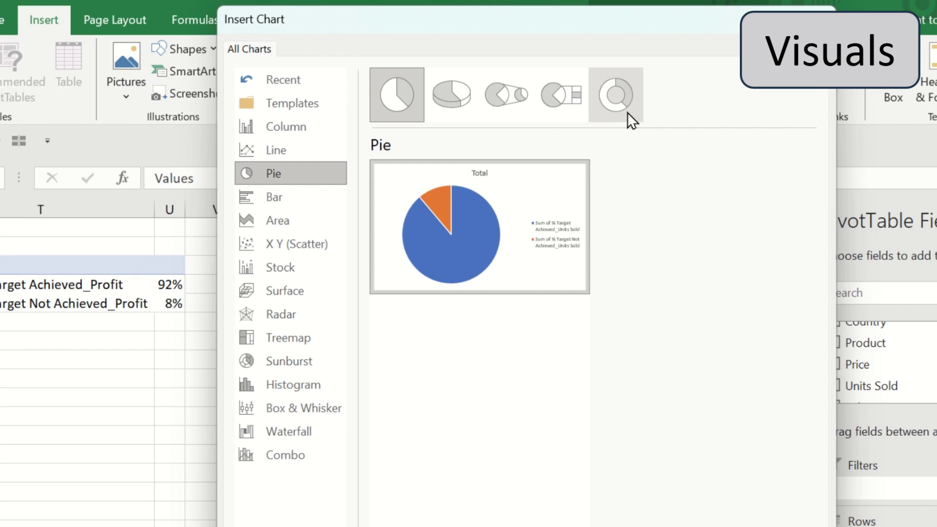
pyautogui.click(627, 113)
pyautogui.click(713, 496)
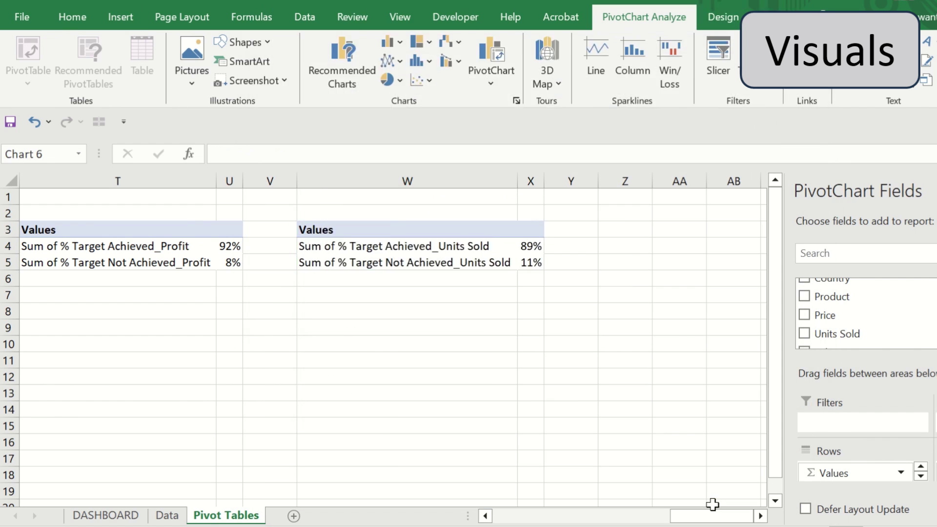
# Cut the Units Sold doughnut chart, paste it into the DASHBOARD sheet and place it at the right end of the Units Sold card
pyautogui.rightClick(595, 283)
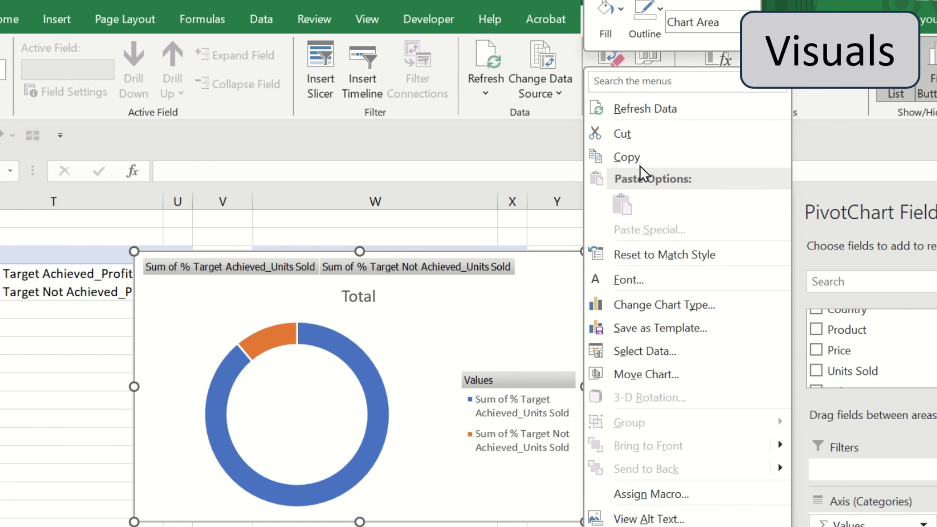
pyautogui.click(645, 125)
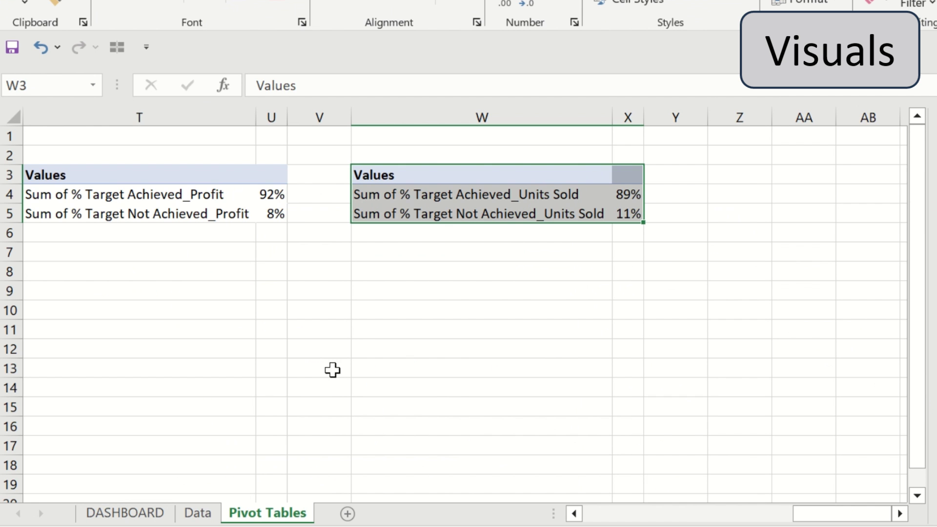
pyautogui.click(145, 514)
pyautogui.rightClick(722, 267)
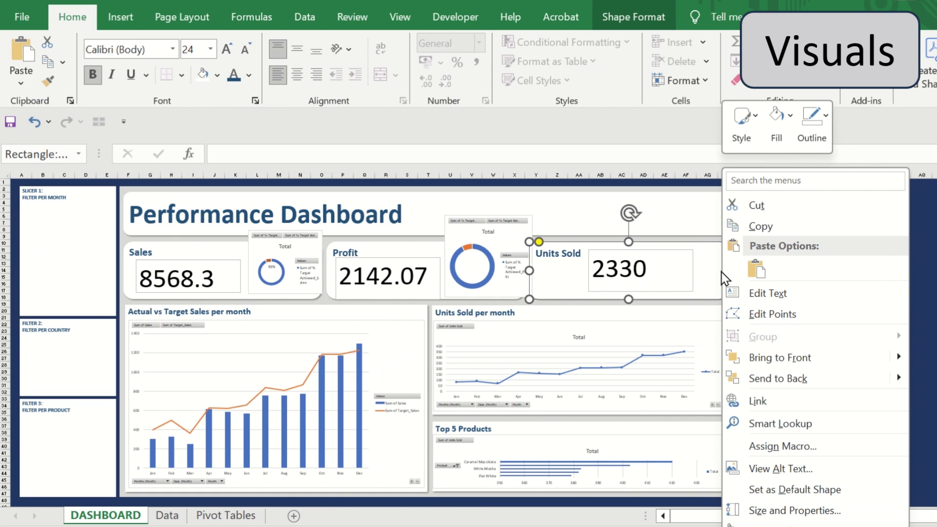
pyautogui.click(757, 270)
pyautogui.moveTo(606, 278); pyautogui.dragTo(671, 237)
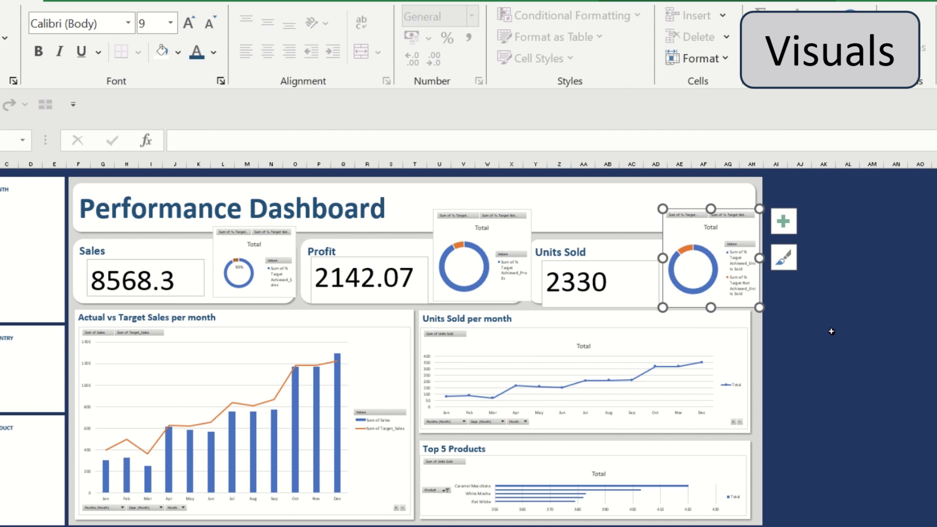
pyautogui.click(831, 331)
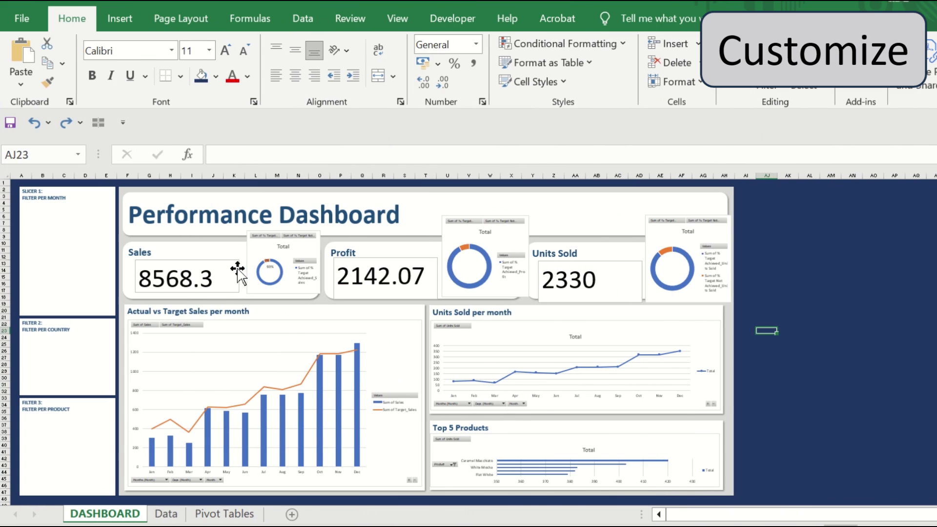
# Make the Sales total text box bold, dark blue and vertically middle-aligned
pyautogui.click(239, 271)
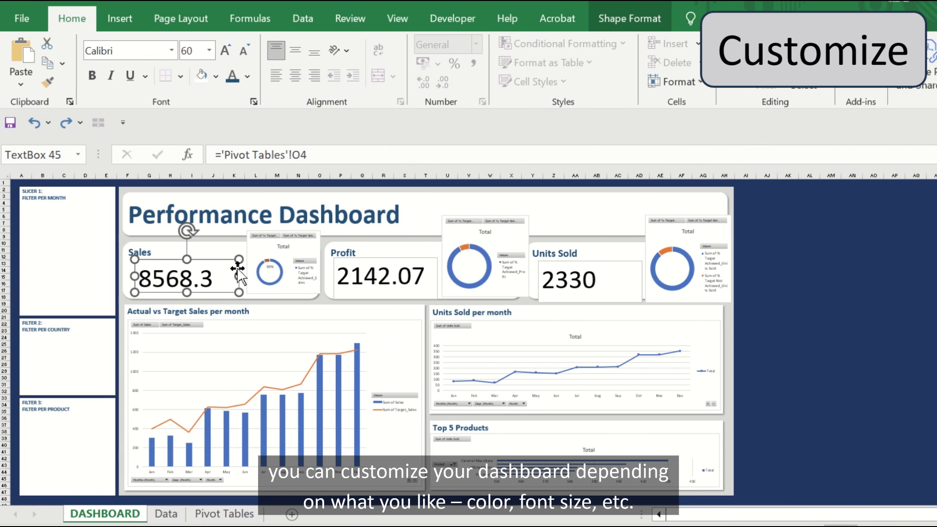
pyautogui.click(248, 77)
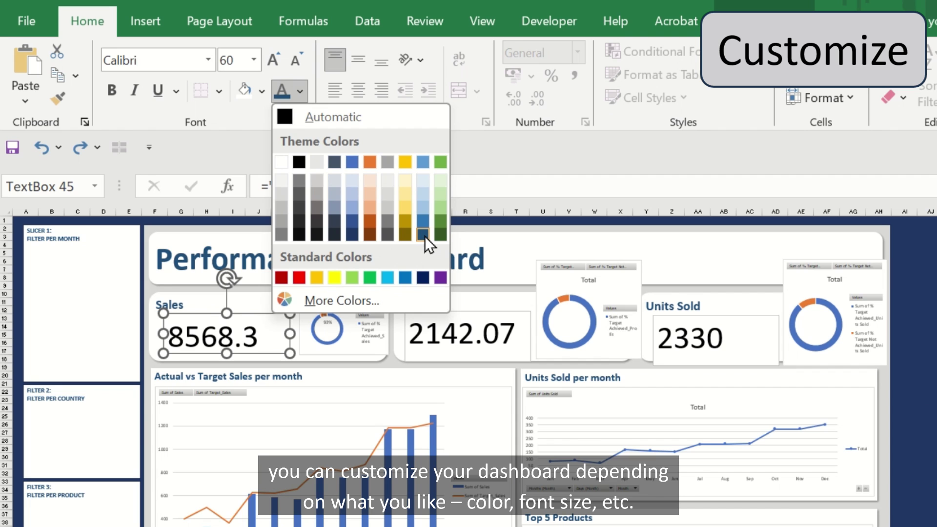
pyautogui.click(425, 236)
pyautogui.click(109, 91)
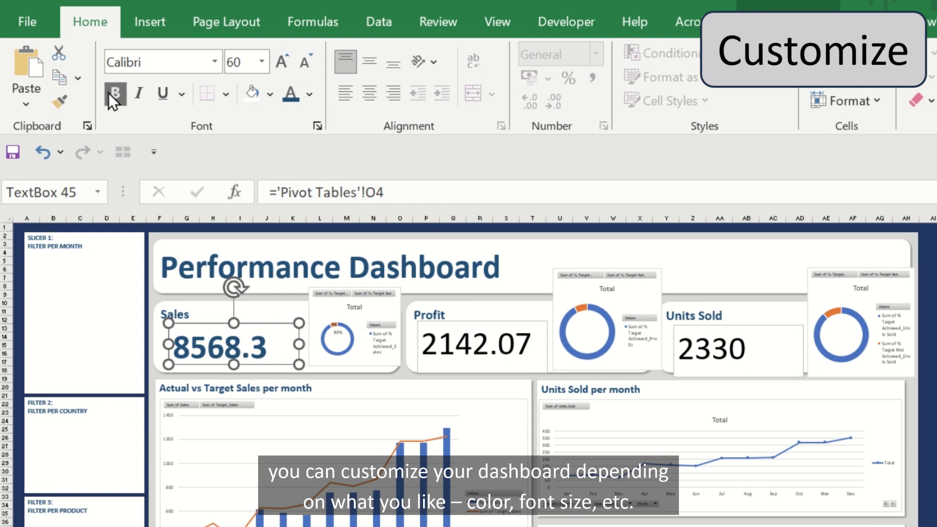
pyautogui.click(364, 68)
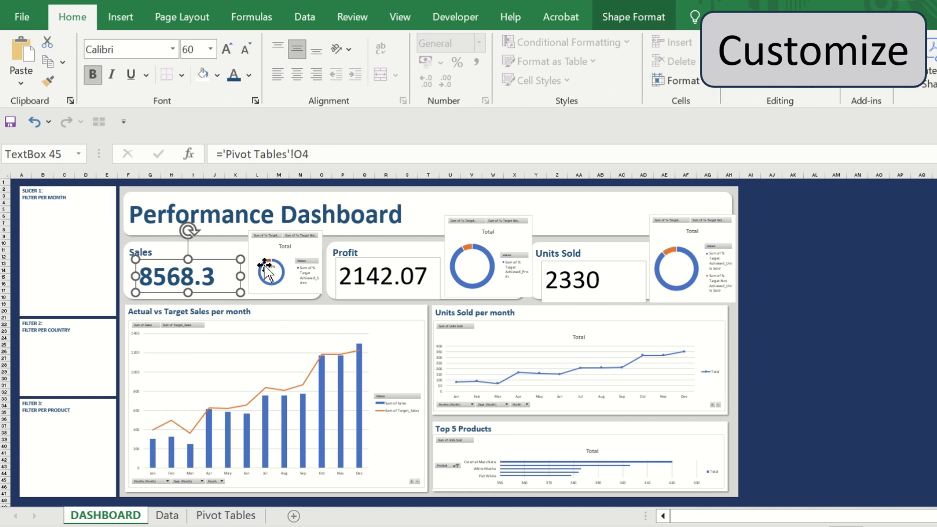
# Set the Sales total text box to No Fill and No Outline
pyautogui.click(649, 20)
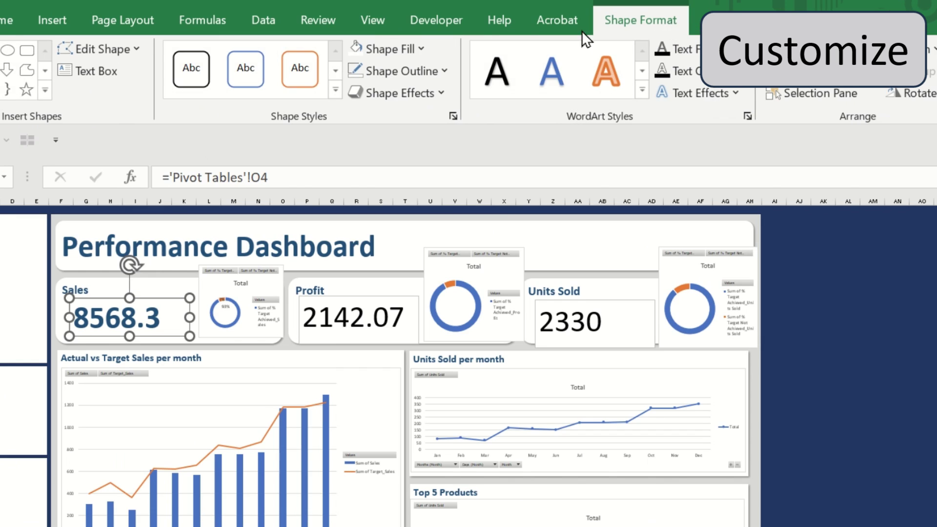
pyautogui.click(432, 47)
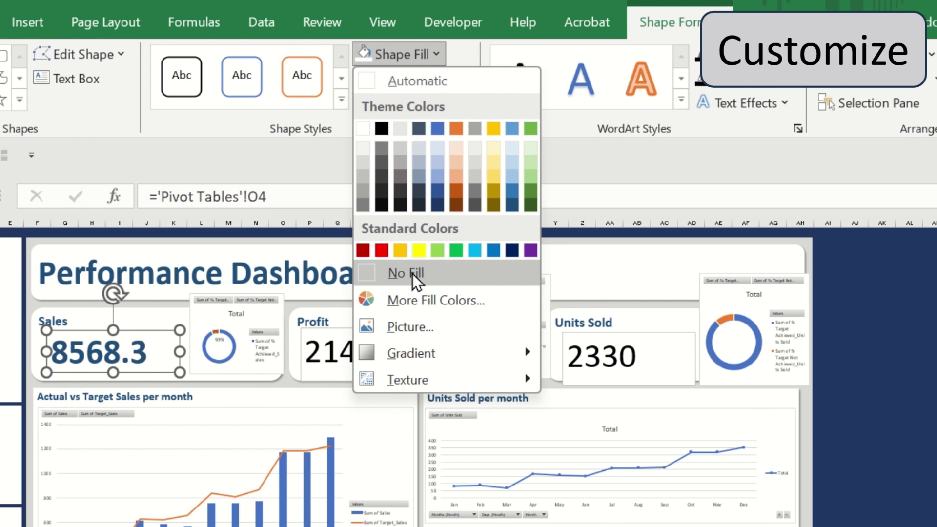
pyautogui.click(412, 274)
pyautogui.click(468, 82)
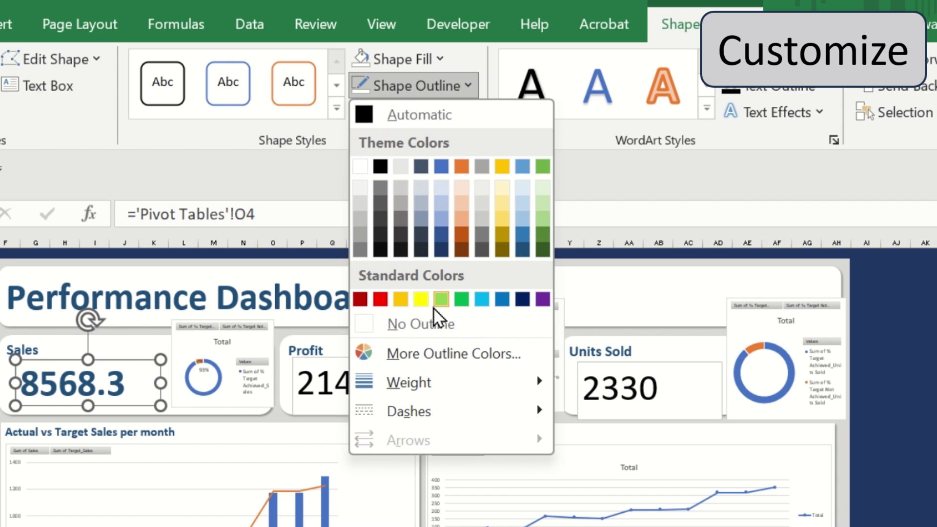
pyautogui.click(433, 321)
pyautogui.click(791, 341)
# Hide all field buttons on the doughnut chart in the Sales card
pyautogui.click(328, 244)
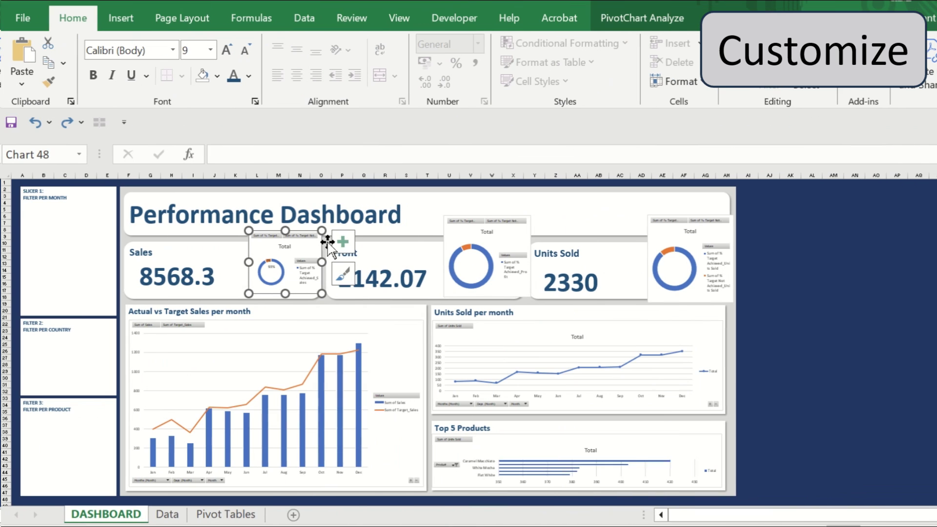
pyautogui.click(657, 18)
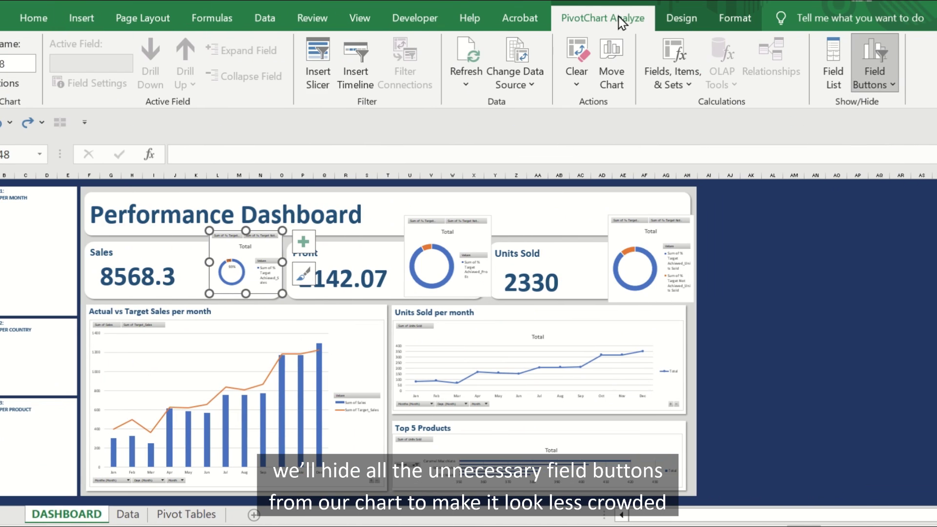
pyautogui.click(893, 85)
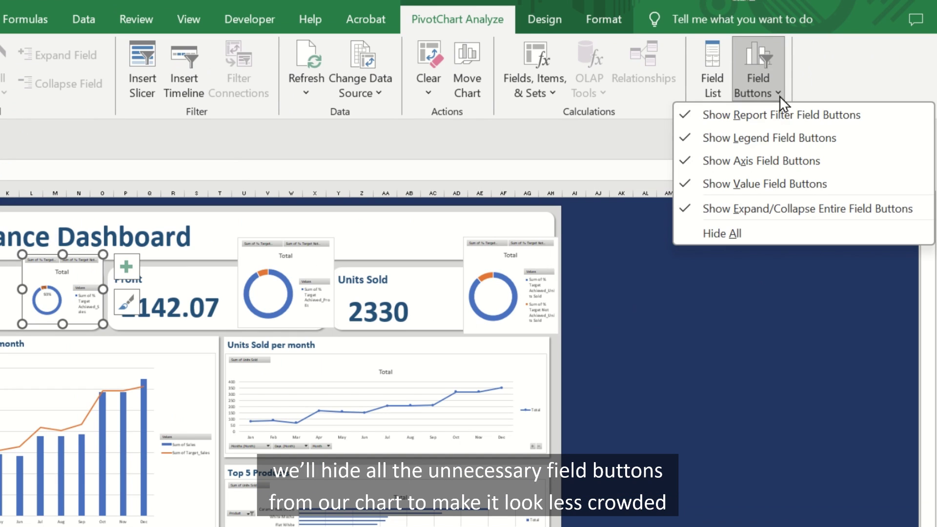
pyautogui.click(747, 238)
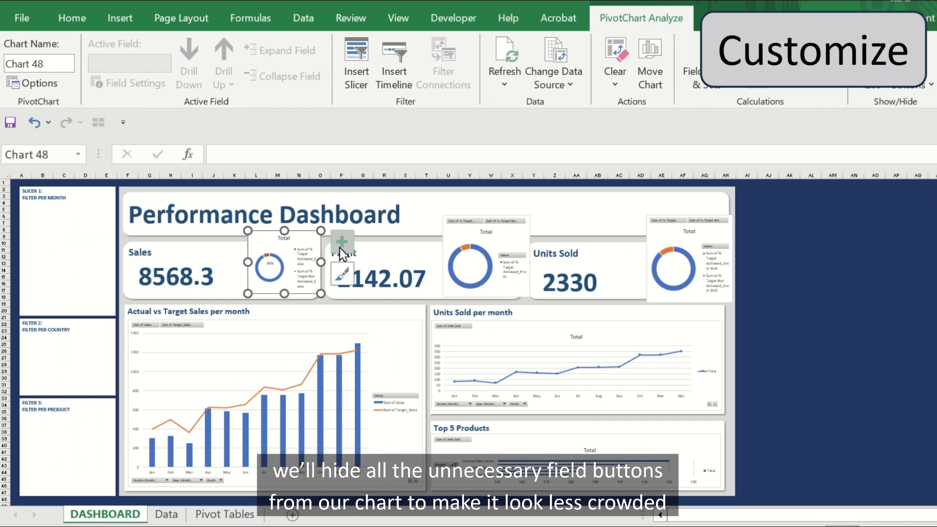
# Remove the chart title and legend from the Sales doughnut chart and move the chart slightly down into its card
pyautogui.click(477, 129)
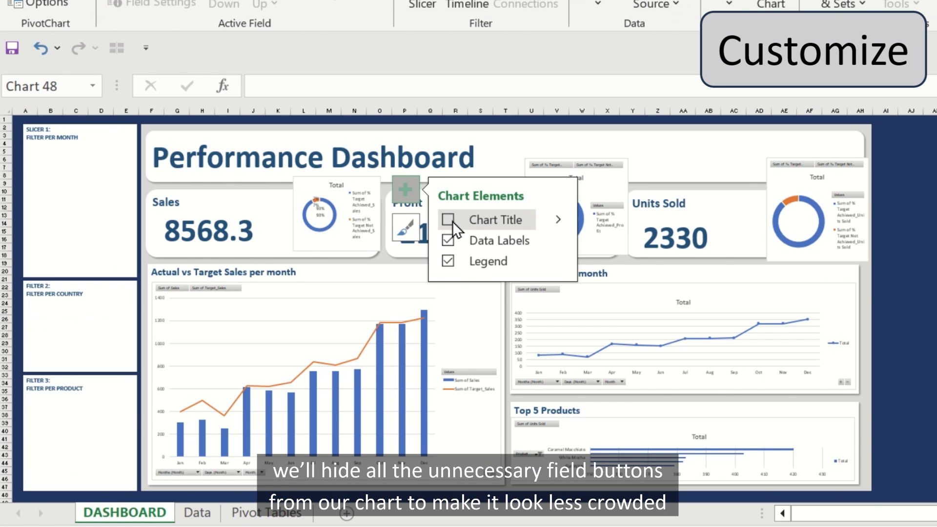
pyautogui.click(378, 267)
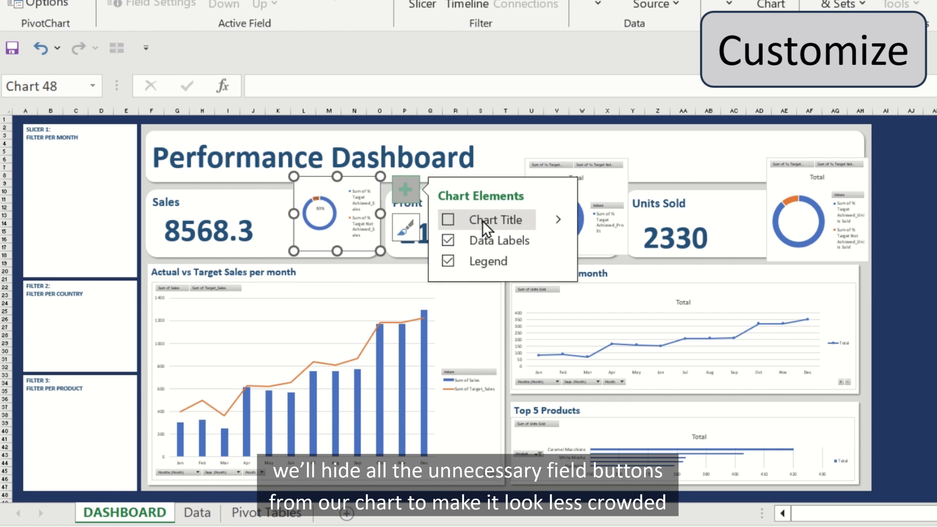
pyautogui.click(447, 261)
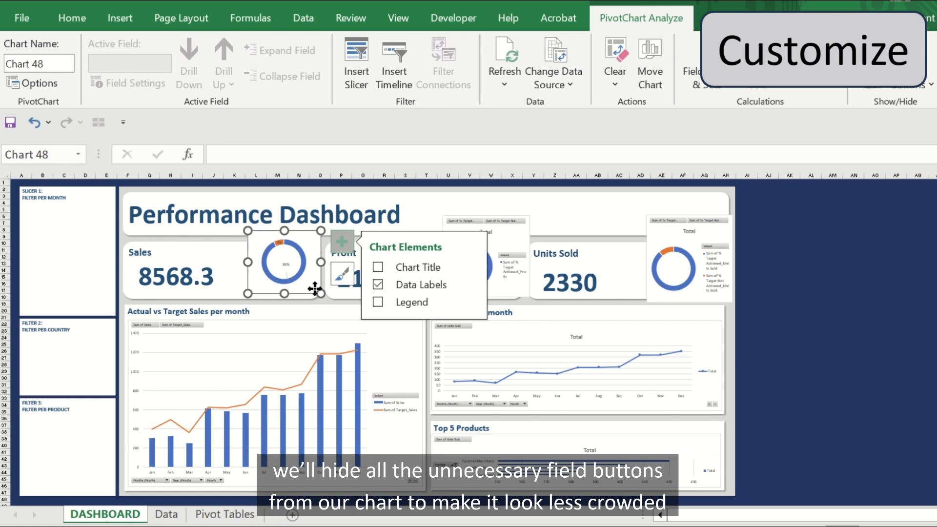
pyautogui.click(370, 243)
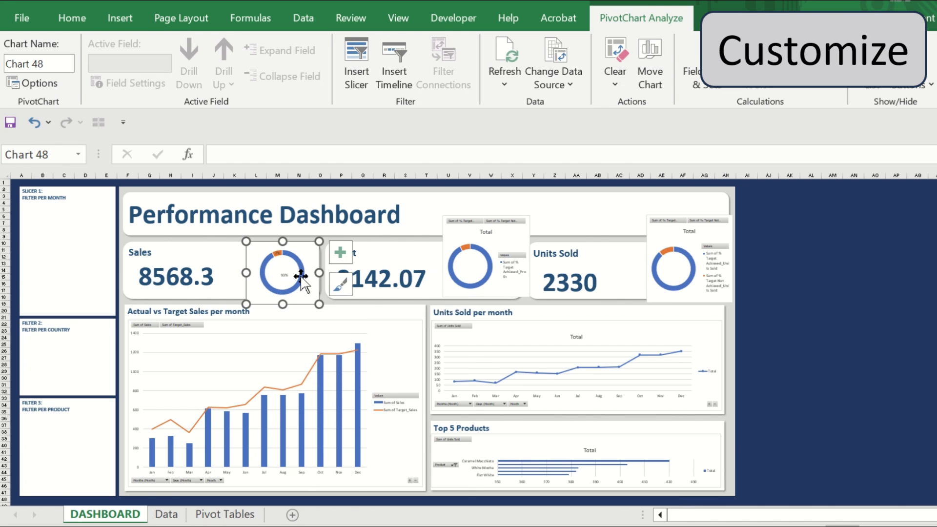
# Set the doughnut hole size of the Sales chart's data series to 60%
pyautogui.rightClick(300, 277)
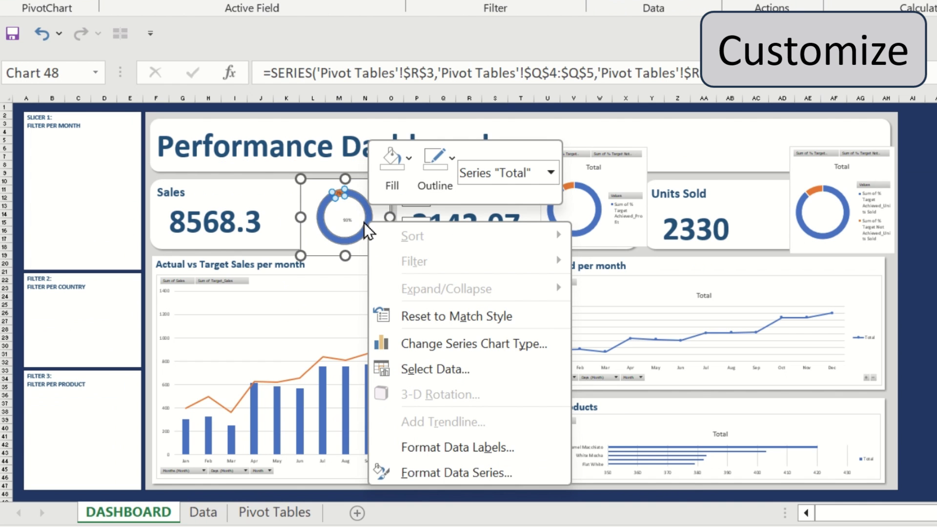
pyautogui.click(446, 473)
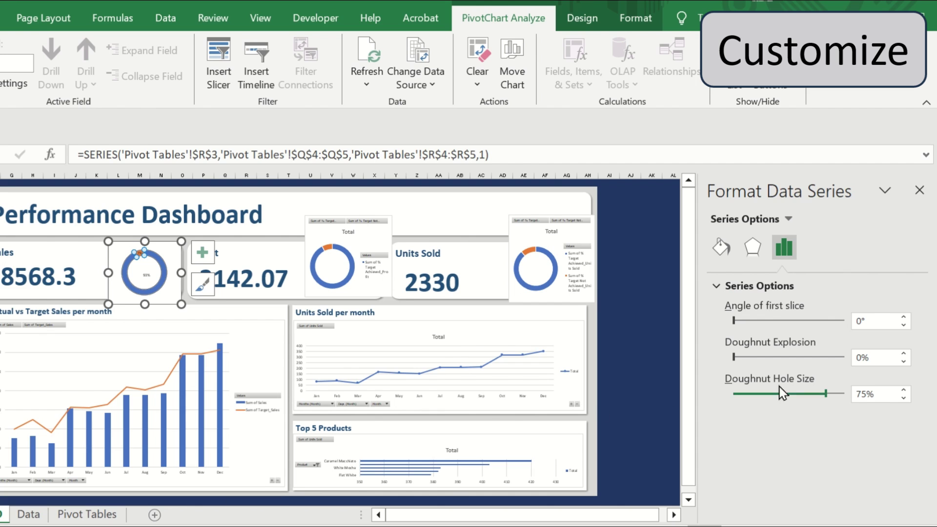
pyautogui.doubleClick(873, 394)
pyautogui.write('60')
pyautogui.press('Return')
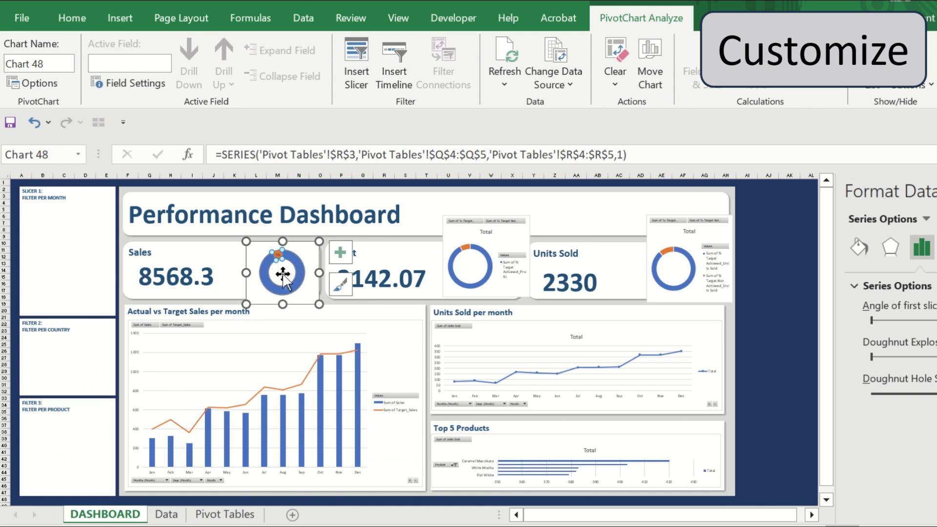
# Increase the font size of the percentage label in the centre of the Sales doughnut to 20
pyautogui.click(282, 273)
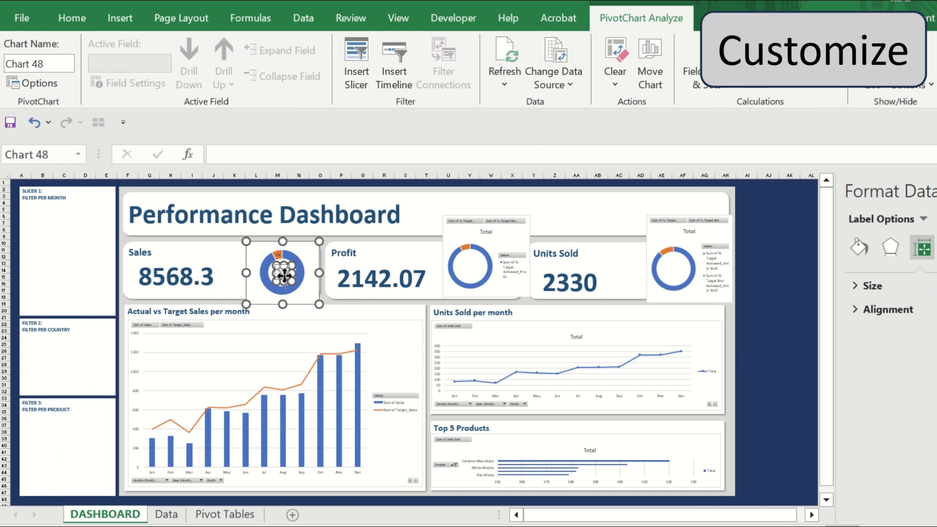
pyautogui.click(84, 24)
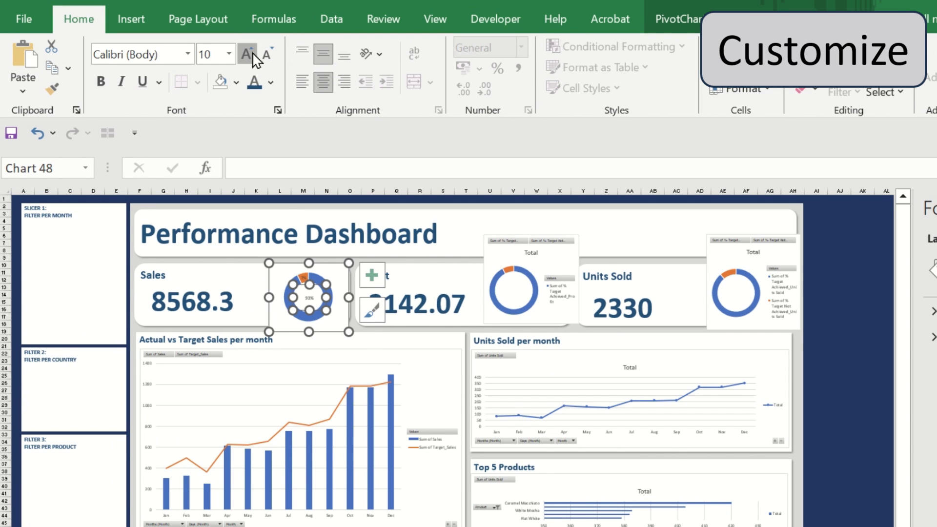
pyautogui.click(252, 55)
pyautogui.click(251, 55)
pyautogui.click(251, 55)
pyautogui.click(252, 55)
pyautogui.click(252, 56)
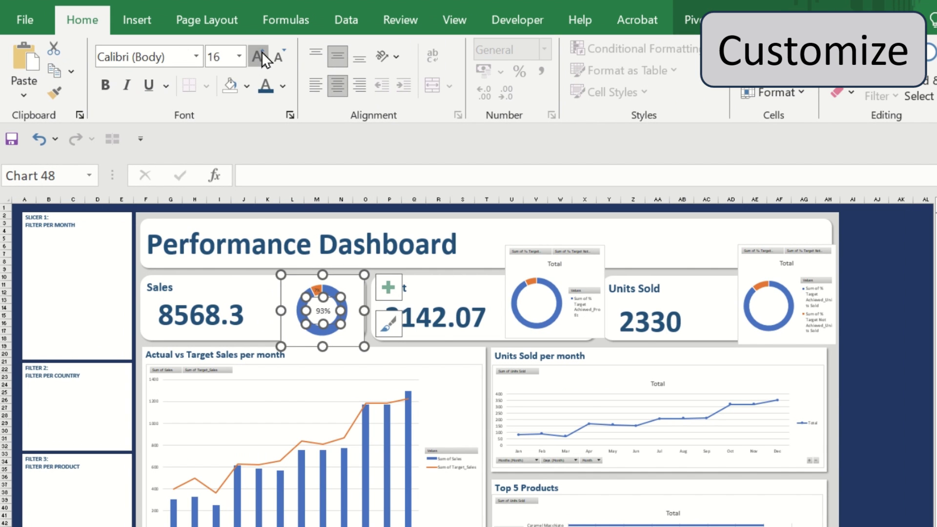
pyautogui.click(261, 53)
pyautogui.click(261, 53)
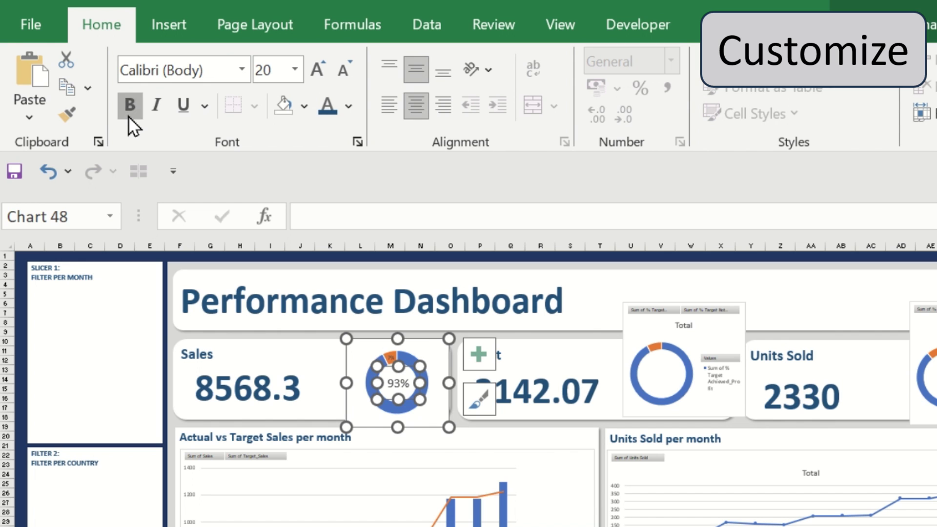
# Make the Sales doughnut's centre percentage label bold and dark blue
pyautogui.click(348, 106)
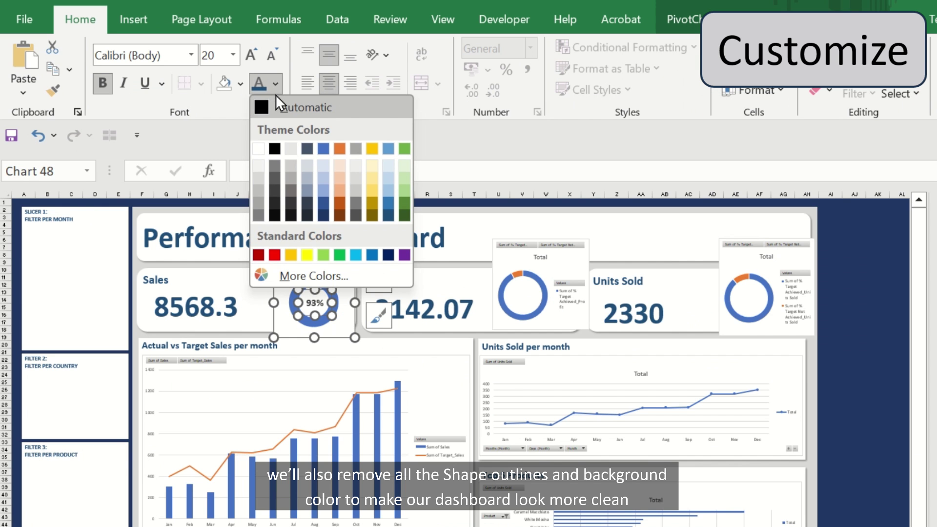
pyautogui.click(388, 215)
pyautogui.click(831, 353)
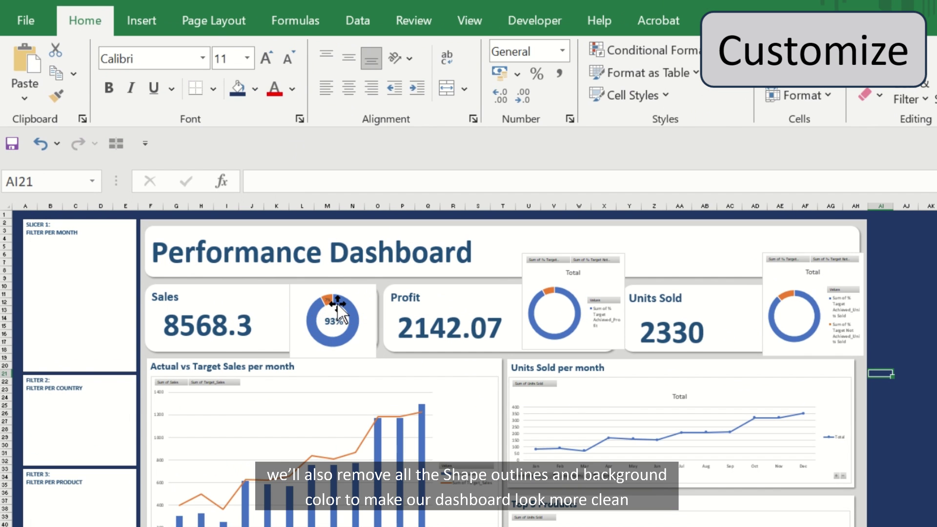
# Remove the shape fill and the shape outline from the Sales doughnut chart
pyautogui.click(308, 282)
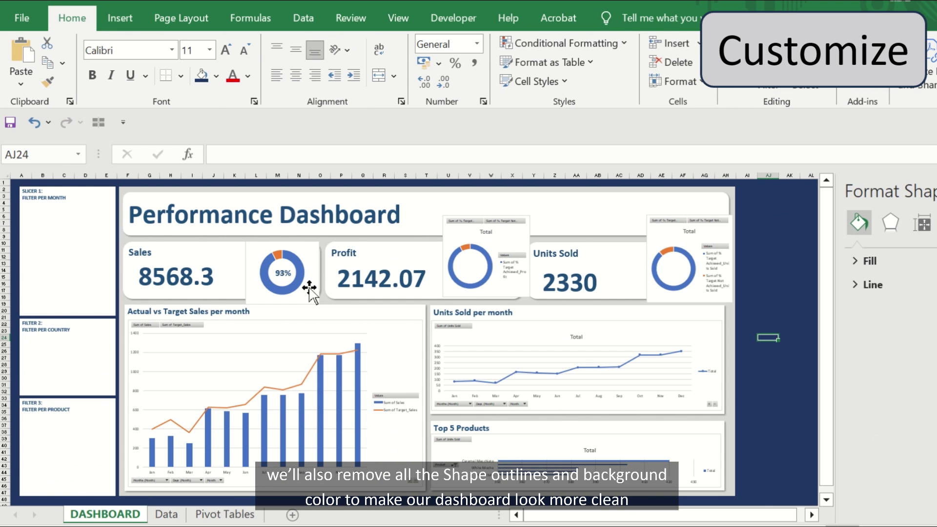
pyautogui.click(308, 287)
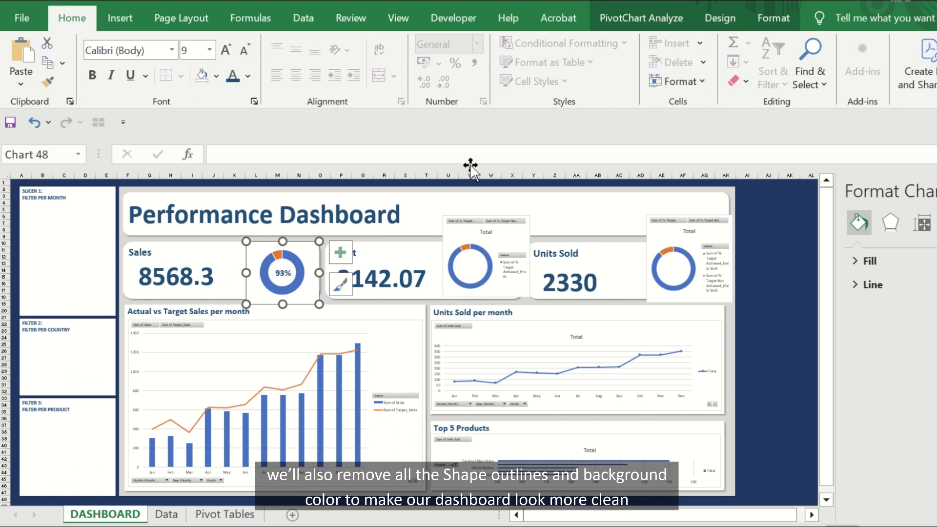
pyautogui.click(781, 20)
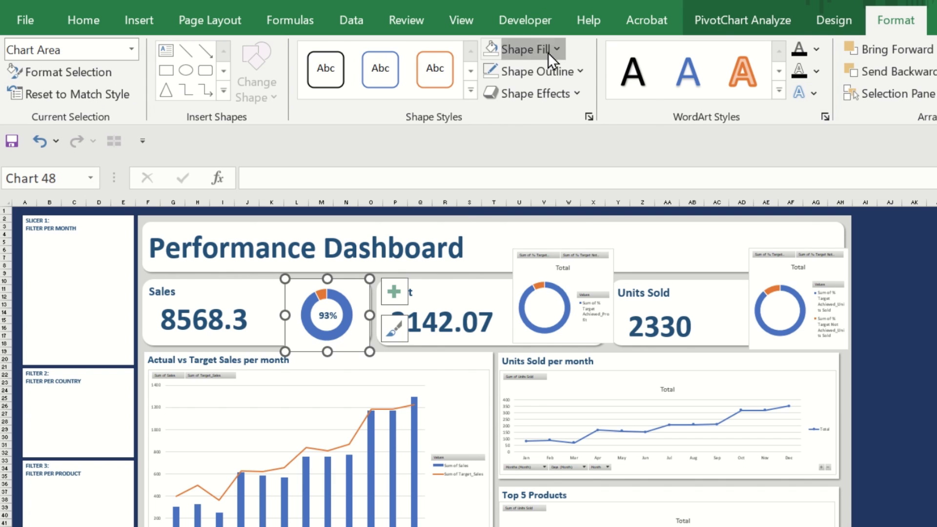
pyautogui.click(474, 45)
pyautogui.click(545, 246)
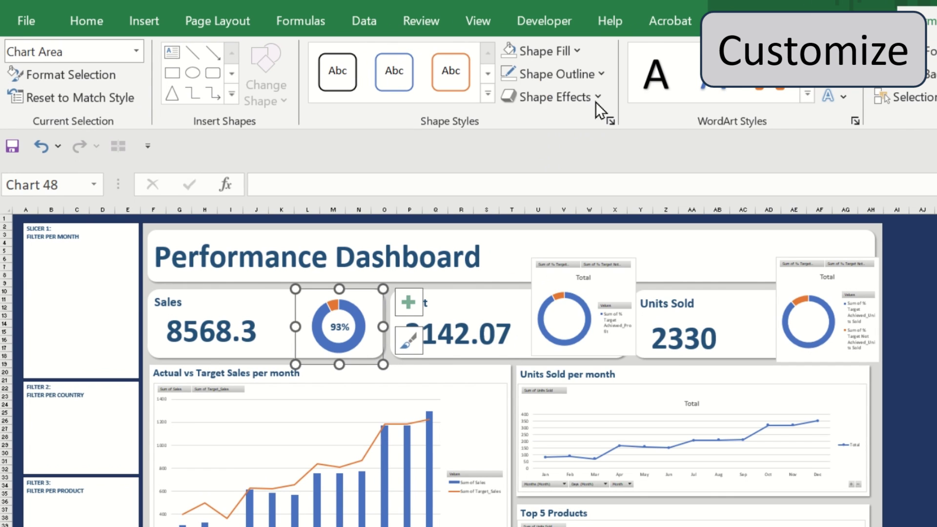
pyautogui.click(576, 71)
pyautogui.click(582, 278)
pyautogui.click(923, 388)
# Fill the Sales doughnut's target-achieved slice with dark blue and its remaining slice with light blue
pyautogui.click(299, 282)
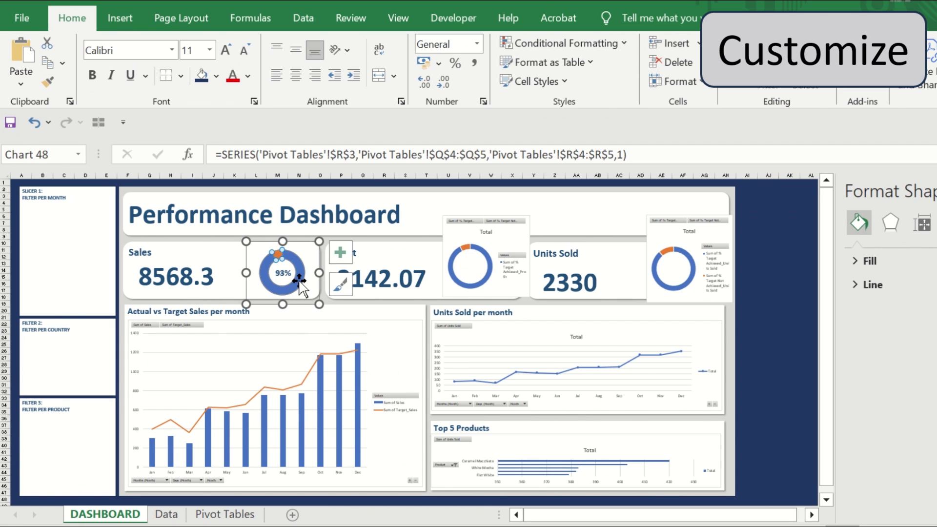
pyautogui.click(277, 255)
pyautogui.click(72, 18)
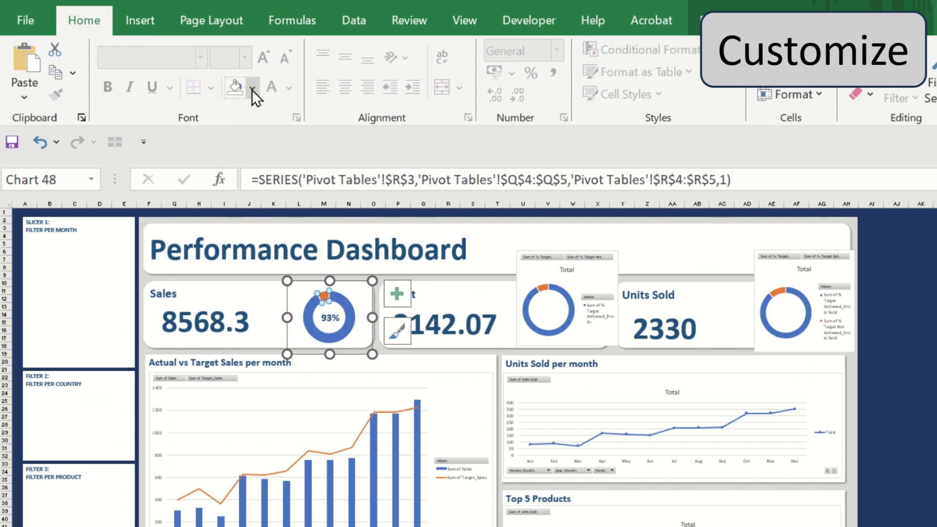
pyautogui.click(252, 89)
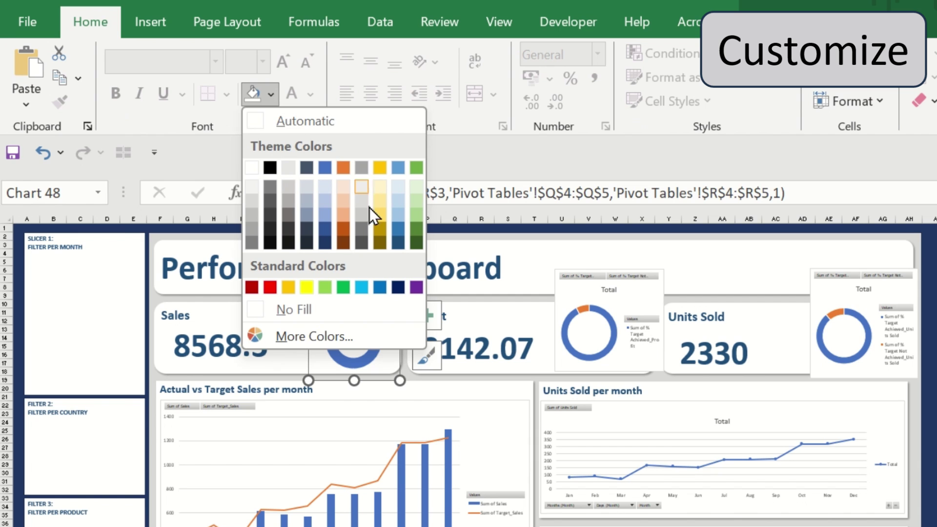
pyautogui.click(398, 247)
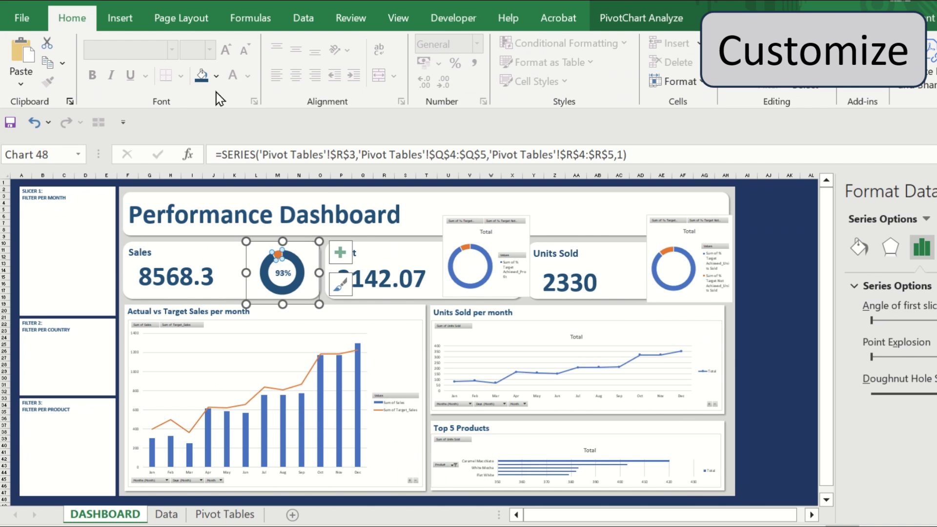
pyautogui.click(216, 76)
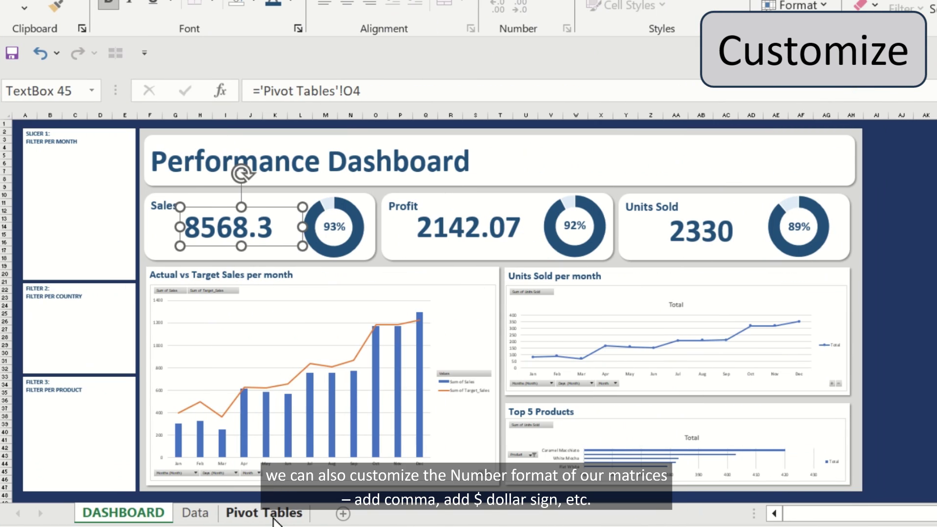
# Format the totals in O4:O6 on the Pivot Tables sheet with a thousands comma and one decimal place
pyautogui.click(273, 519)
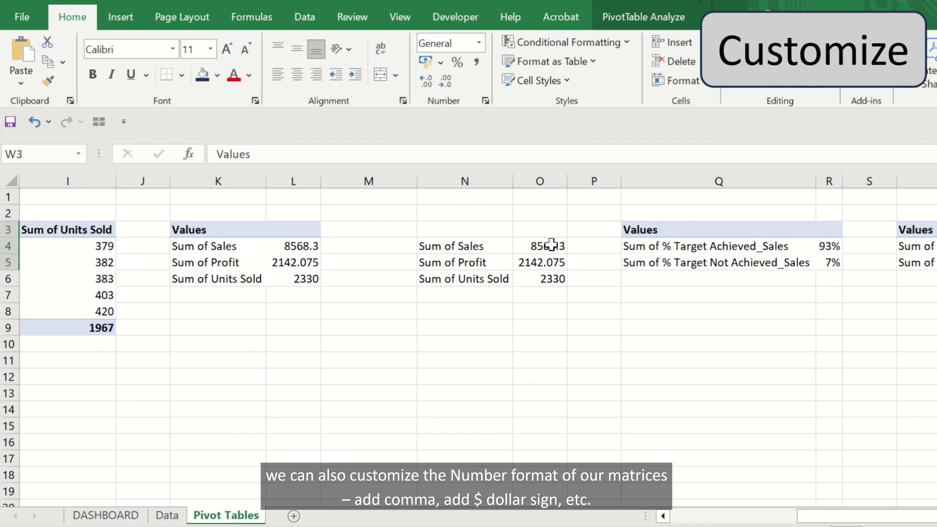
pyautogui.moveTo(551, 245); pyautogui.dragTo(557, 276)
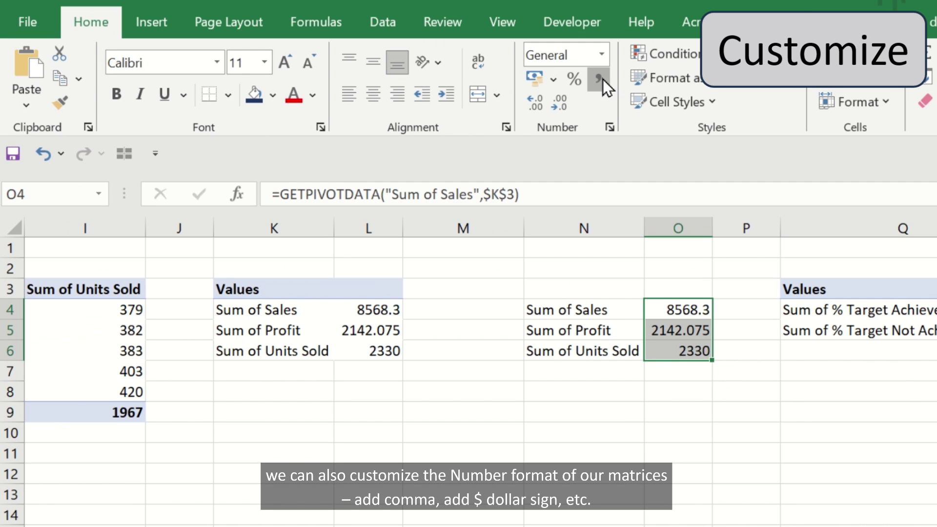
pyautogui.click(476, 62)
pyautogui.click(564, 107)
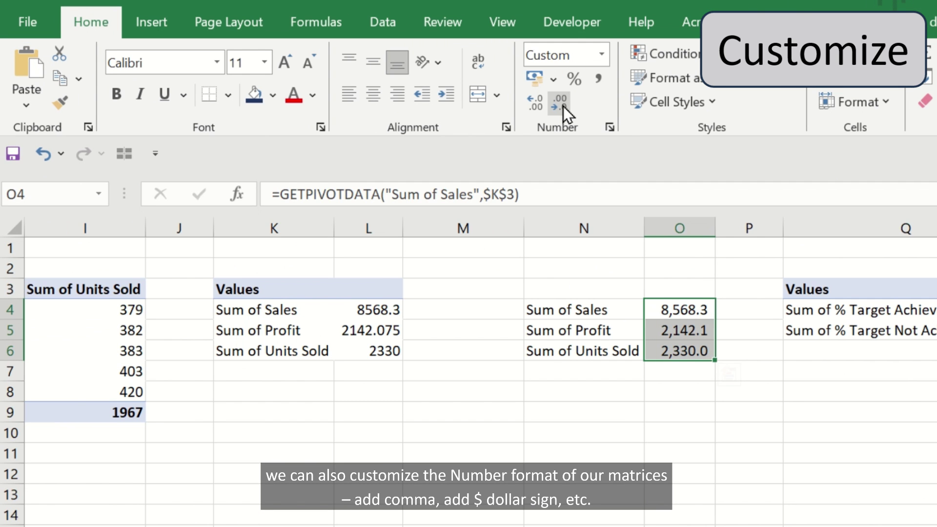
# Apply the custom dollar format [$$-en-AU]#,##0.00 to the Sales and Profit totals in O4:O5 and reduce it to one decimal place
pyautogui.moveTo(691, 305); pyautogui.dragTo(701, 333)
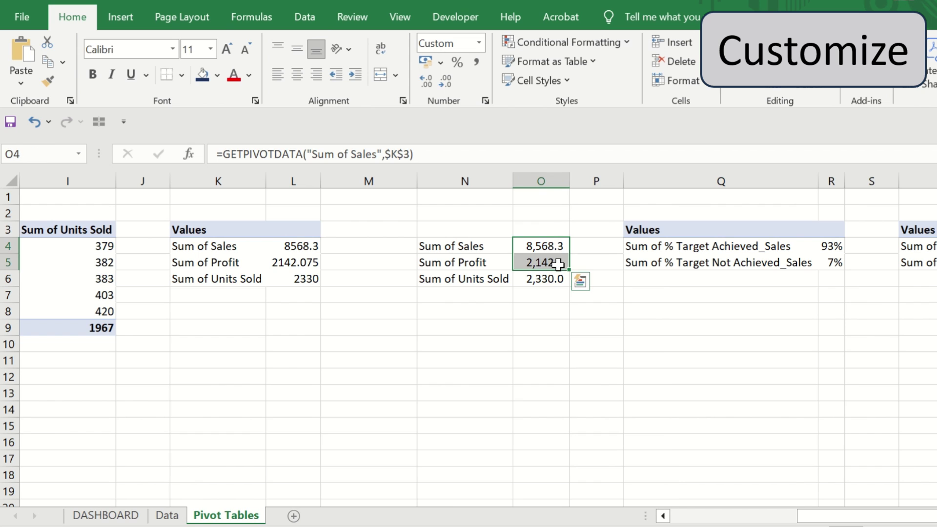
pyautogui.click(485, 101)
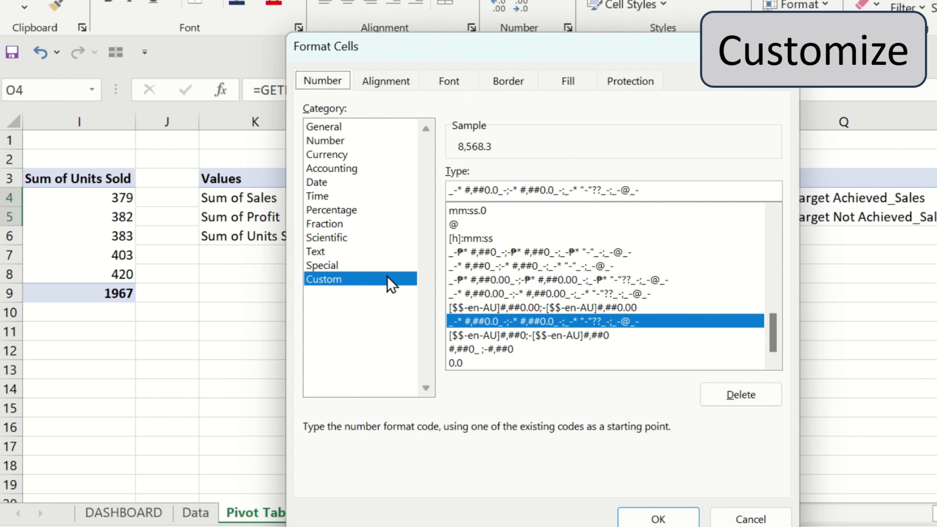
pyautogui.click(501, 307)
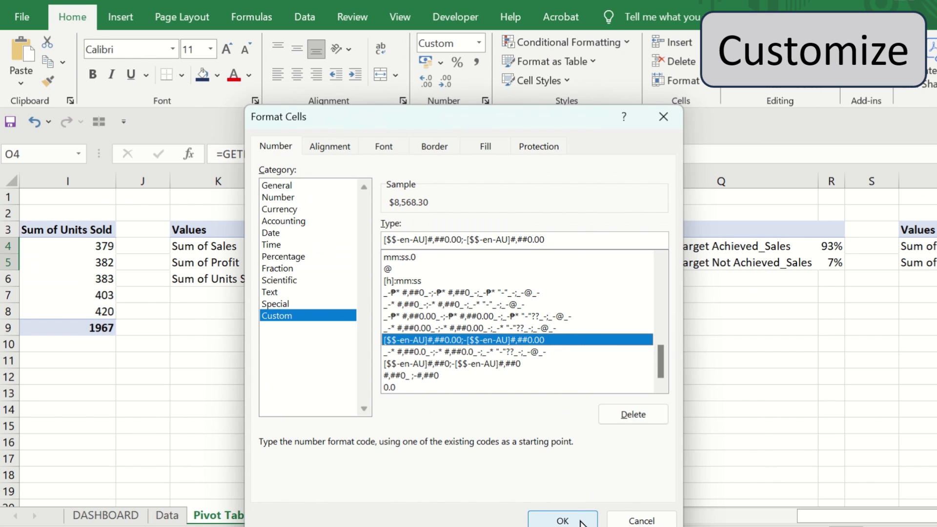
pyautogui.click(562, 520)
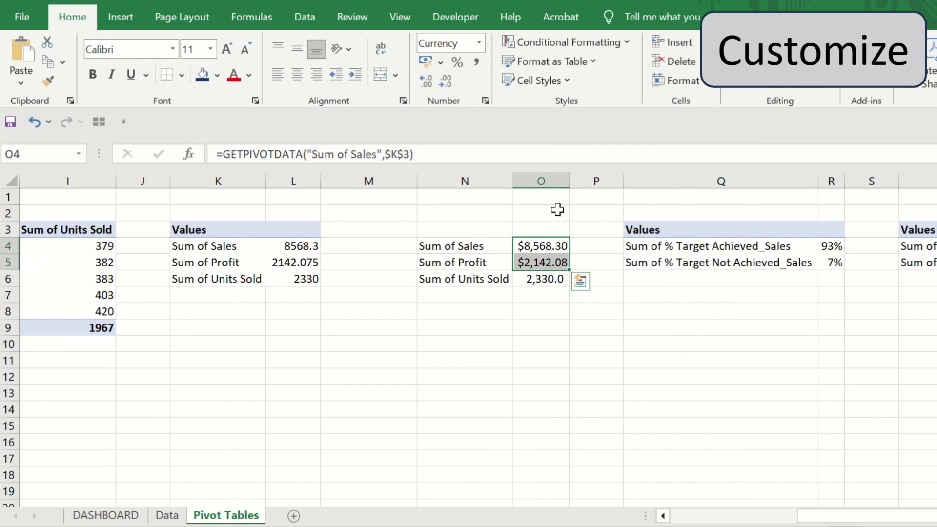
pyautogui.click(443, 86)
# Remove the decimals from the Units Sold total in O6 and return to the DASHBOARD sheet with nothing selected
pyautogui.click(543, 278)
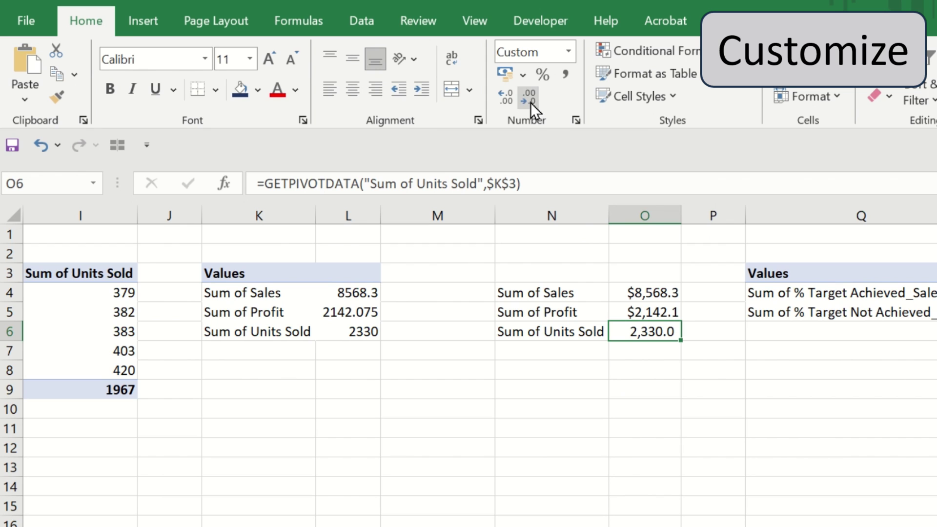
pyautogui.click(531, 101)
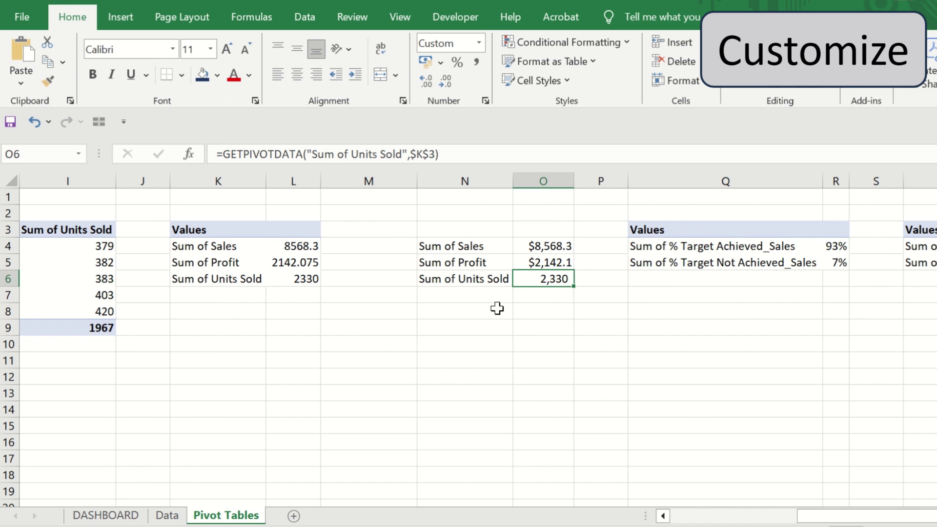
pyautogui.click(123, 516)
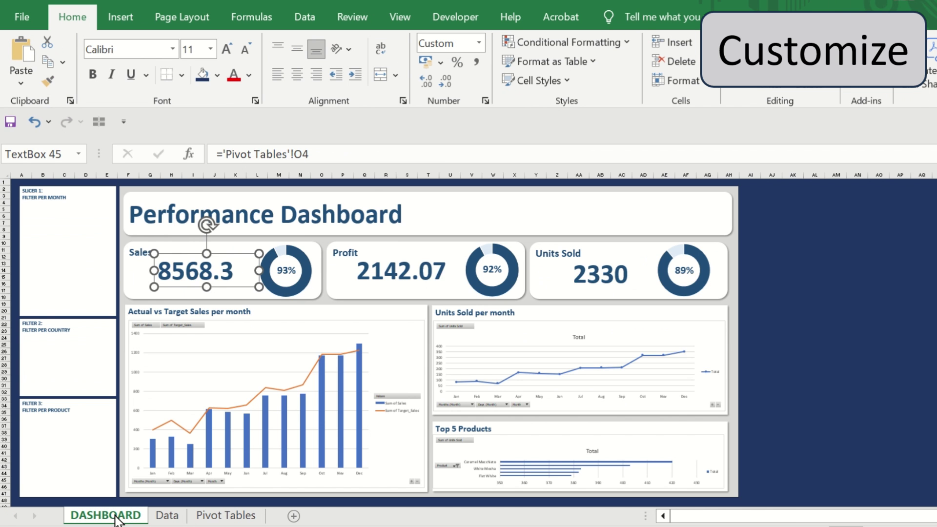
pyautogui.press('Escape')
# Hide all field buttons and remove the gridlines on the Actual vs Target Sales per month chart
pyautogui.click(413, 343)
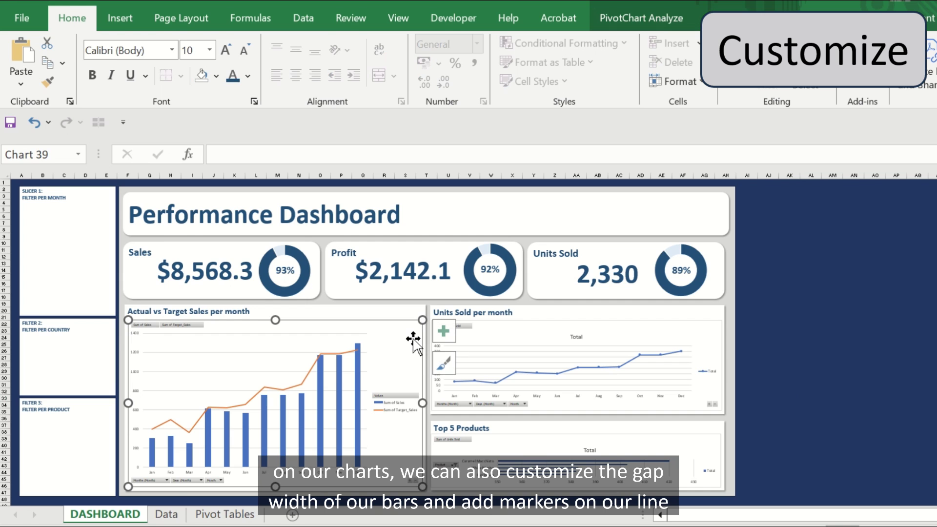
pyautogui.click(658, 19)
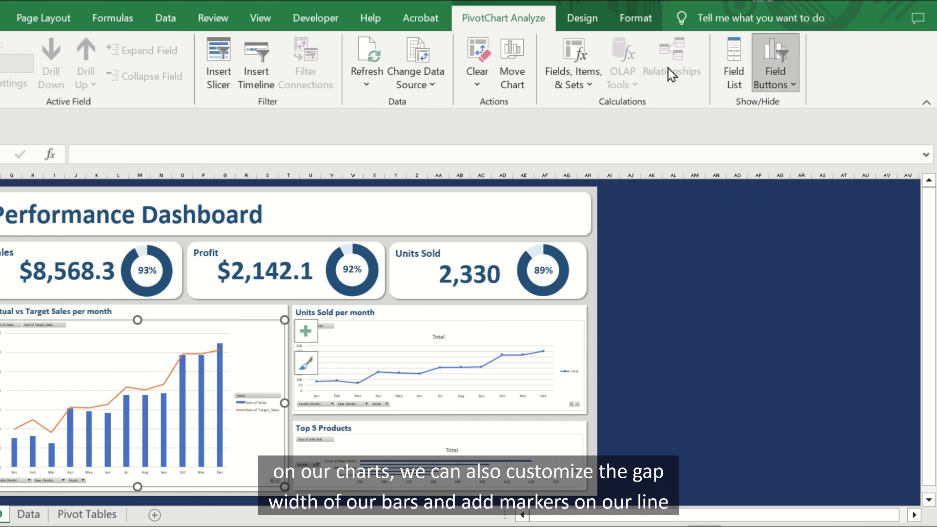
pyautogui.click(793, 87)
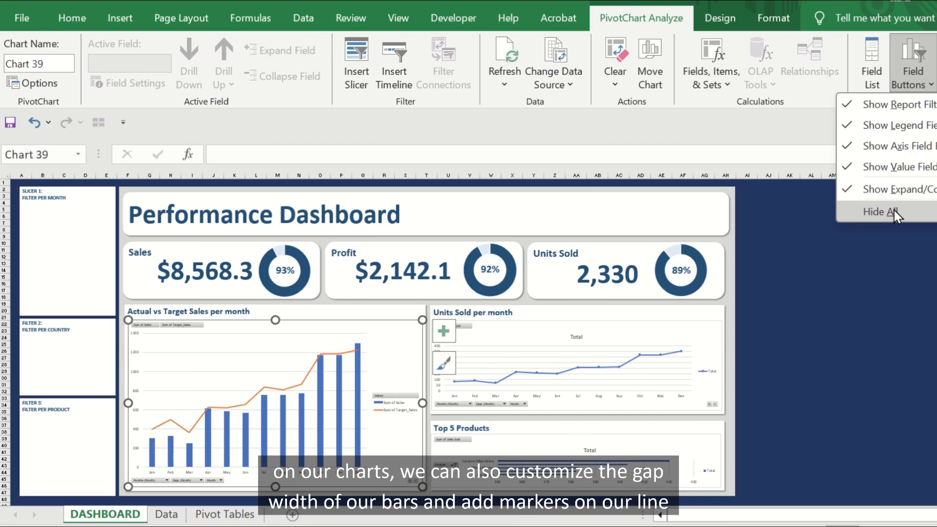
pyautogui.click(756, 214)
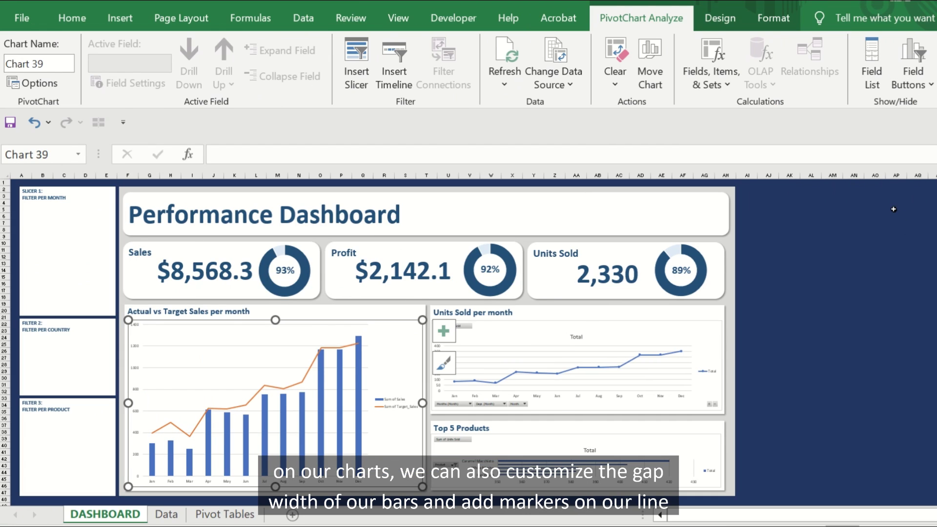
pyautogui.click(443, 331)
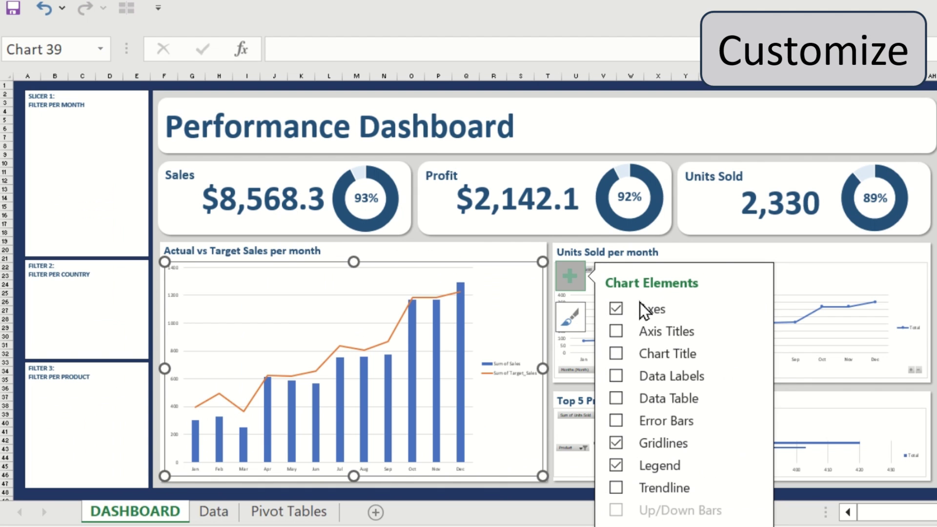
pyautogui.click(616, 443)
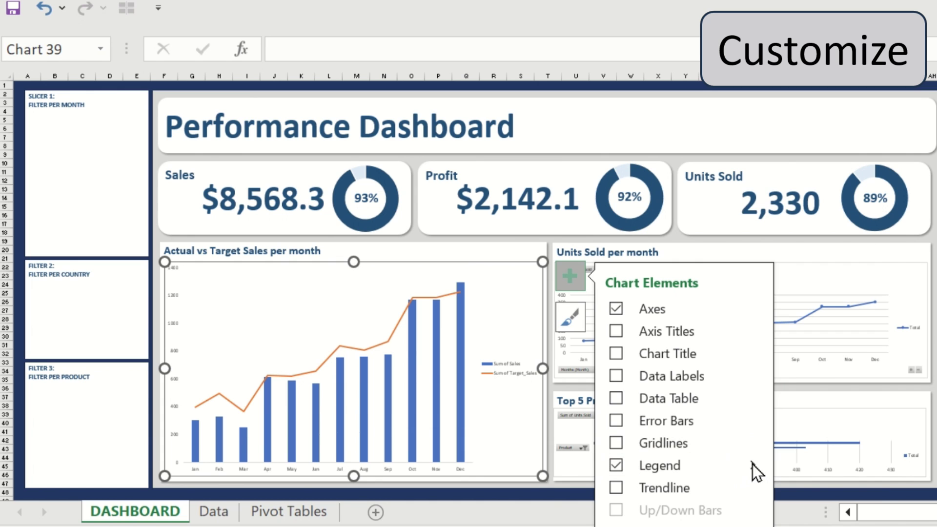
# Place the legend at the bottom of the Actual vs Target Sales chart and add data labels
pyautogui.moveTo(752, 464)
pyautogui.click(821, 499)
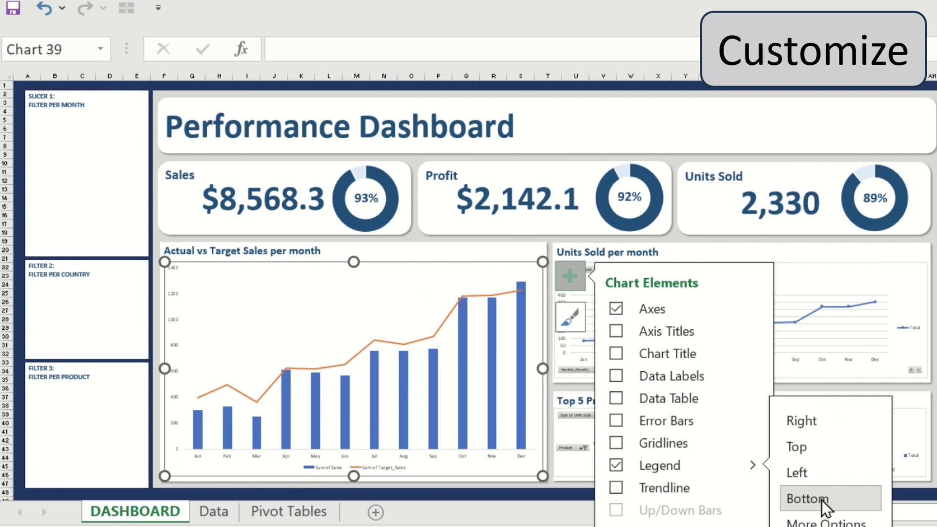
pyautogui.click(478, 410)
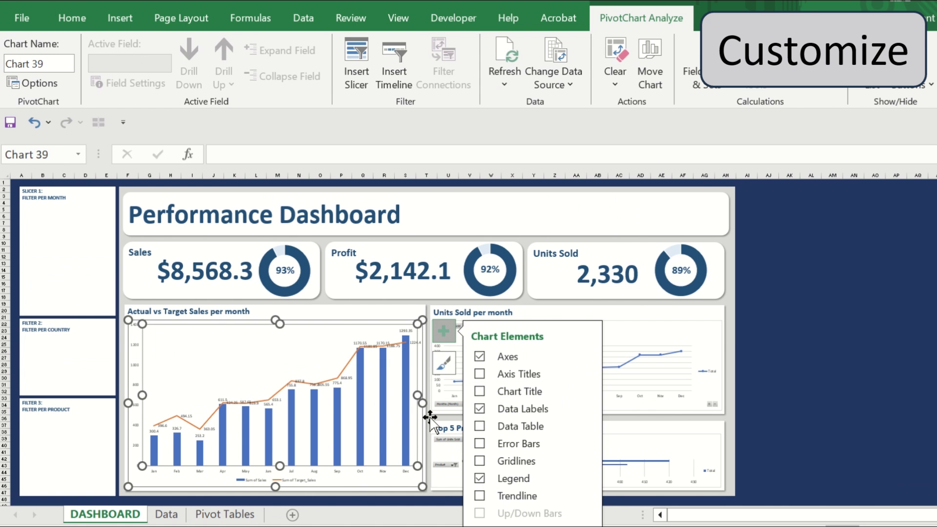
# Reduce the gap width of the Sum of Sales series so the bars in the Actual vs Target Sales chart are wider
pyautogui.click(408, 437)
pyautogui.rightClick(409, 438)
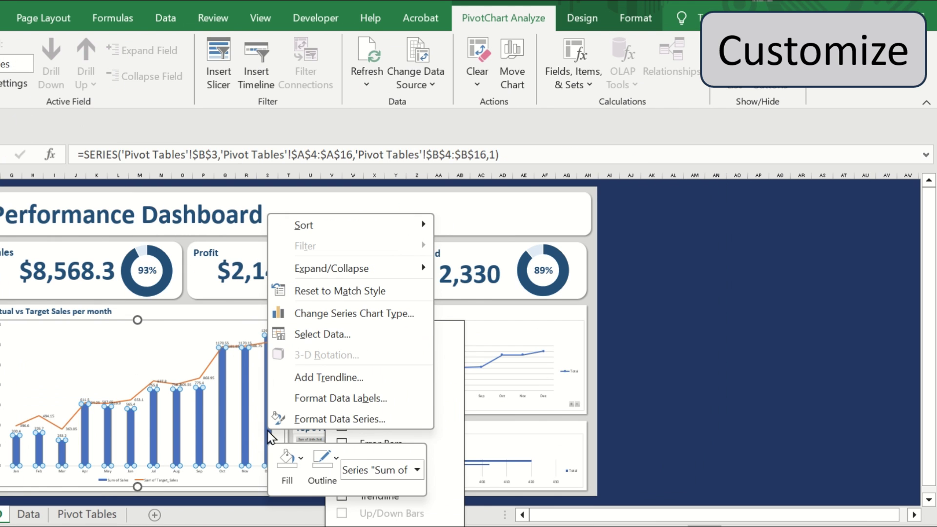
pyautogui.click(467, 420)
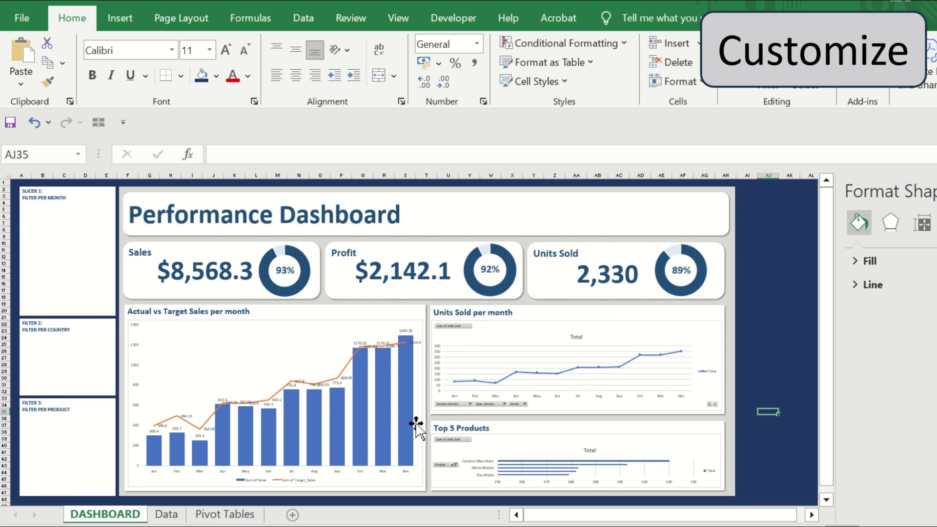
# Fill the Sum of Sales bars in the Actual vs Target Sales chart with dark blue
pyautogui.click(413, 425)
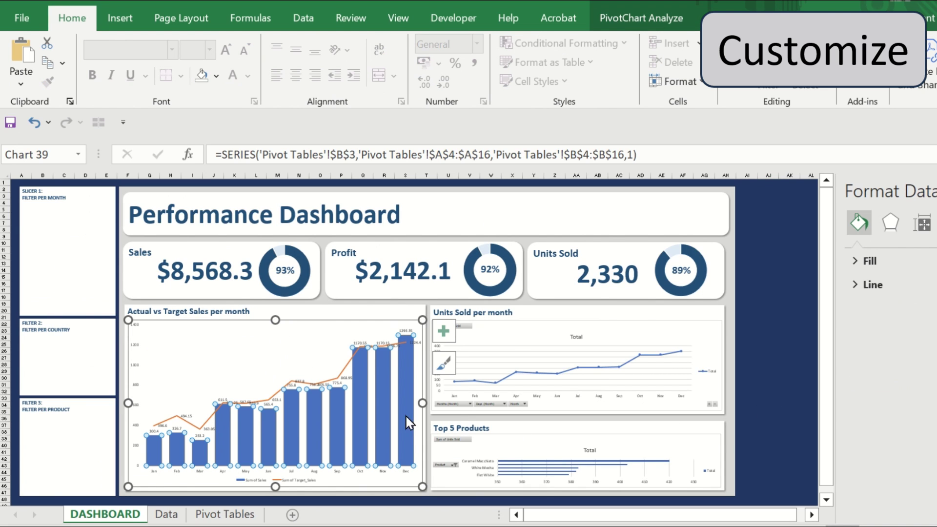
pyautogui.click(215, 77)
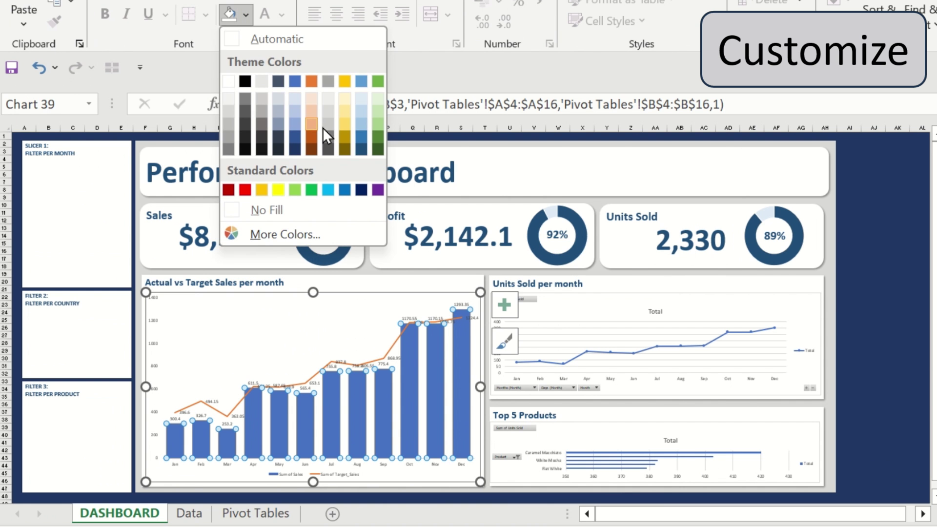
pyautogui.click(357, 150)
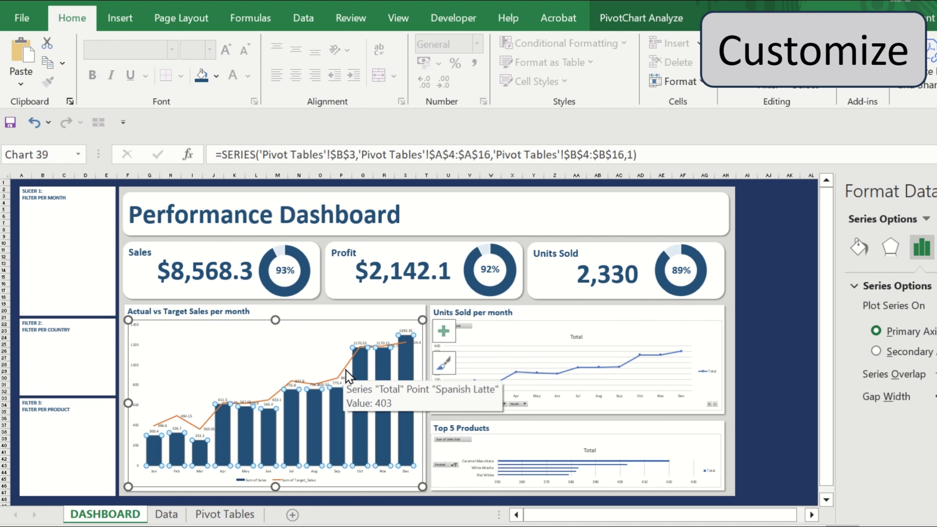
# Color the Target_Sales line in the Actual vs Target Sales chart dark red
pyautogui.click(346, 371)
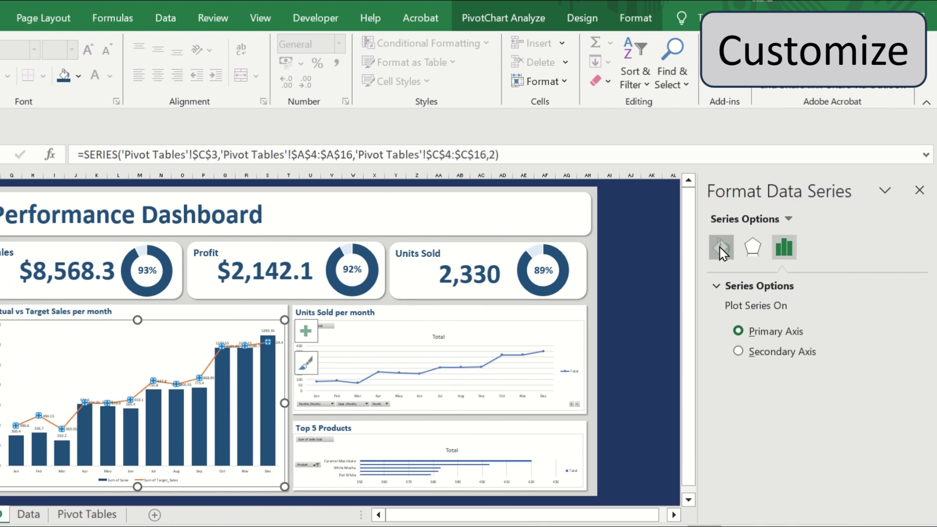
pyautogui.click(858, 247)
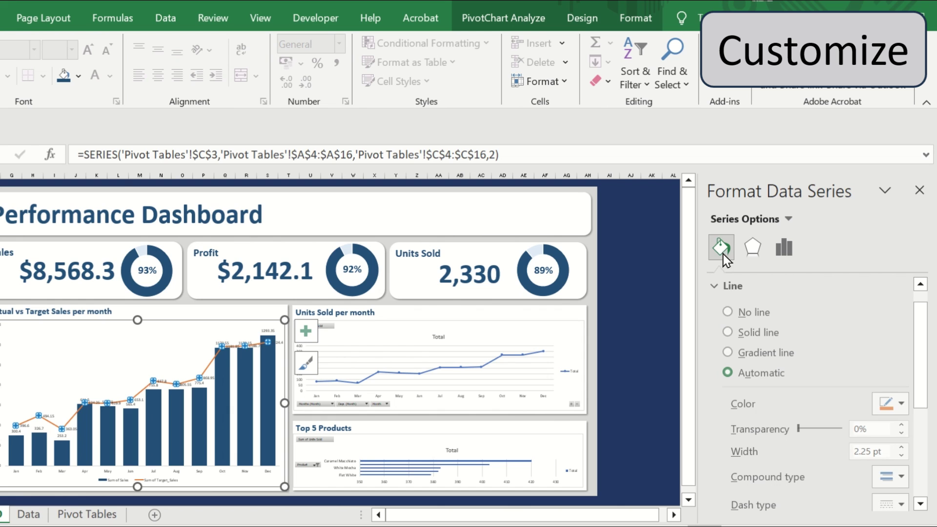
pyautogui.click(732, 286)
pyautogui.click(730, 312)
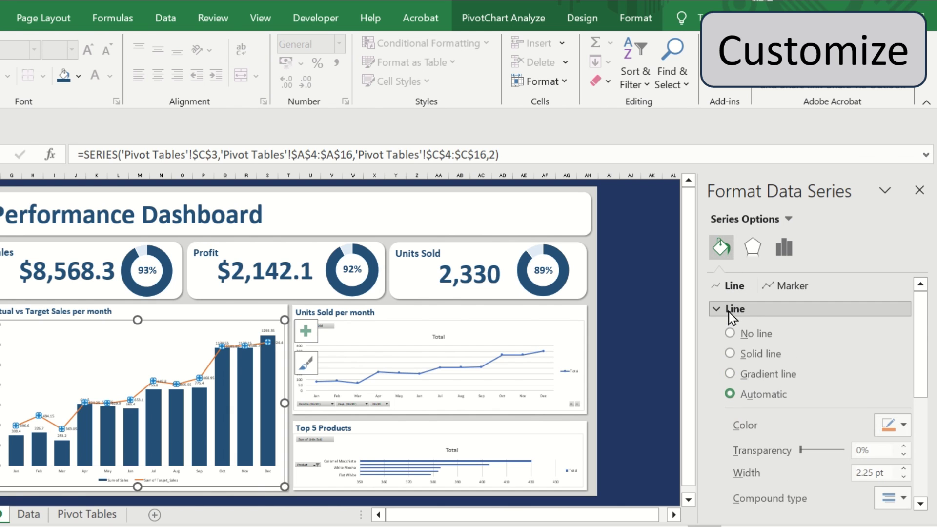
pyautogui.click(903, 427)
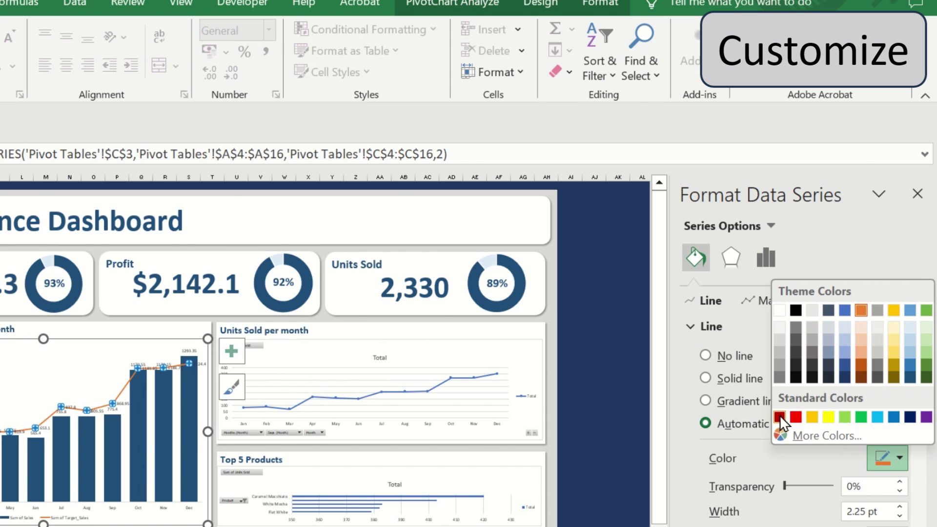
pyautogui.click(779, 416)
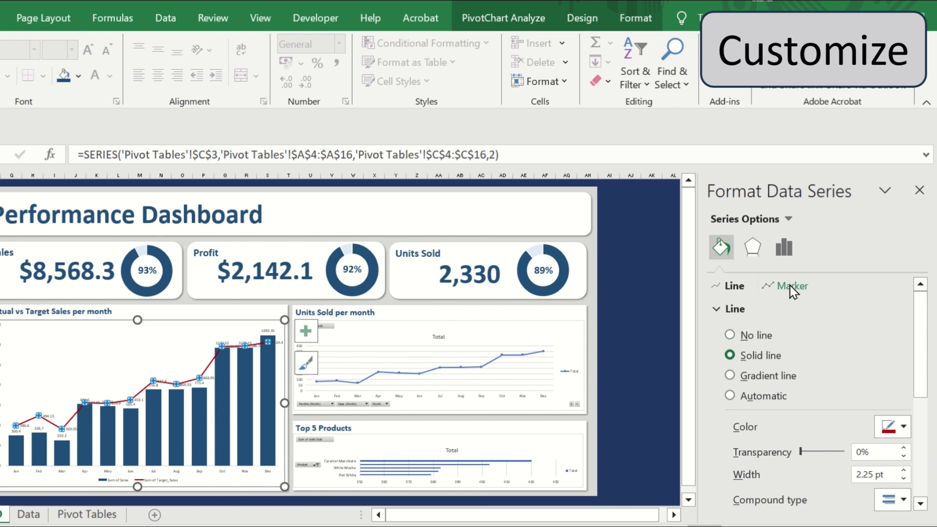
# Give the Target_Sales line built-in round markers with a size of 9
pyautogui.click(792, 288)
pyautogui.click(727, 308)
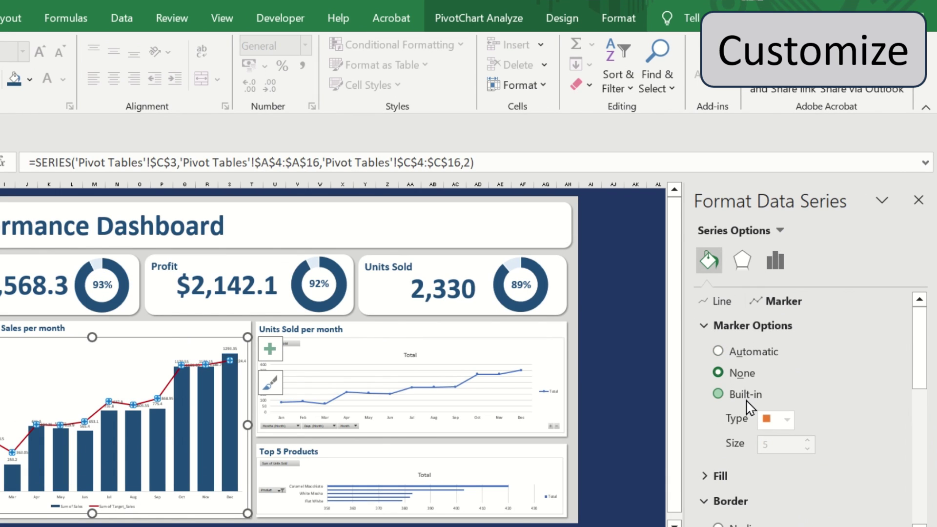
pyautogui.click(747, 401)
pyautogui.click(786, 421)
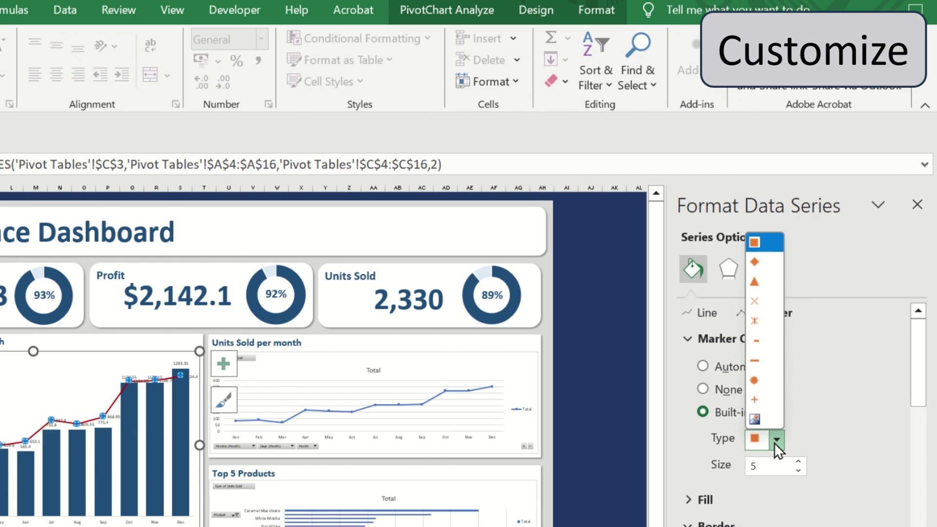
pyautogui.click(770, 383)
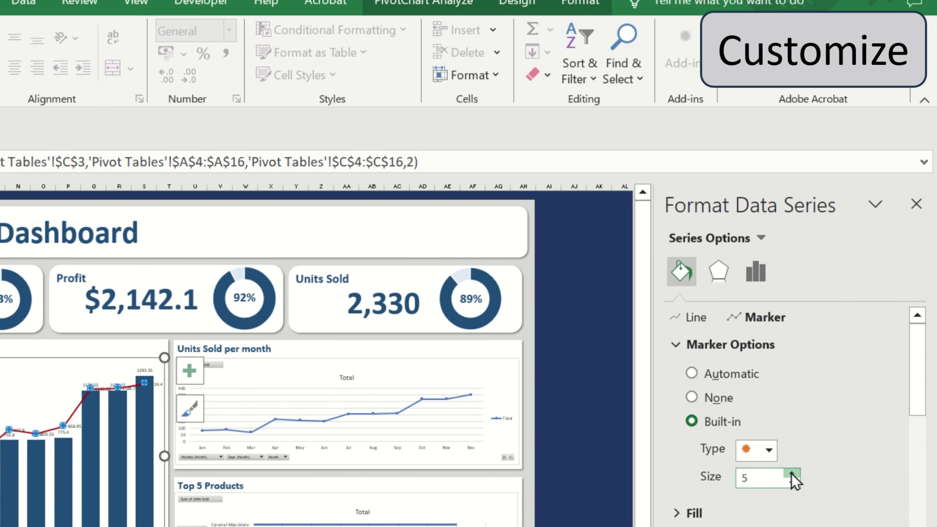
pyautogui.click(792, 473)
pyautogui.click(792, 473)
pyautogui.click(791, 473)
pyautogui.click(791, 473)
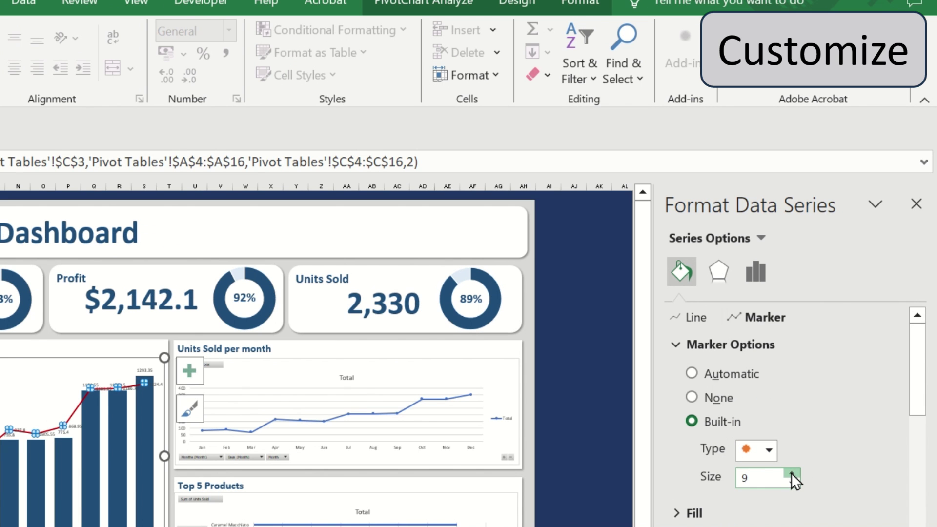
# Fill the Target_Sales line markers with dark red and remove their border
pyautogui.moveTo(917, 410); pyautogui.dragTo(918, 432)
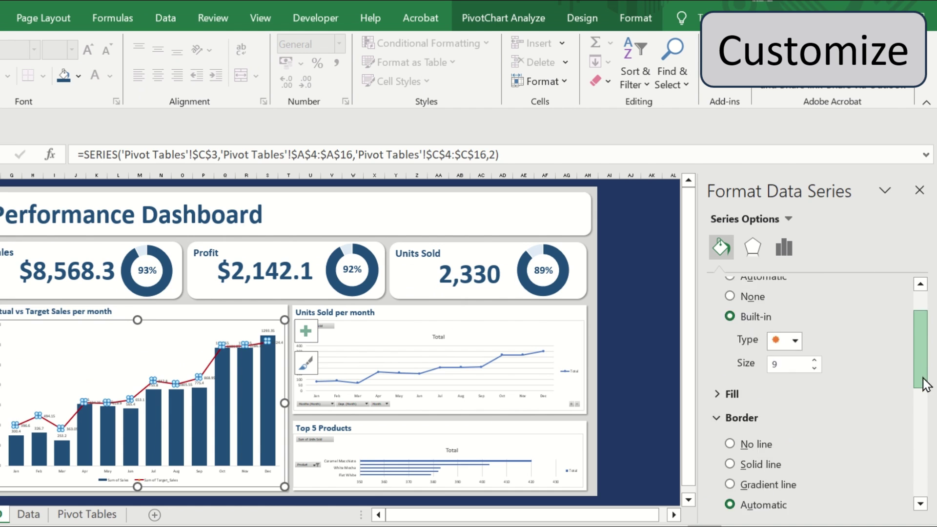
pyautogui.scroll(-3, 795, 359)
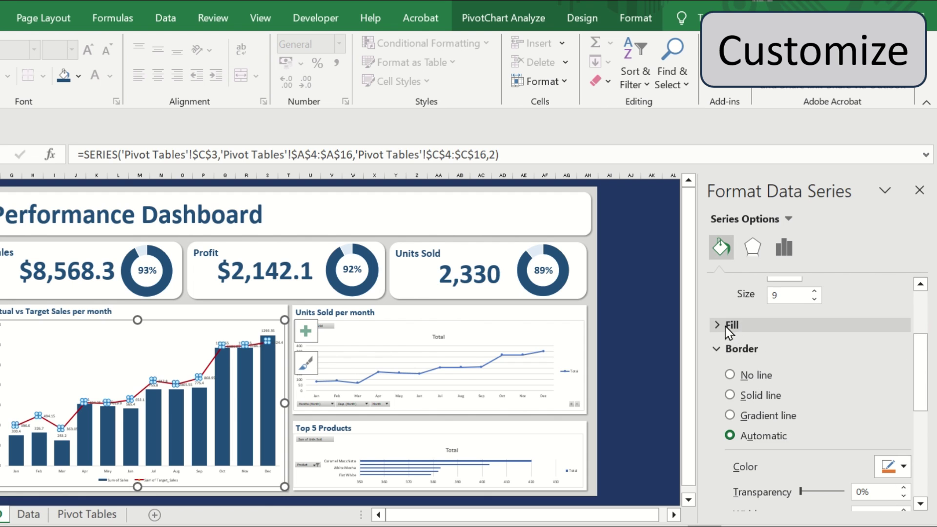
pyautogui.click(726, 326)
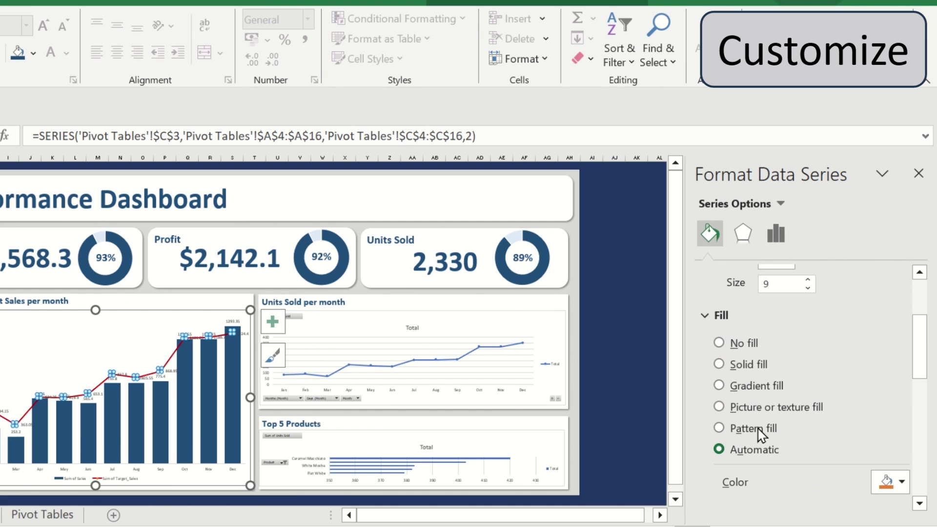
pyautogui.click(902, 488)
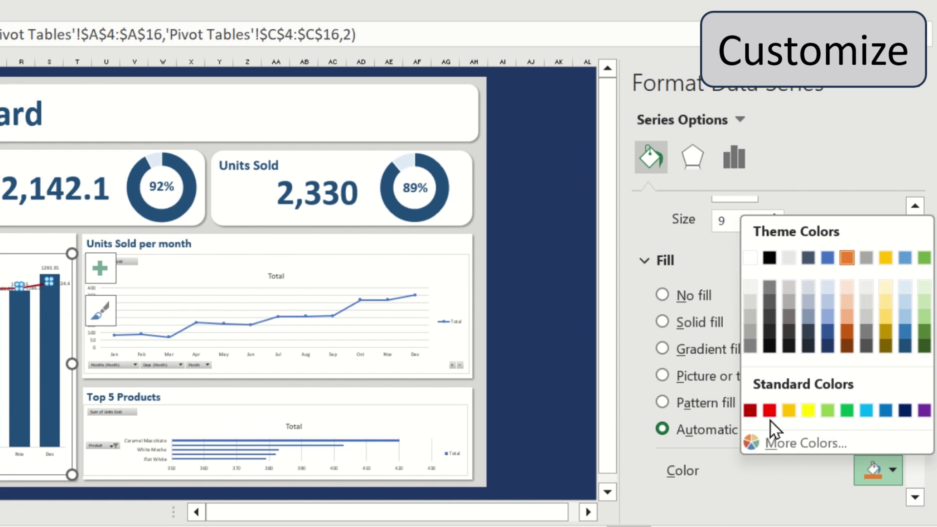
pyautogui.click(789, 437)
pyautogui.scroll(-5, 751, 413)
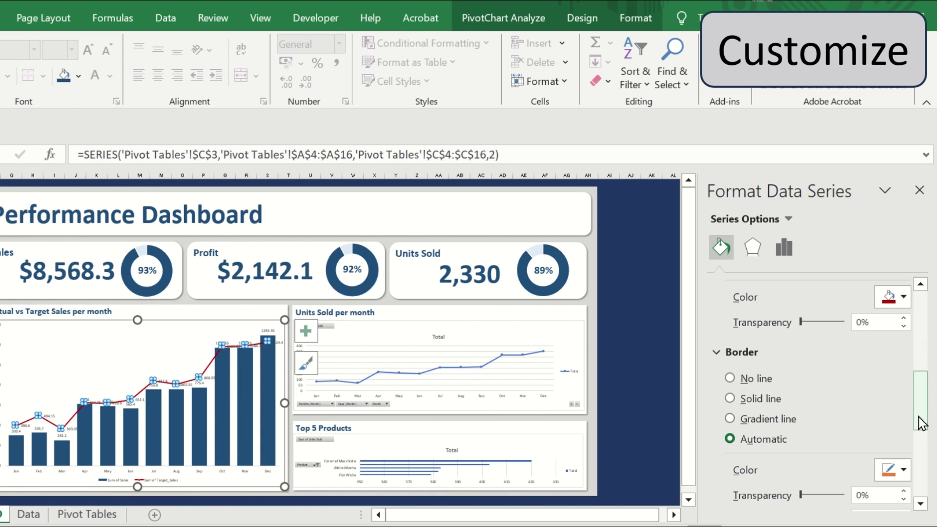
pyautogui.click(749, 379)
pyautogui.click(631, 372)
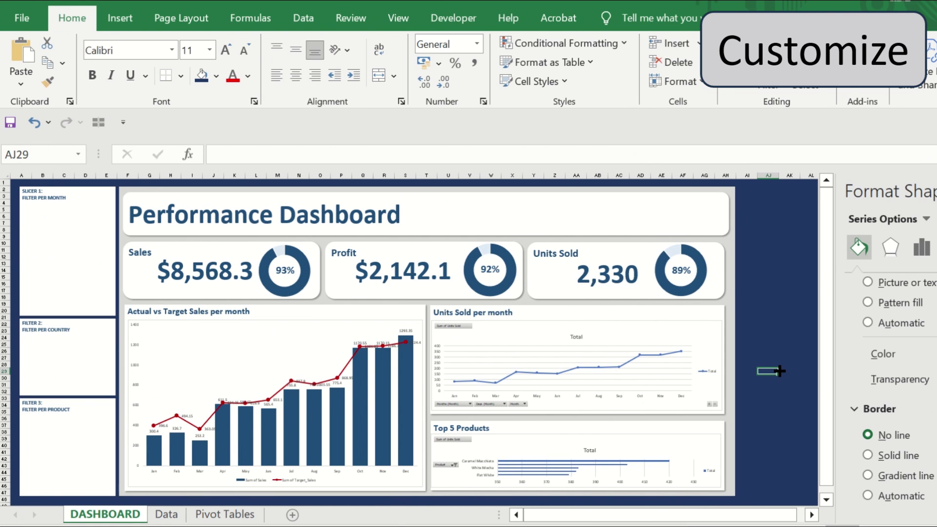
# Set the Actual vs Target Sales chart area to no fill and no outline
pyautogui.click(202, 327)
pyautogui.click(825, 22)
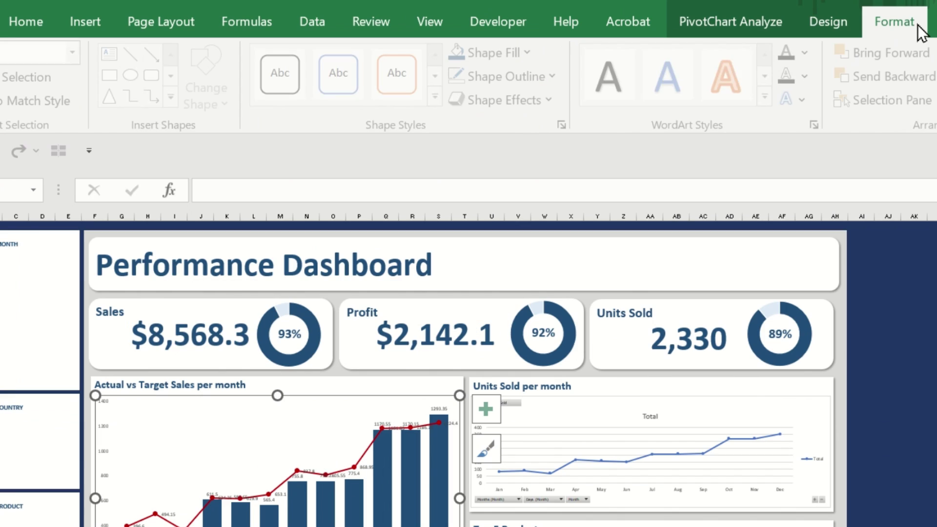
pyautogui.click(500, 45)
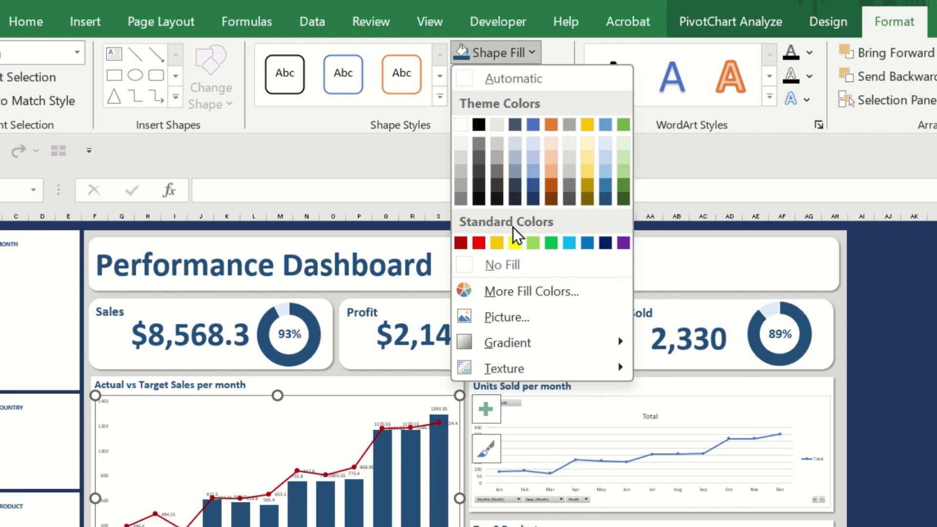
pyautogui.click(507, 266)
pyautogui.click(559, 82)
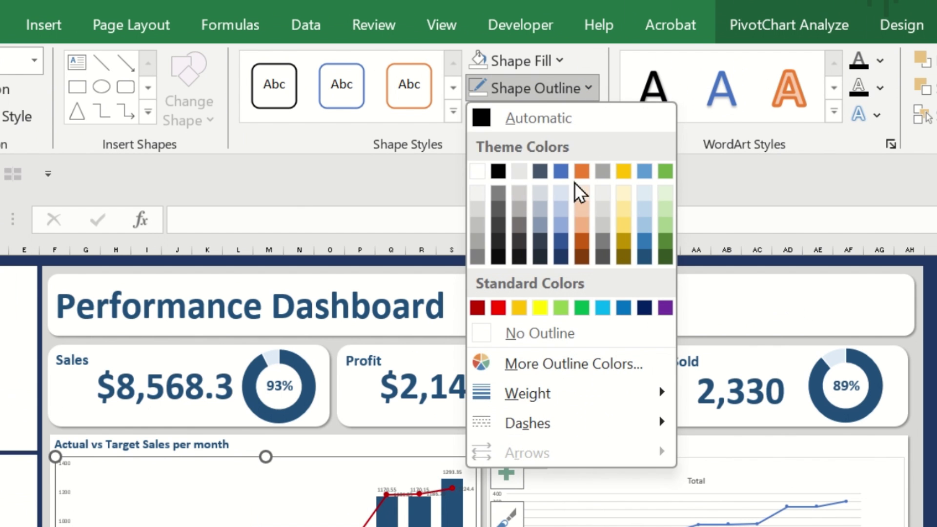
pyautogui.click(558, 332)
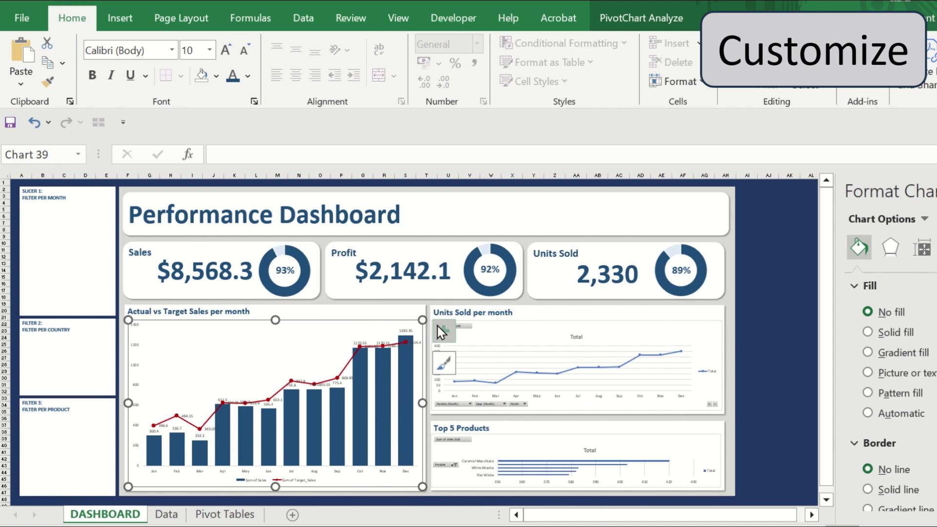
pyautogui.click(507, 474)
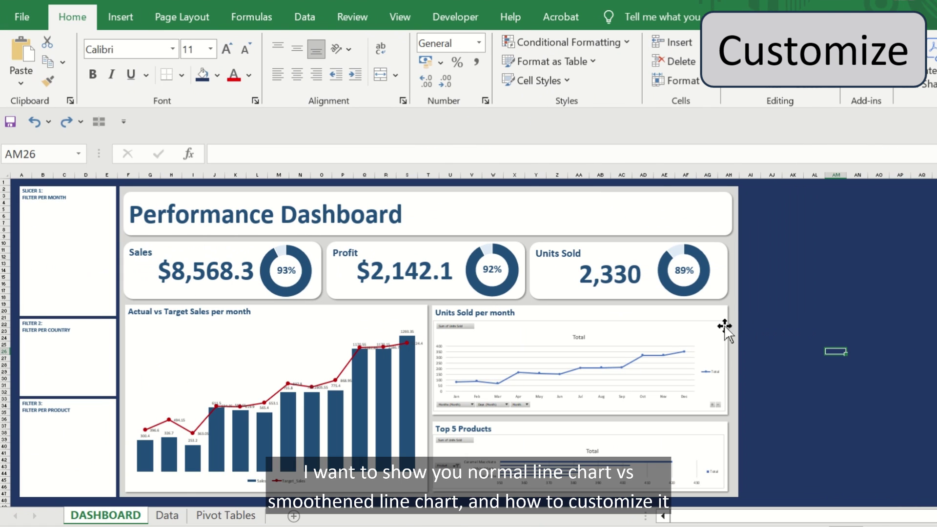
# Hide all field buttons on the Units Sold per month chart
pyautogui.click(723, 324)
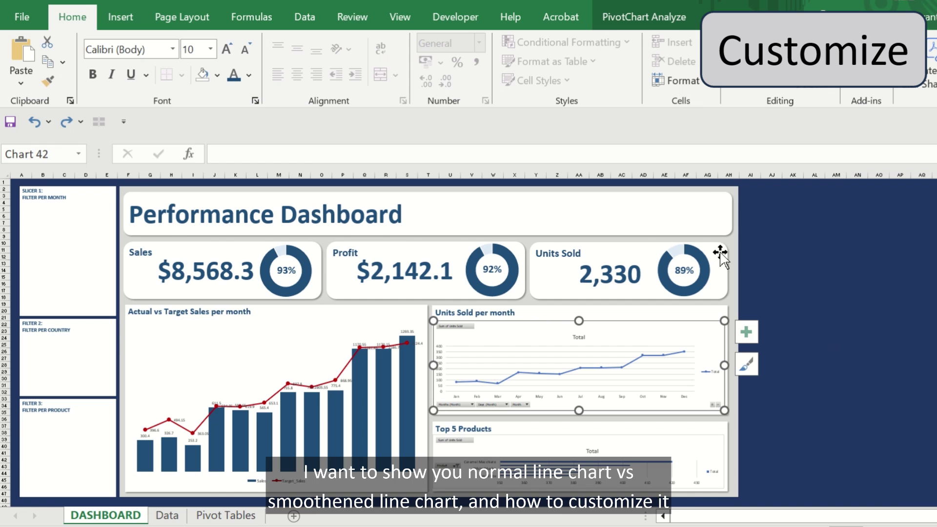
pyautogui.click(674, 24)
pyautogui.click(907, 97)
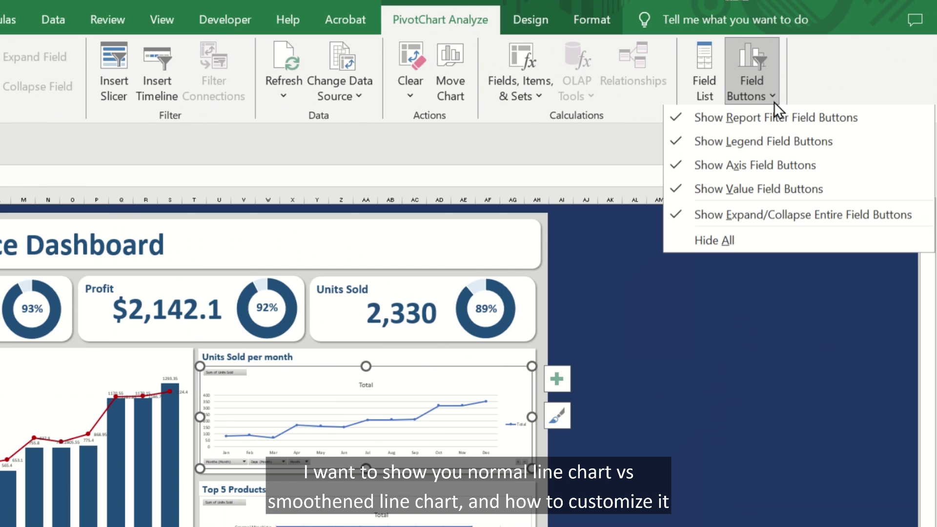
pyautogui.click(751, 243)
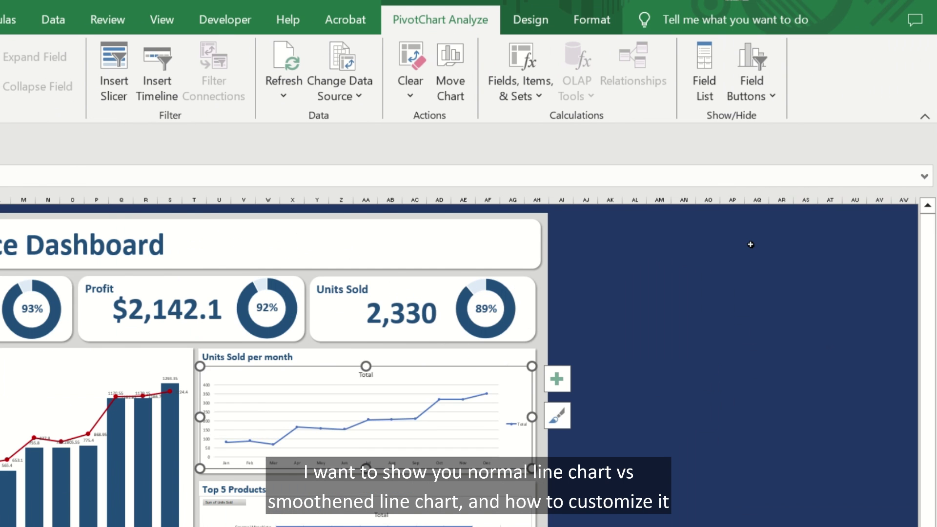
# Remove the chart title and legend from the Units Sold per month chart and add data labels
pyautogui.click(557, 378)
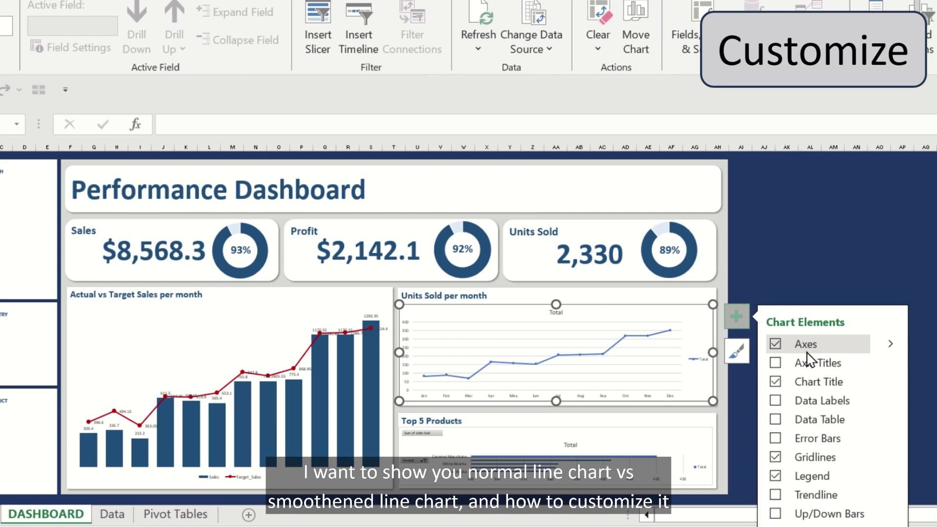
pyautogui.click(776, 383)
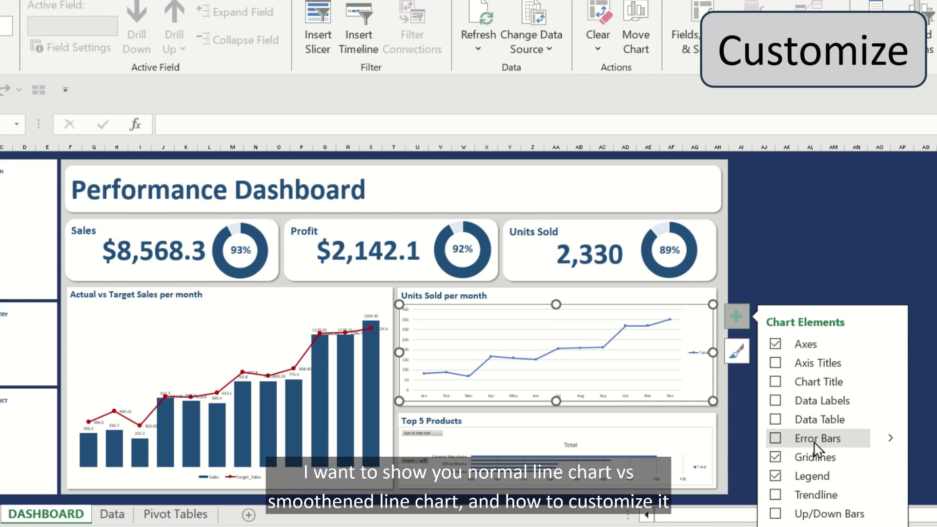
pyautogui.click(776, 477)
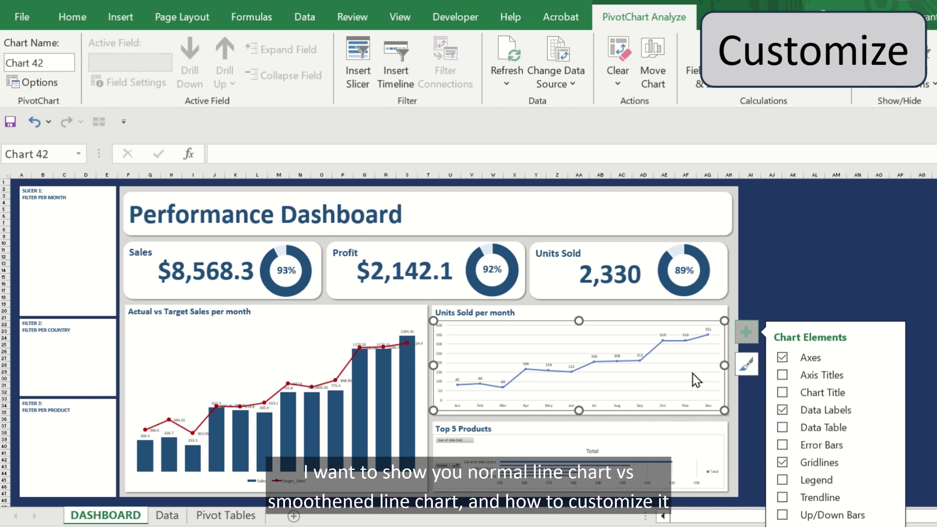
# Color the line of the Units Sold per month chart with the standard light blue
pyautogui.rightClick(653, 350)
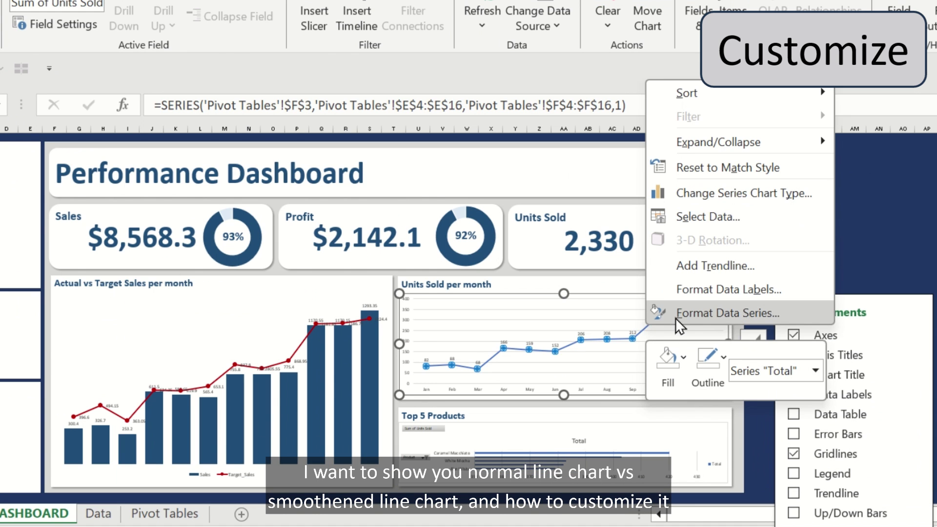
pyautogui.click(684, 313)
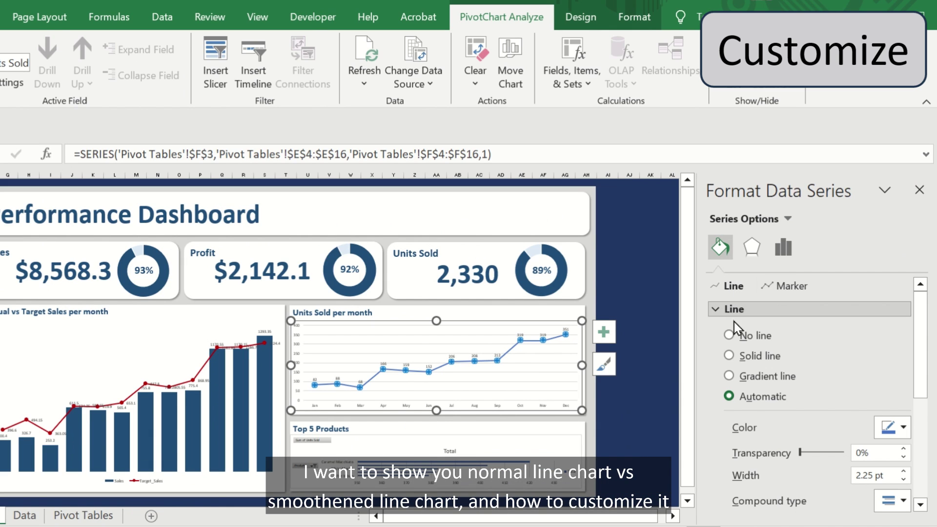
pyautogui.click(904, 429)
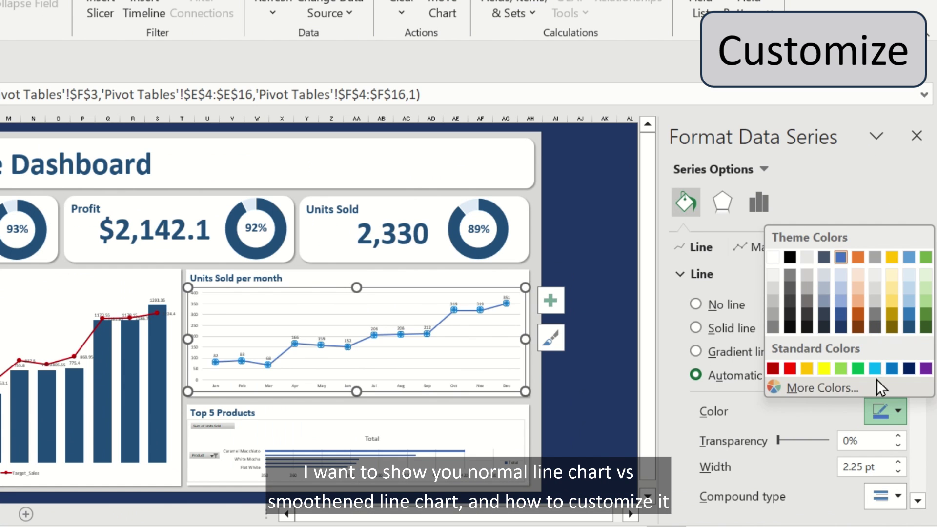
pyautogui.click(881, 393)
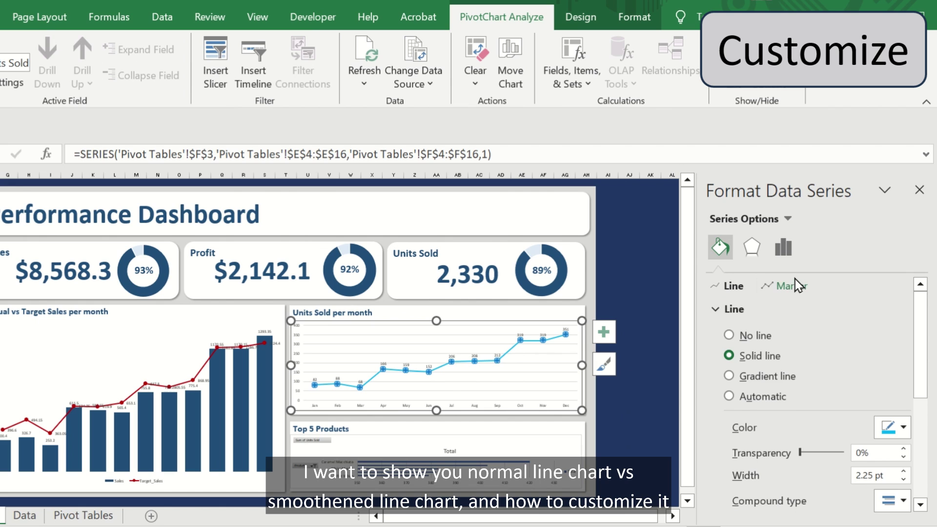
# Increase the size of the built-in round markers on the Units Sold line
pyautogui.click(776, 247)
pyautogui.click(756, 312)
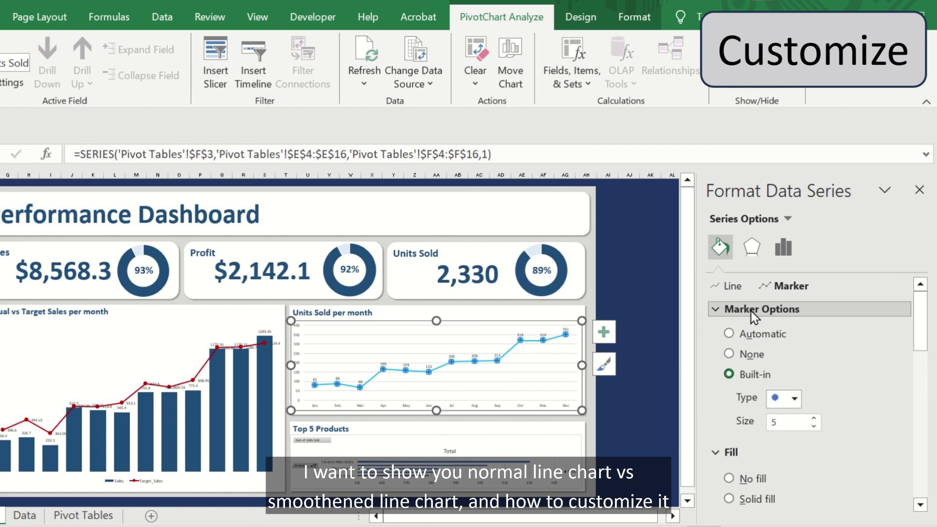
pyautogui.doubleClick(791, 447)
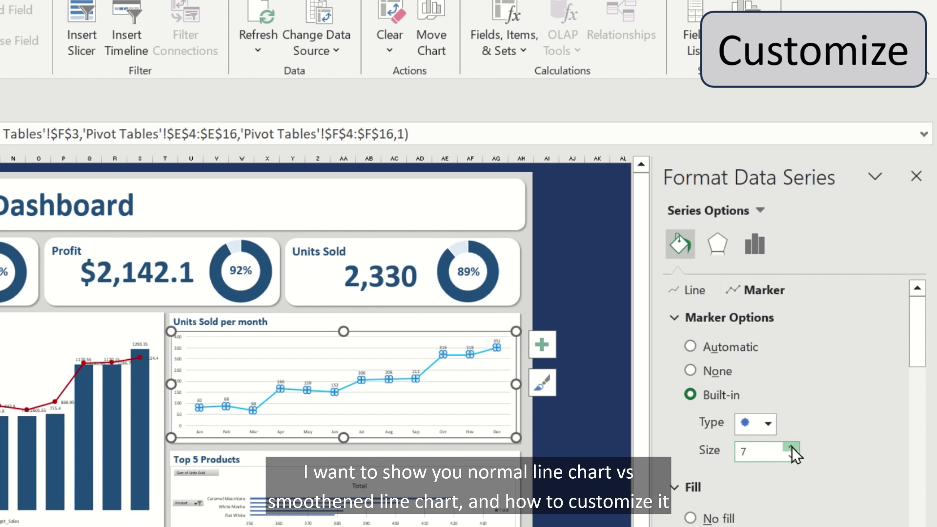
pyautogui.click(791, 447)
pyautogui.click(791, 446)
# Fill the Units Sold line markers with the standard light blue
pyautogui.moveTo(919, 351); pyautogui.dragTo(927, 415)
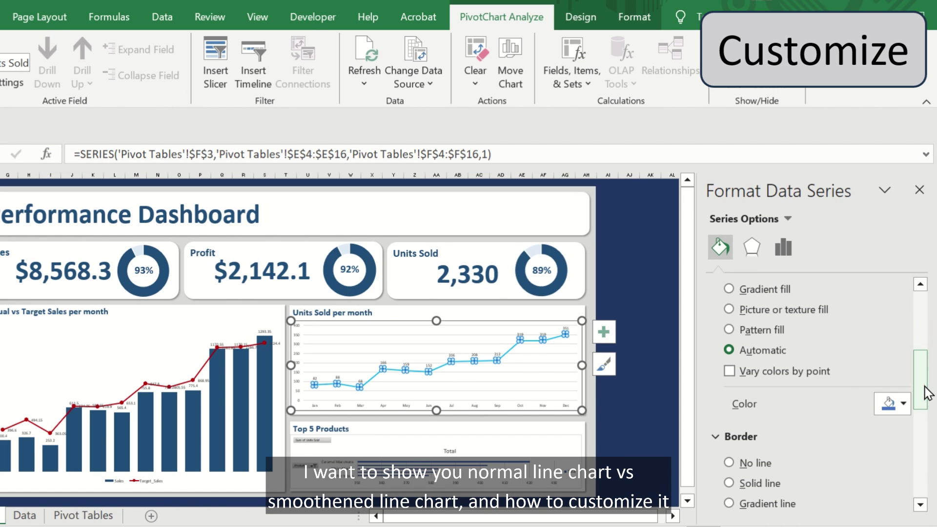
pyautogui.click(909, 443)
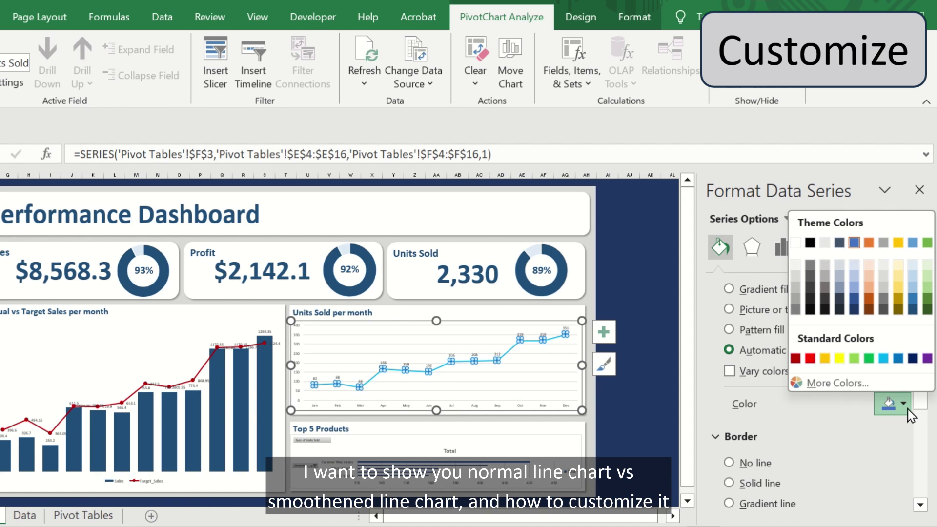
pyautogui.click(884, 358)
pyautogui.scroll(-3, 830, 390)
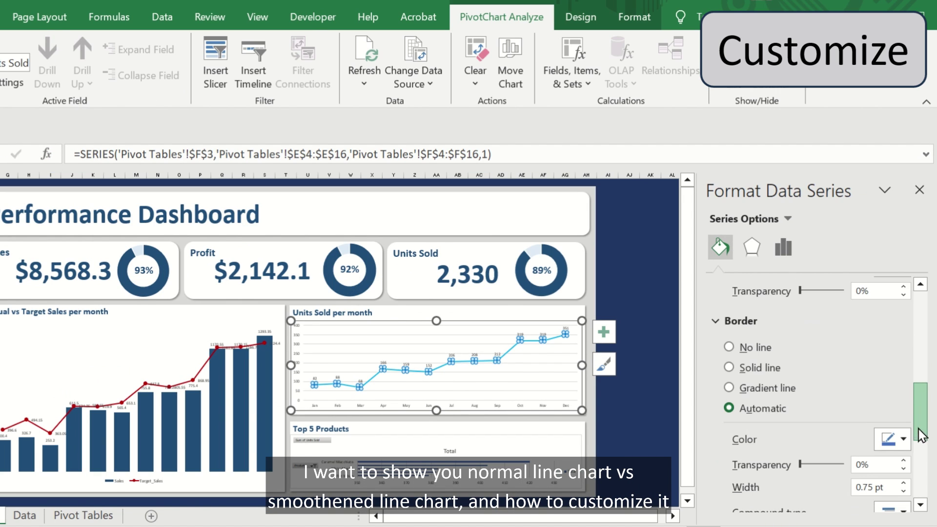
# Remove the border from the Units Sold line markers and make the chart's line smoothed
pyautogui.click(729, 343)
pyautogui.scroll(2, 914, 376)
pyautogui.moveTo(922, 418); pyautogui.dragTo(921, 286)
pyautogui.click(728, 291)
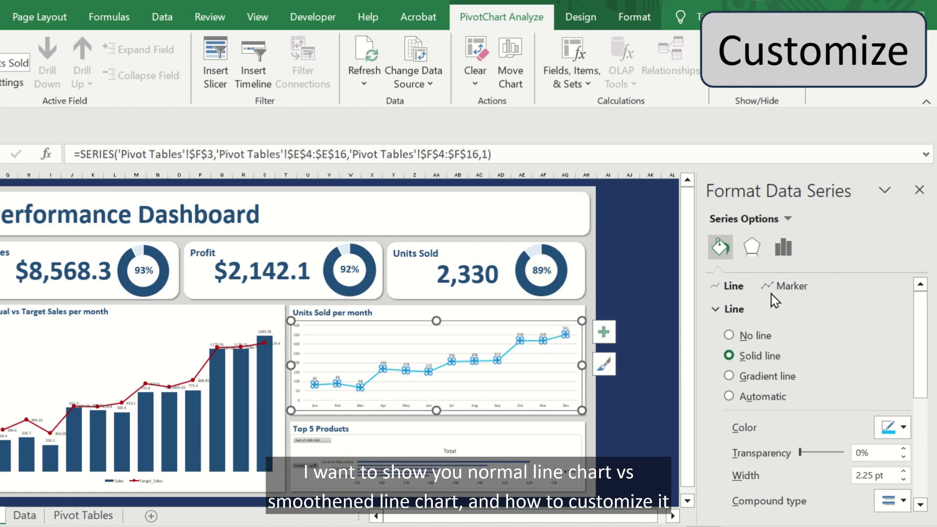
pyautogui.moveTo(925, 330); pyautogui.dragTo(927, 439)
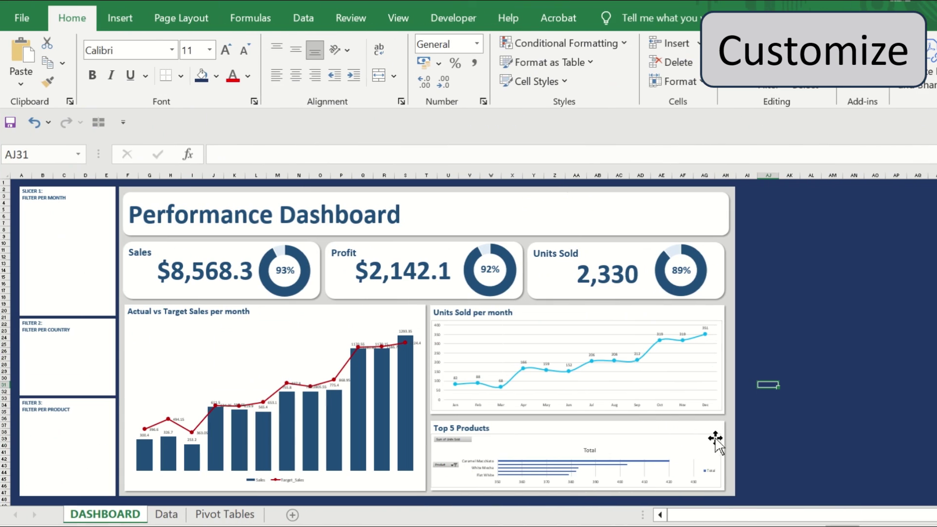
# Hide all field buttons on the Top 5 Products chart
pyautogui.click(862, 421)
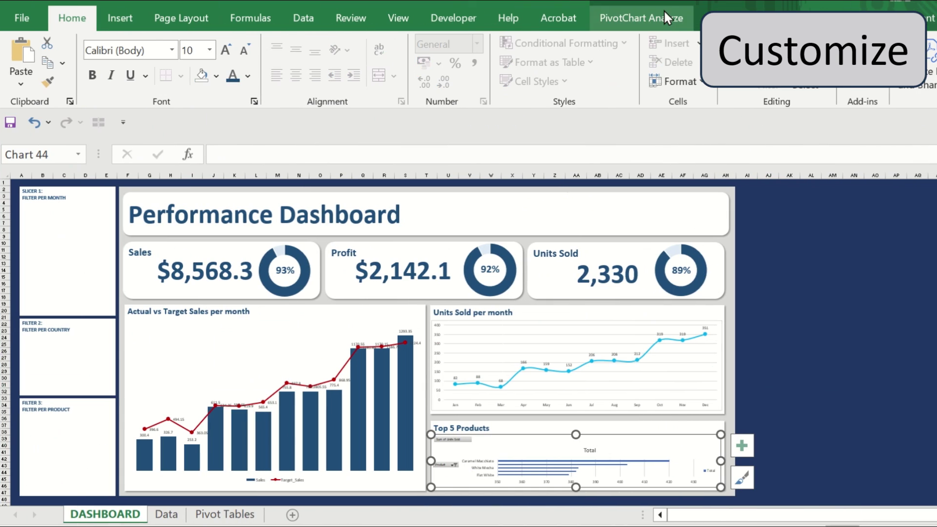
pyautogui.click(667, 17)
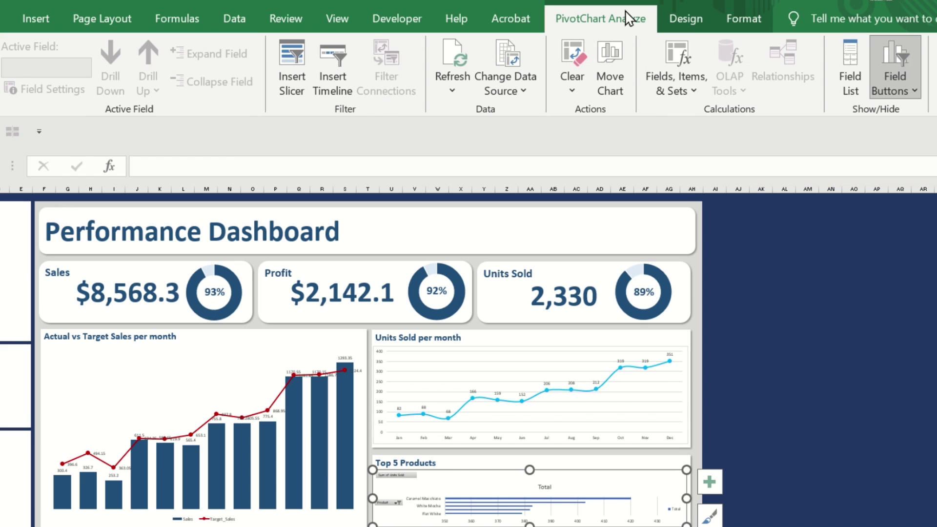
pyautogui.click(917, 92)
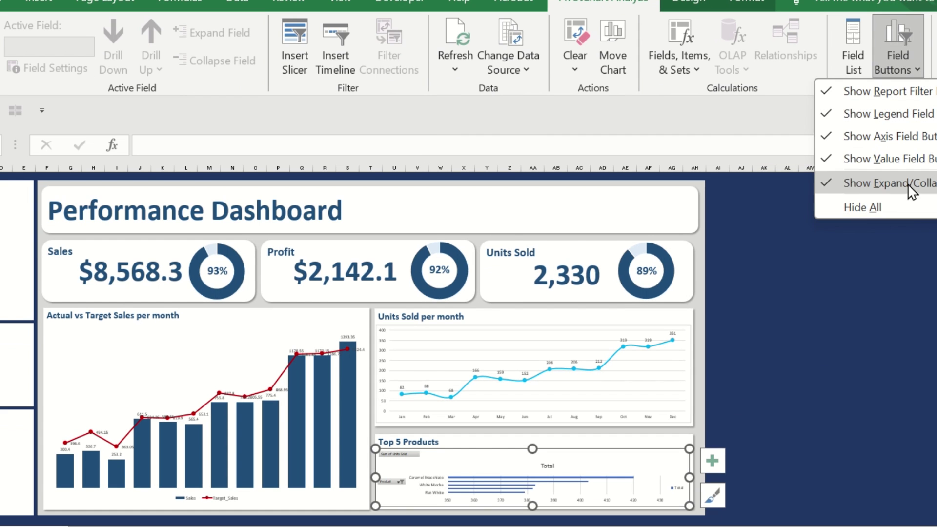
pyautogui.click(908, 202)
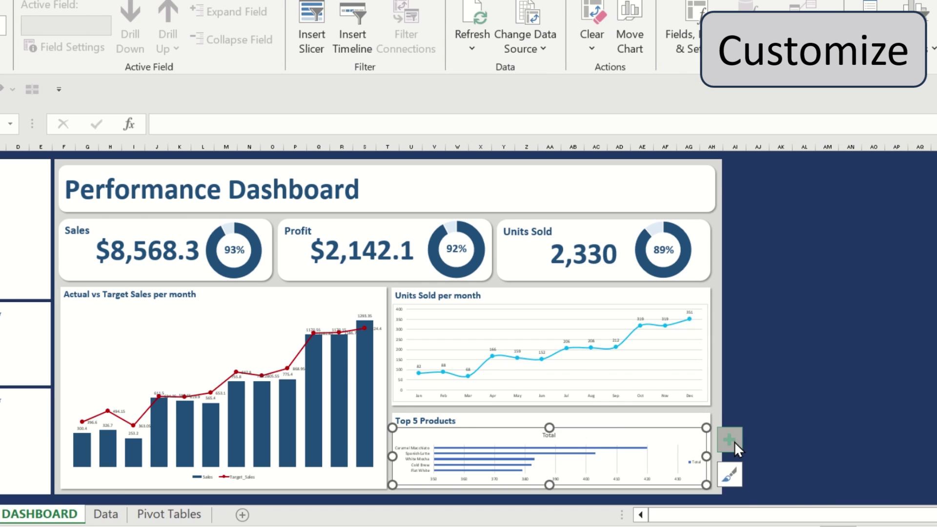
# Remove the chart title and legend from the Top 5 Products chart and add data labels
pyautogui.click(734, 441)
pyautogui.click(768, 414)
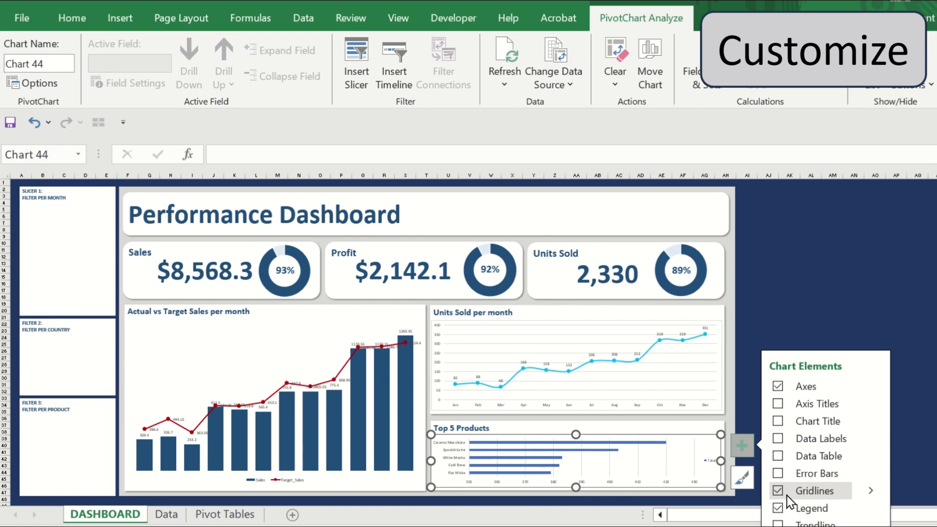
pyautogui.click(778, 508)
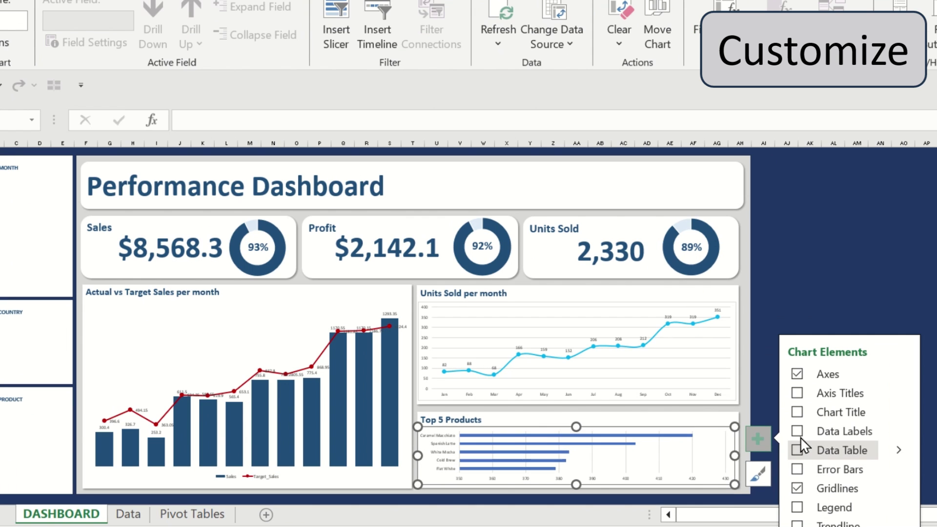
pyautogui.click(797, 432)
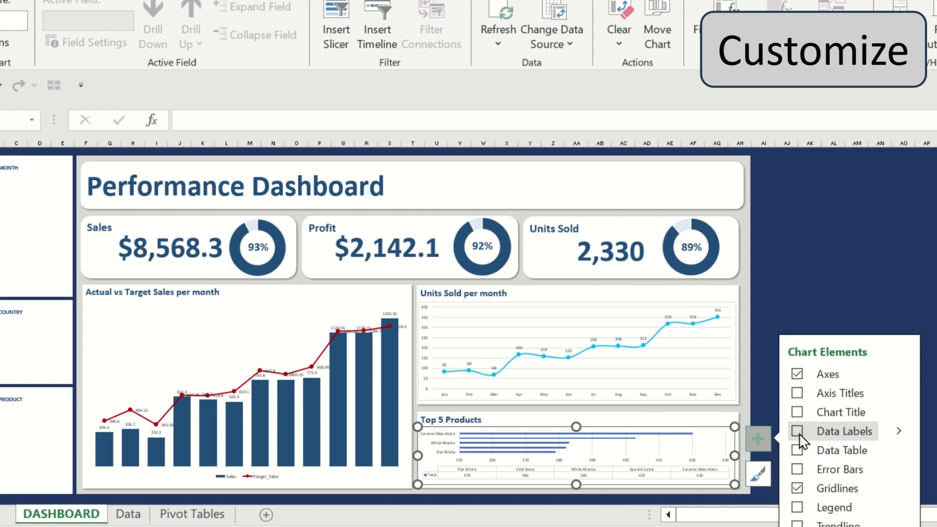
pyautogui.press('Escape')
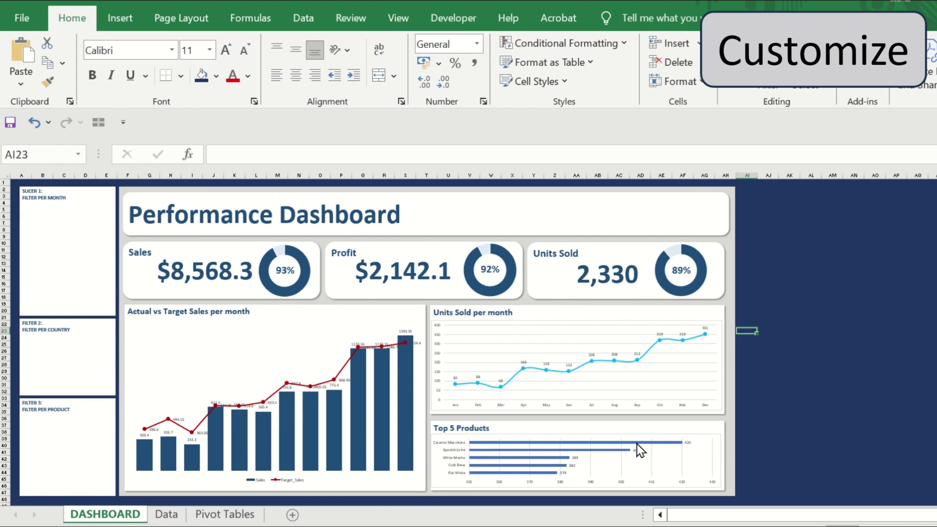
# Set the gap width of the Top 5 Products bars to 10%
pyautogui.rightClick(635, 446)
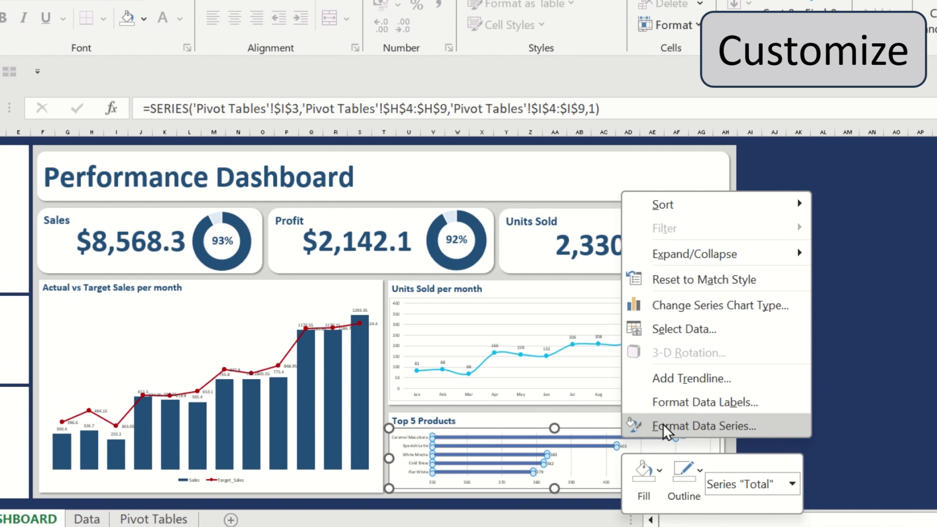
pyautogui.click(663, 424)
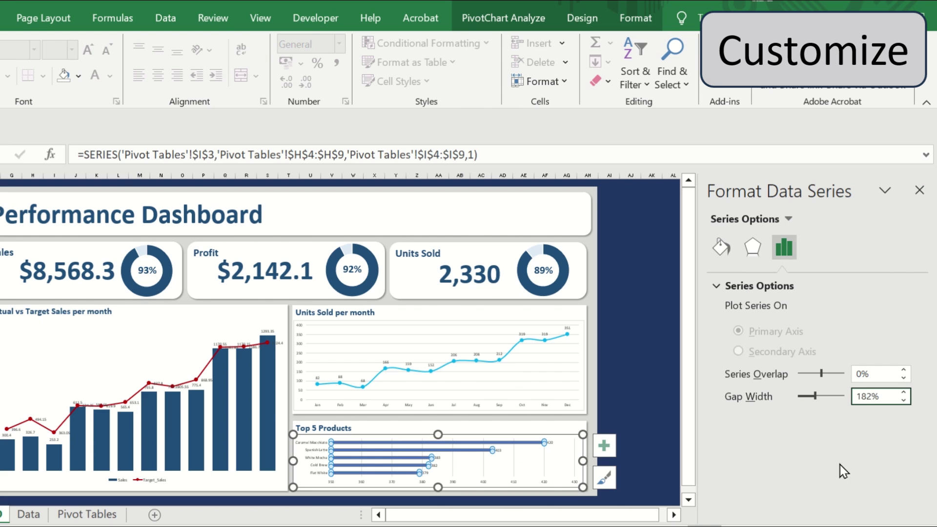
pyautogui.press('Return')
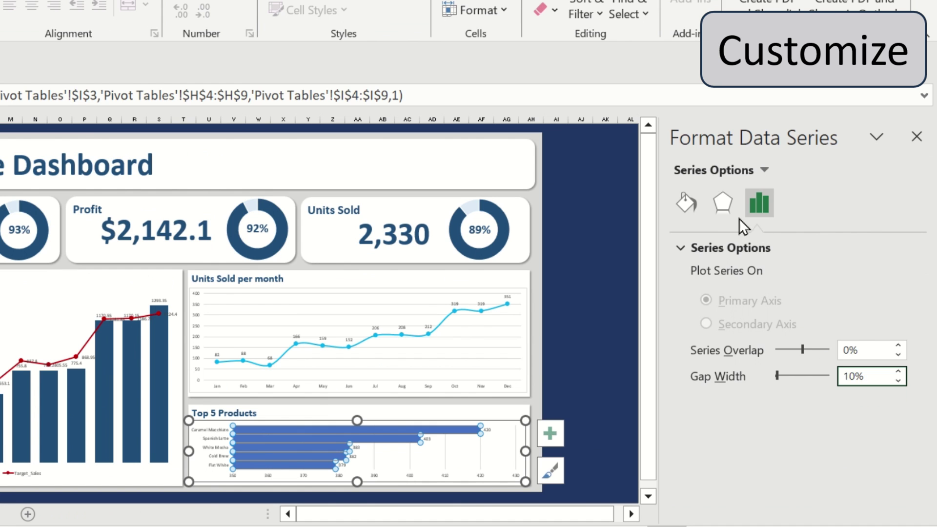
# Fill the Top 5 Products bars with the standard orange
pyautogui.click(721, 249)
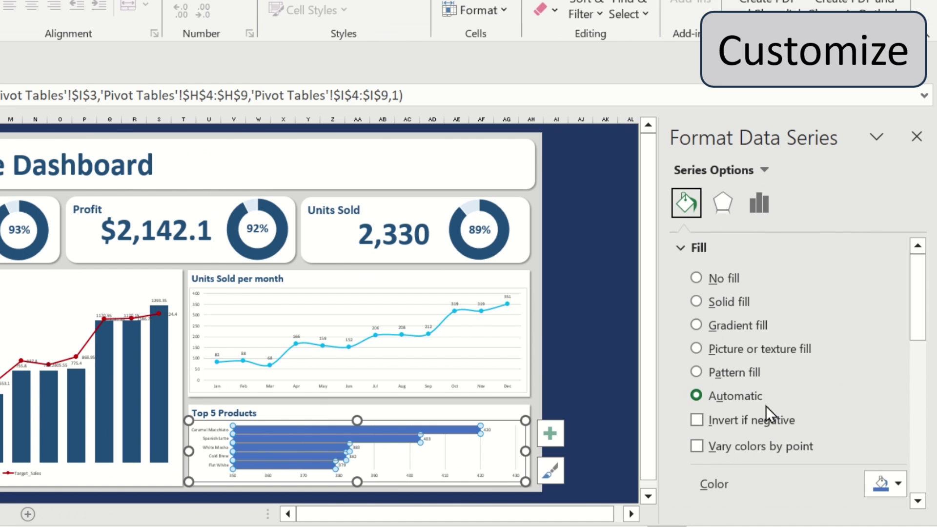
pyautogui.click(898, 483)
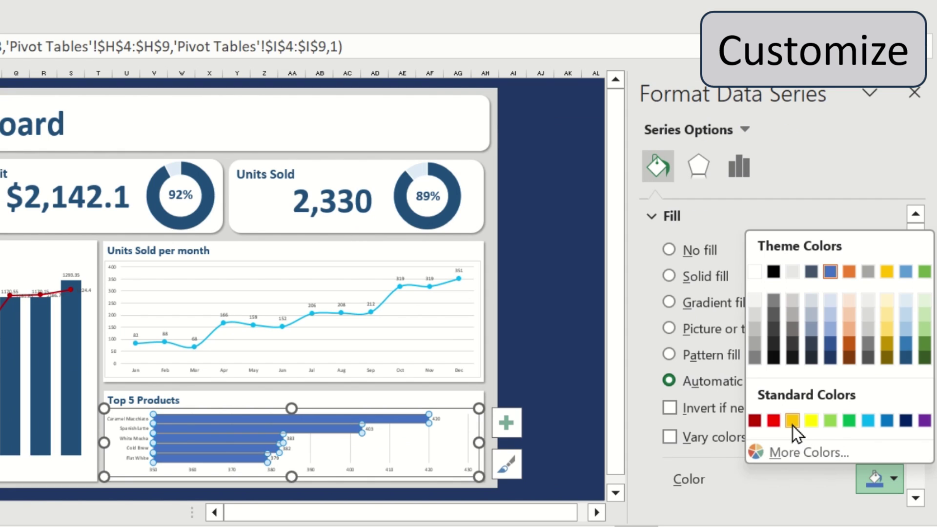
pyautogui.click(793, 419)
# Give the Top 5 Products chart area no fill and no outline
pyautogui.click(469, 414)
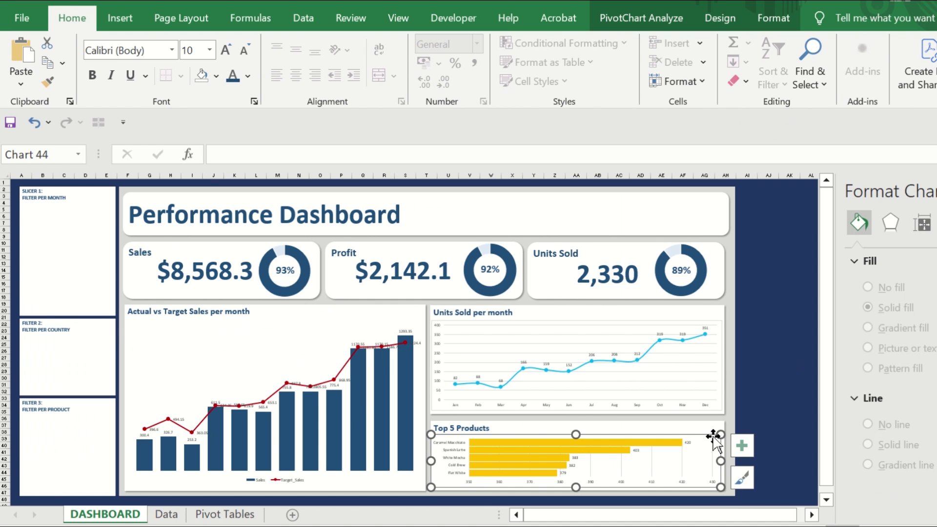
pyautogui.click(773, 17)
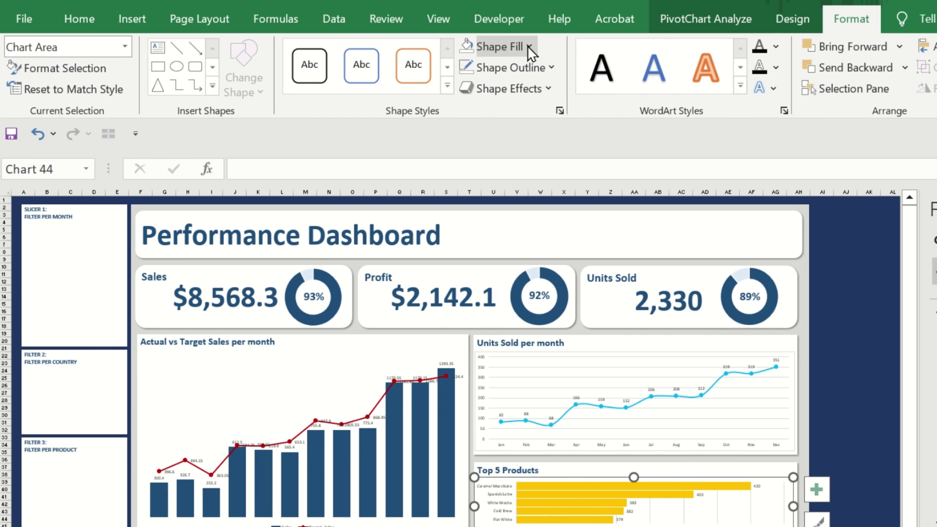
pyautogui.click(529, 47)
pyautogui.click(522, 230)
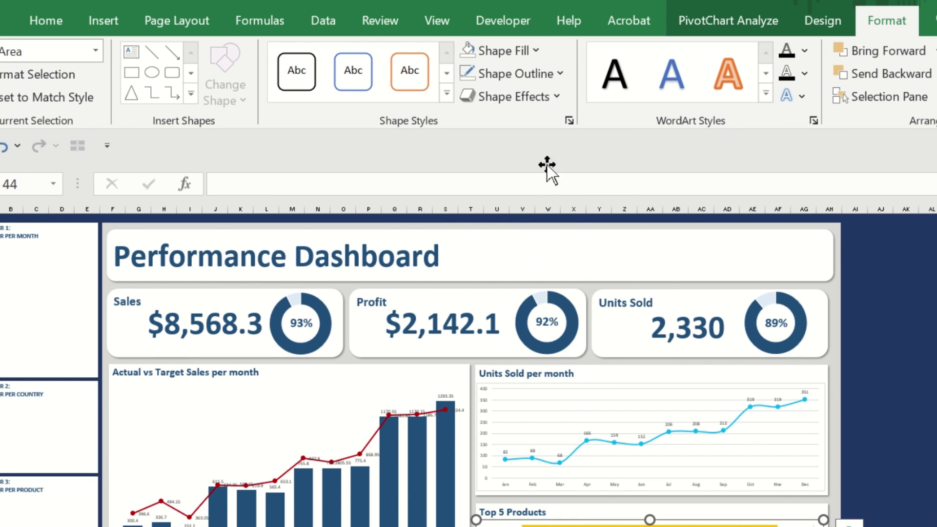
pyautogui.click(547, 73)
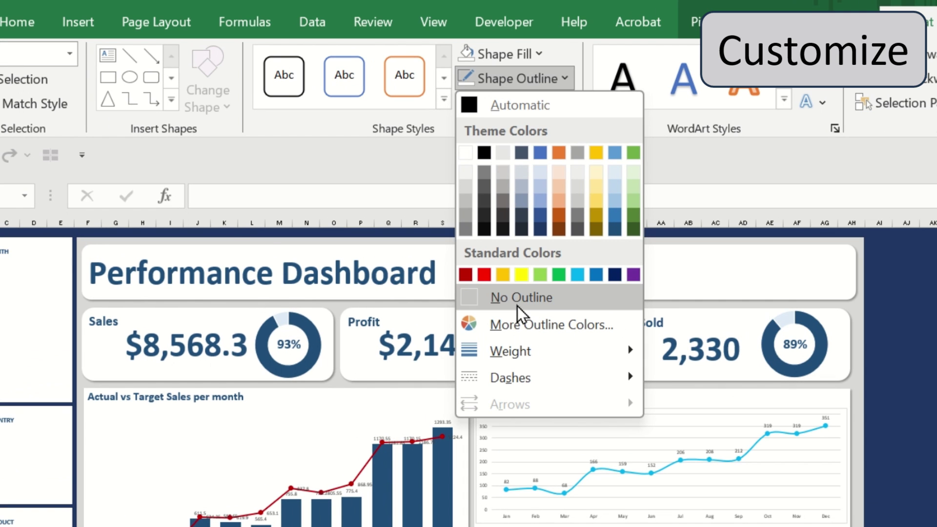
pyautogui.click(518, 306)
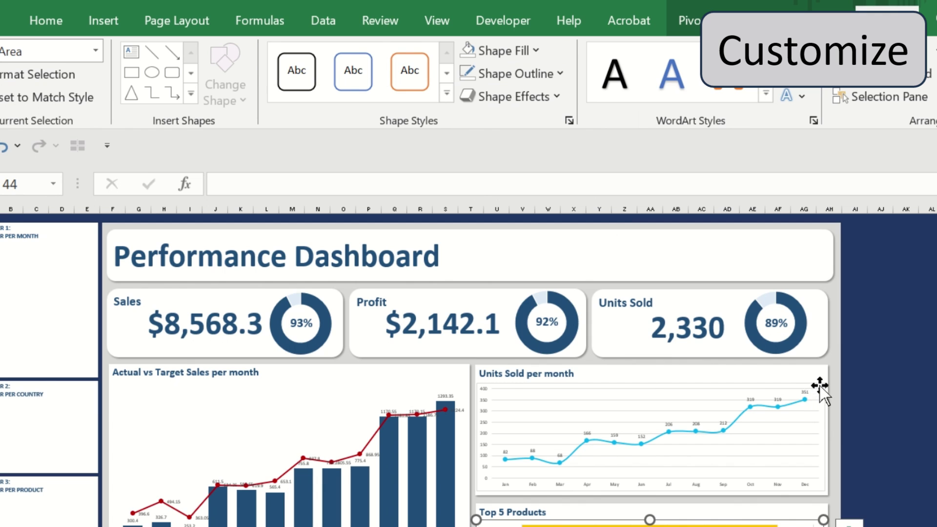
# Remove the fill and outline from the Units Sold per month chart area
pyautogui.click(819, 387)
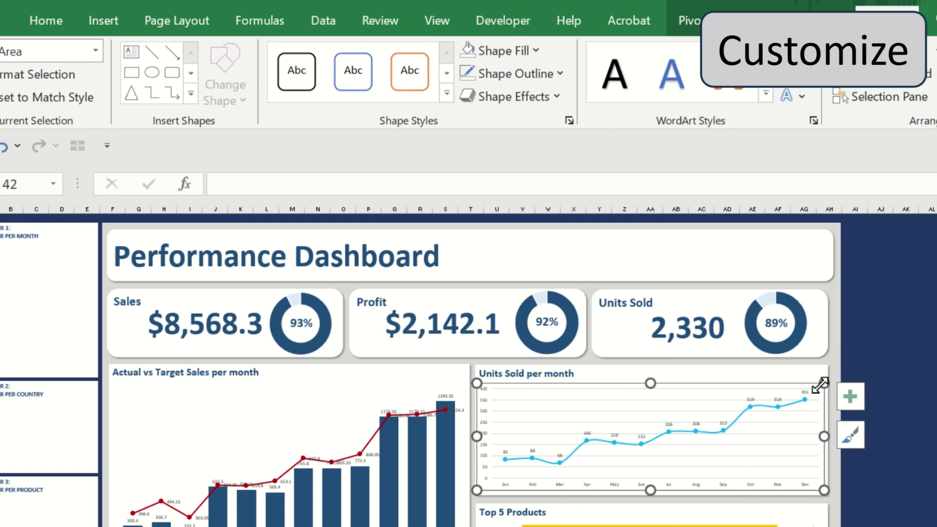
pyautogui.click(528, 48)
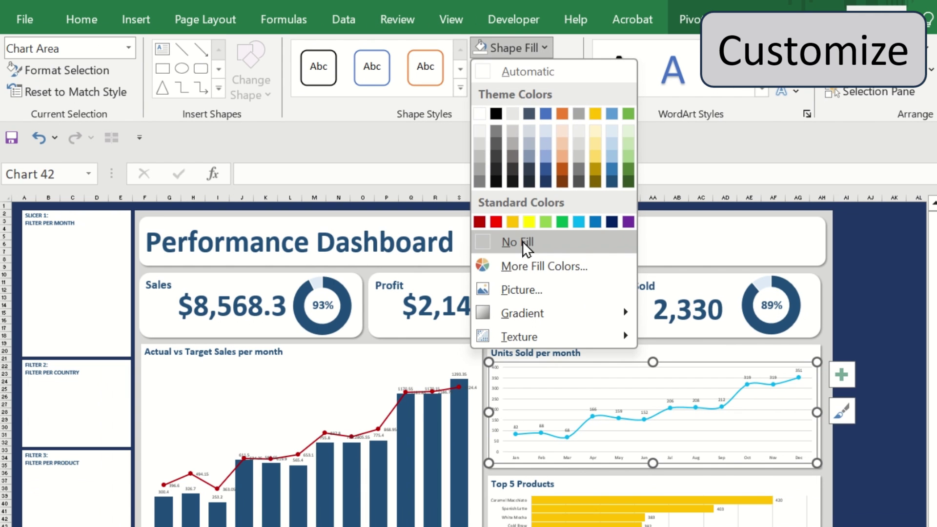
pyautogui.click(509, 259)
pyautogui.click(553, 72)
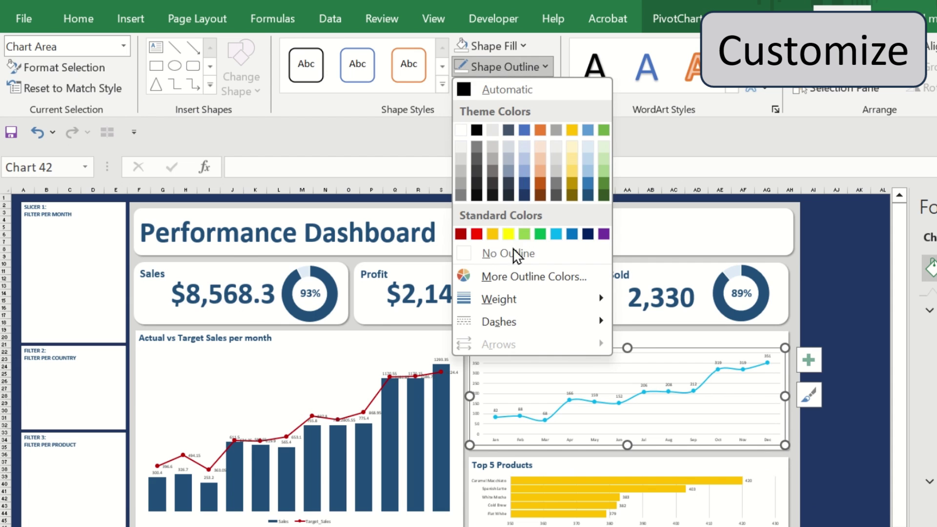
pyautogui.click(536, 266)
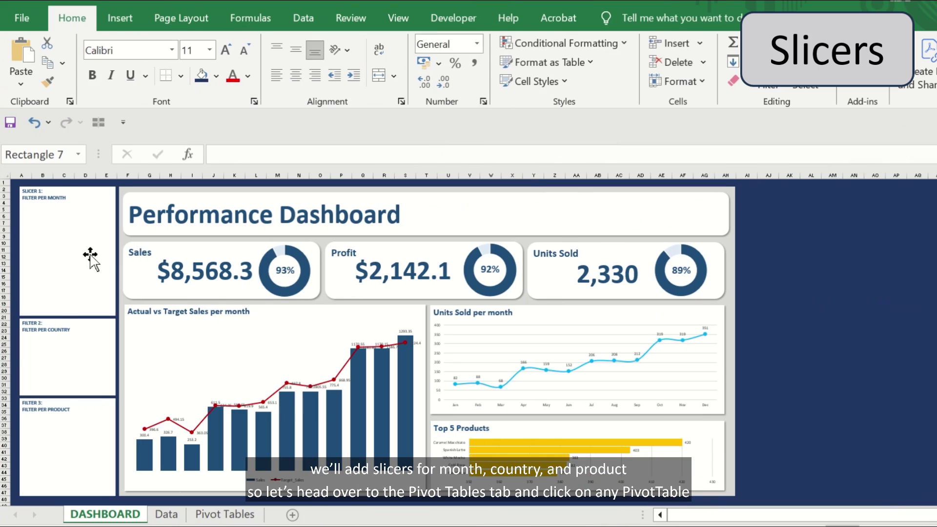
pyautogui.click(90, 255)
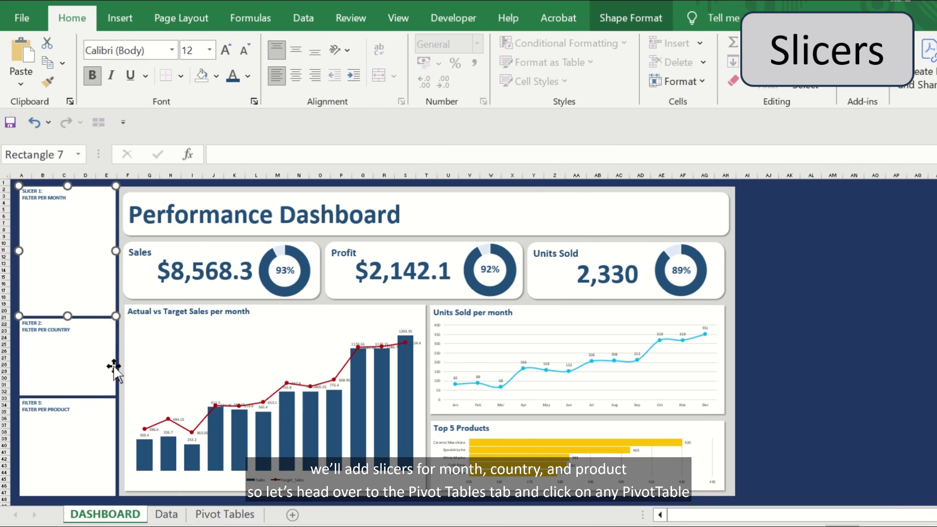
pyautogui.click(115, 371)
pyautogui.click(106, 440)
# Insert slicers for Month, Country and Product from the monthly Sales and Target_Sales PivotTable on the Pivot Tables sheet
pyautogui.click(247, 515)
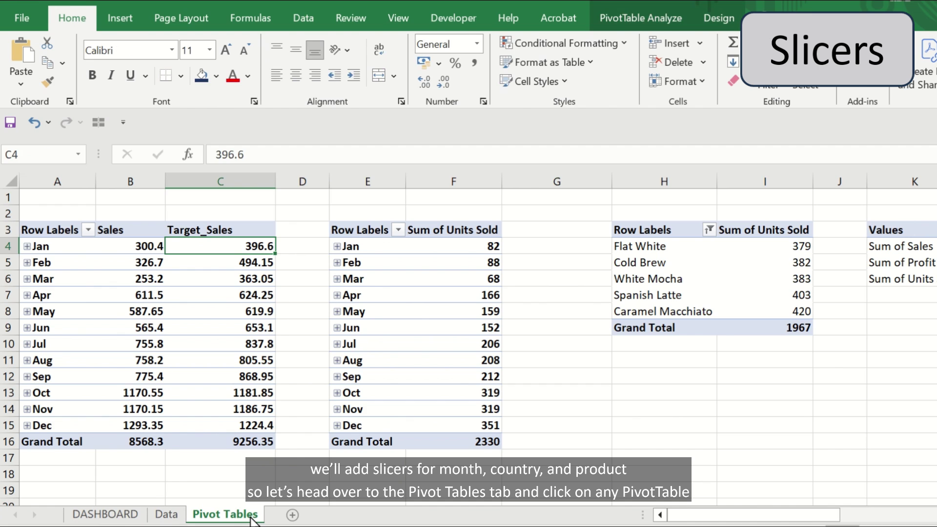
pyautogui.click(151, 245)
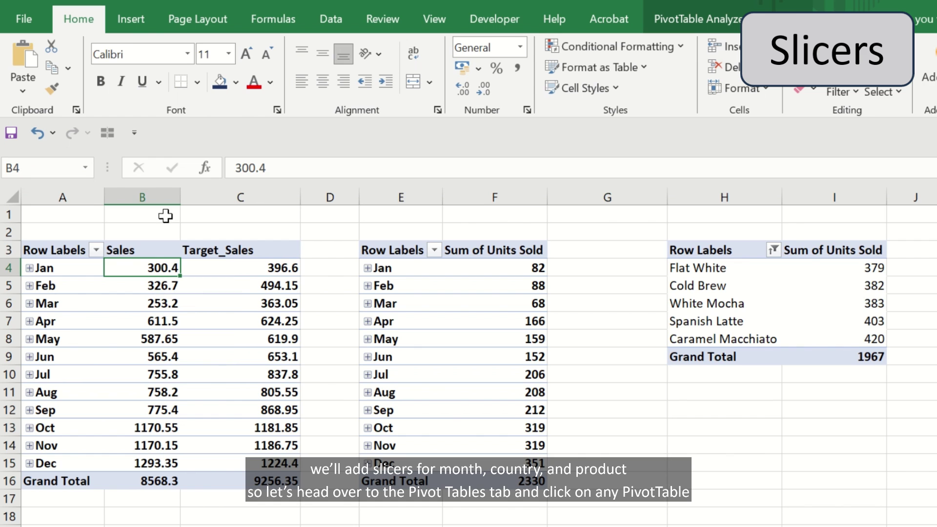
pyautogui.click(131, 20)
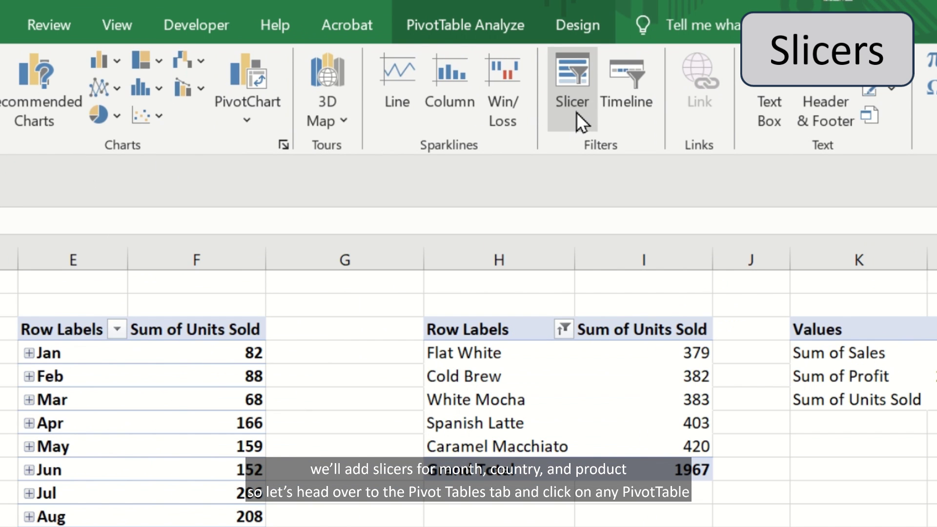
pyautogui.click(933, 103)
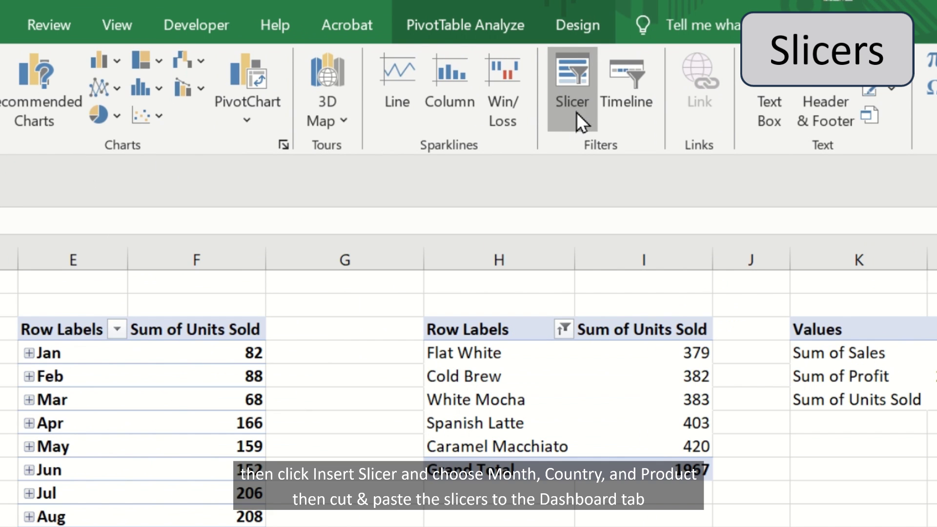
pyautogui.moveTo(473, 172); pyautogui.dragTo(488, 96)
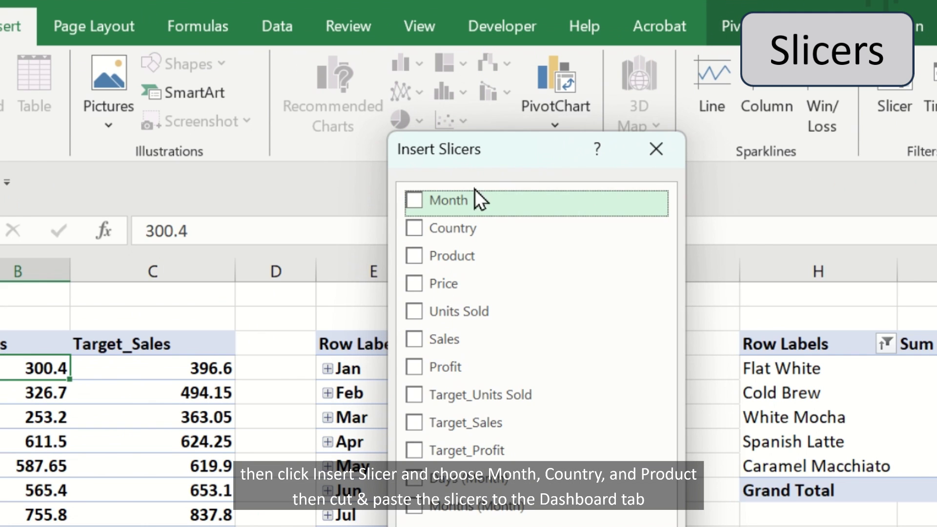
pyautogui.click(415, 201)
pyautogui.click(414, 228)
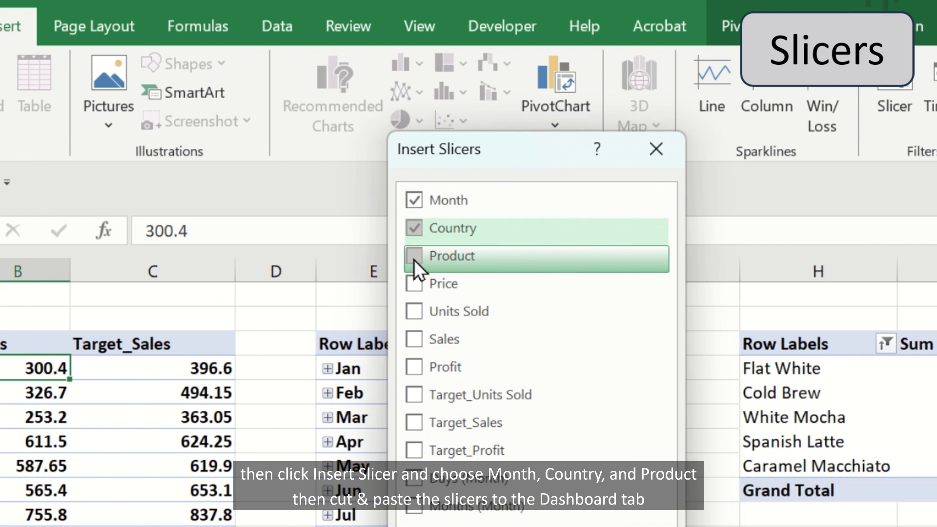
pyautogui.click(414, 259)
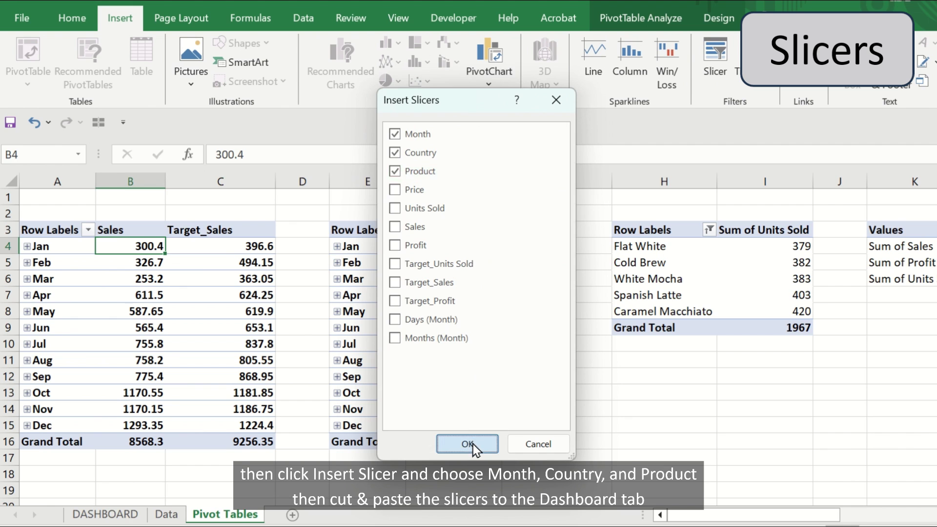
pyautogui.click(467, 444)
# Move the Product slicer aside and cut the Month, Country and Product slicers together from the Pivot Tables sheet
pyautogui.moveTo(531, 295); pyautogui.dragTo(709, 246)
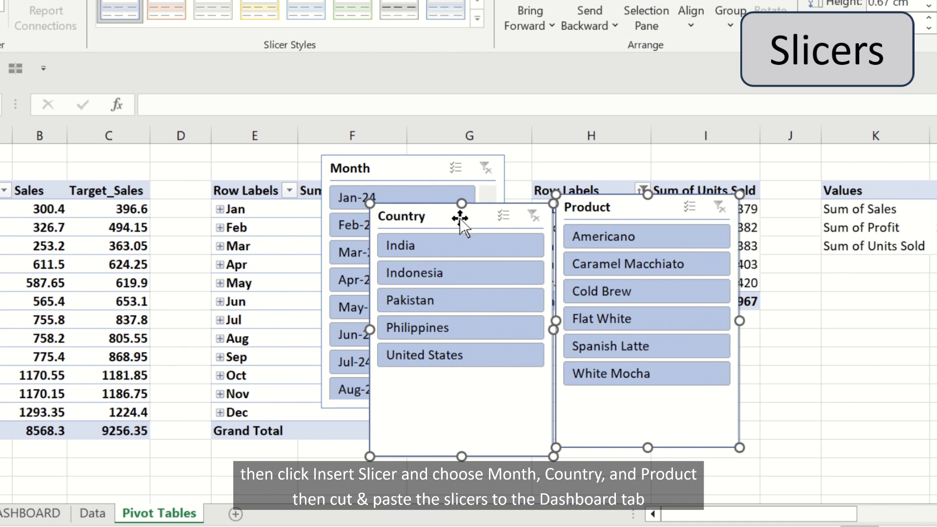
pyautogui.keyDown('ctrl'); pyautogui.click(400, 168); pyautogui.keyUp('ctrl')
pyautogui.rightClick(401, 168)
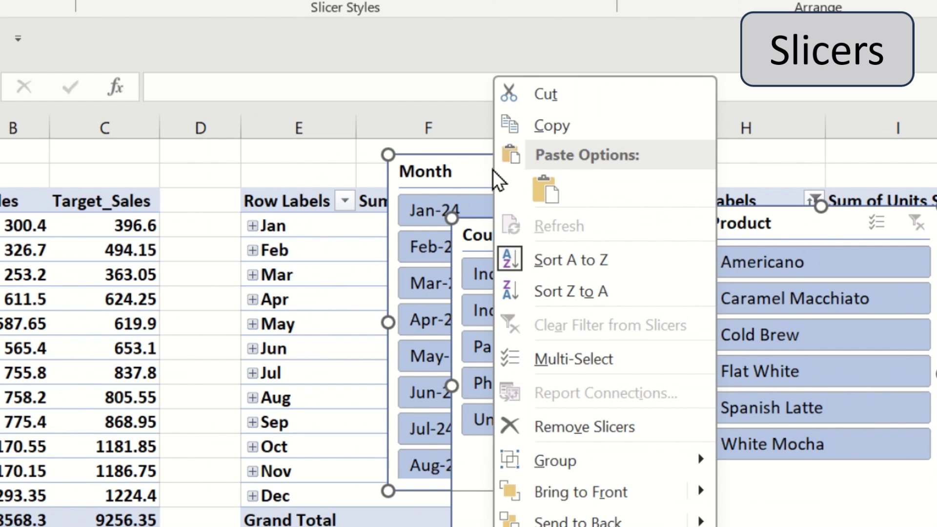
pyautogui.click(564, 96)
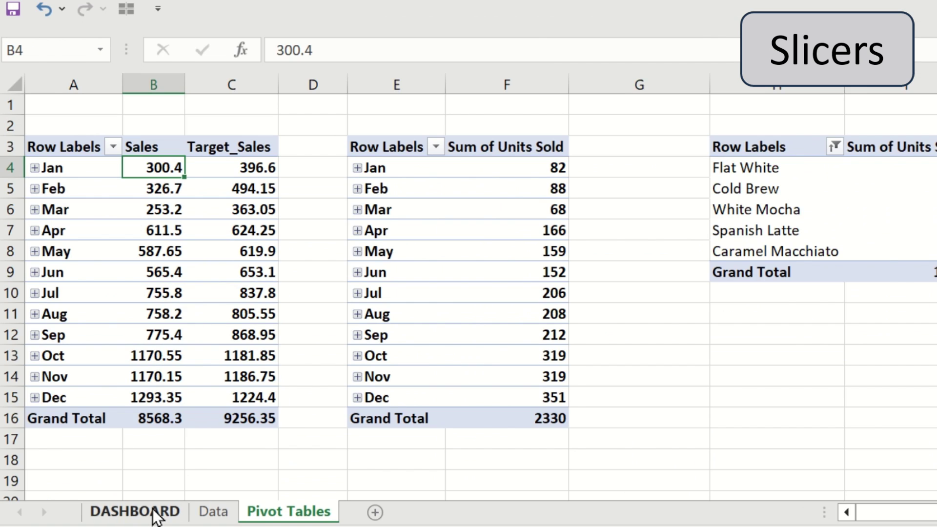
# Paste the slicers onto the DASHBOARD sheet and place Month, Country and Product over their matching filter panels
pyautogui.click(173, 514)
pyautogui.click(78, 231)
pyautogui.rightClick(80, 238)
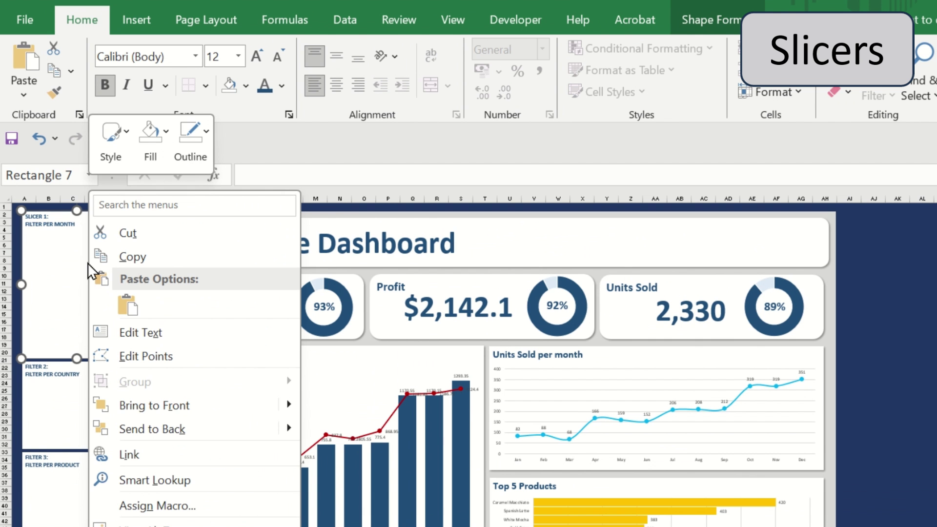
pyautogui.click(126, 304)
pyautogui.moveTo(96, 298); pyautogui.dragTo(52, 238)
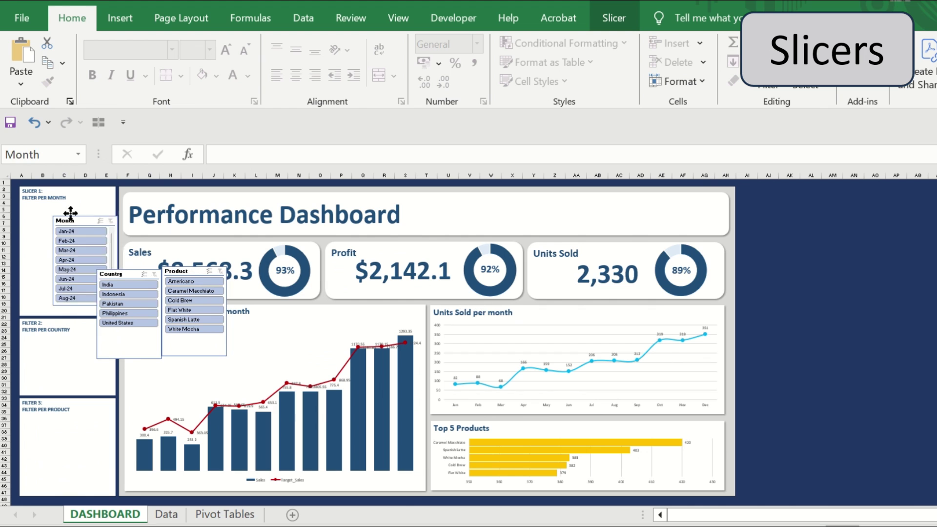
pyautogui.moveTo(122, 273); pyautogui.dragTo(54, 324)
pyautogui.moveTo(184, 272); pyautogui.dragTo(38, 433)
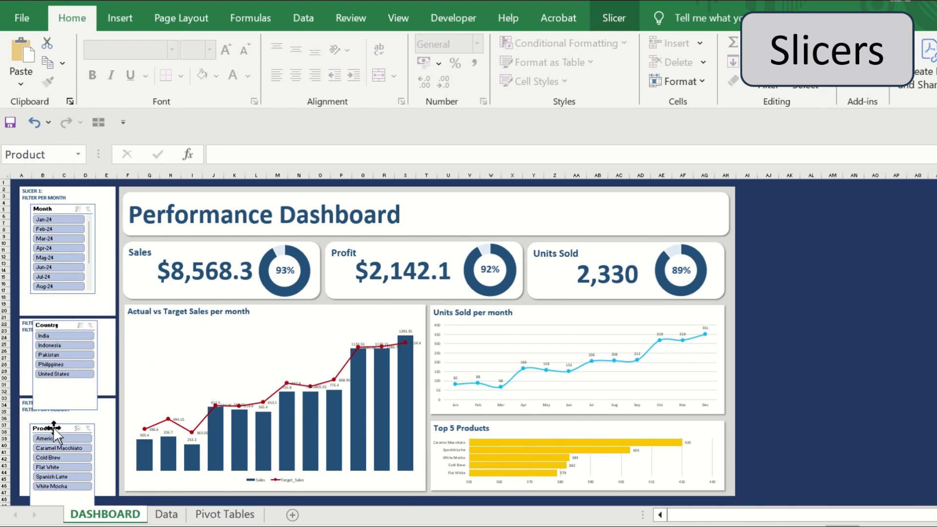
# Resize the Month slicer to fill its filter panel and arrange its buttons in 2 columns
pyautogui.moveTo(94, 293); pyautogui.dragTo(87, 279)
pyautogui.moveTo(97, 311); pyautogui.dragTo(127, 352)
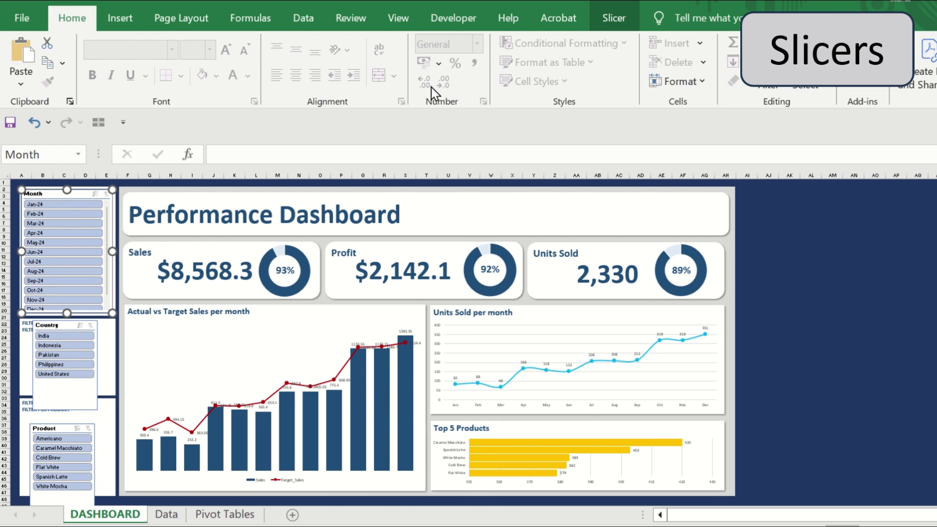
pyautogui.click(606, 22)
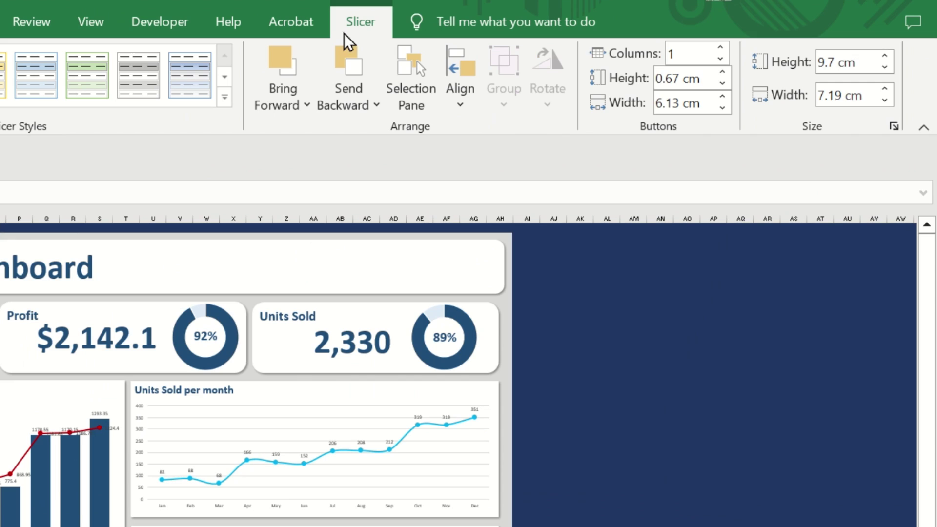
pyautogui.click(720, 48)
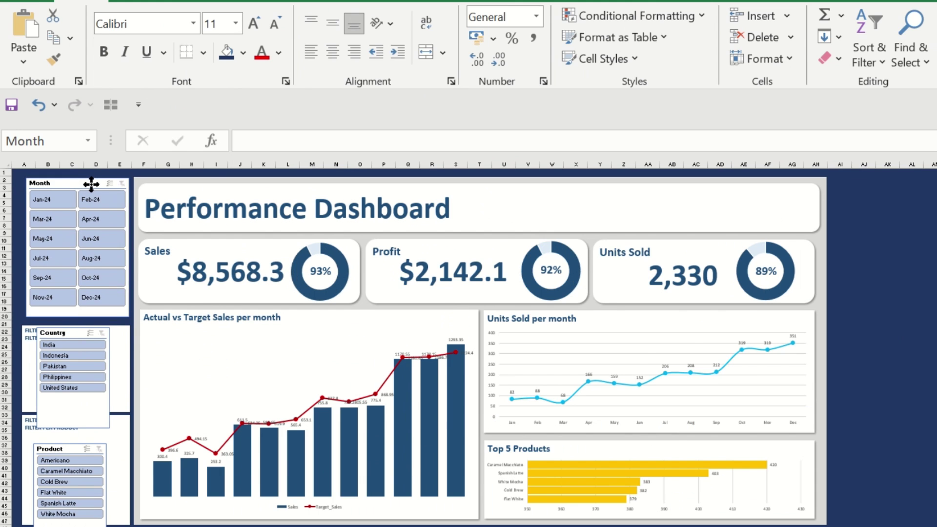
# Fit the Country slicer into the Filter 2 area directly below the Month slicer
pyautogui.click(111, 344)
pyautogui.click(767, 329)
pyautogui.moveTo(76, 325); pyautogui.dragTo(61, 319)
pyautogui.click(853, 372)
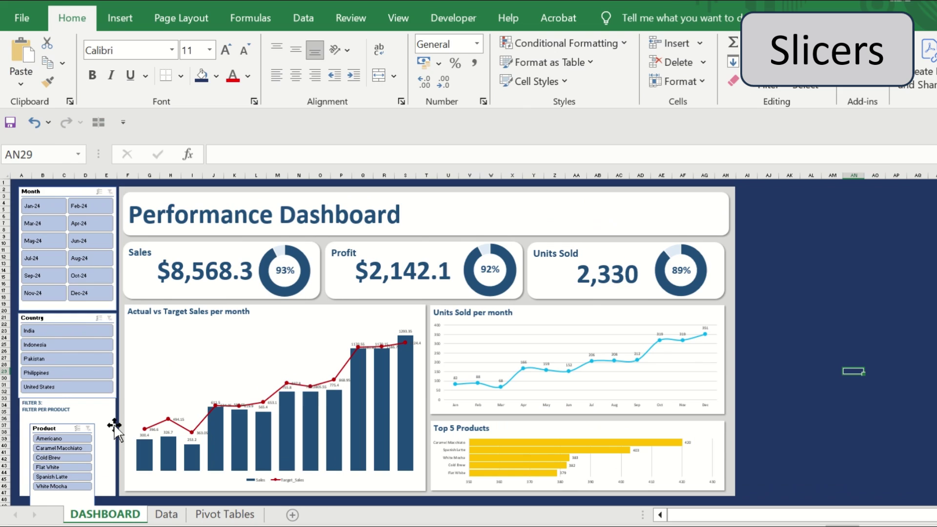
# Delete the Filter 3 placeholder panel and fit the Product slicer into its space below the Country slicer
pyautogui.click(111, 421)
pyautogui.press('Delete')
pyautogui.moveTo(58, 428); pyautogui.dragTo(48, 406)
pyautogui.click(832, 331)
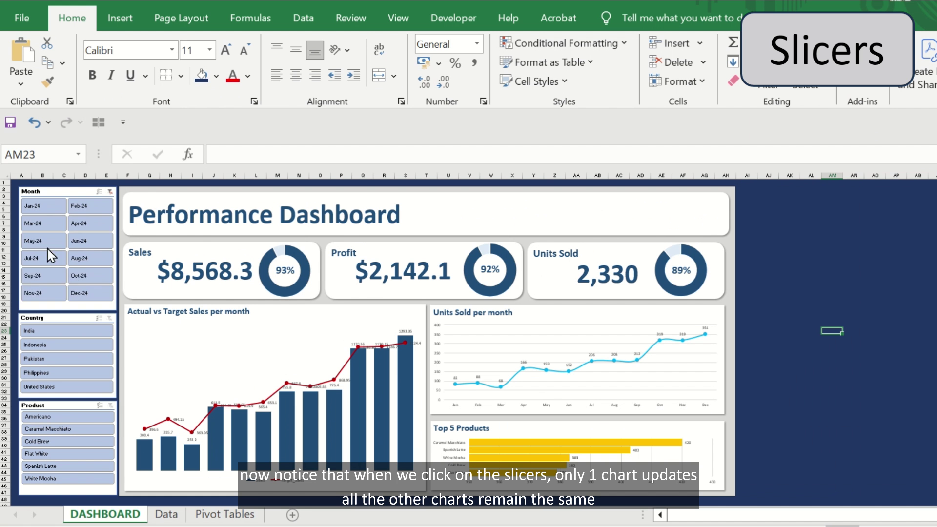
# Test which charts respond to the Month, Country and Product slicers, using selections such as Jan-24 and Americano, and clear the filters
pyautogui.click(47, 261)
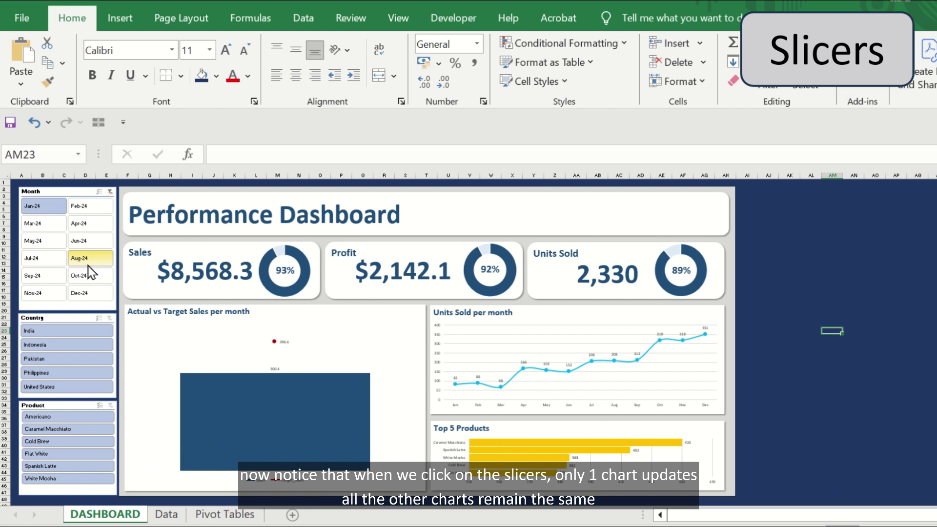
pyautogui.click(110, 193)
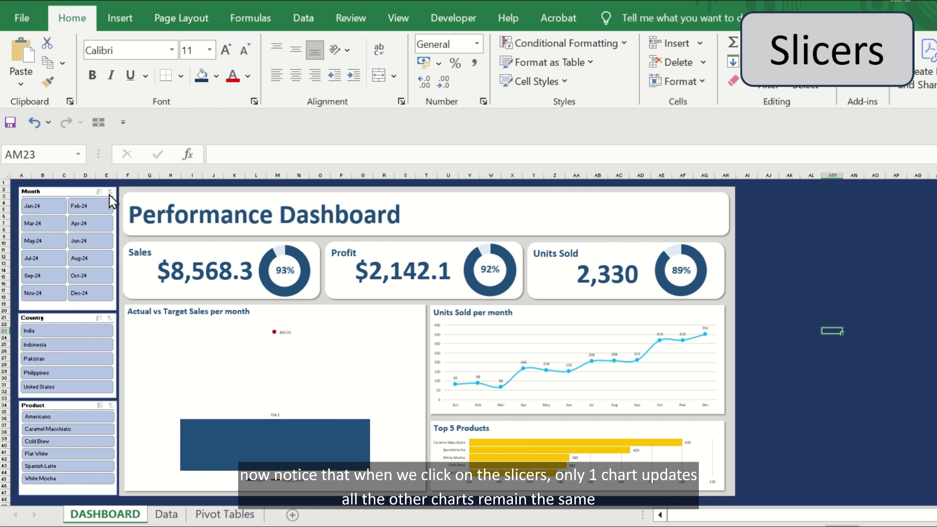
pyautogui.click(71, 333)
pyautogui.click(77, 333)
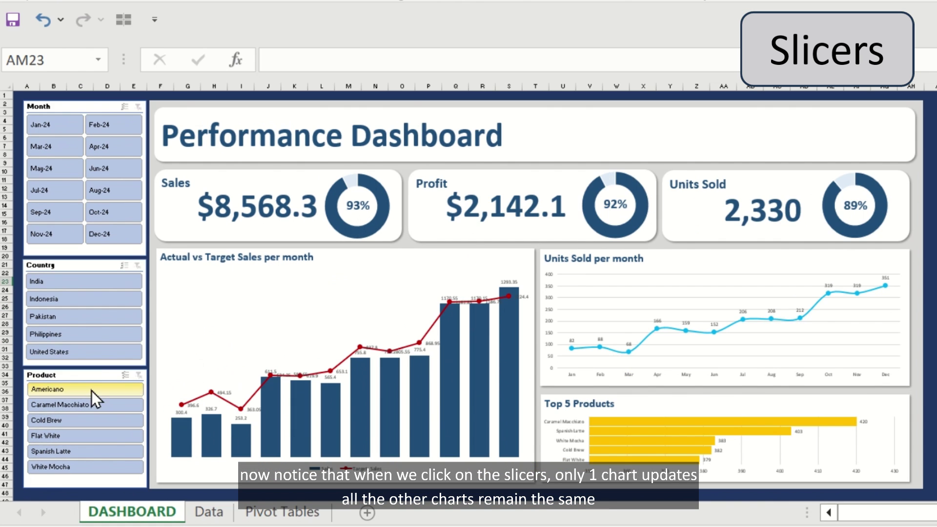
pyautogui.click(84, 402)
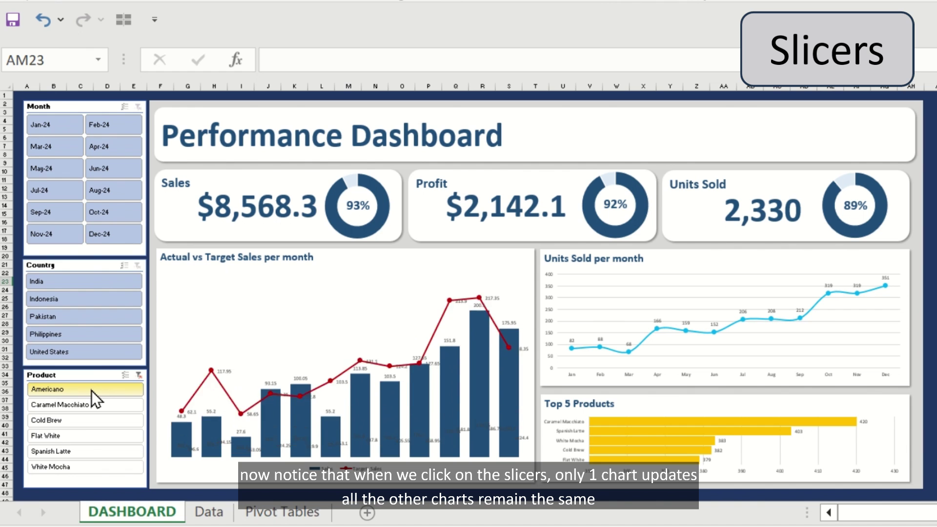
pyautogui.click(83, 415)
pyautogui.click(138, 376)
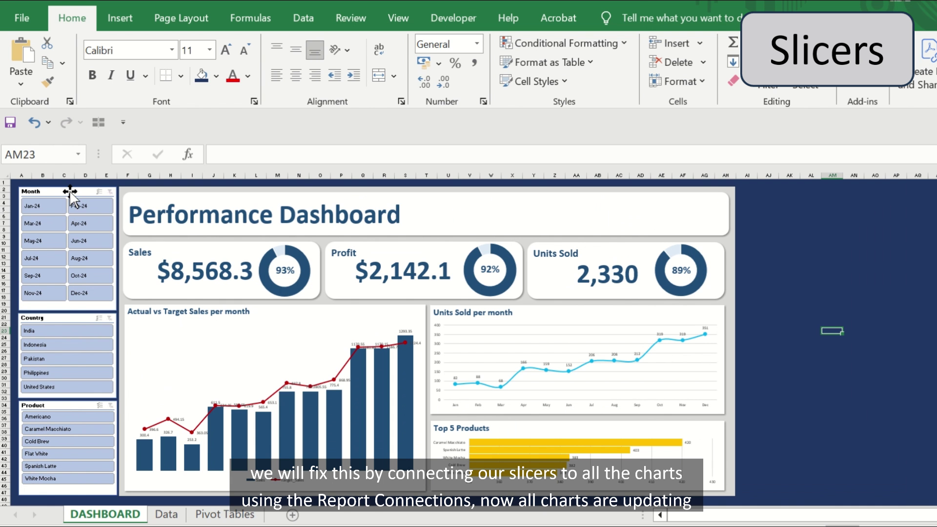
# Connect the Month slicer to PivotTable10, 2, 3, 4, 8 and 9 as well, and test month filters before clearing them
pyautogui.click(70, 190)
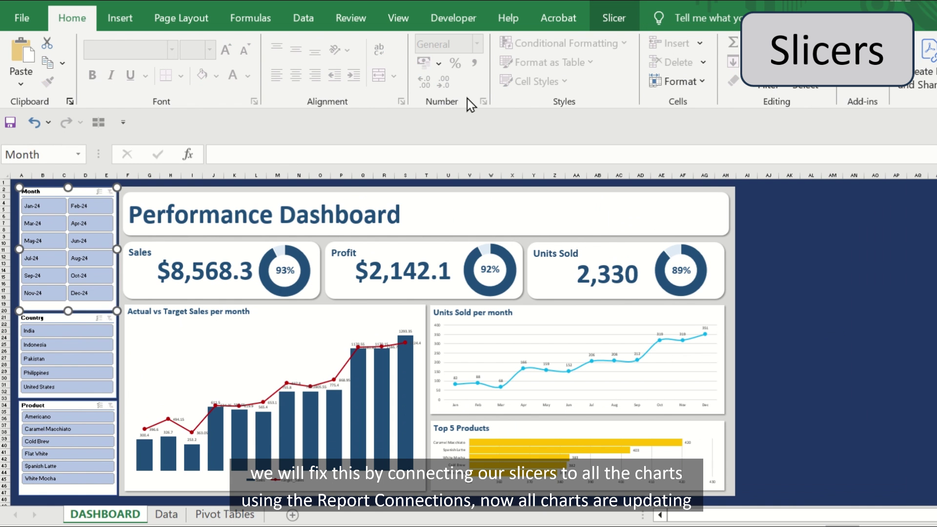
pyautogui.click(614, 20)
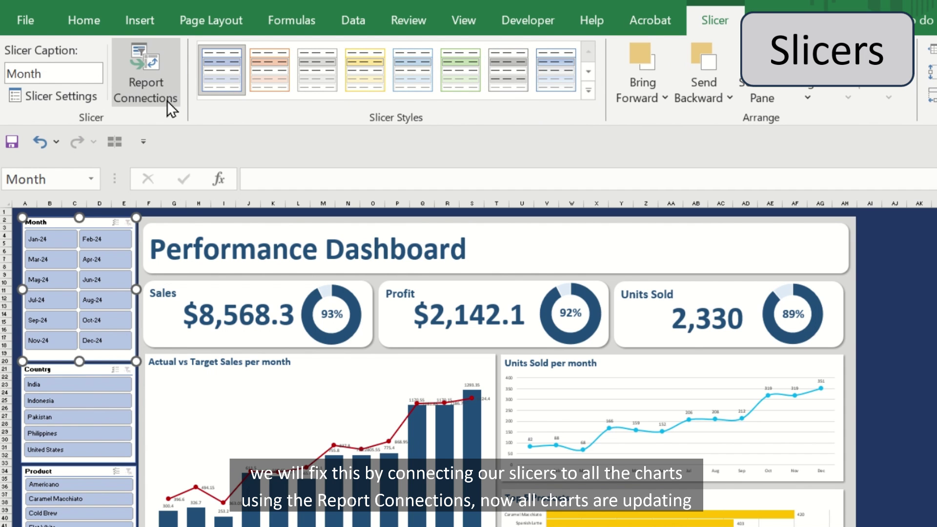
pyautogui.click(145, 78)
pyautogui.moveTo(488, 201); pyautogui.dragTo(470, 136)
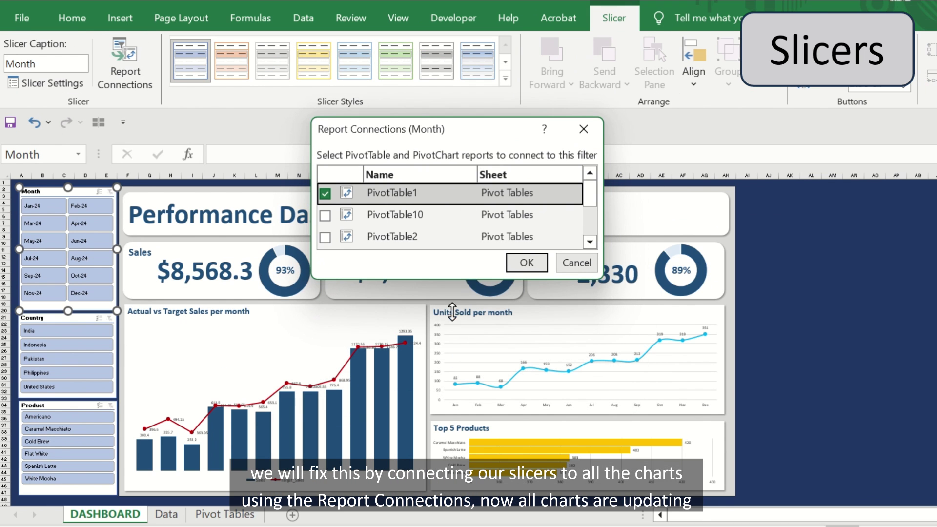
pyautogui.moveTo(452, 310); pyautogui.dragTo(452, 473)
pyautogui.click(325, 216)
pyautogui.click(337, 245)
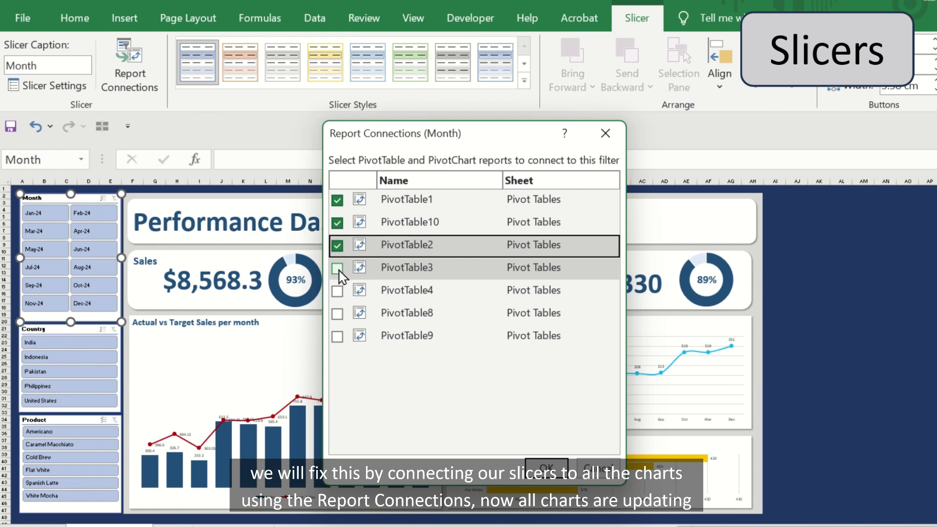
pyautogui.click(337, 268)
pyautogui.click(337, 290)
pyautogui.click(337, 314)
pyautogui.click(336, 336)
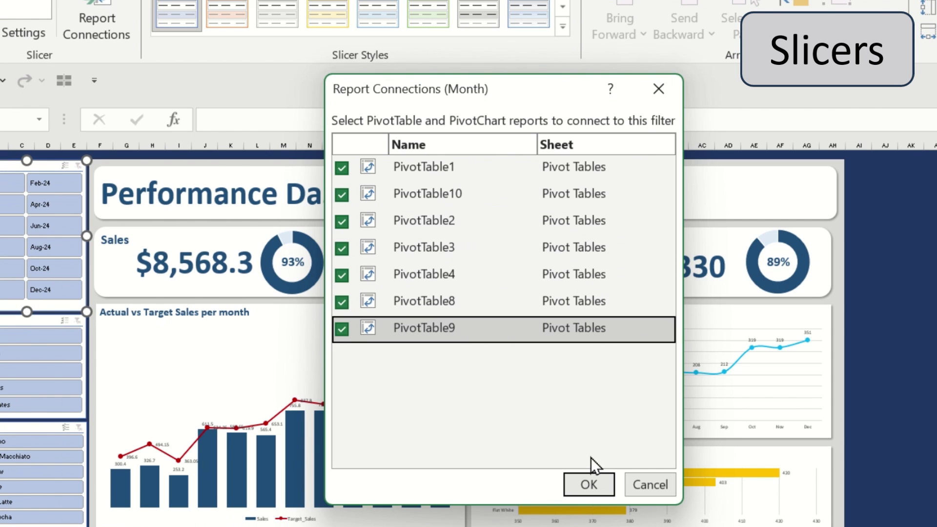
pyautogui.click(603, 490)
pyautogui.click(44, 209)
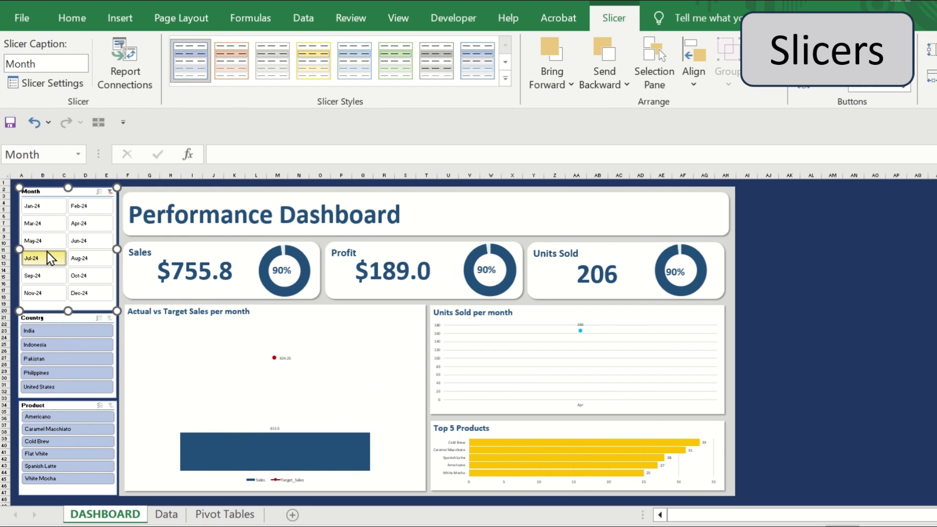
pyautogui.click(111, 191)
# Connect the Country slicer to PivotTable10, PivotTable2, PivotTable3, PivotTable4, PivotTable8 and PivotTable9 in addition to PivotTable1
pyautogui.click(70, 321)
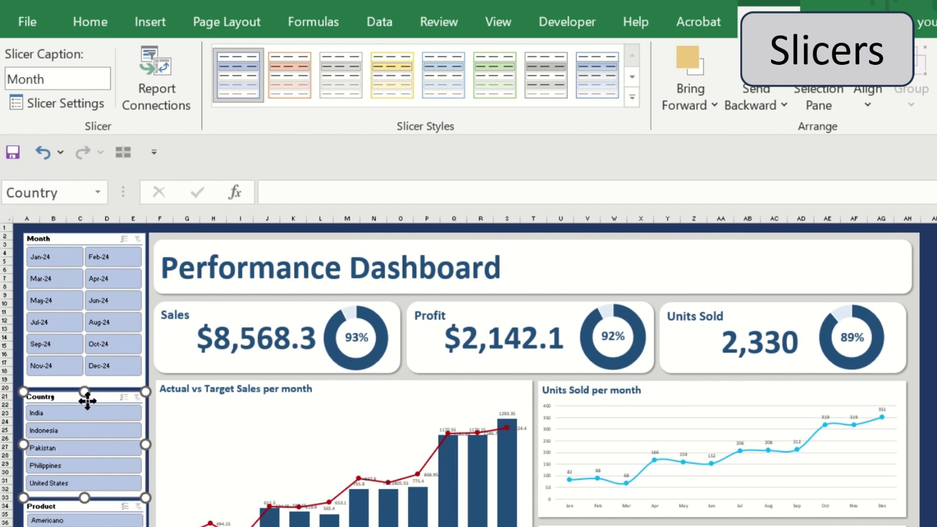
pyautogui.click(163, 83)
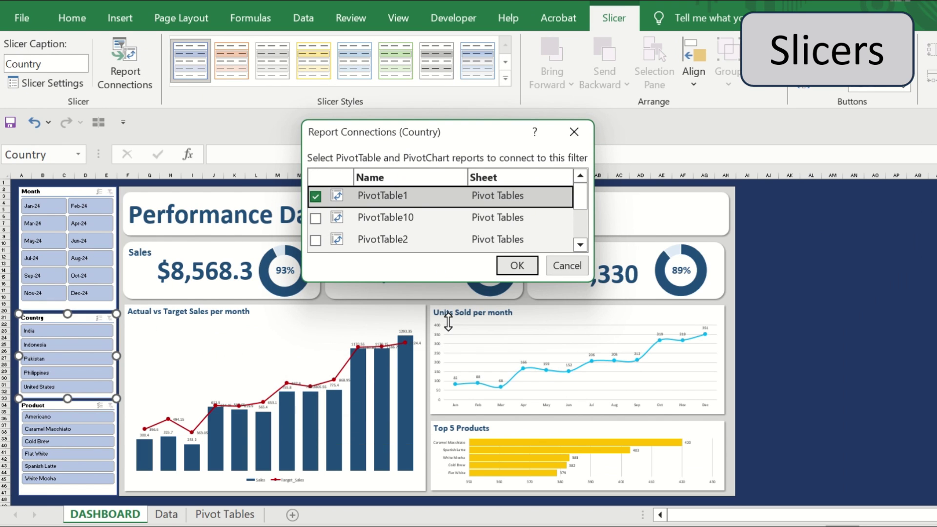
pyautogui.moveTo(448, 321); pyautogui.dragTo(448, 429)
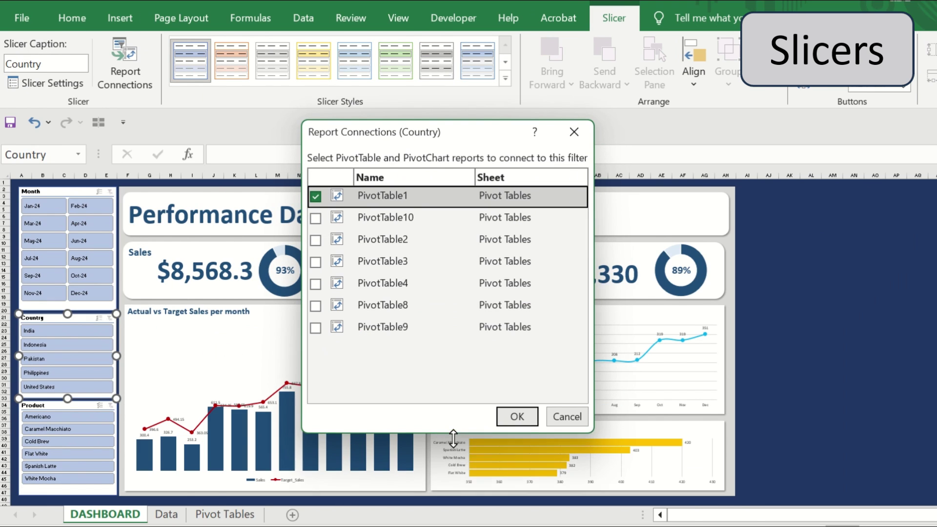
pyautogui.click(315, 218)
pyautogui.click(315, 240)
pyautogui.click(315, 262)
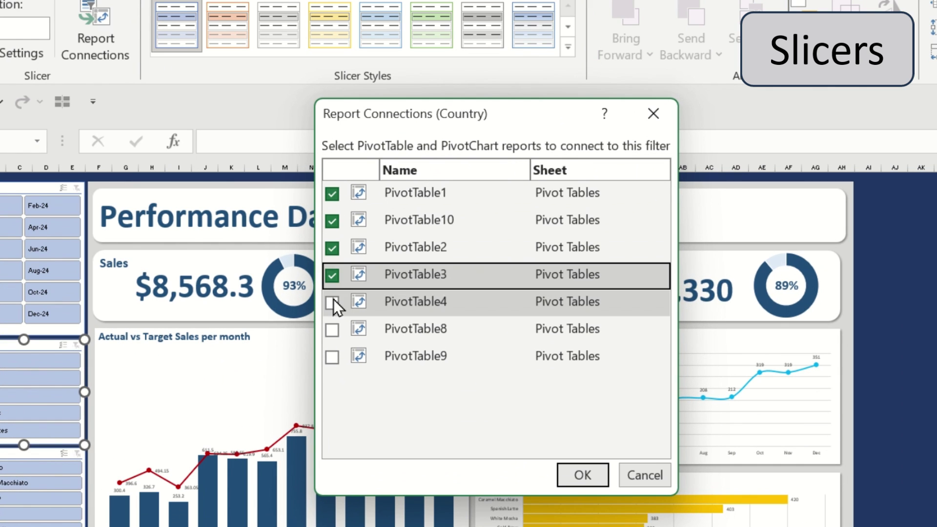
pyautogui.click(333, 302)
pyautogui.click(332, 329)
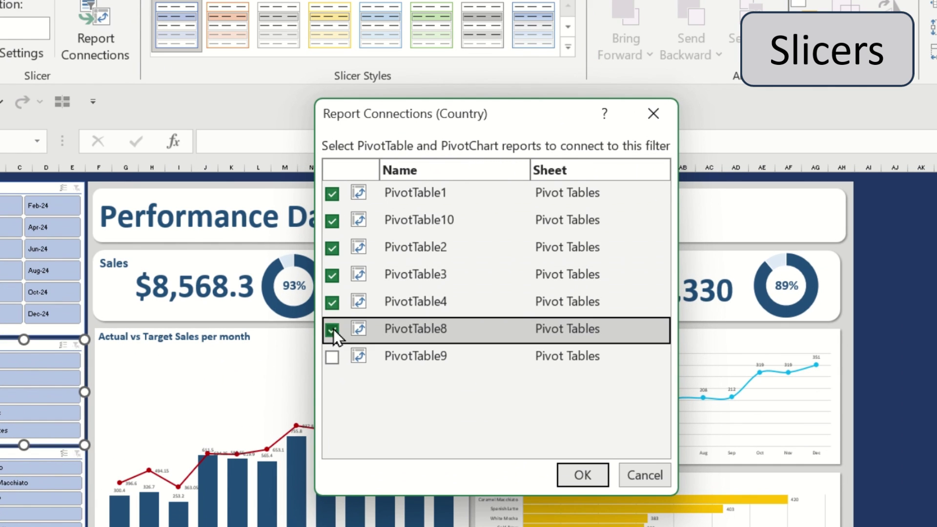
pyautogui.click(332, 356)
pyautogui.click(607, 441)
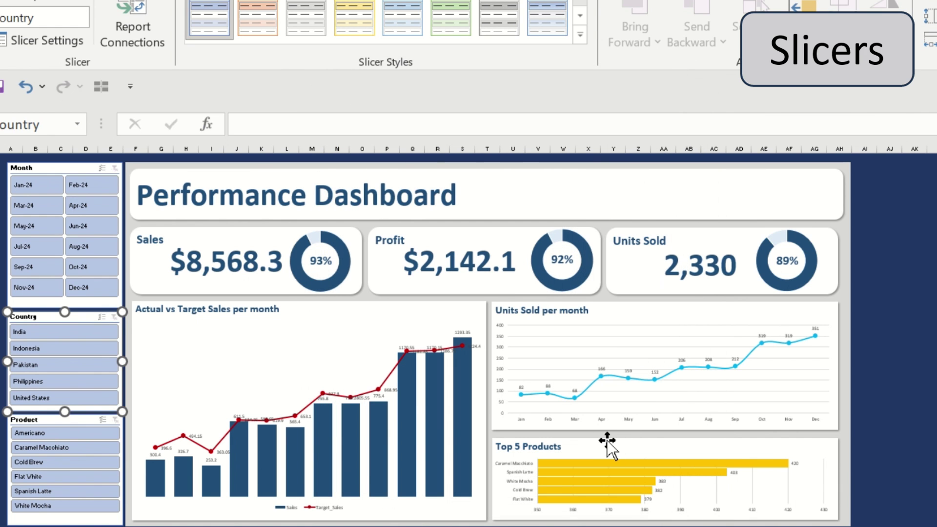
# Extend the Product slicer's report connections to PivotTable10, 2, 3, 4, 8 and 9 so it filters every PivotTable
pyautogui.click(62, 418)
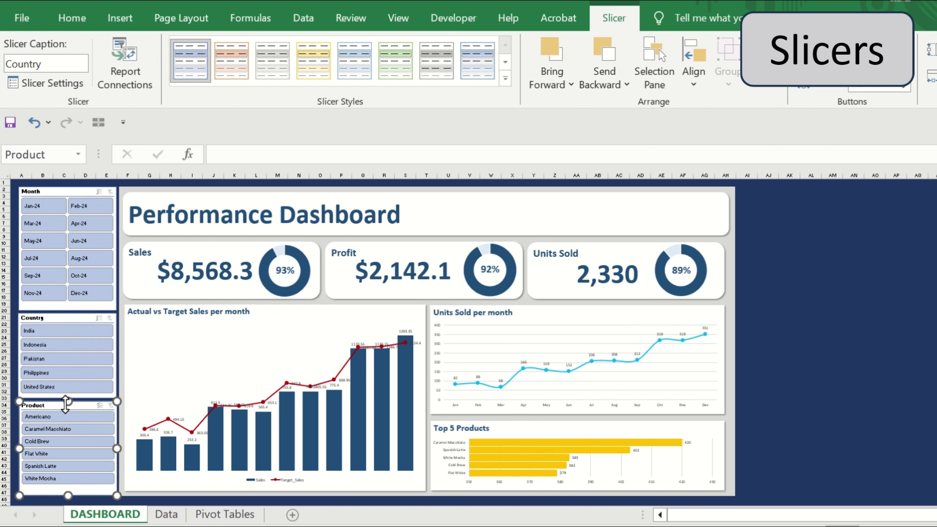
pyautogui.click(128, 68)
pyautogui.moveTo(452, 175); pyautogui.dragTo(453, 150)
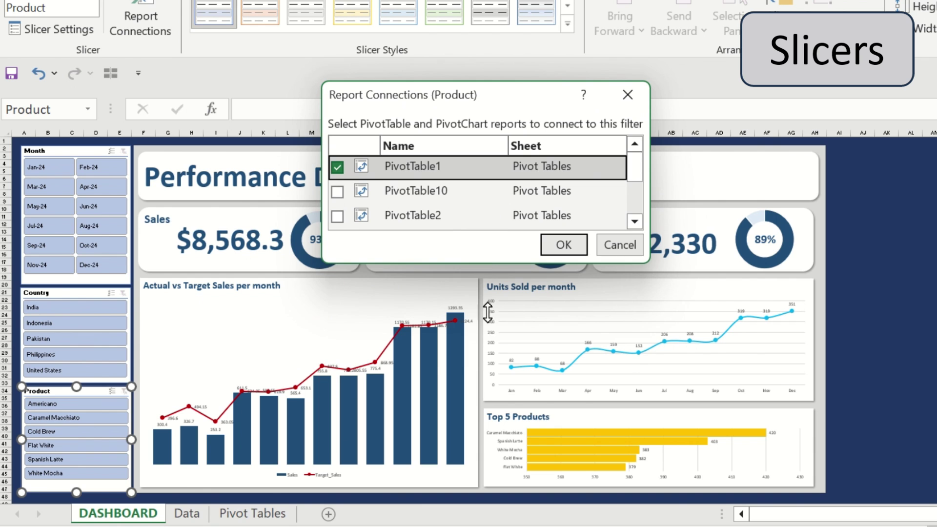
pyautogui.moveTo(487, 313); pyautogui.dragTo(487, 435)
pyautogui.click(337, 191)
pyautogui.click(337, 215)
pyautogui.click(337, 240)
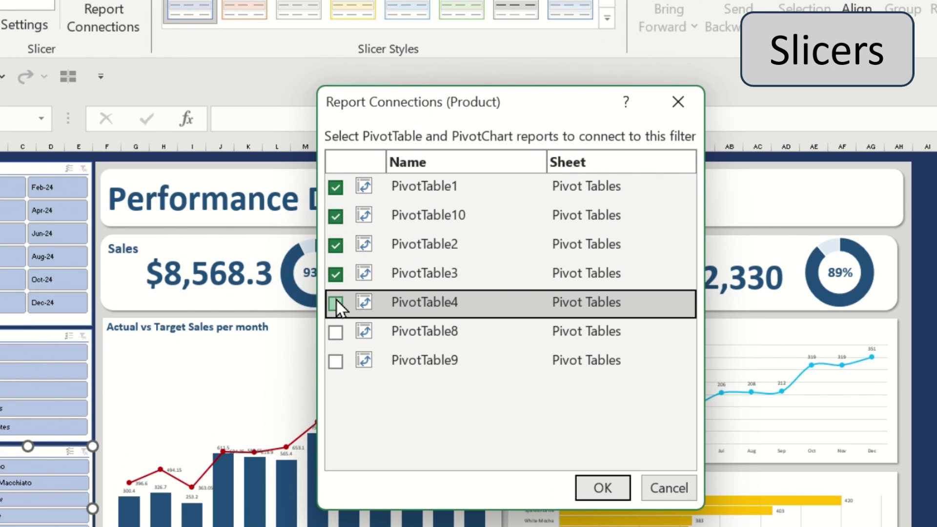
pyautogui.click(336, 303)
pyautogui.click(336, 332)
pyautogui.click(336, 361)
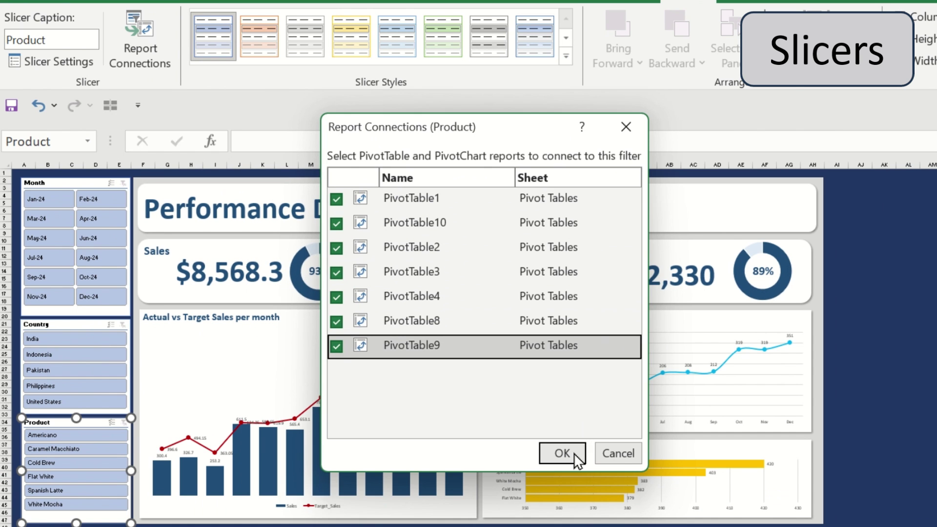
pyautogui.click(574, 452)
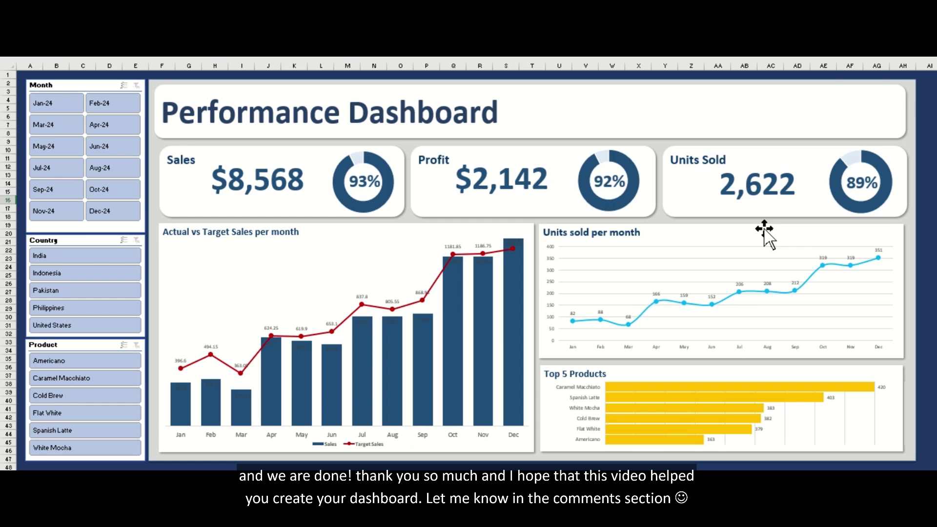
# Filter the finished dashboard by Indonesia to check that all cards and charts respond
pyautogui.click(128, 274)
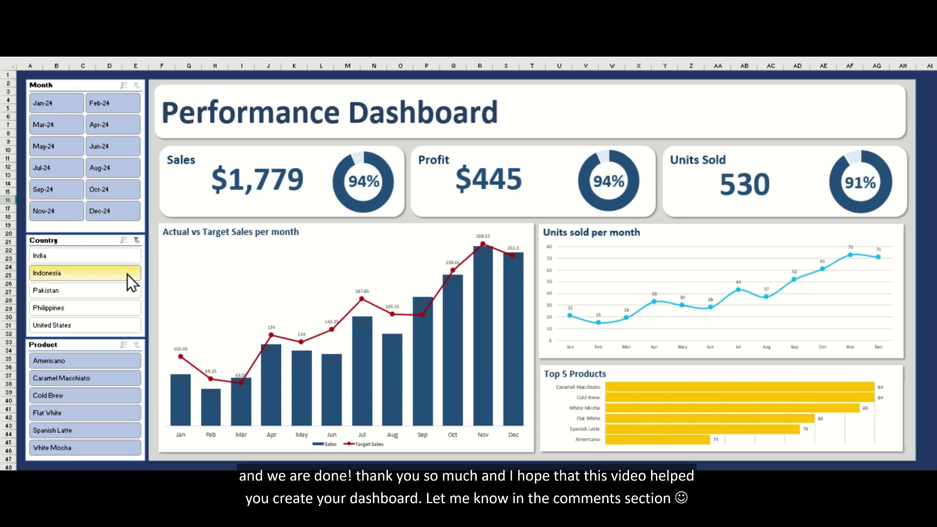